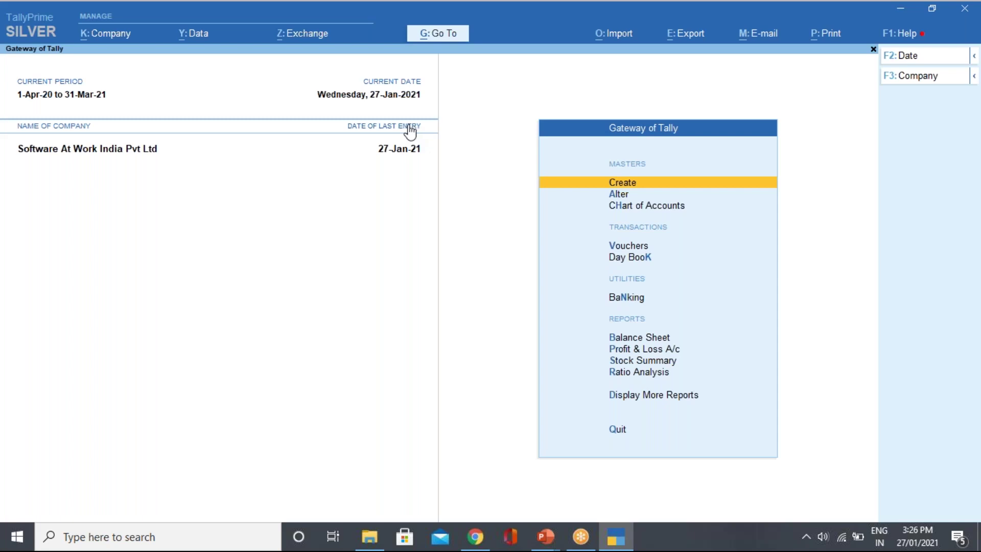
Set Enable Tax Deducted at Source (TDS) to Yes in Company Features.
{"action": "left_click", "coordinate": [113, 37]}
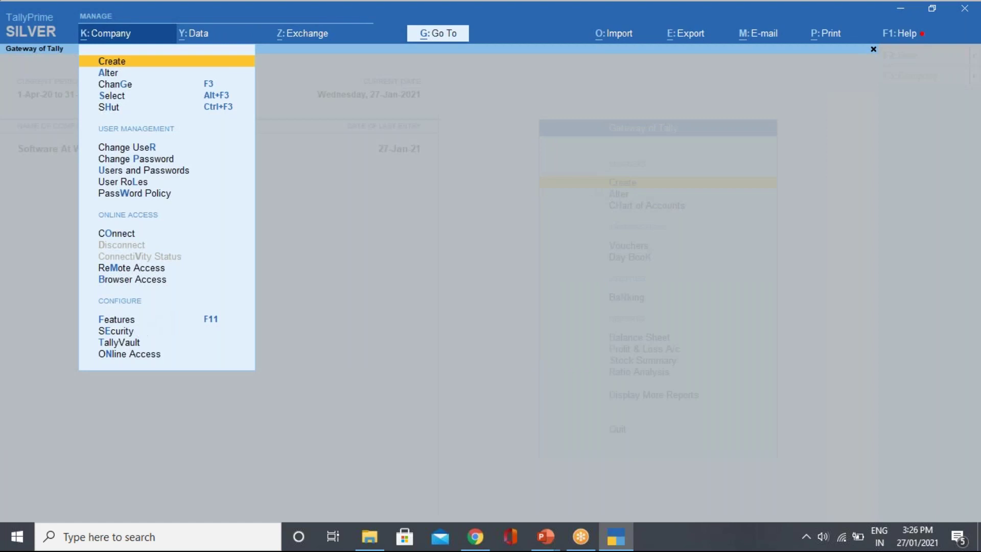
{"action": "left_click", "coordinate": [139, 320]}
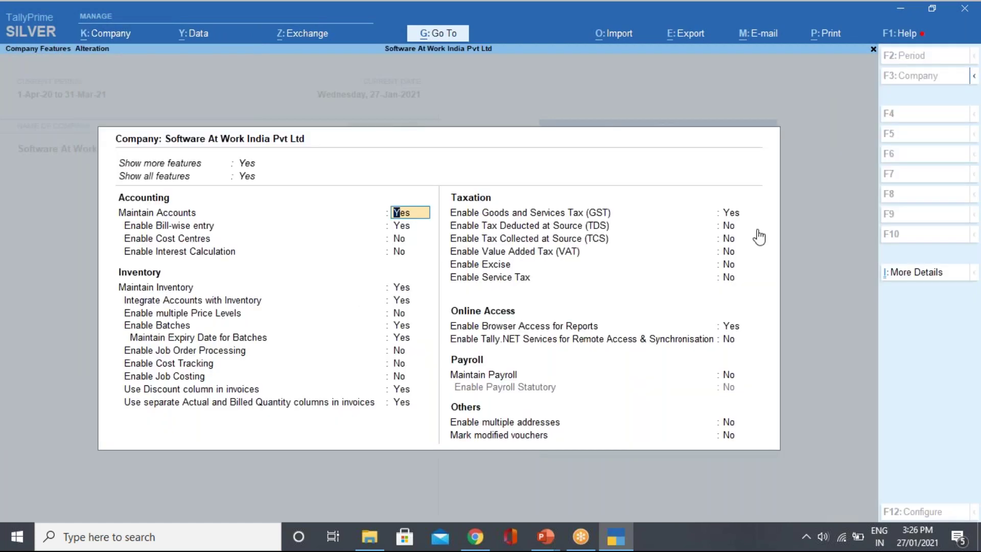
{"action": "left_click", "coordinate": [730, 232]}
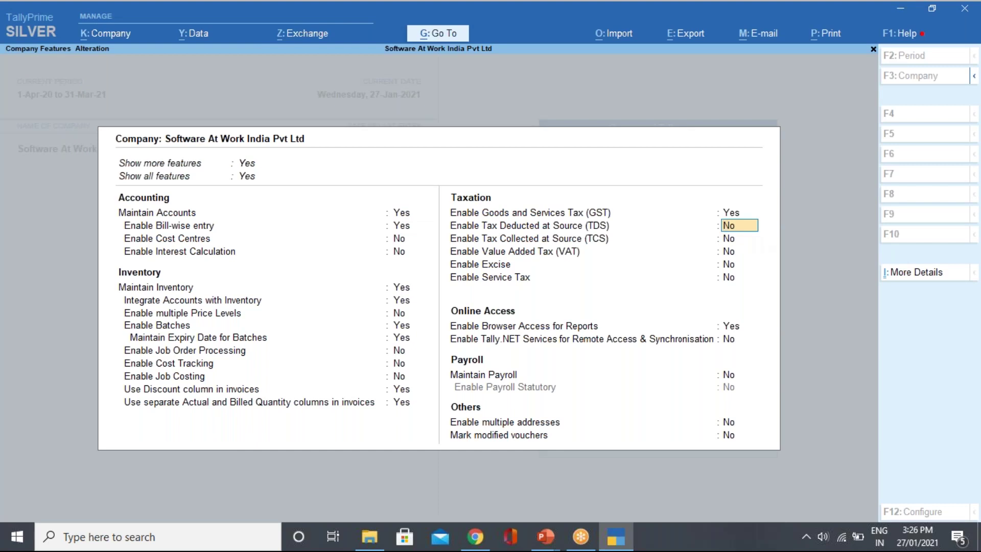
{"action": "type", "text": "y"}
{"action": "key", "text": "Return"}
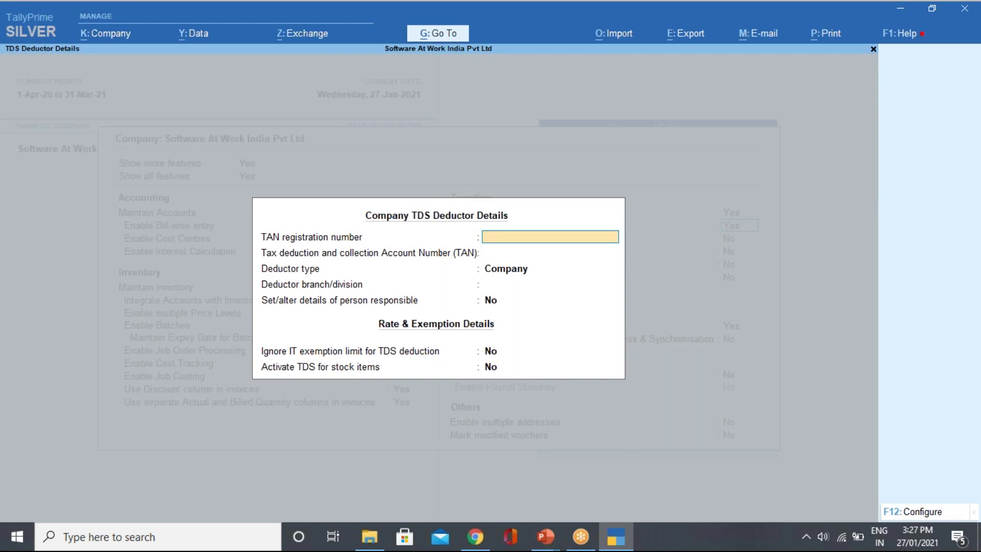
{"action": "key", "text": "Return"}
{"action": "key", "text": "Up"}
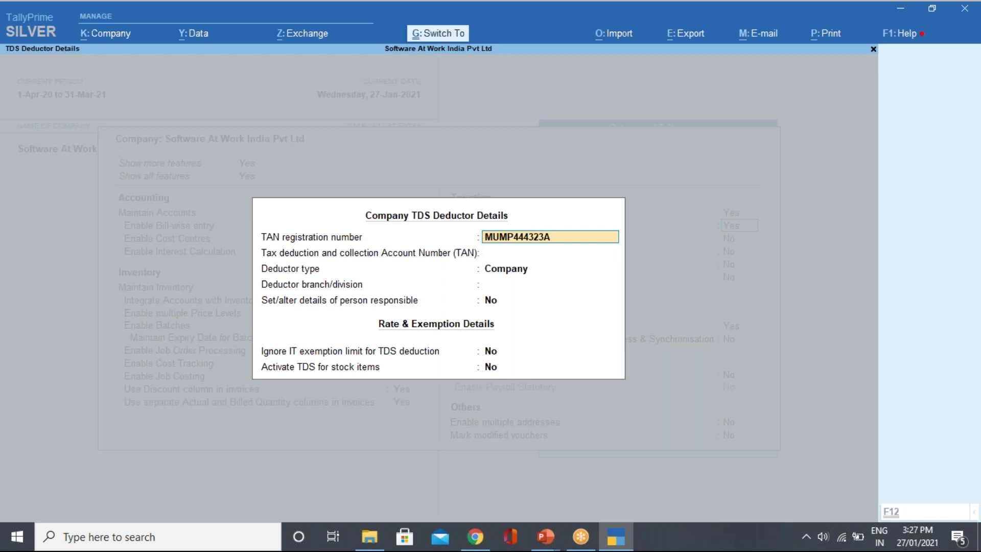
{"action": "key", "text": "Return"}
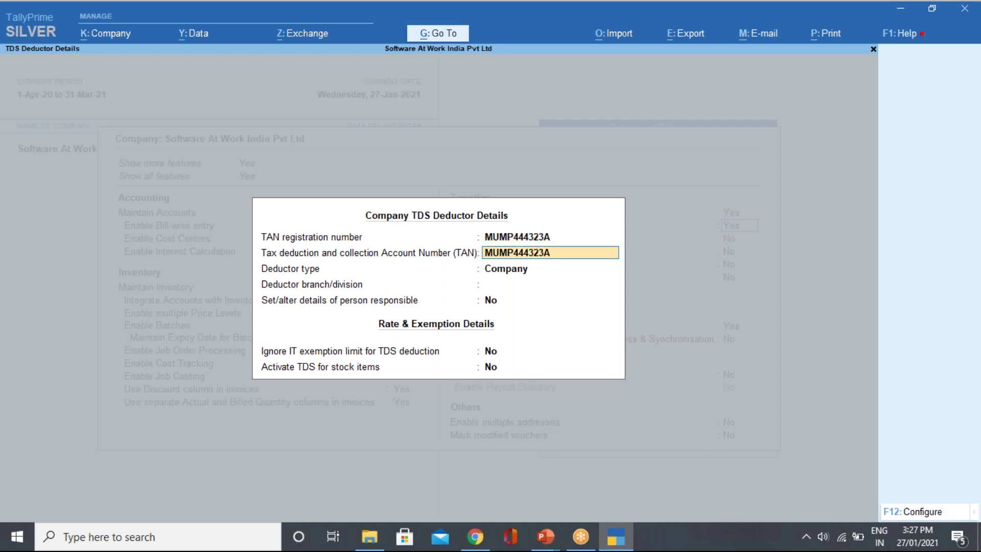
{"action": "key", "text": "Return"}
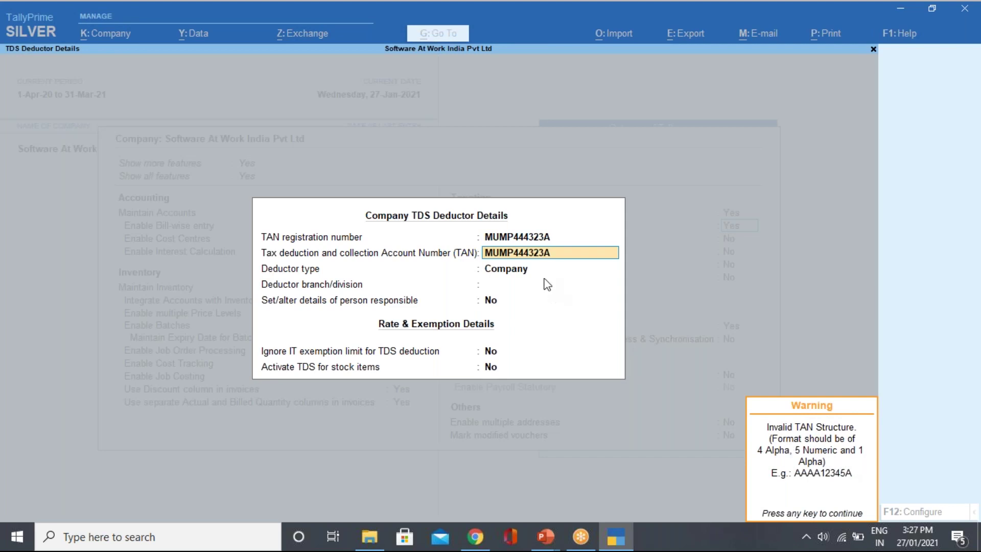
Correct the trailing character of both TAN fields to 'A' so the TAN is valid.
{"action": "key", "text": "BackSpace"}
{"action": "key", "text": "BackSpace"}
{"action": "key", "text": "BackSpace"}
{"action": "key", "text": "BackSpace"}
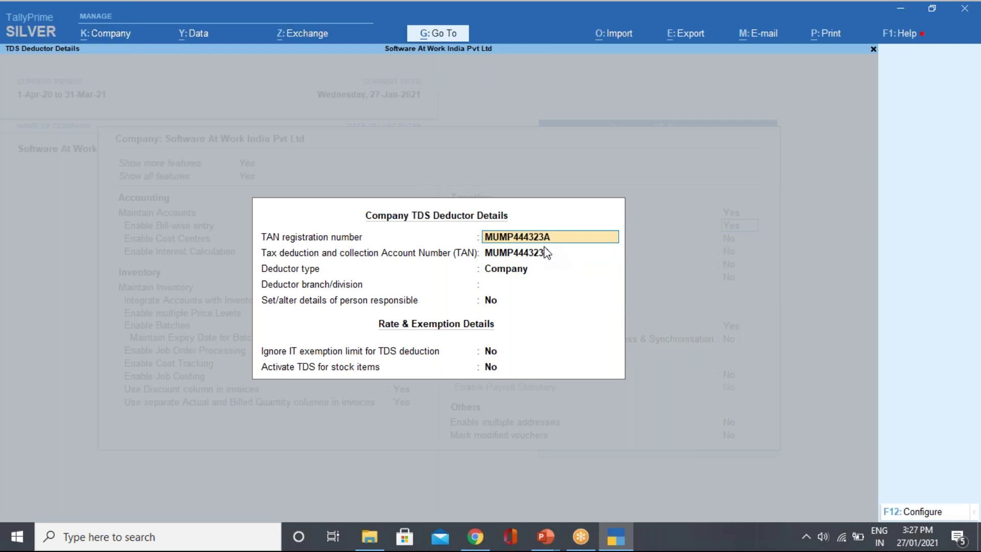
{"action": "key", "text": "BackSpace"}
{"action": "key", "text": "BackSpace"}
{"action": "type", "text": "A"}
{"action": "key", "text": "Return"}
{"action": "key", "text": "BackSpace"}
{"action": "key", "text": "ctrl"}
{"action": "key", "text": "Return"}
{"action": "key", "text": "BackSpace"}
{"action": "type", "text": "A"}
{"action": "key", "text": "Return"}
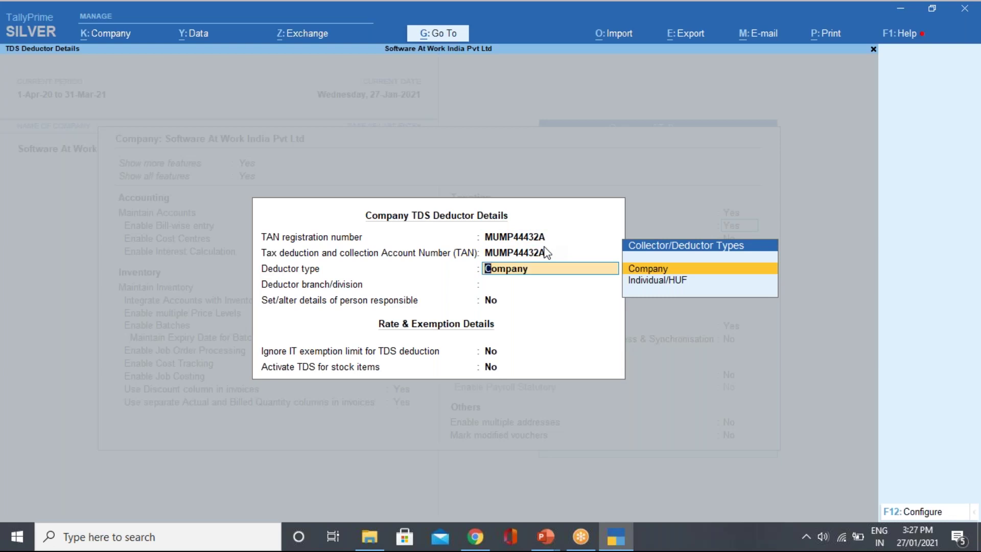
Keep Company as deductor type, leave branch/division blank, and open the configuration options.
{"action": "key", "text": "Return"}
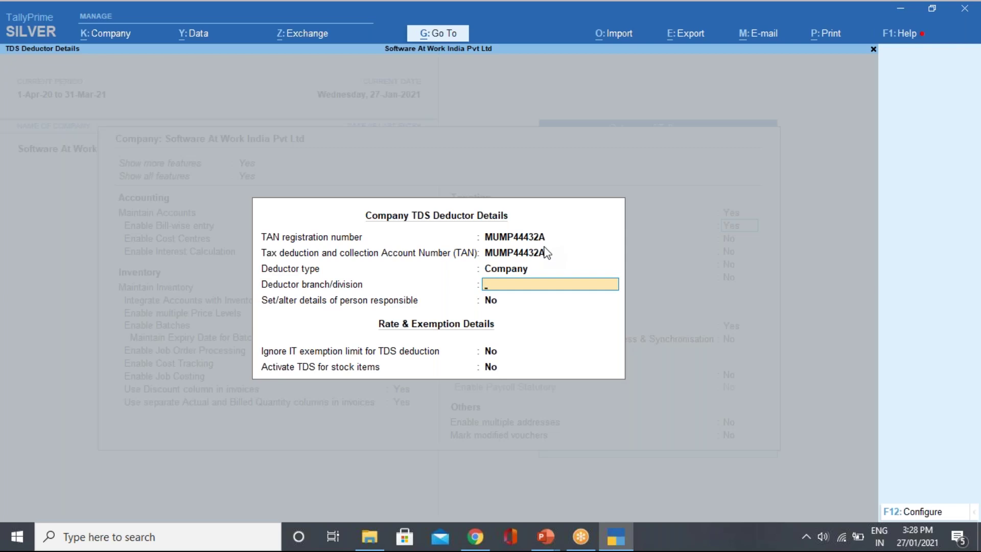
{"action": "key", "text": "Return"}
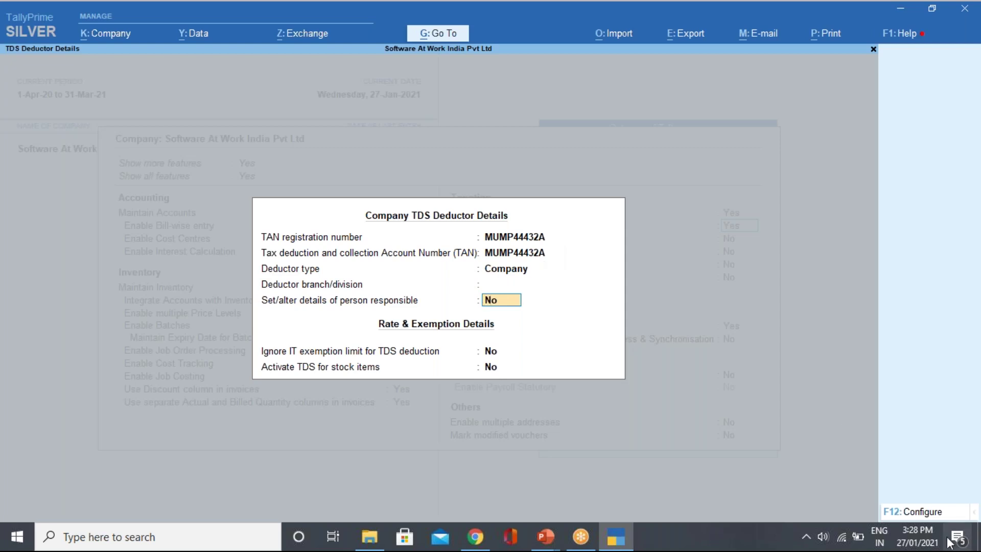
{"action": "left_click", "coordinate": [920, 511]}
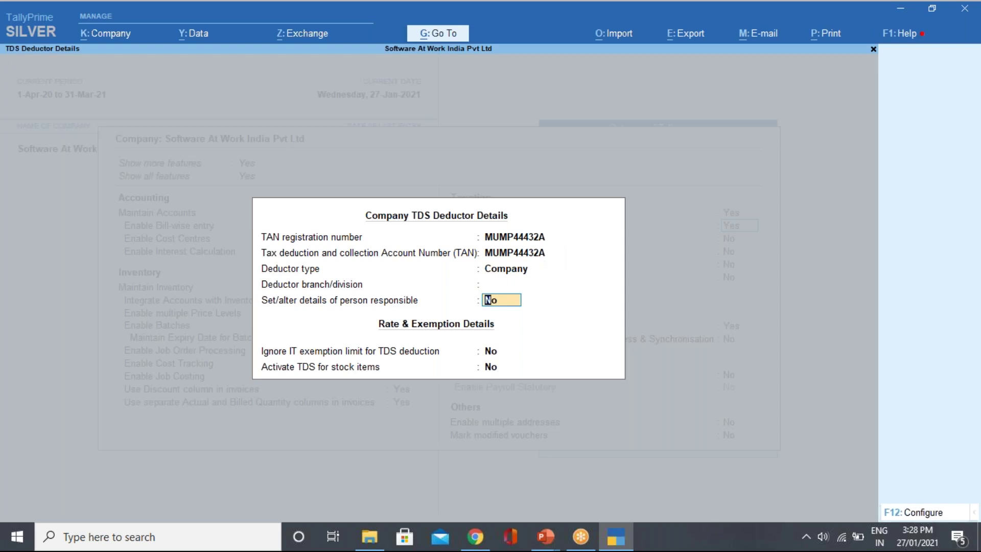
Turn on all deductor types, surcharge and cess details, and alternate contact details.
{"action": "type", "text": "y"}
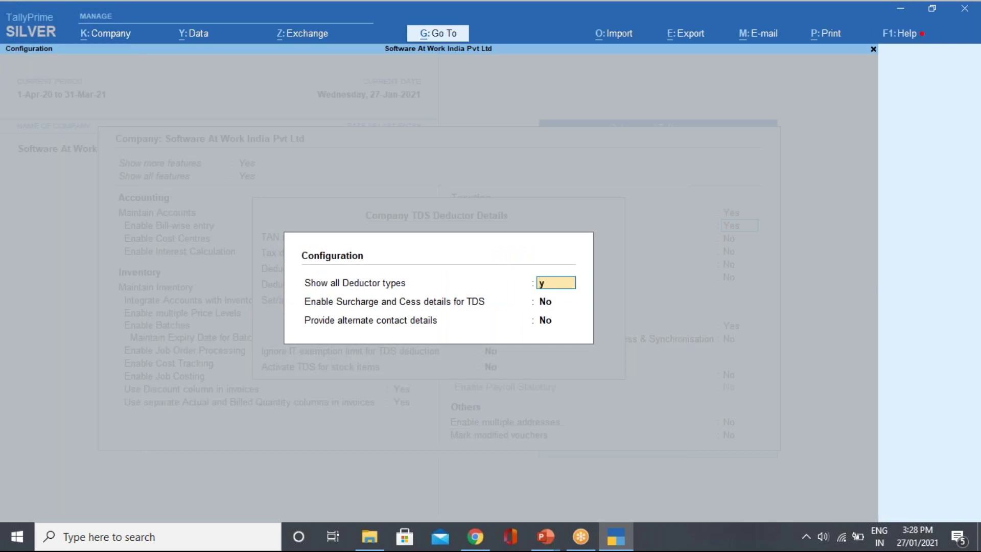
{"action": "key", "text": "Return"}
{"action": "type", "text": "y"}
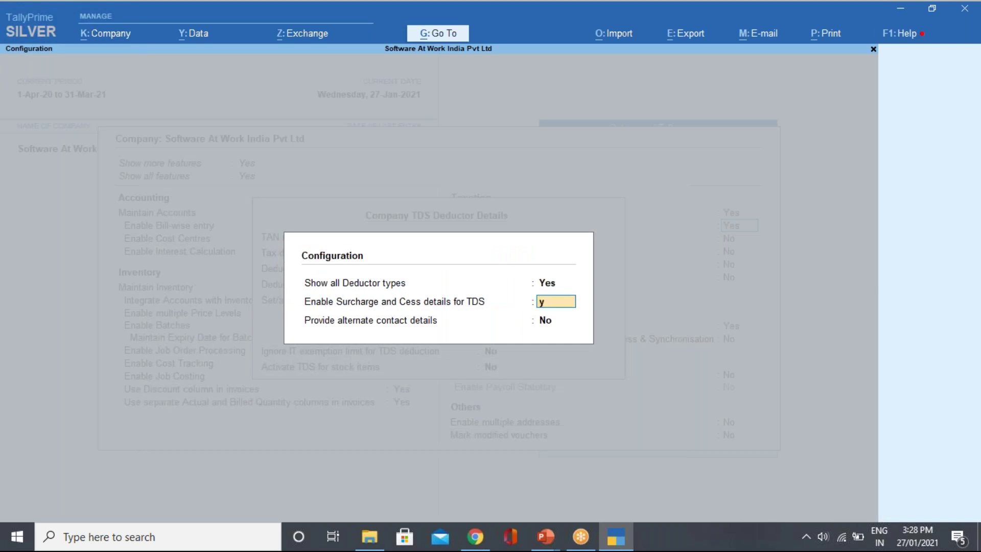
{"action": "key", "text": "Return"}
{"action": "type", "text": "y"}
{"action": "key", "text": "Return"}
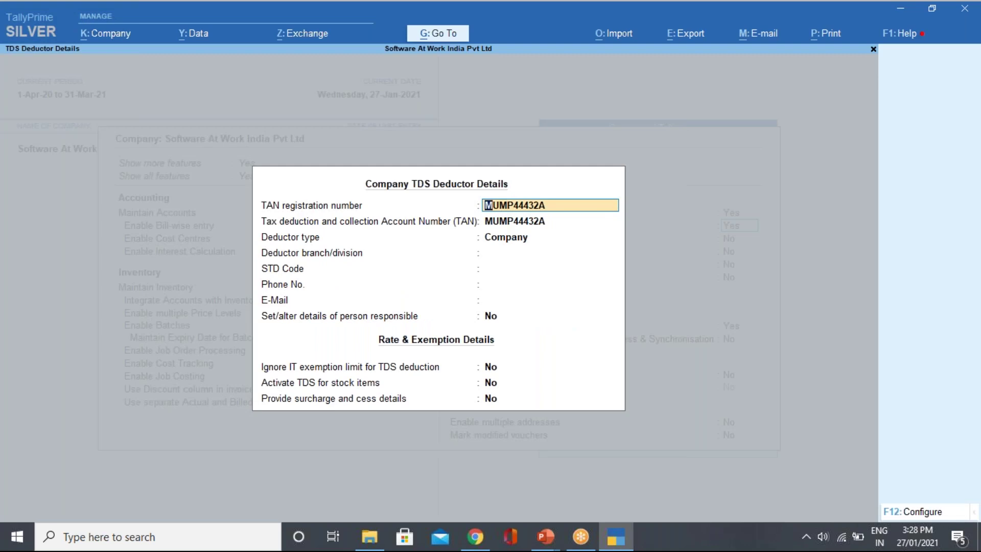
Enter STD code 022, the deductor's phone number and e-mail, and opt to add person-responsible details.
{"action": "key", "text": "Return"}
{"action": "key", "text": "Return"}
{"action": "key", "text": "Return"}
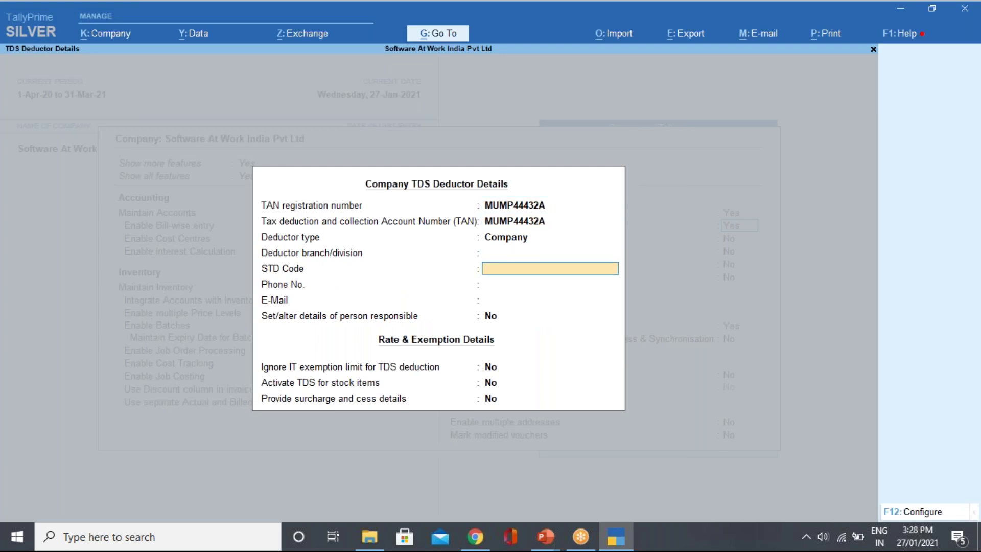
{"action": "key", "text": "Return"}
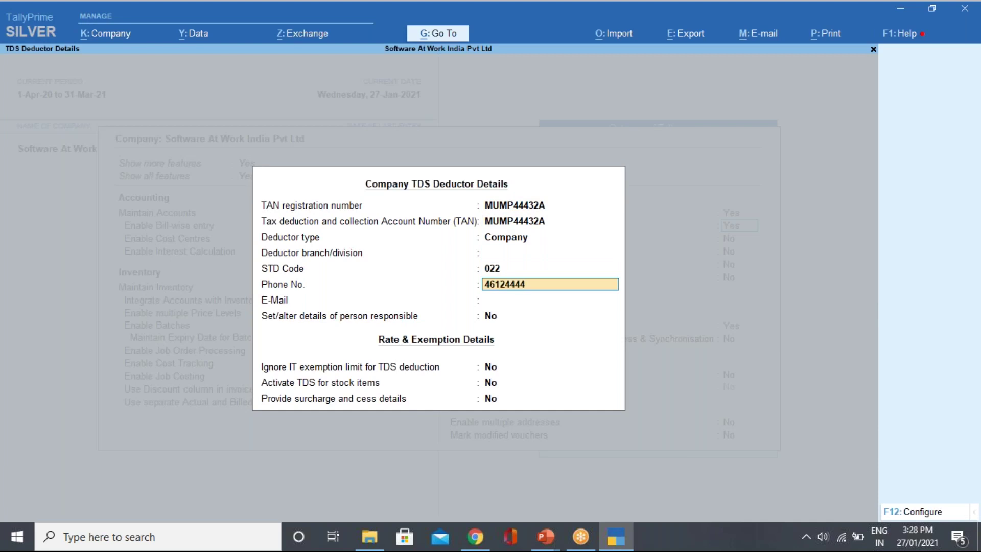
{"action": "key", "text": "Return"}
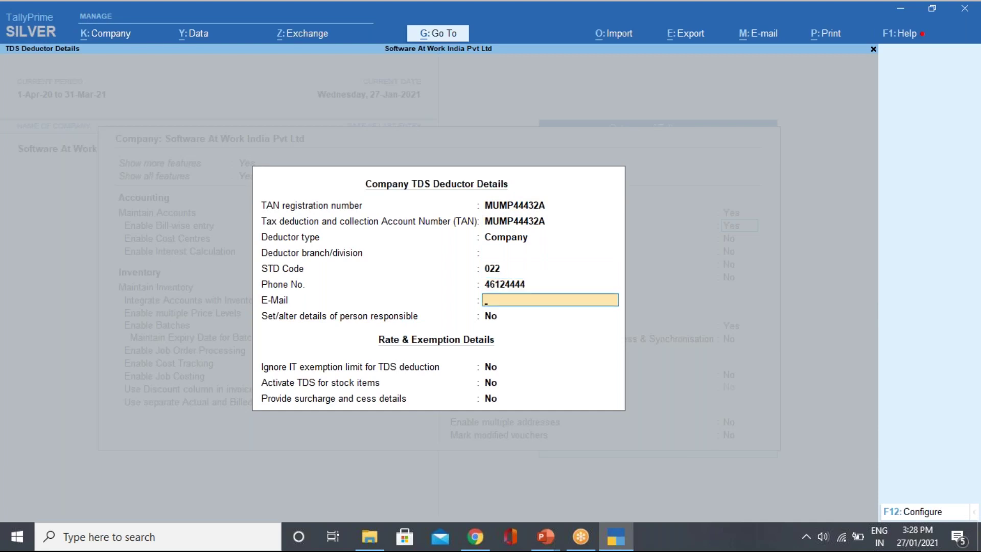
{"action": "key", "text": "Return"}
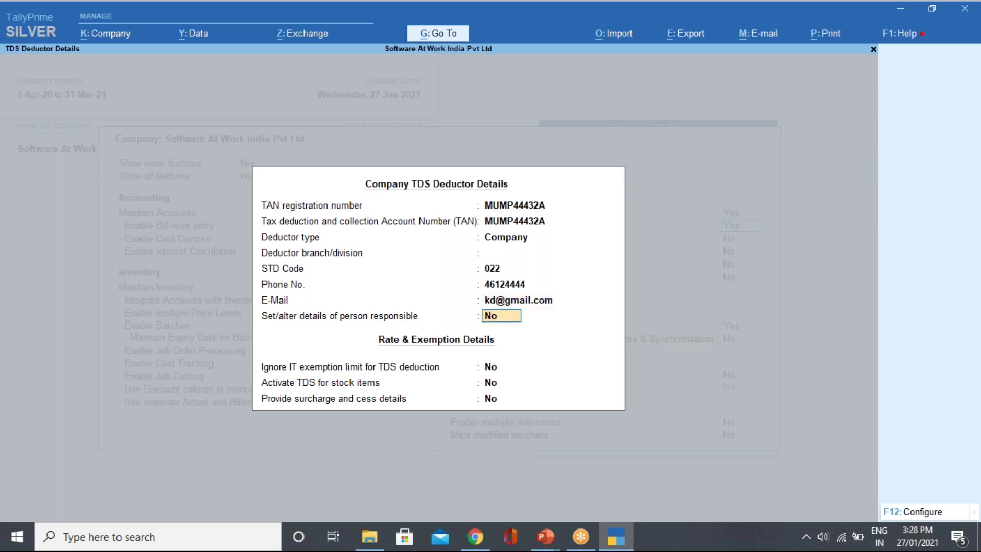
{"action": "type", "text": "y"}
{"action": "key", "text": "Return"}
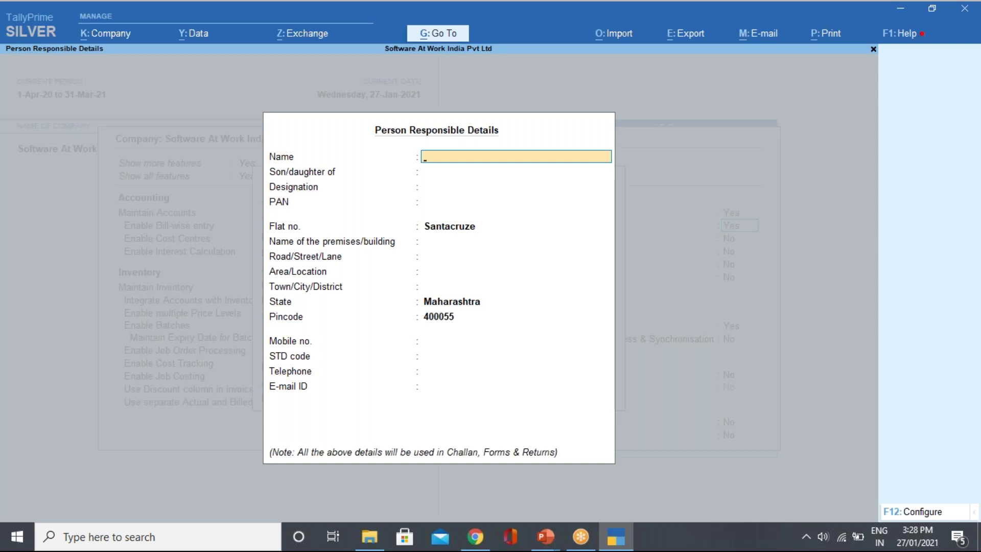
Enter the responsible person's name, father's name, and designation Manager.
{"action": "type", "text": "Amar"}
{"action": "key", "text": "Return"}
{"action": "type", "text": "Ran"}
{"action": "key", "text": "BackSpace"}
{"action": "type", "text": "m"}
{"action": "key", "text": "Return"}
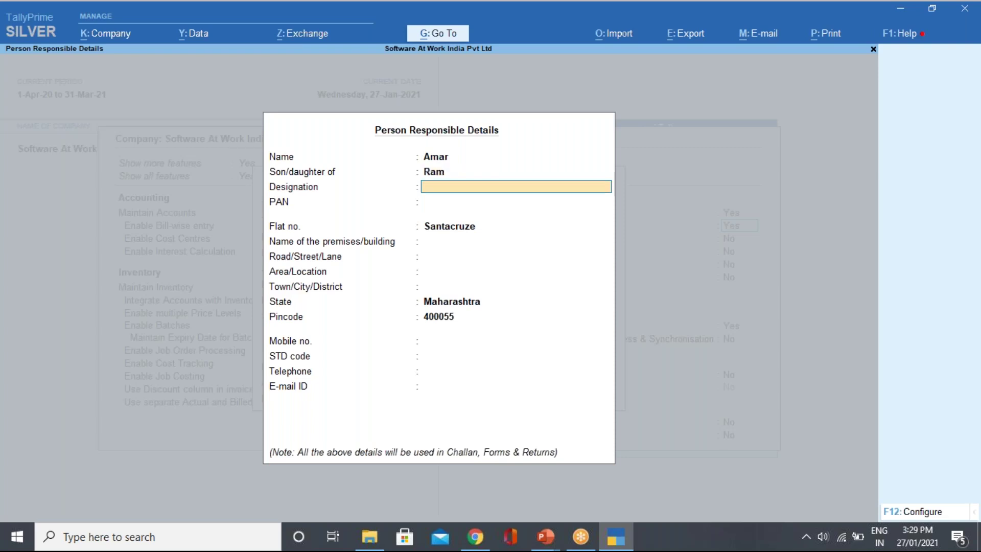
{"action": "type", "text": "Manager"}
{"action": "key", "text": "Return"}
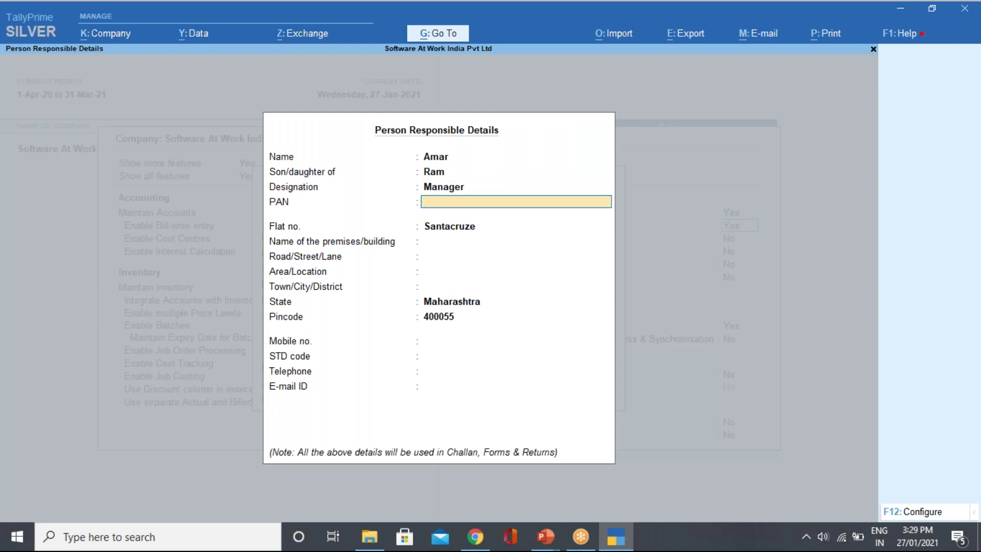
Enter the person's PAN and accept the remaining person-responsible fields.
{"action": "key", "text": "Return"}
{"action": "key", "text": "Return"}
{"action": "key", "text": "Return"}
{"action": "key", "text": "Return"}
{"action": "key", "text": "Return"}
{"action": "key", "text": "Return"}
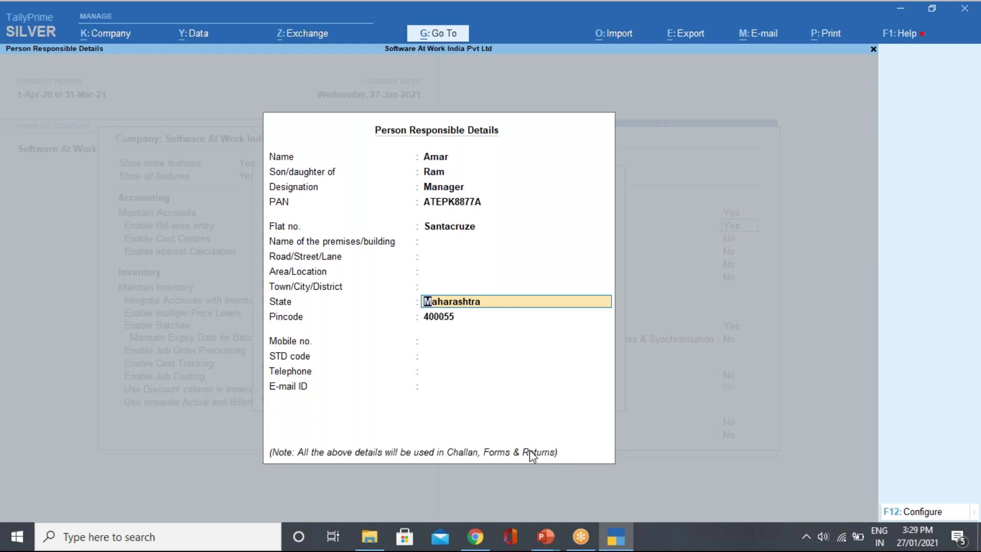
{"action": "key", "text": "Return"}
{"action": "key", "text": "Return"}
{"action": "key", "text": "Return"}
{"action": "key", "text": "Return"}
{"action": "key", "text": "Return"}
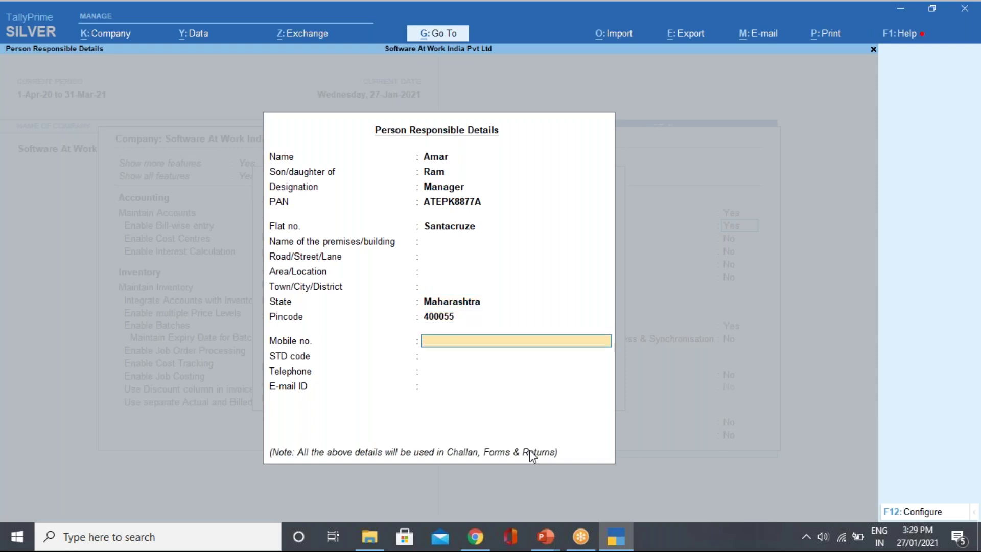
{"action": "key", "text": "Return"}
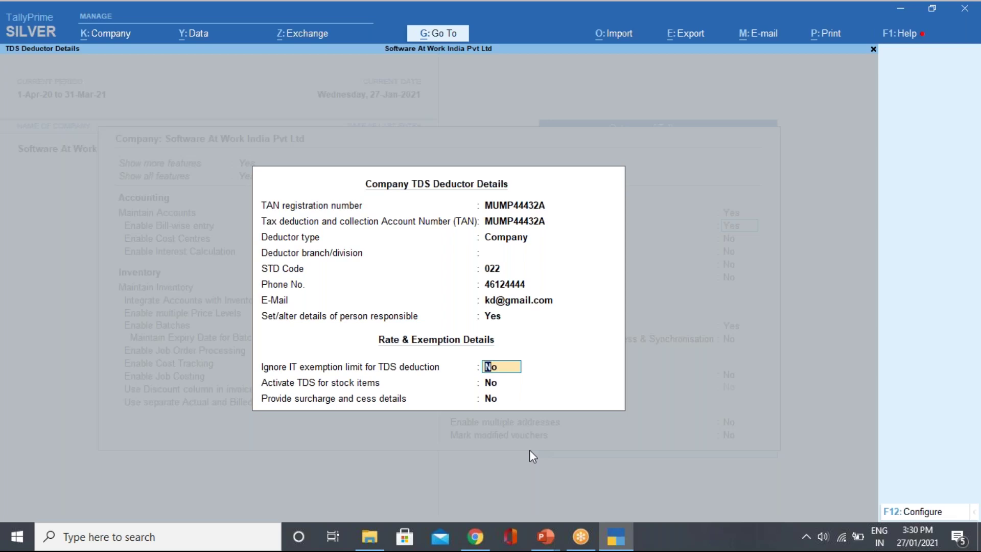
Keep exemption limit and stock-item TDS unchanged, enable surcharge details, and choose NonResident status.
{"action": "key", "text": "Return"}
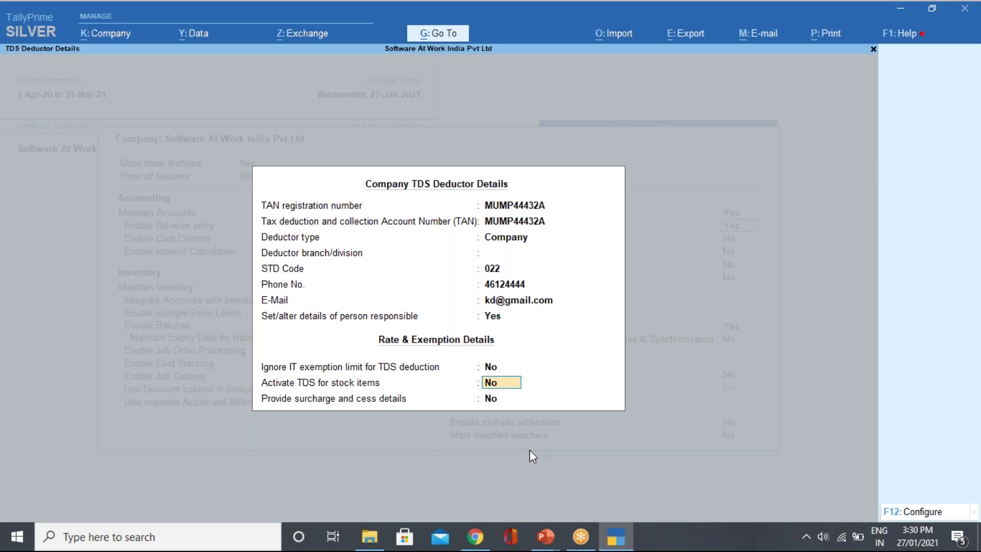
{"action": "key", "text": "Return"}
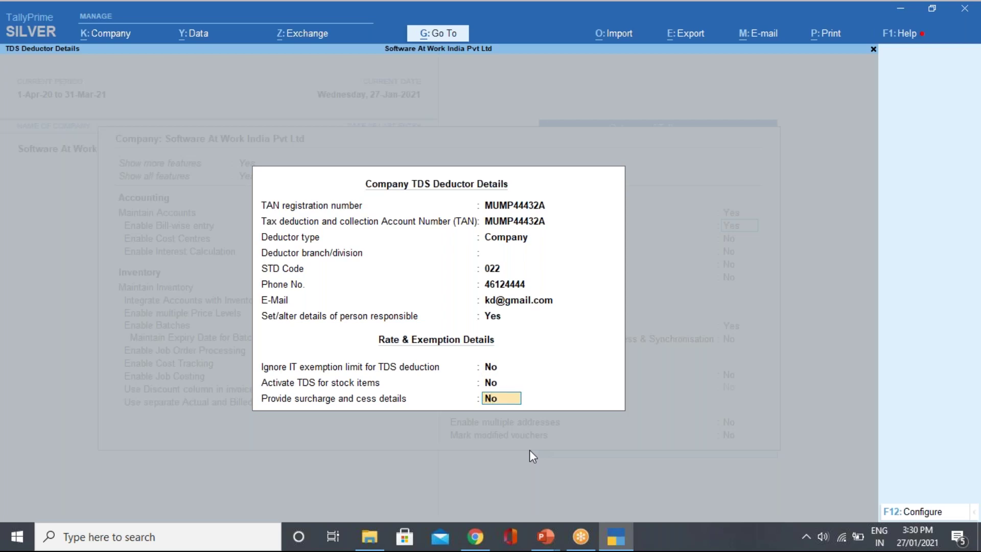
{"action": "type", "text": "y"}
{"action": "key", "text": "Return"}
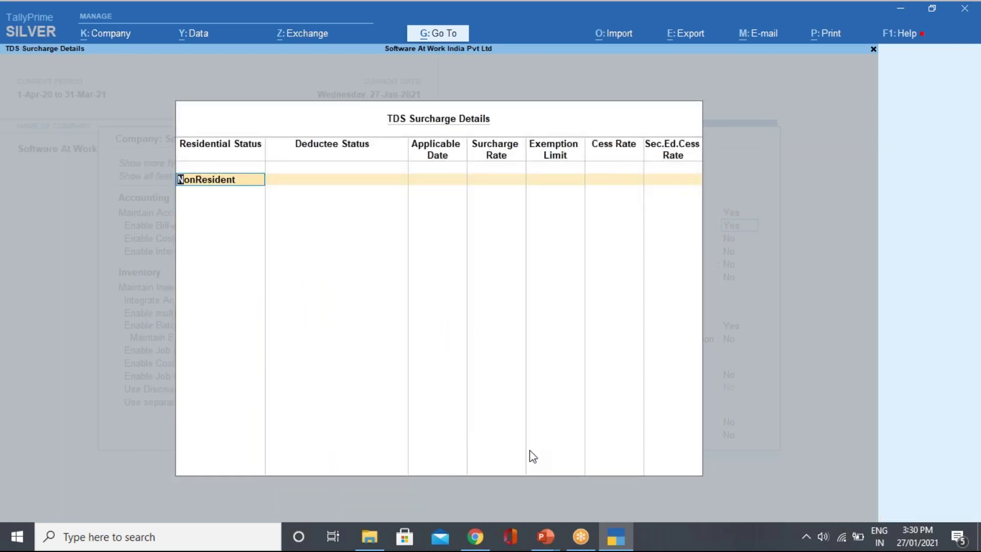
{"action": "key", "text": "space"}
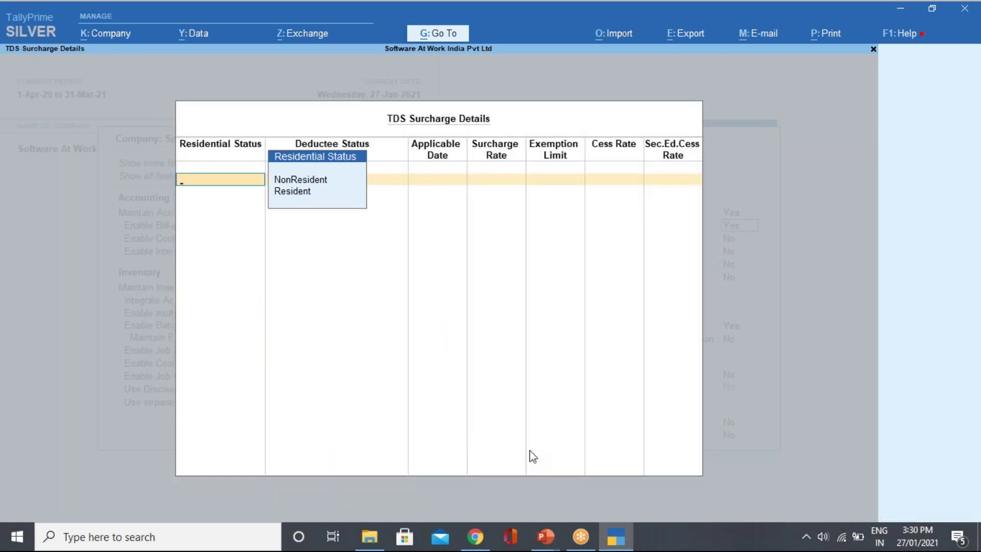
{"action": "key", "text": "Return"}
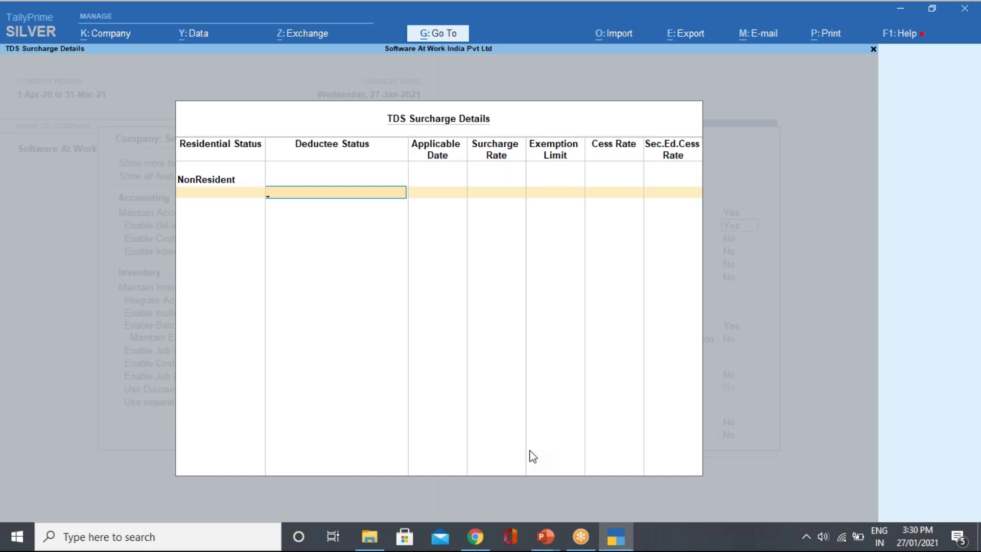
Discard the surcharge table, set surcharge and cess details to No, and accept the deductor details.
{"action": "key", "text": "Escape"}
{"action": "key", "text": "y"}
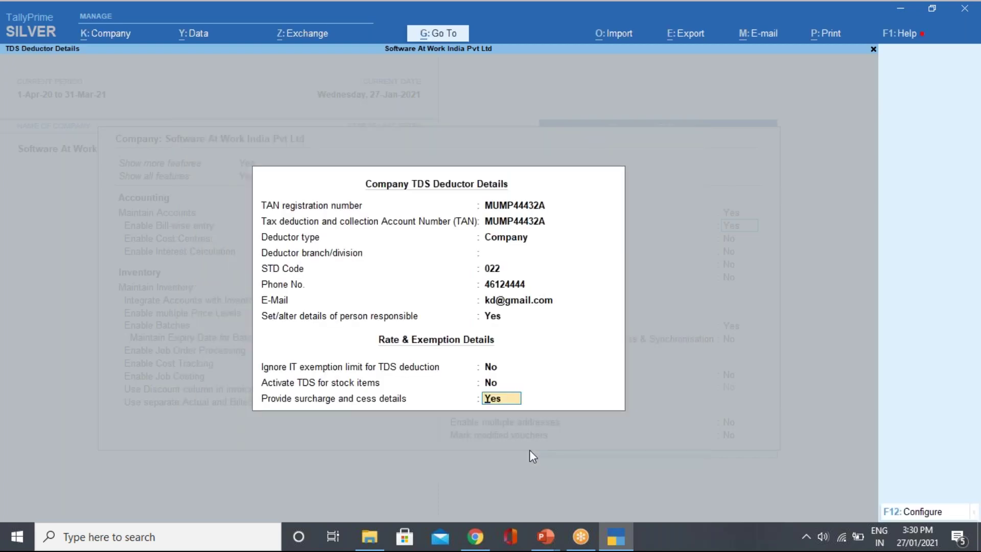
{"action": "type", "text": "n"}
{"action": "key", "text": "Return"}
{"action": "key", "text": "Up"}
{"action": "key", "text": "Return"}
{"action": "key", "text": "Return"}
{"action": "key", "text": "Return"}
{"action": "key", "text": "Return"}
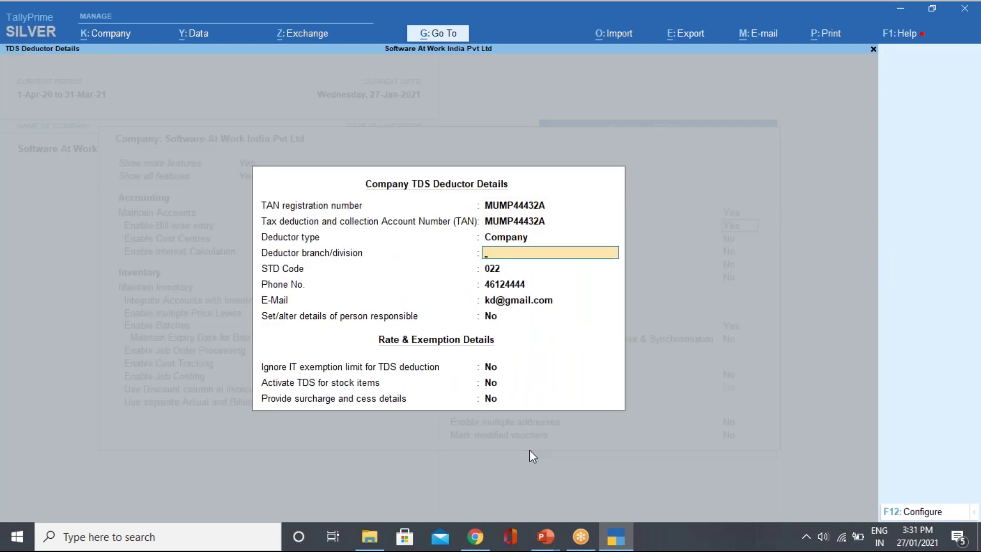
{"action": "key", "text": "Return"}
{"action": "key", "text": "Return"}
{"action": "key", "text": "Return"}
{"action": "key", "text": "Return"}
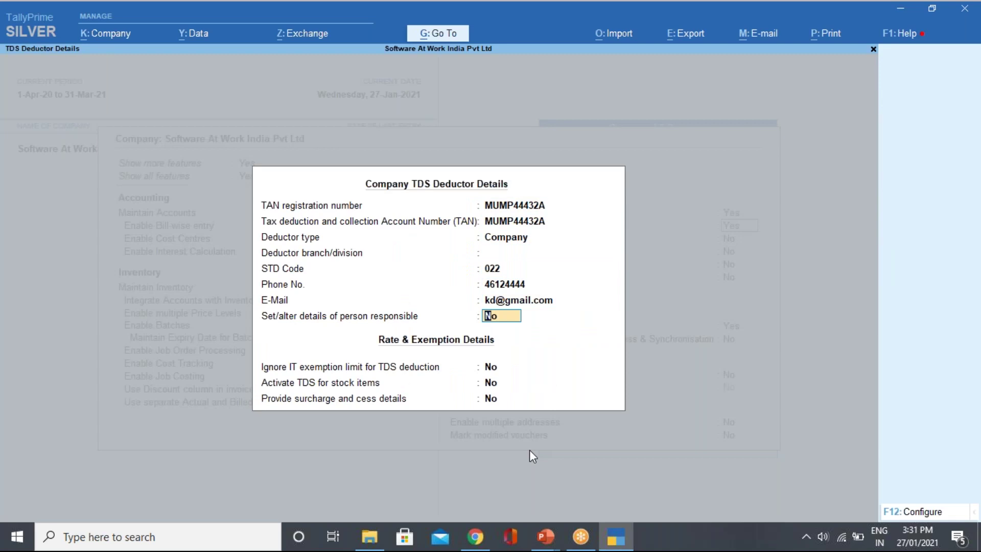
{"action": "key", "text": "Return"}
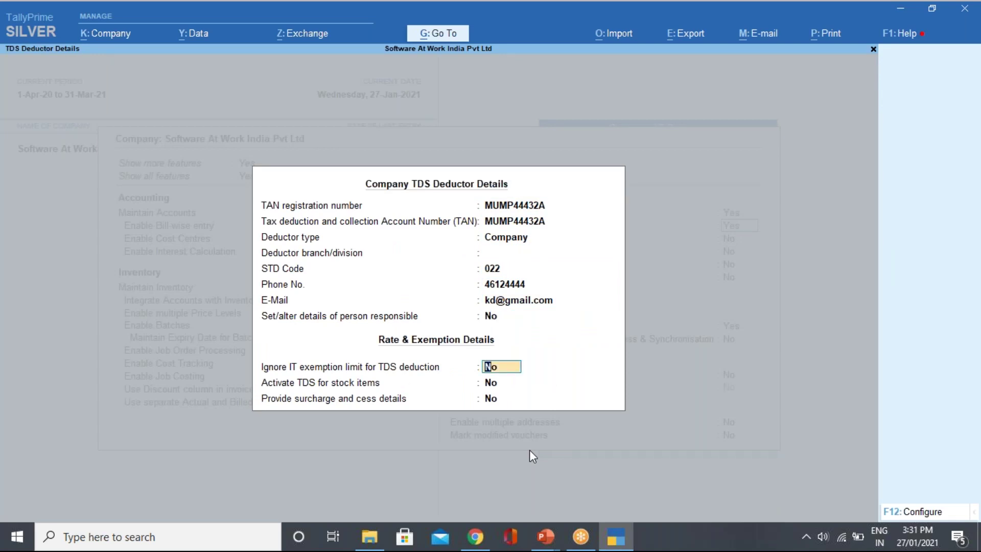
{"action": "key", "text": "Return"}
{"action": "key", "text": "Return"}
{"action": "key", "text": "Return"}
{"action": "key", "text": "Return"}
{"action": "key", "text": "Return"}
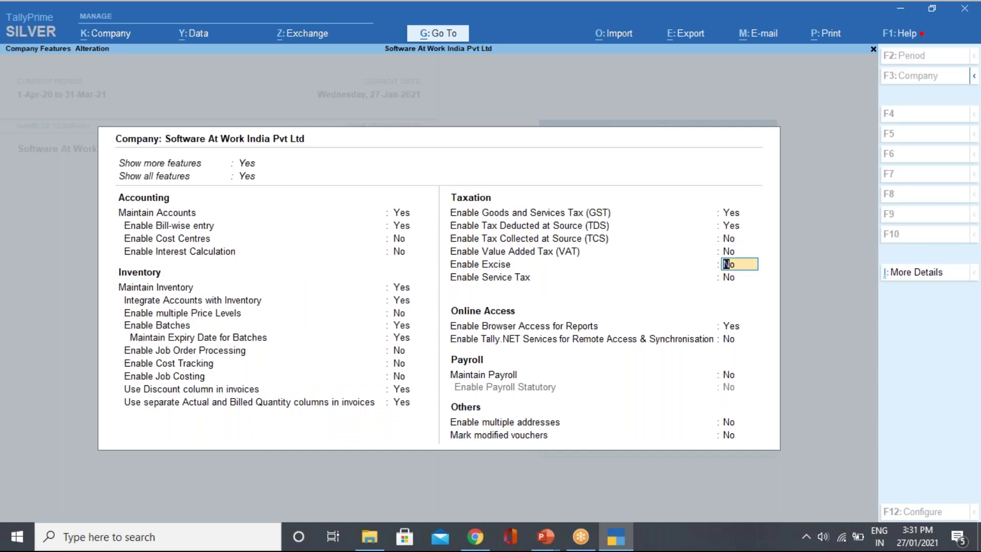
Accept Company Features with Ctrl+A, returning to Gateway of Tally with TDS enabled.
{"action": "key", "text": "ctrl+a"}
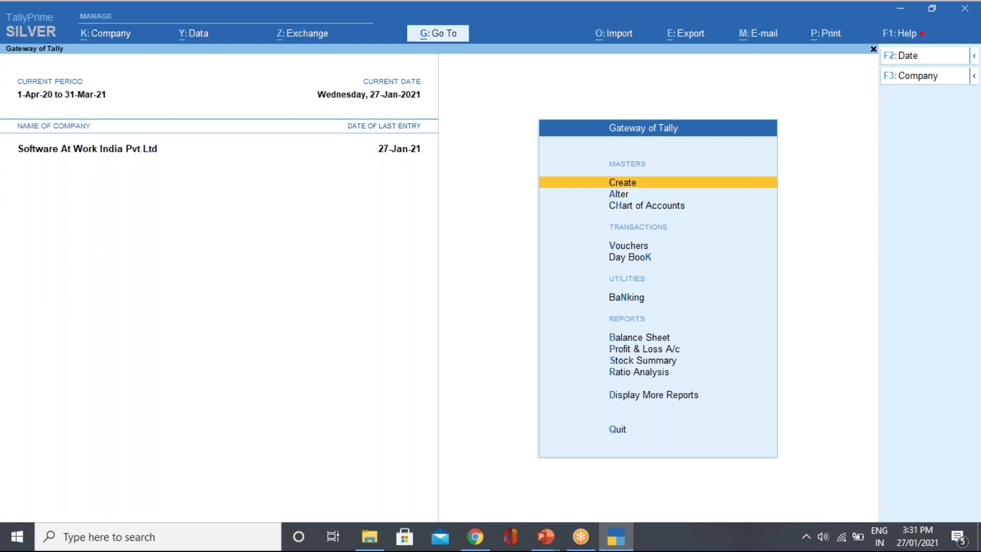
Create a new ledger named Rent.
{"action": "key", "text": "Return"}
{"action": "key", "text": "Down"}
{"action": "key", "text": "Down"}
{"action": "key", "text": "Down"}
{"action": "key", "text": "Up"}
{"action": "key", "text": "Up"}
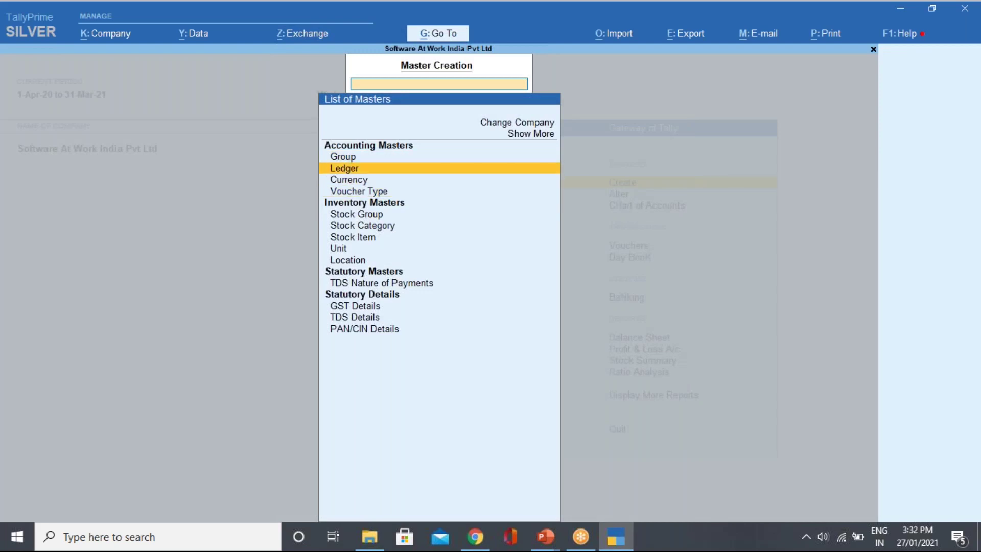
{"action": "key", "text": "Return"}
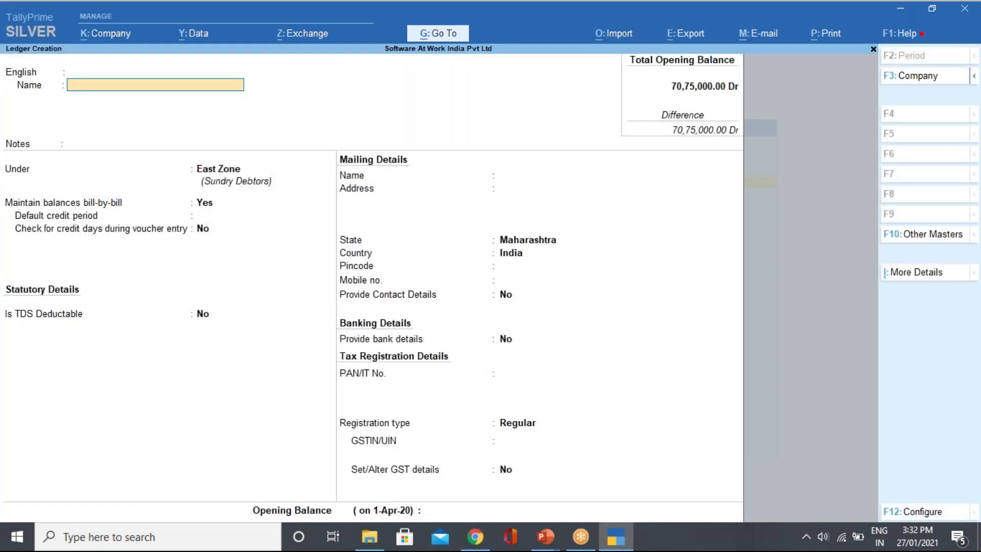
{"action": "key", "text": "BackSpace"}
{"action": "key", "text": "Return"}
{"action": "type", "text": "Rent"}
{"action": "key", "text": "Return"}
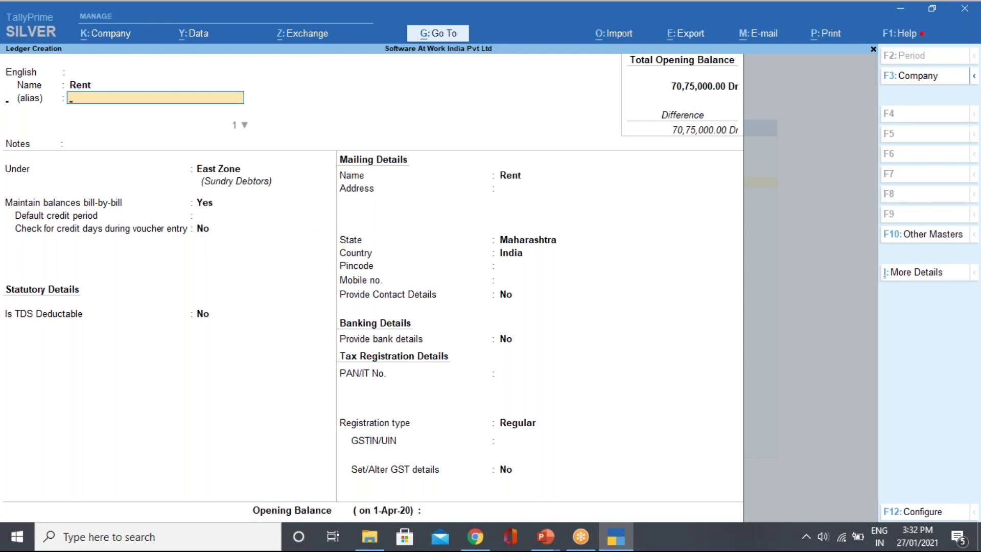
Put Rent under Indirect Expenses with GST for Services and TDS Applicable, and create a new nature of payment.
{"action": "key", "text": "Return"}
{"action": "key", "text": "Return"}
{"action": "type", "text": "Ind"}
{"action": "key", "text": "Down"}
{"action": "key", "text": "Up"}
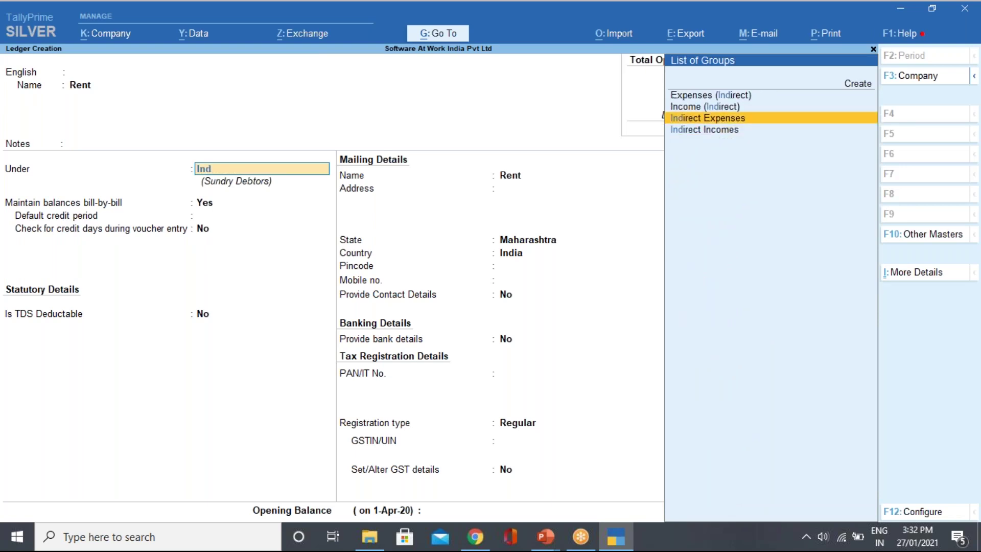
{"action": "key", "text": "Return"}
{"action": "key", "text": "Return"}
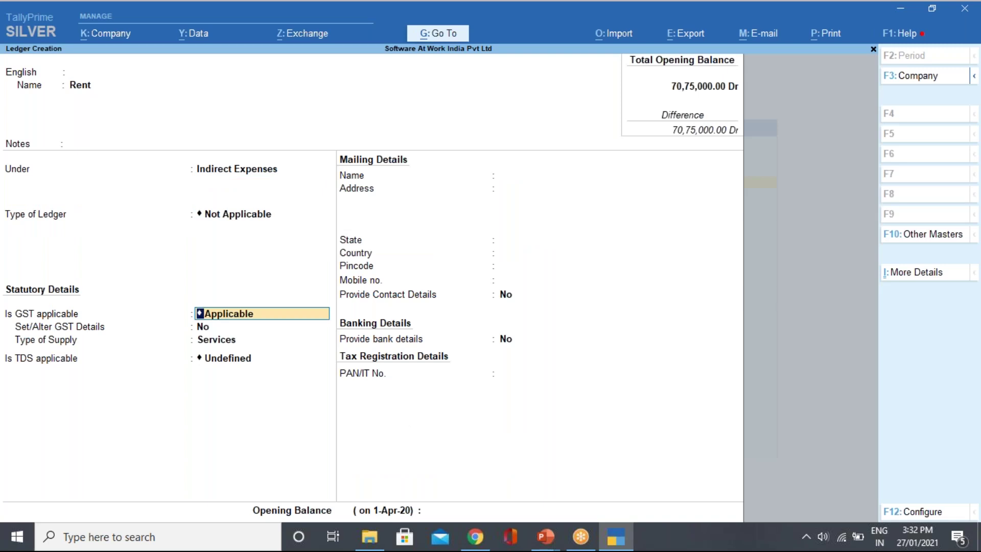
{"action": "key", "text": "Return"}
{"action": "key", "text": "Return"}
{"action": "key", "text": "Return"}
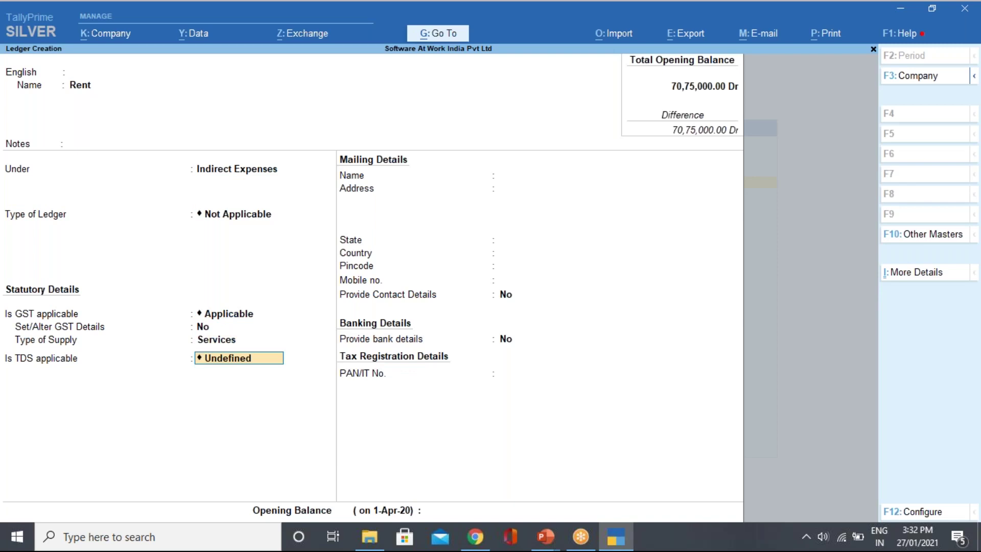
{"action": "key", "text": "BackSpace"}
{"action": "key", "text": "Down"}
{"action": "key", "text": "Return"}
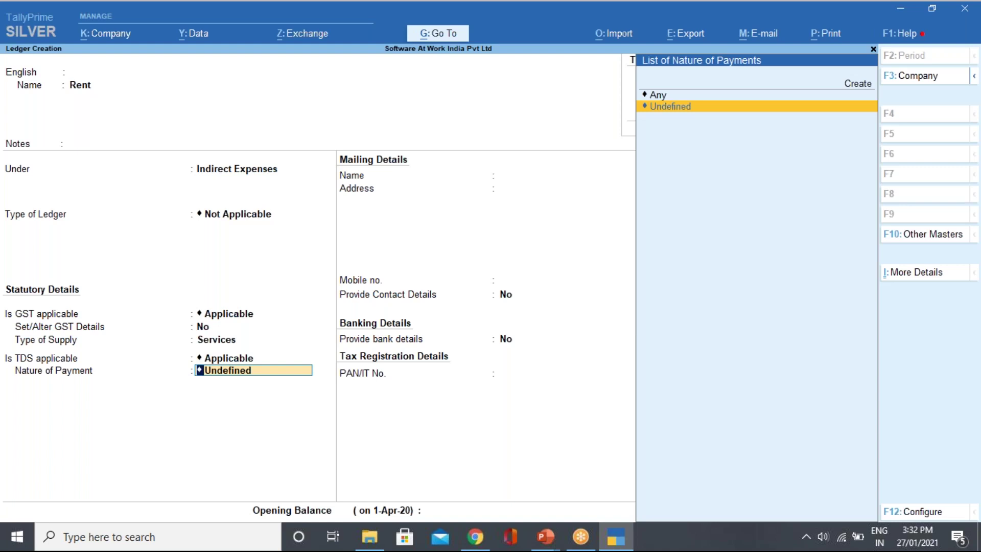
{"action": "key", "text": "Up"}
{"action": "key", "text": "Up"}
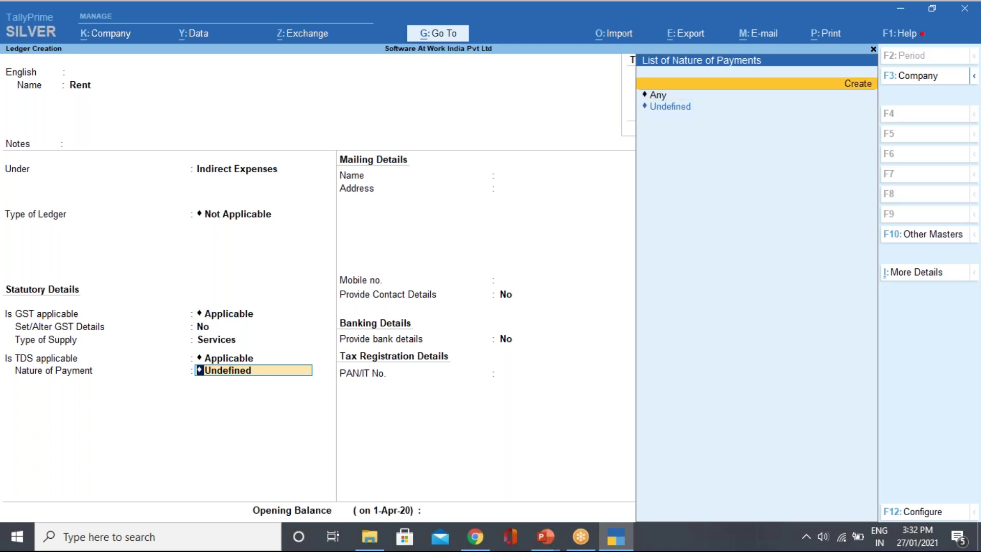
{"action": "key", "text": "Return"}
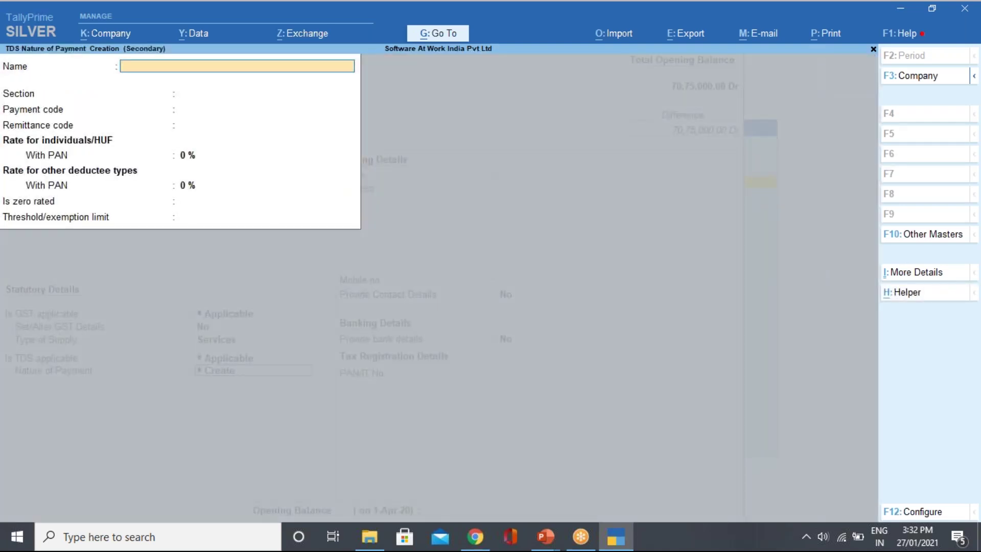
Fill the nature of payment from the standard list: section 194I, Rent of Land, Building Or Furniture.
{"action": "left_click", "coordinate": [913, 512]}
{"action": "key", "text": "y"}
{"action": "key", "text": "y"}
{"action": "key", "text": "y"}
{"action": "key", "text": "y"}
{"action": "key", "text": "y"}
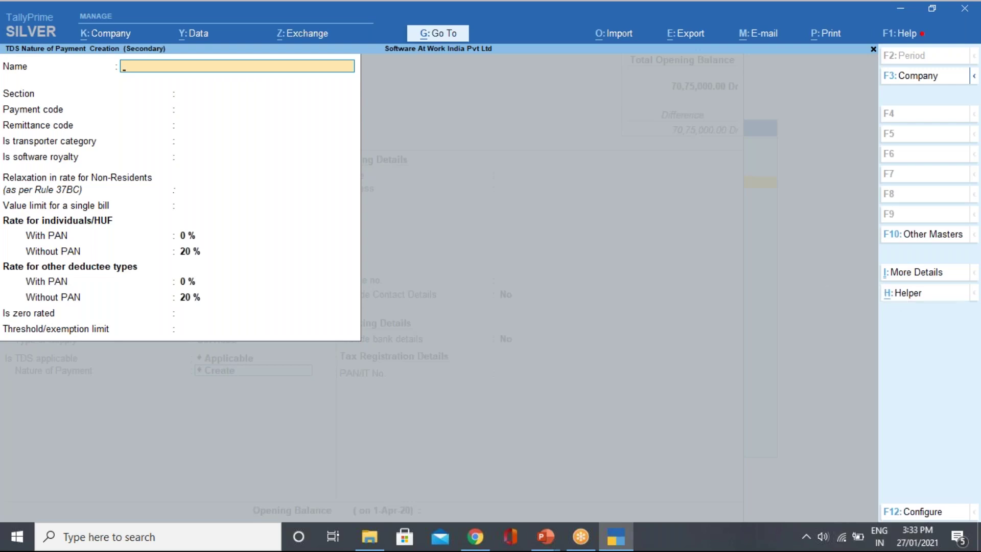
{"action": "key", "text": "ctrl+h"}
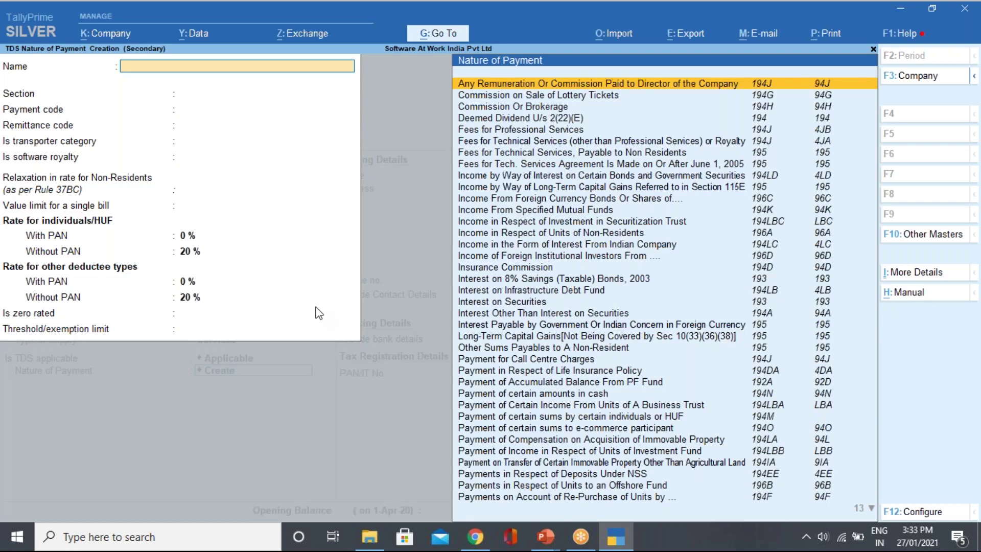
{"action": "type", "text": "194"}
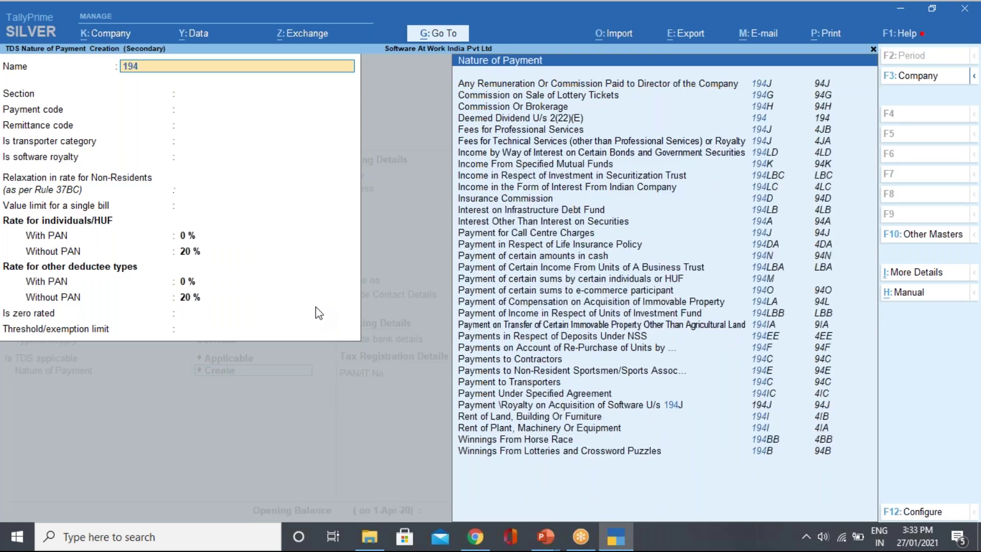
{"action": "type", "text": "i"}
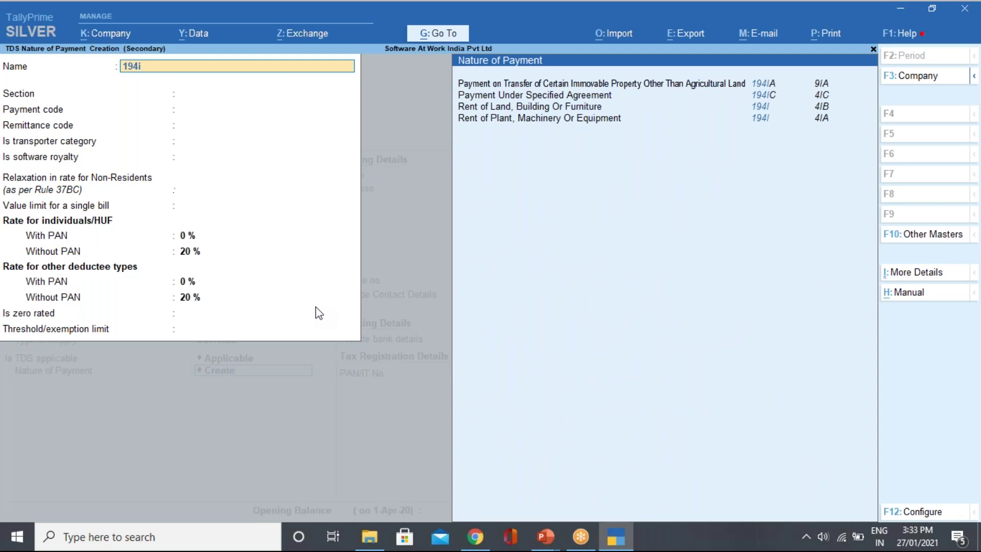
{"action": "key", "text": "Down"}
{"action": "key", "text": "Down"}
{"action": "key", "text": "Down"}
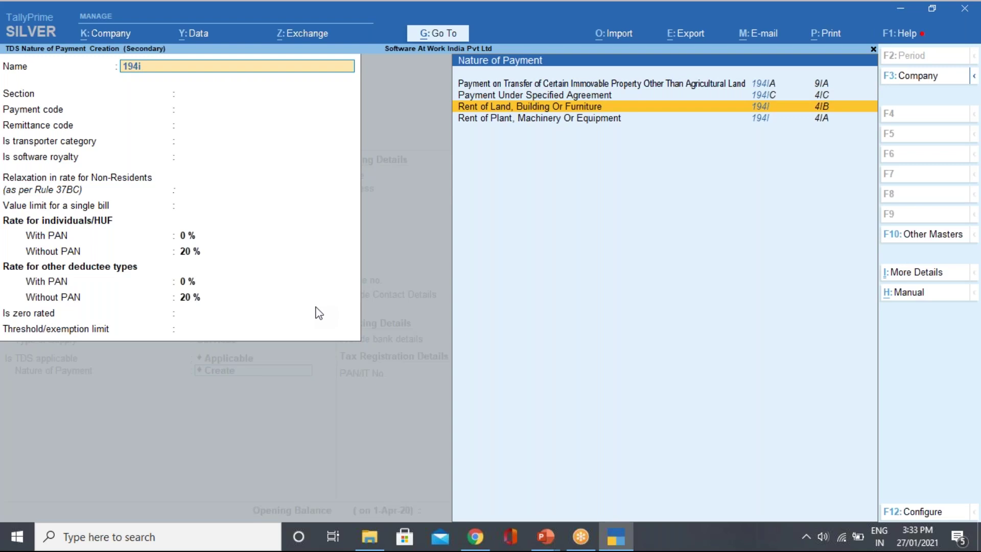
{"action": "key", "text": "Return"}
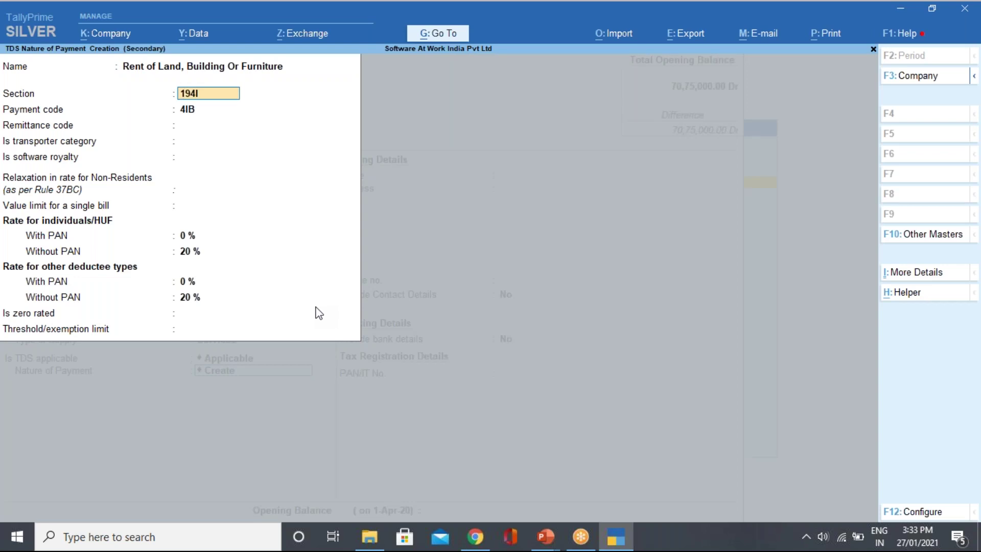
{"action": "key", "text": "Return"}
{"action": "key", "text": "Return"}
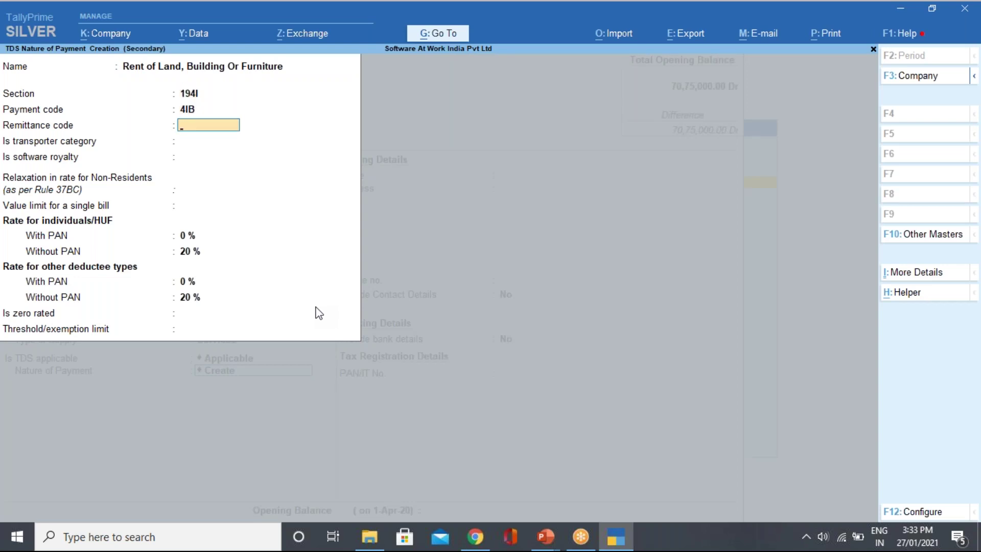
Set rates 10% with PAN and 20% without, threshold 180000, and save the nature of payment.
{"action": "key", "text": "Return"}
{"action": "key", "text": "Return"}
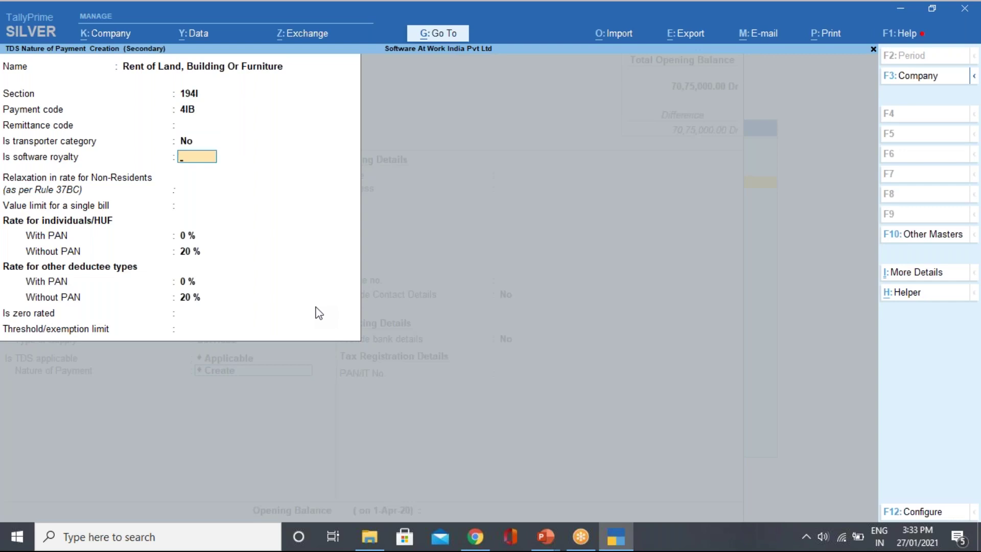
{"action": "key", "text": "Return"}
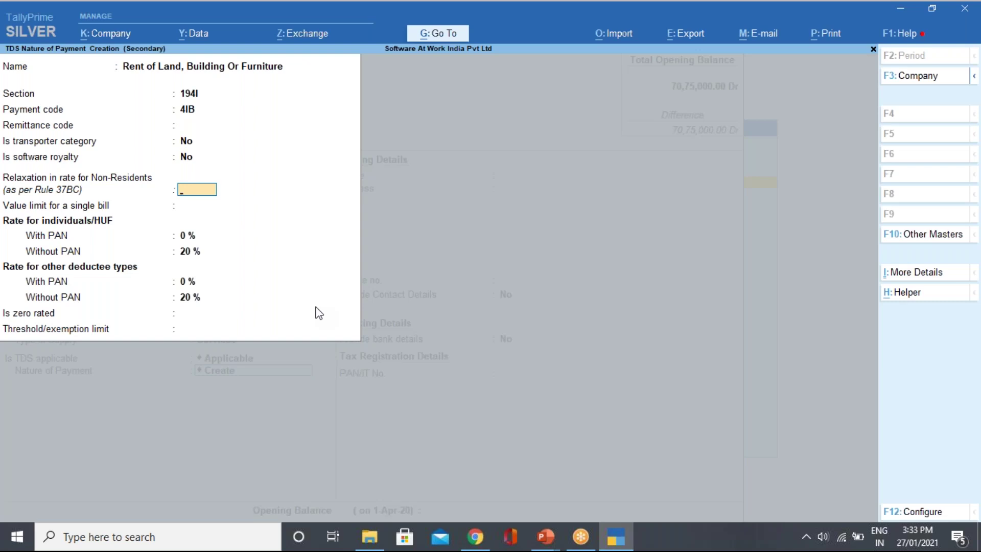
{"action": "key", "text": "Return"}
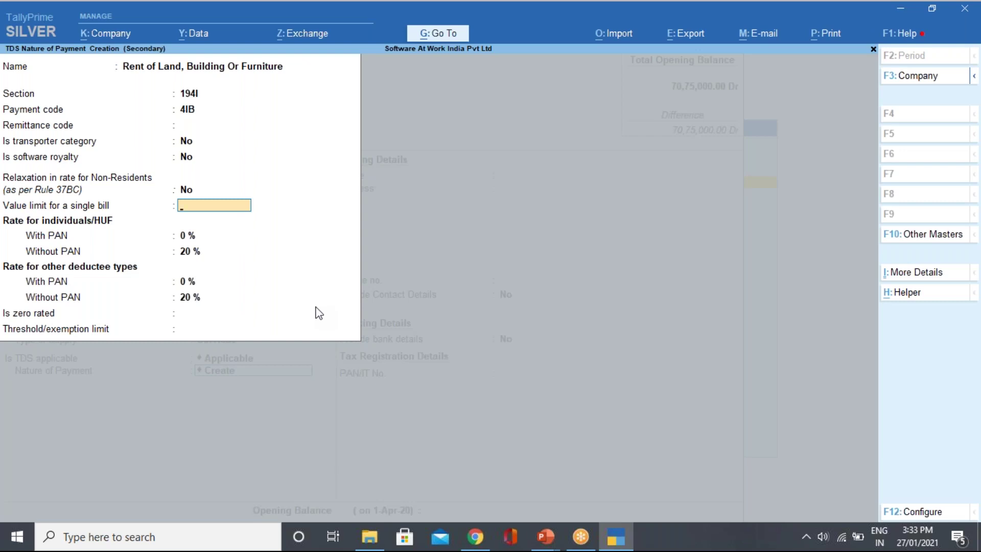
{"action": "key", "text": "Return"}
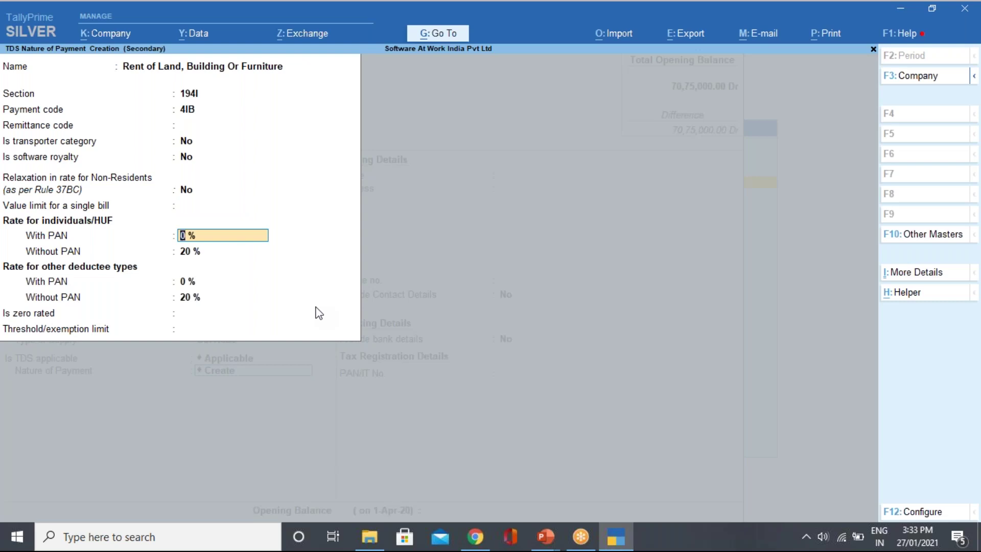
{"action": "type", "text": "10"}
{"action": "key", "text": "Return"}
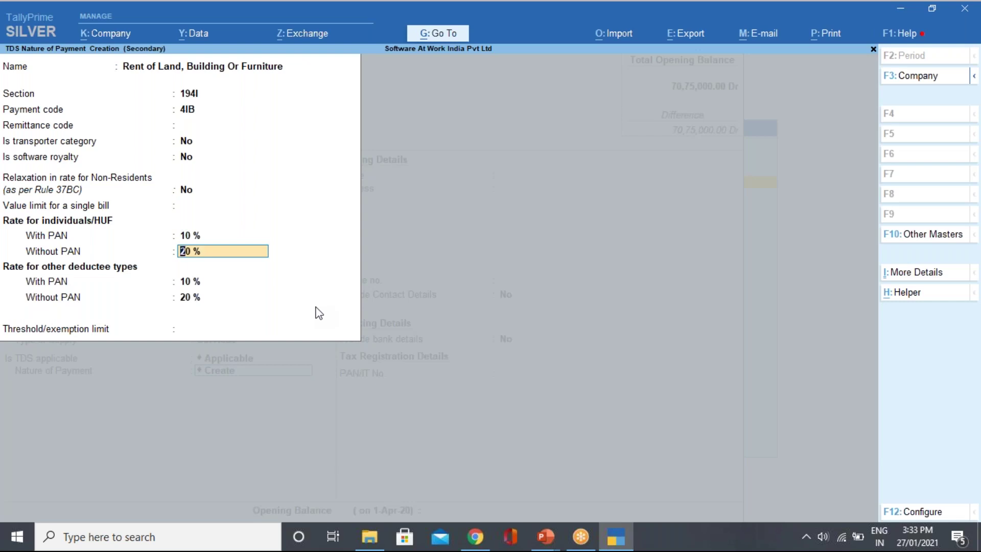
{"action": "key", "text": "Return"}
{"action": "key", "text": "Return"}
{"action": "key", "text": "Return"}
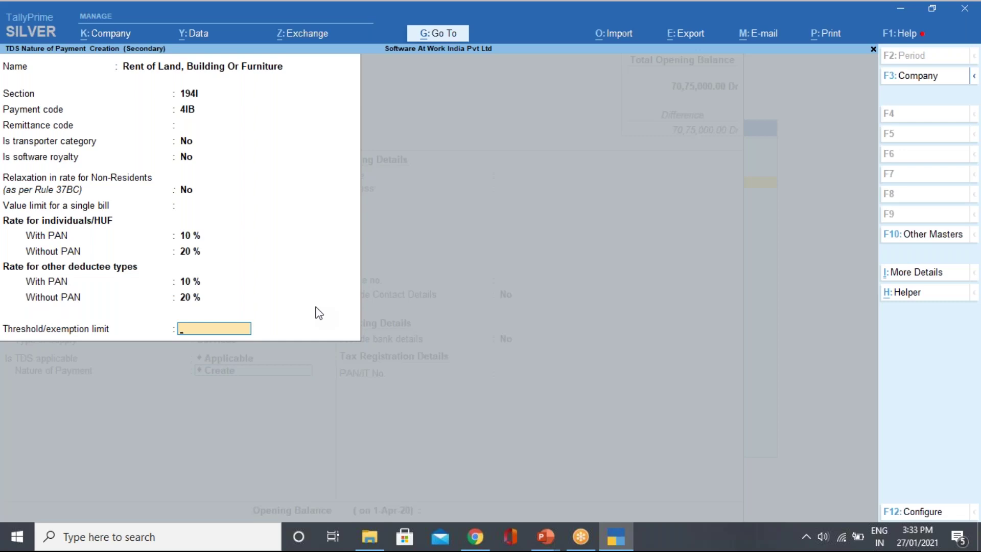
{"action": "type", "text": "180000"}
{"action": "key", "text": "Return"}
{"action": "key", "text": "Return"}
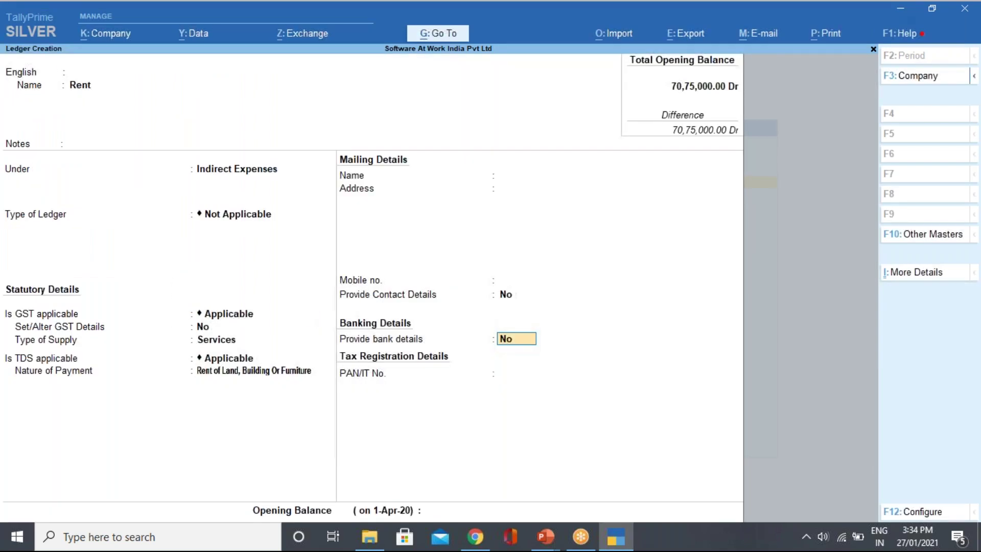
Complete the Rent ledger with TDS applicable and nature Rent of Land, Building Or Furniture, then accept it.
{"action": "key", "text": "BackSpace"}
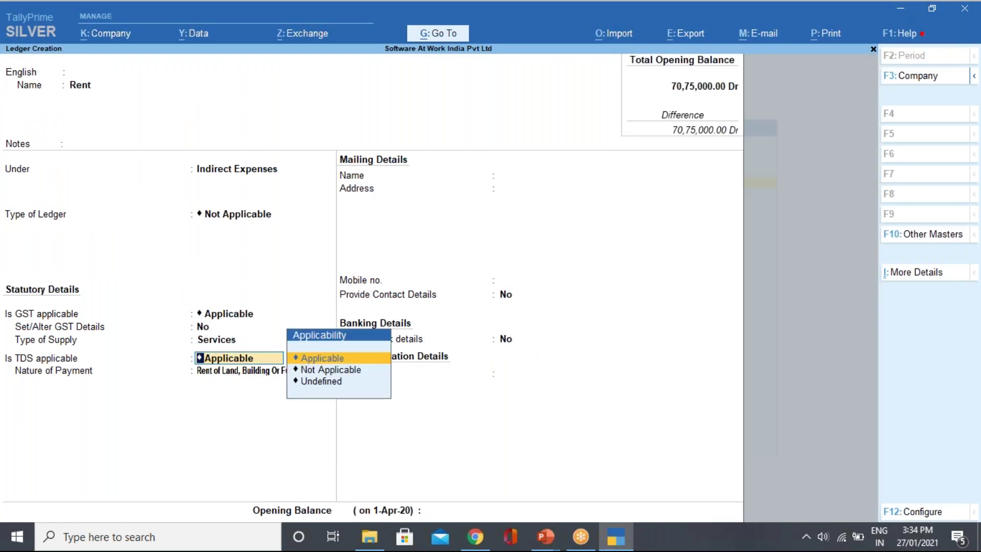
{"action": "key", "text": "Return"}
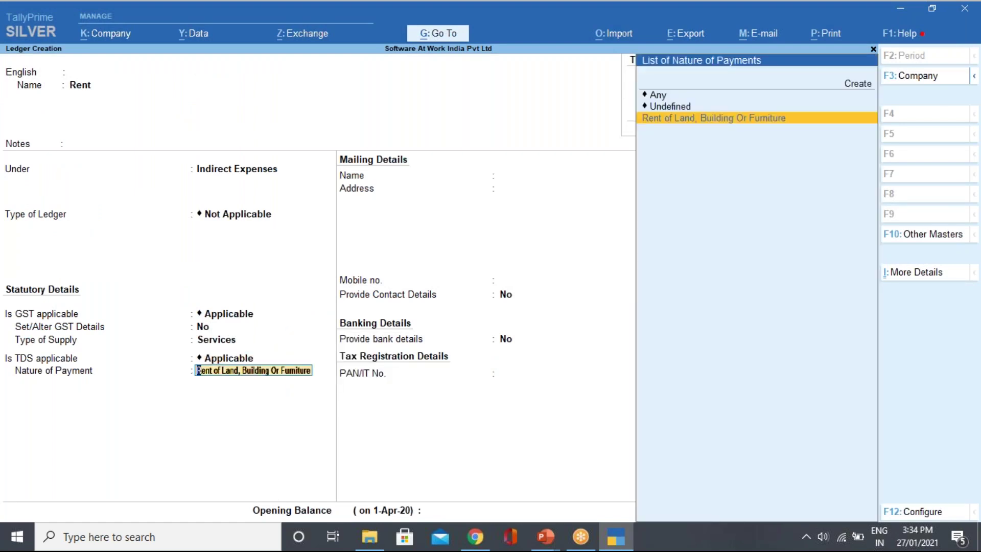
{"action": "key", "text": "Up"}
{"action": "key", "text": "Up"}
{"action": "key", "text": "Up"}
{"action": "key", "text": "Down"}
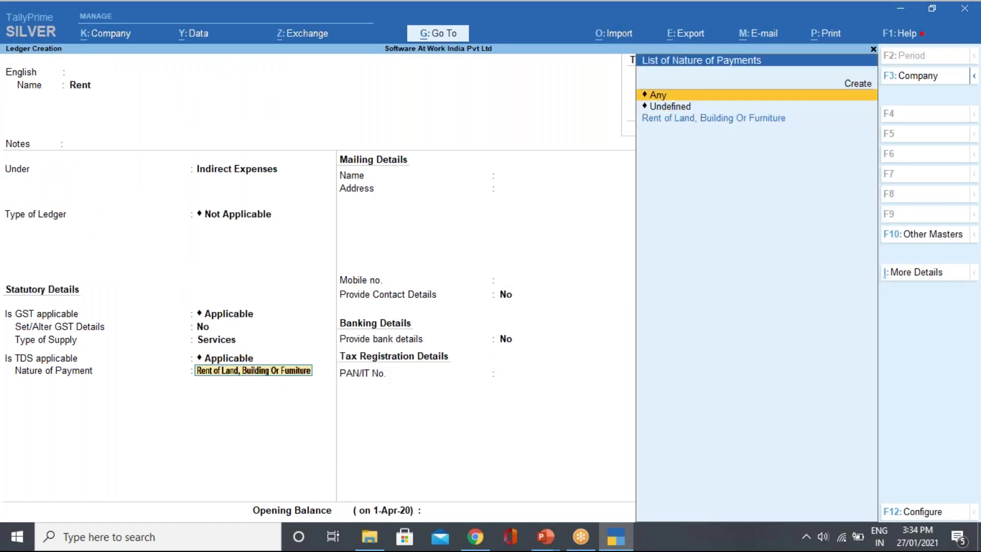
{"action": "key", "text": "Down"}
{"action": "key", "text": "Down"}
{"action": "key", "text": "Return"}
{"action": "key", "text": "BackSpace"}
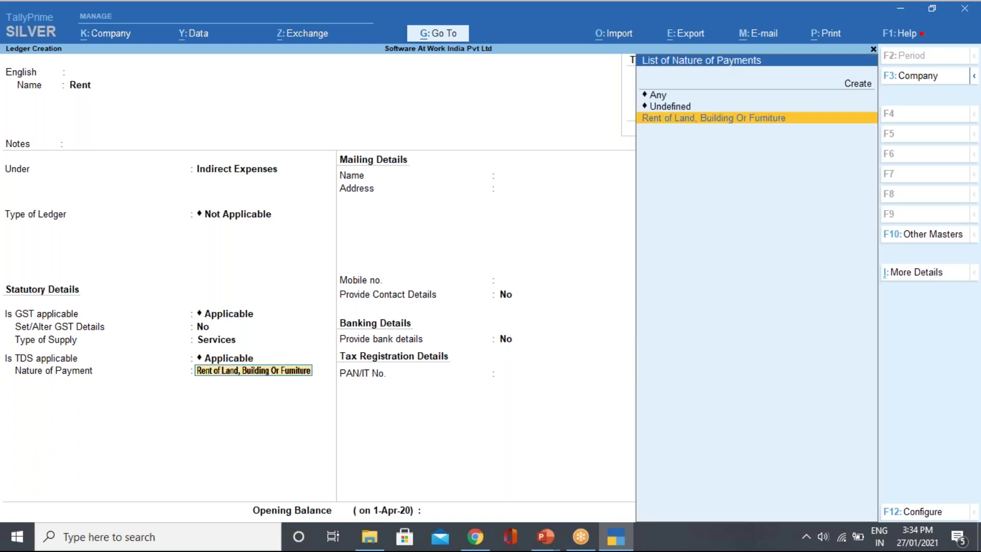
{"action": "key", "text": "ctrl+Return"}
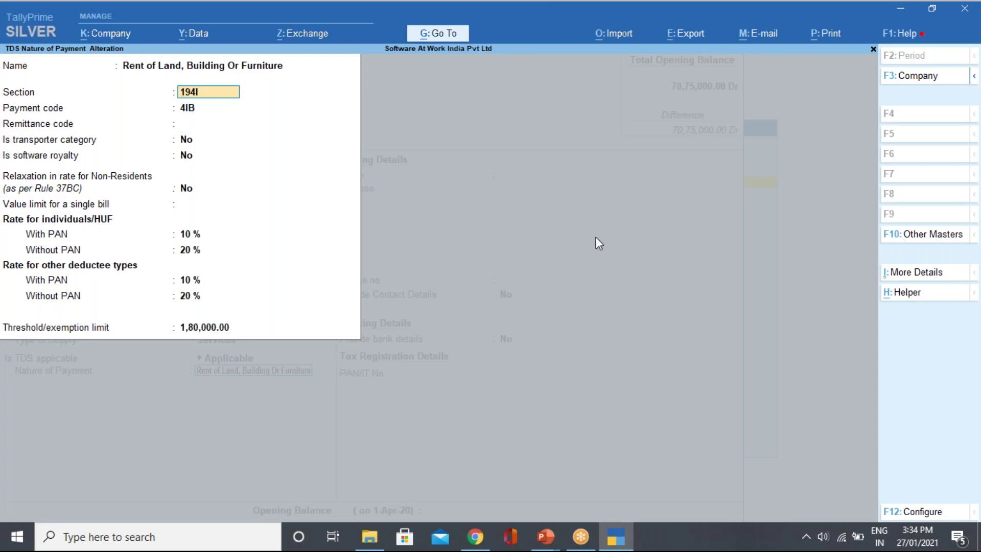
{"action": "key", "text": "Escape"}
{"action": "key", "text": "Escape"}
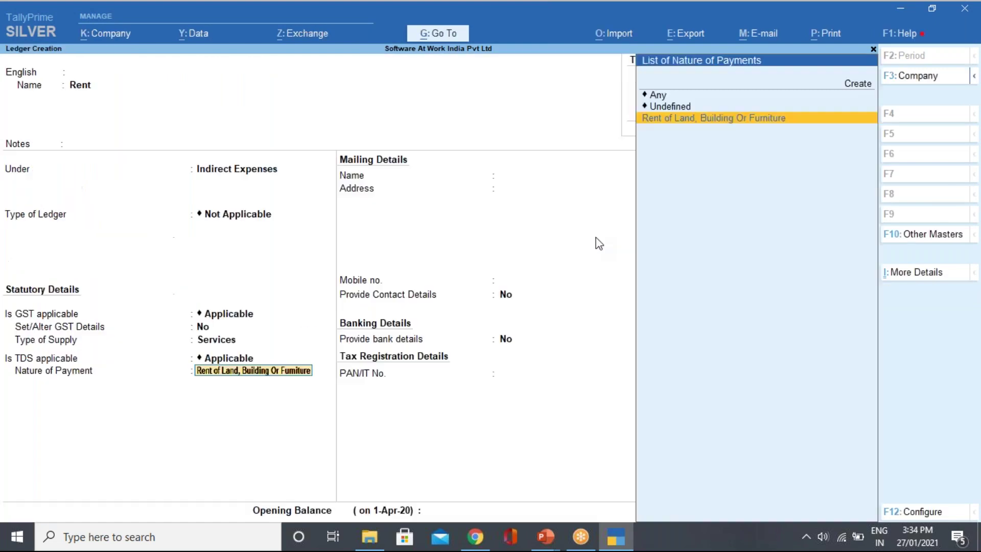
{"action": "key", "text": "Return"}
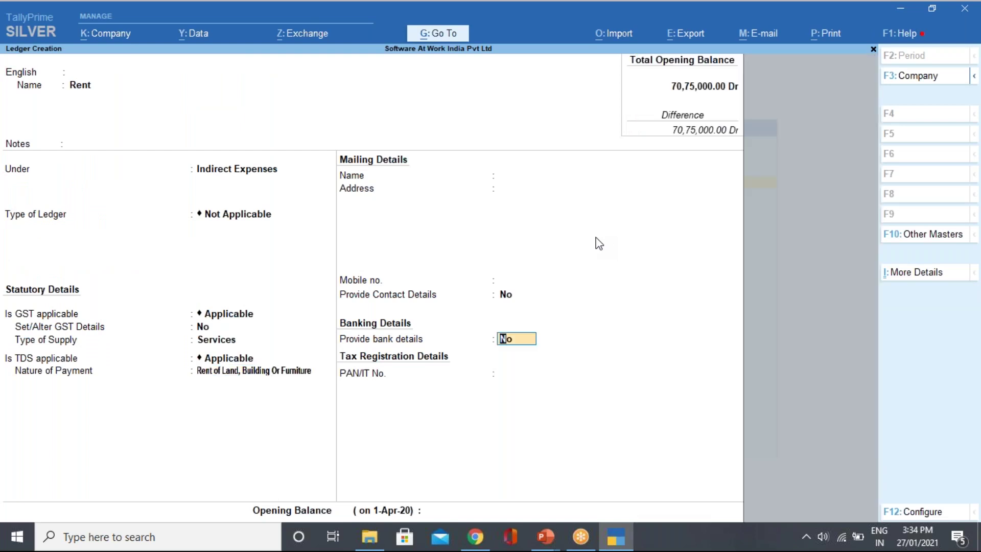
{"action": "key", "text": "Return"}
{"action": "key", "text": "Return"}
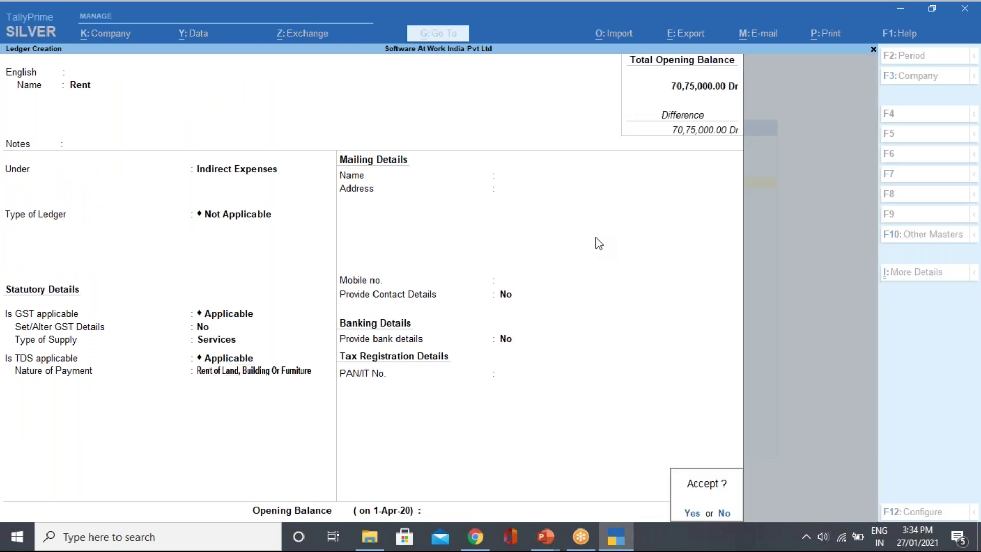
{"action": "key", "text": "Return"}
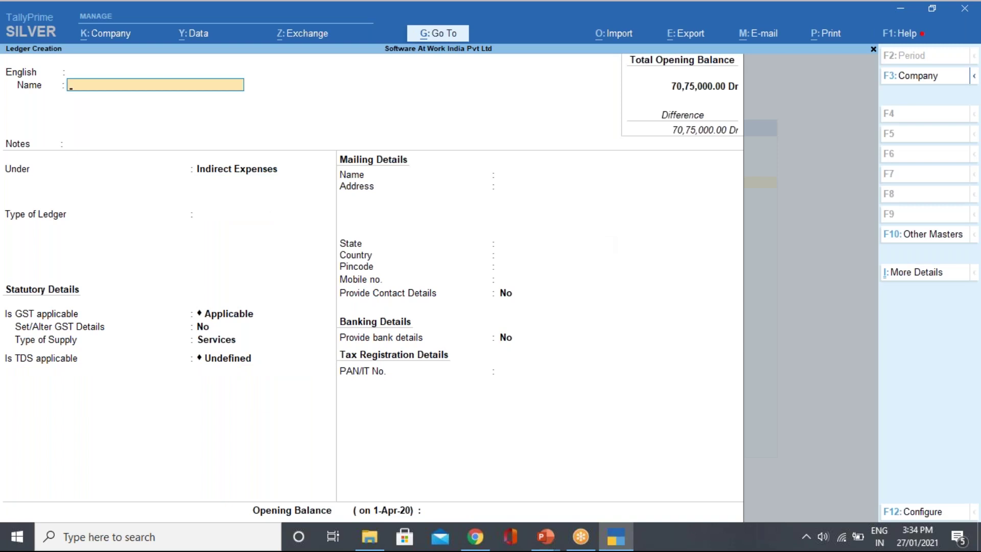
Create ledger 'Advt Expn' under Indirect Expenses and set Set/Alter GST Details to Yes.
{"action": "type", "text": "Advt Expn"}
{"action": "key", "text": "Return"}
{"action": "key", "text": "Return"}
{"action": "key", "text": "Return"}
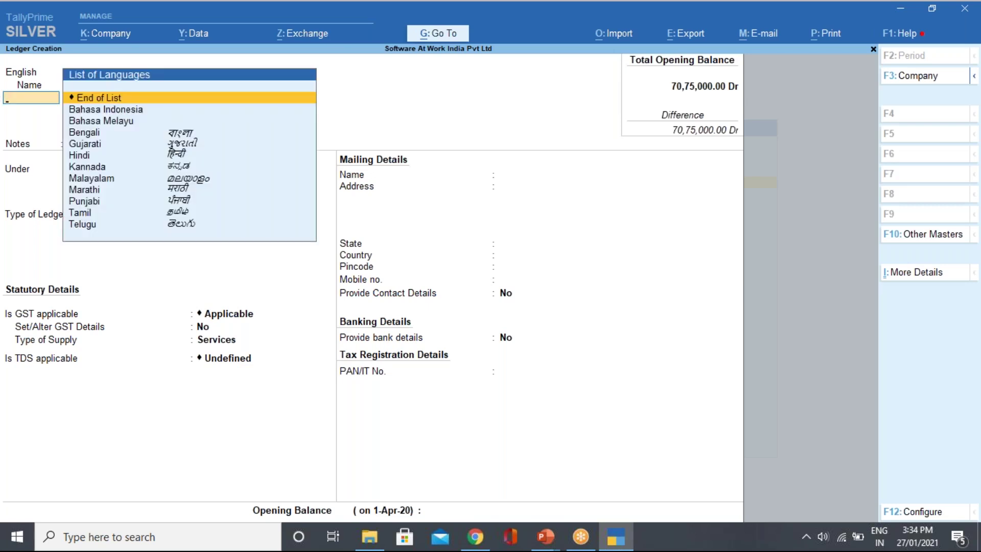
{"action": "key", "text": "Return"}
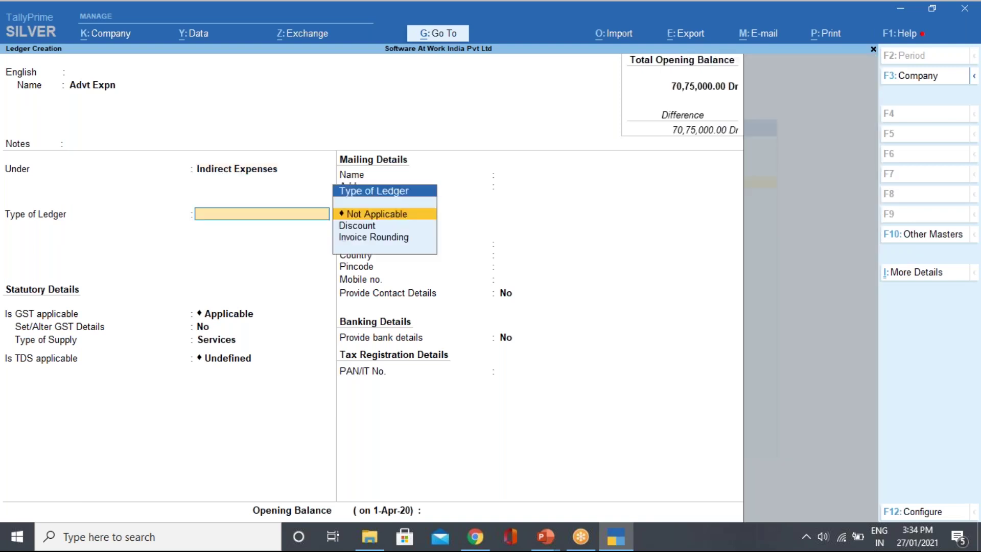
{"action": "key", "text": "Return"}
{"action": "key", "text": "Return"}
{"action": "key", "text": "Return"}
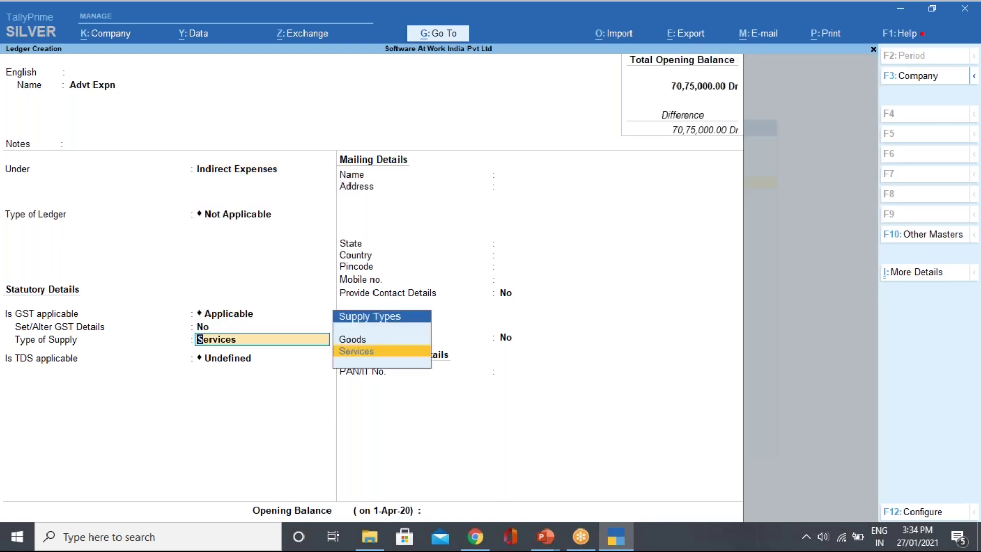
{"action": "key", "text": "BackSpace"}
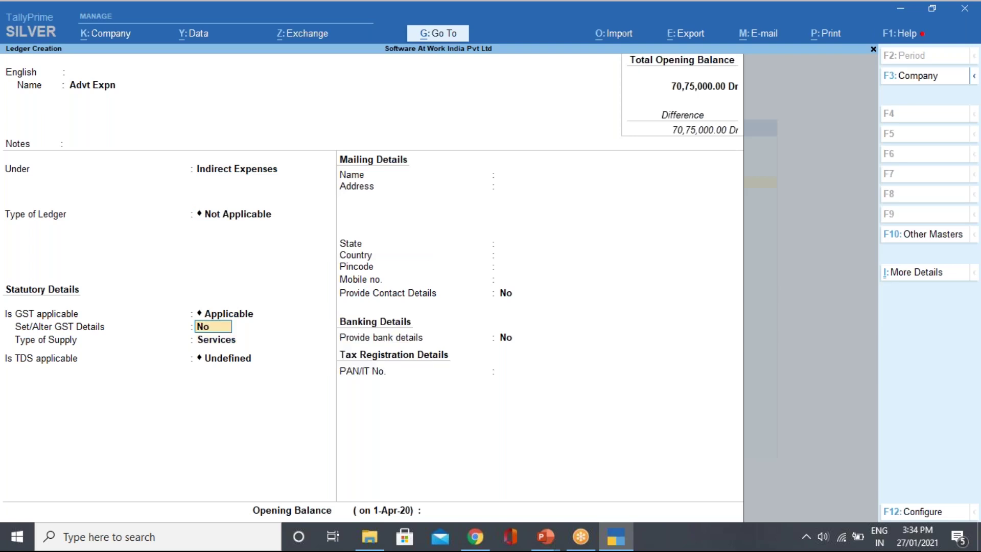
{"action": "type", "text": "y"}
{"action": "key", "text": "Return"}
{"action": "key", "text": "Return"}
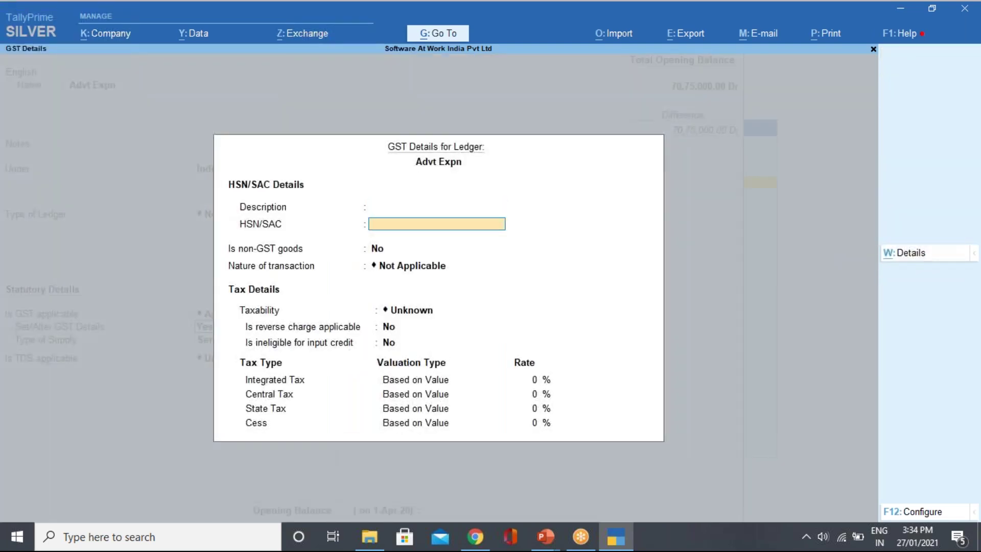
Give Advt Expn HSN/SAC 9987, Taxable, with an 18% integrated tax rate.
{"action": "type", "text": "9987"}
{"action": "key", "text": "Return"}
{"action": "key", "text": "Return"}
{"action": "key", "text": "Down"}
{"action": "key", "text": "Down"}
{"action": "key", "text": "Down"}
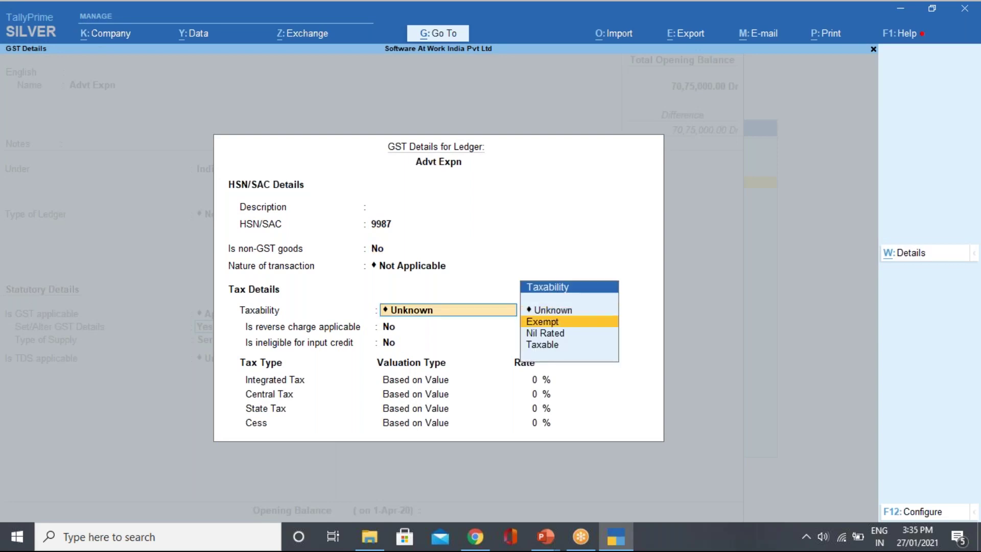
{"action": "key", "text": "Return"}
{"action": "key", "text": "Return"}
{"action": "key", "text": "Return"}
{"action": "type", "text": "18"}
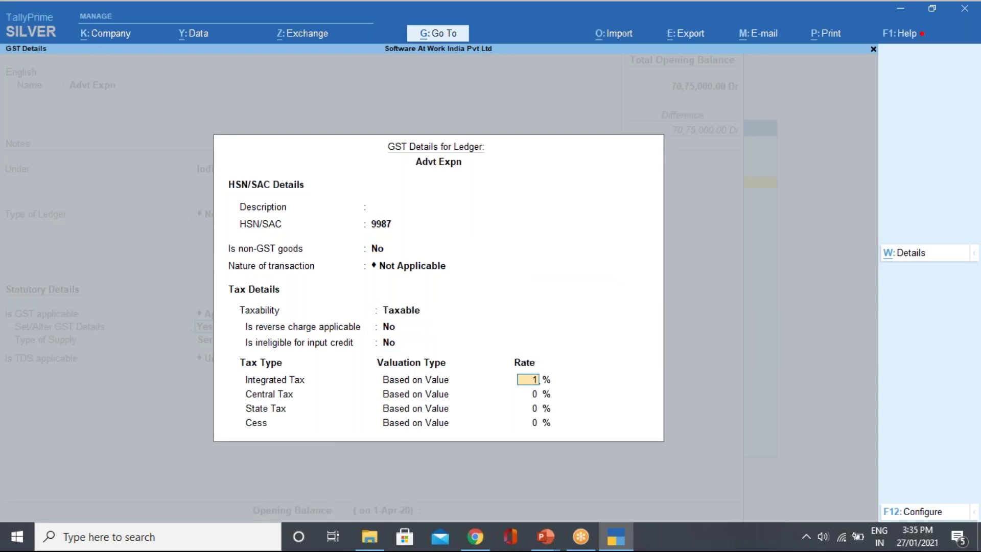
{"action": "key", "text": "Return"}
{"action": "key", "text": "Return"}
{"action": "key", "text": "Return"}
{"action": "key", "text": "Return"}
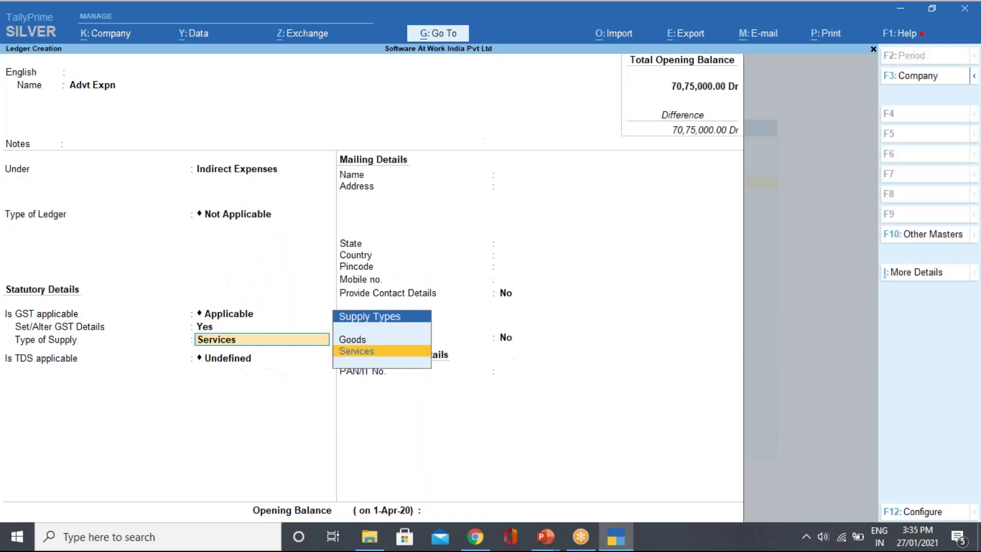
Keep Services as supply type, mark TDS Applicable, and start a new TDS nature of payment.
{"action": "key", "text": "Return"}
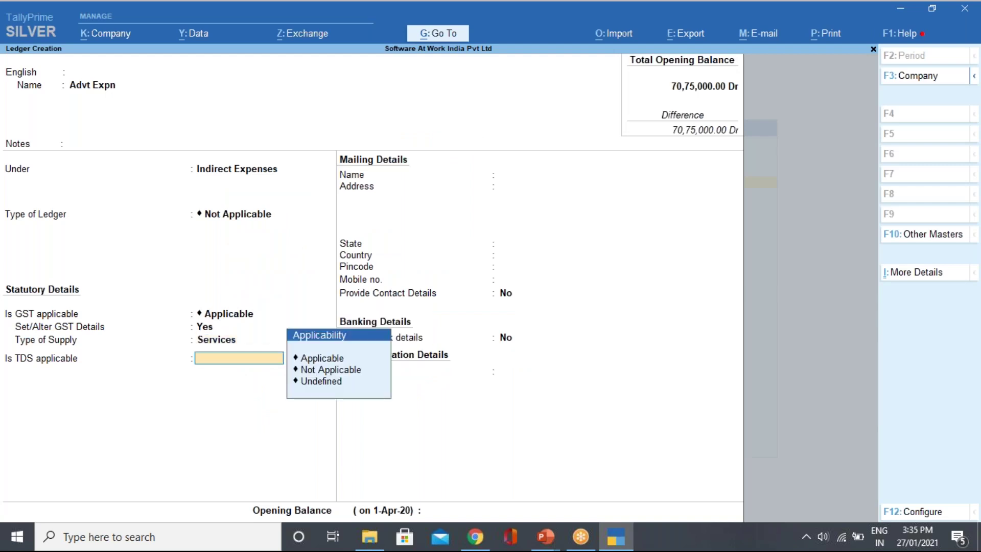
{"action": "key", "text": "Down"}
{"action": "key", "text": "Up"}
{"action": "key", "text": "Return"}
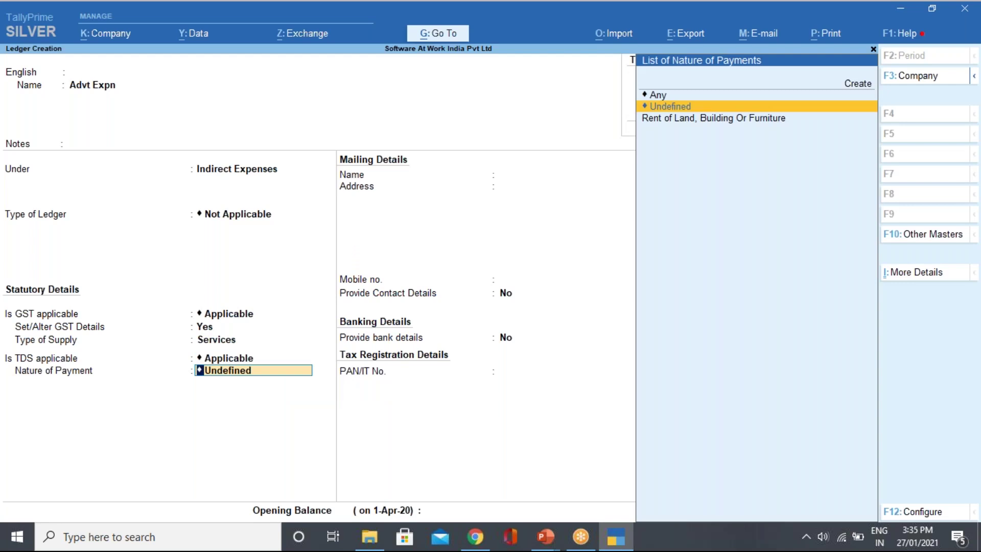
{"action": "key", "text": "Up"}
{"action": "key", "text": "Up"}
{"action": "key", "text": "Return"}
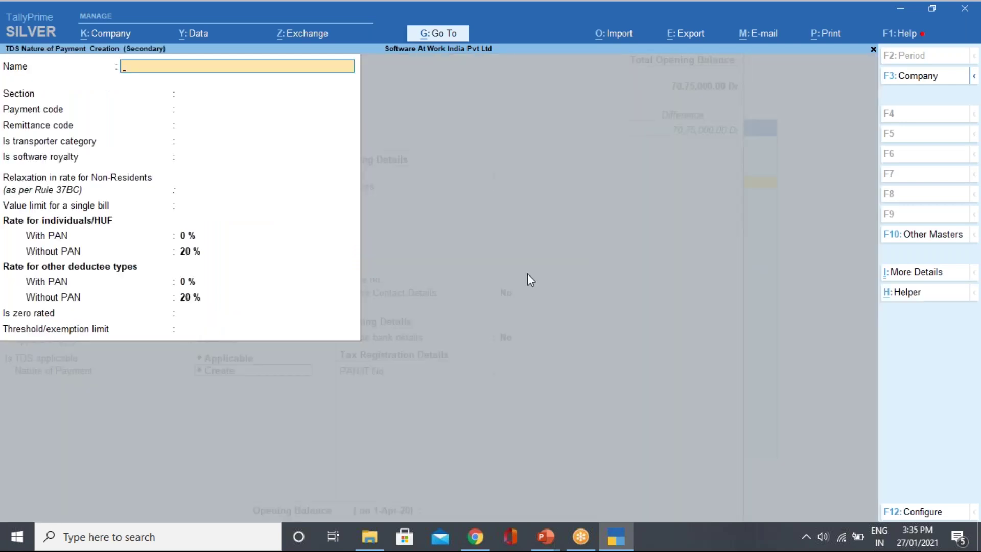
Choose Payments to Contractors (section 194C) with a 35,000 single-bill limit.
{"action": "left_click", "coordinate": [914, 297]}
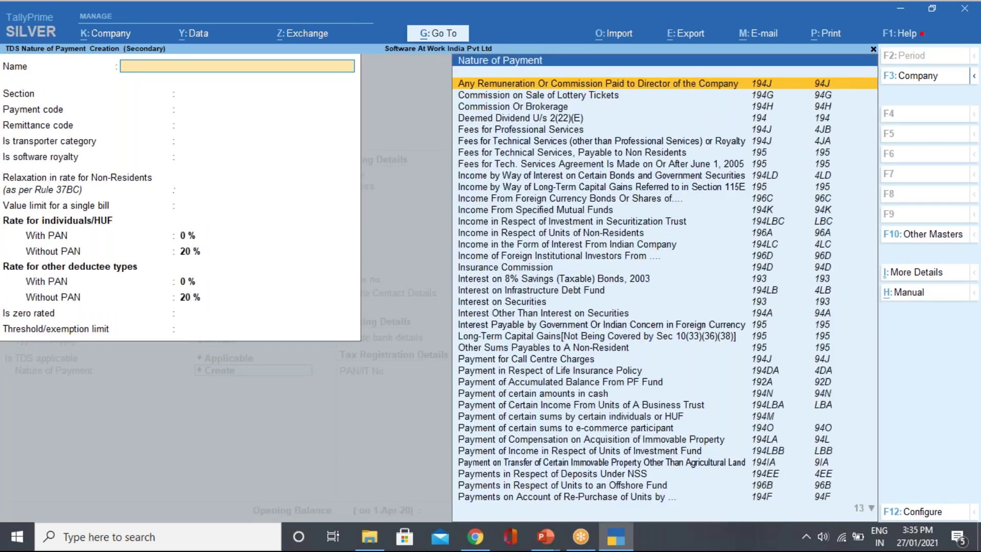
{"action": "type", "text": "1"}
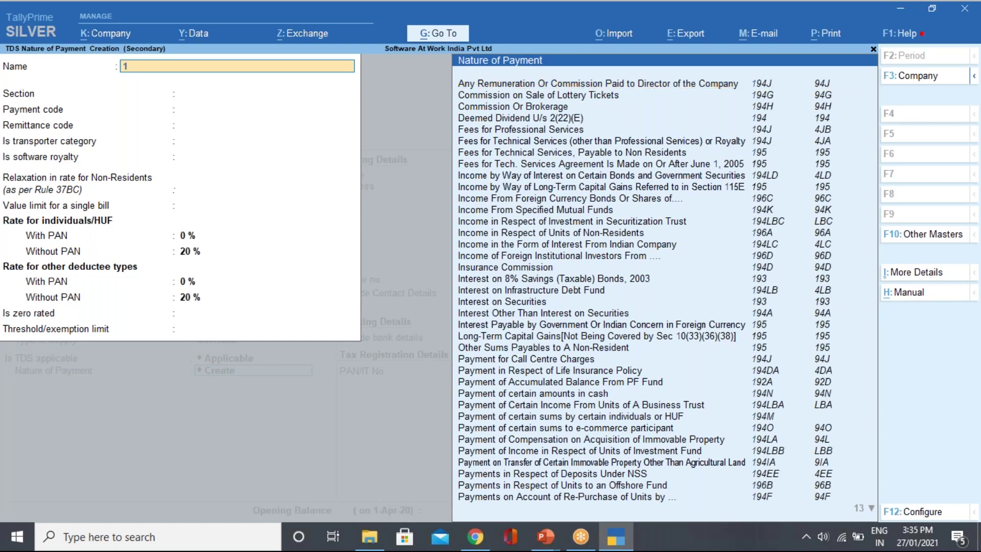
{"action": "type", "text": "94c"}
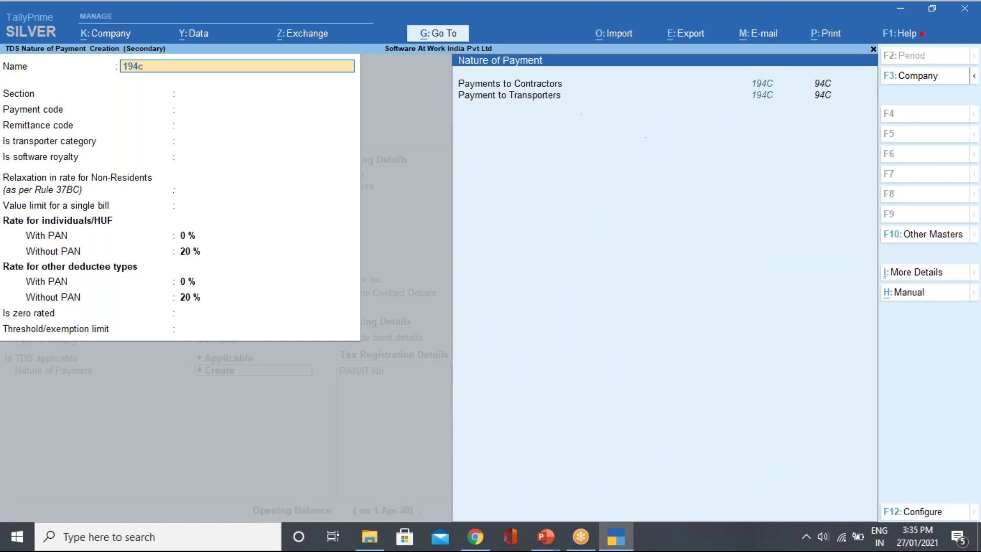
{"action": "key", "text": "Down"}
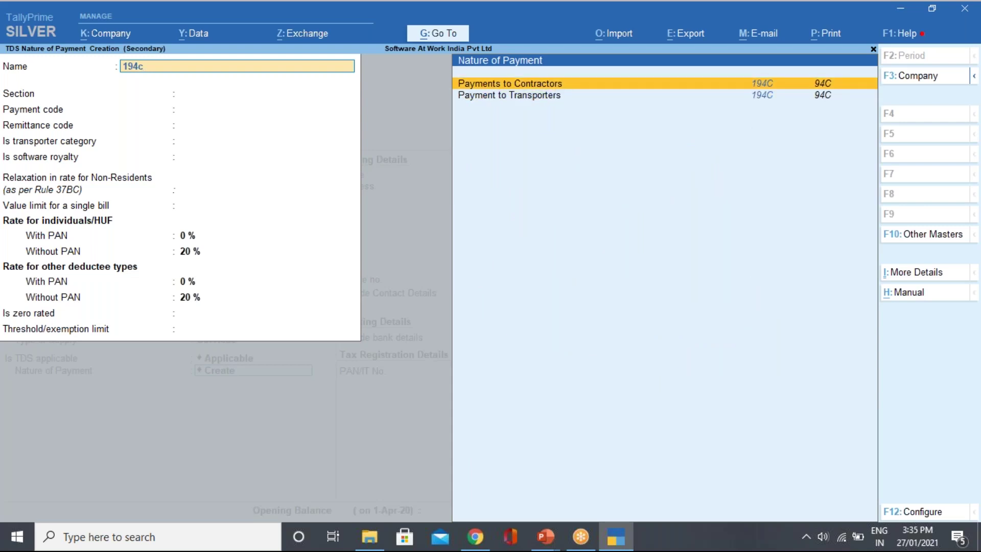
{"action": "key", "text": "Return"}
{"action": "key", "text": "Return"}
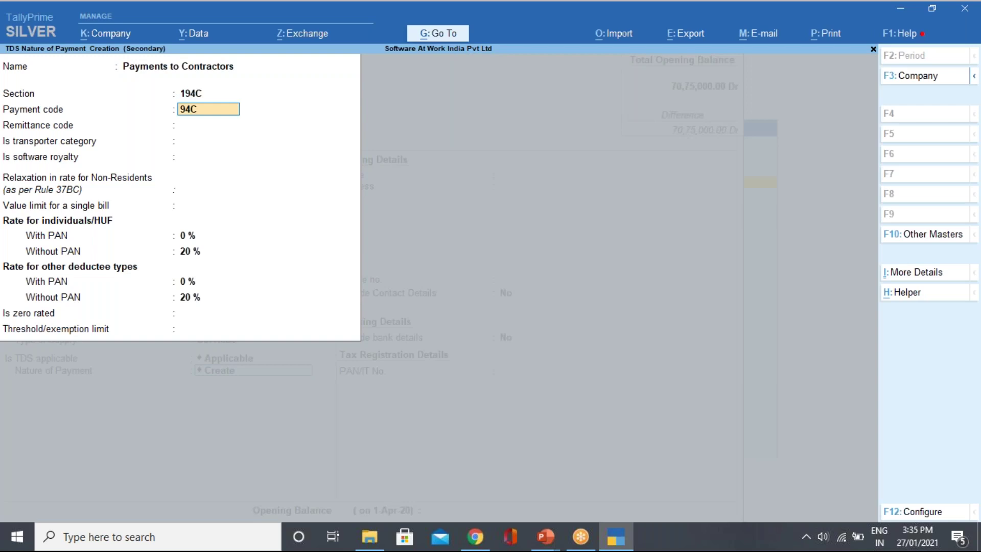
{"action": "key", "text": "Return"}
{"action": "key", "text": "Return"}
{"action": "key", "text": "Return"}
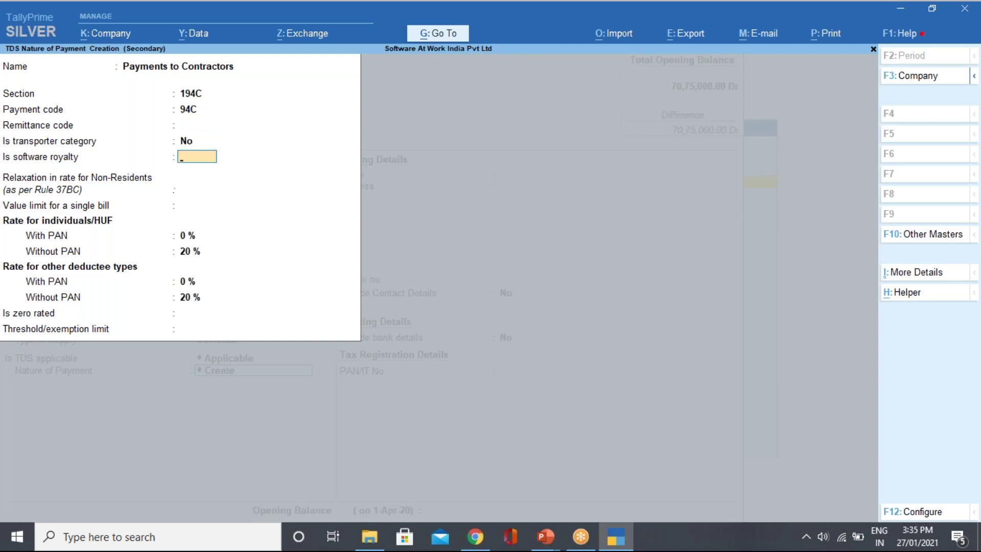
{"action": "key", "text": "Return"}
{"action": "key", "text": "Return"}
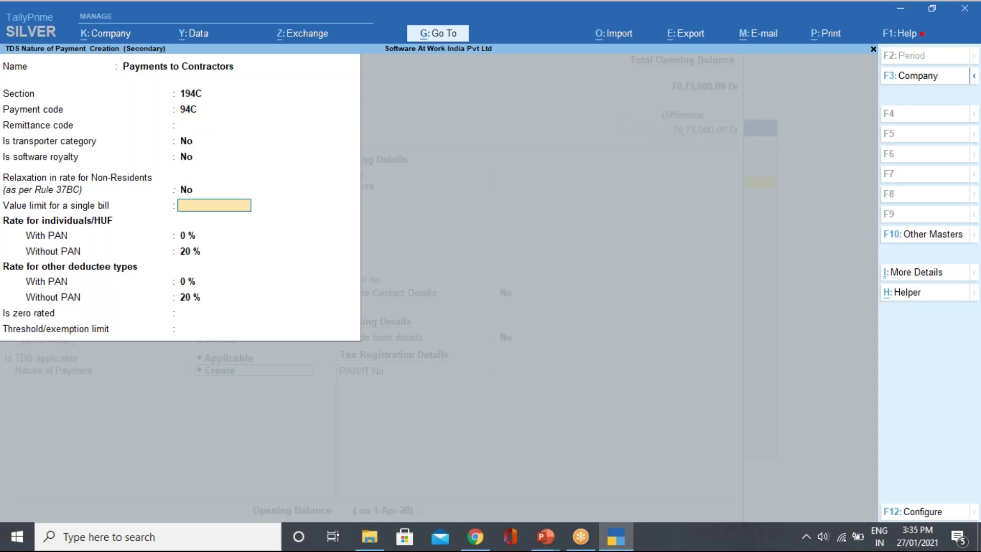
{"action": "type", "text": "35000"}
{"action": "key", "text": "Return"}
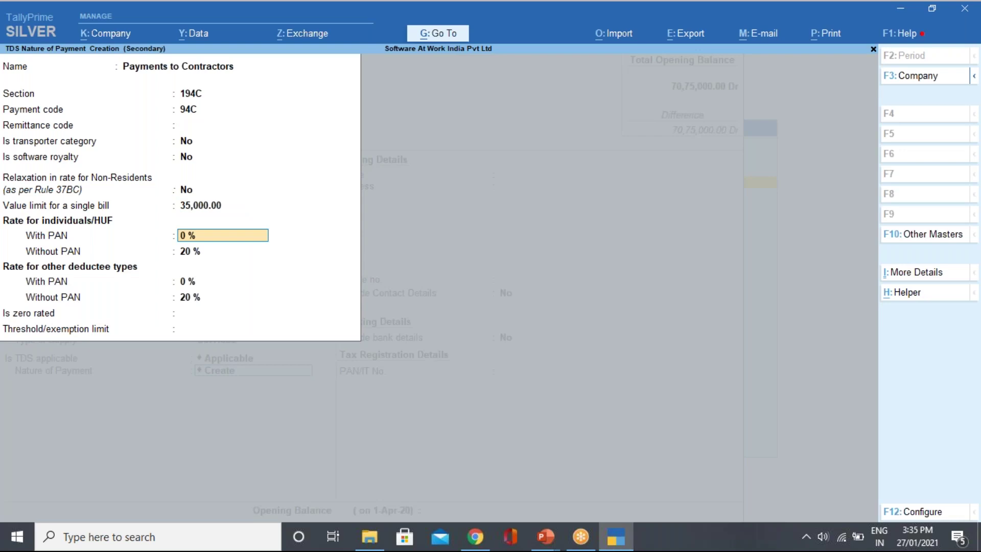
Set rates of 1% individual and 2% other with PAN, 20% without PAN, threshold 1,00,000.
{"action": "type", "text": "1"}
{"action": "key", "text": "Return"}
{"action": "key", "text": "Return"}
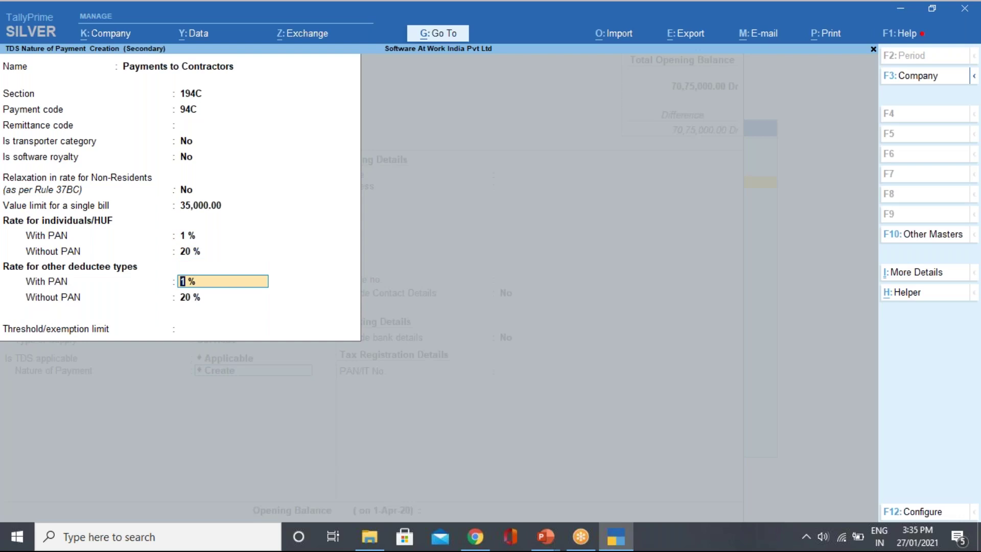
{"action": "type", "text": "2"}
{"action": "key", "text": "Return"}
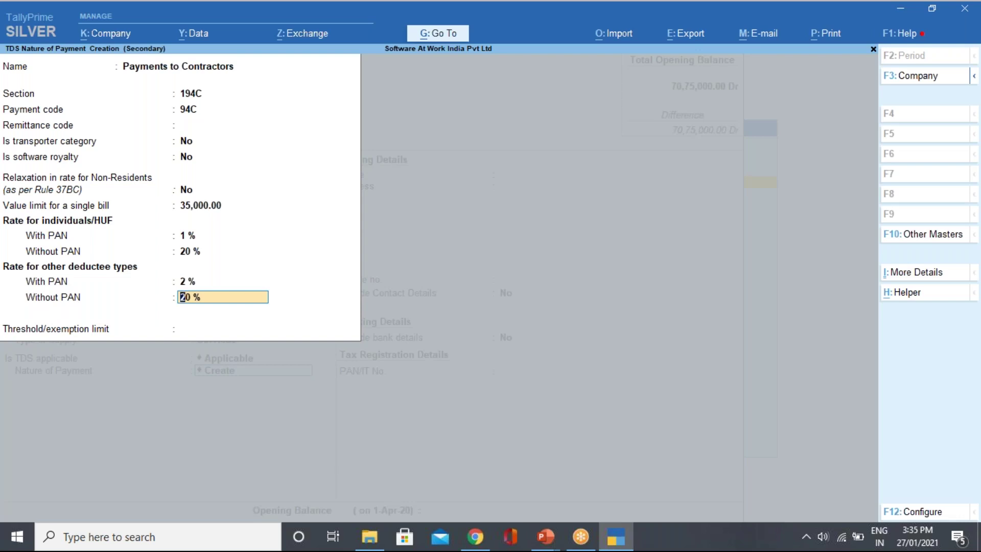
{"action": "key", "text": "Return"}
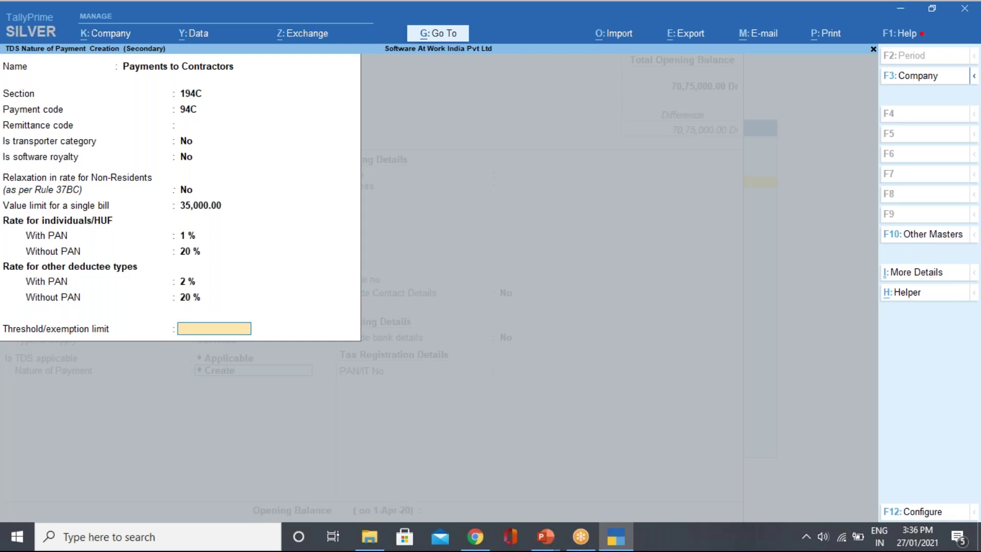
{"action": "type", "text": "100000"}
{"action": "key", "text": "Return"}
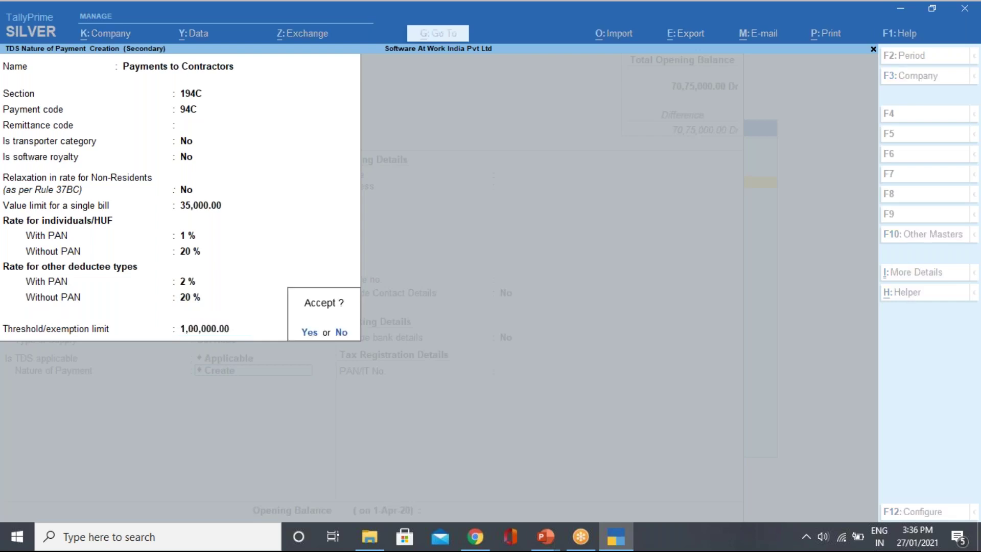
Save the Payments to Contractors nature of payment with all configuration options Yes, then finish Advt Expn.
{"action": "key", "text": "Escape"}
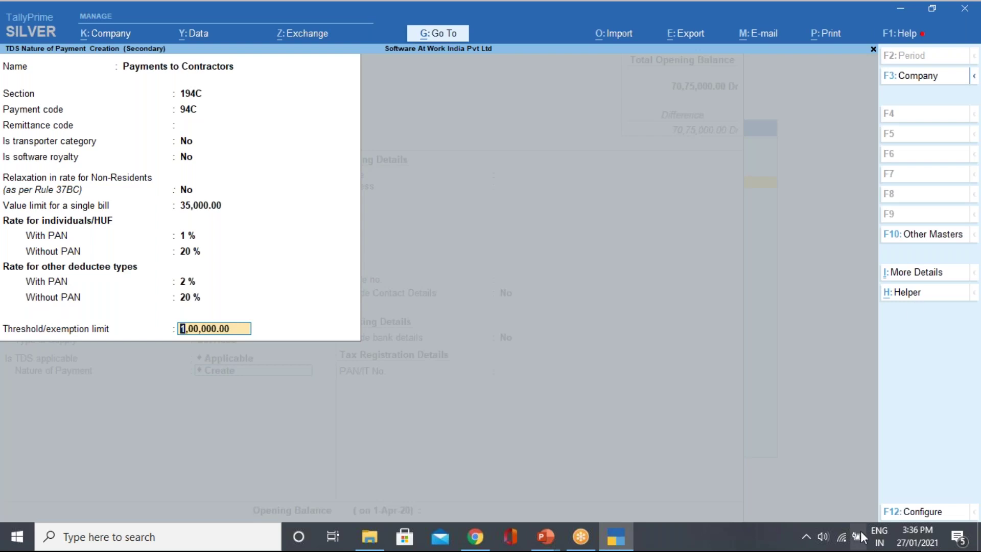
{"action": "left_click", "coordinate": [913, 512]}
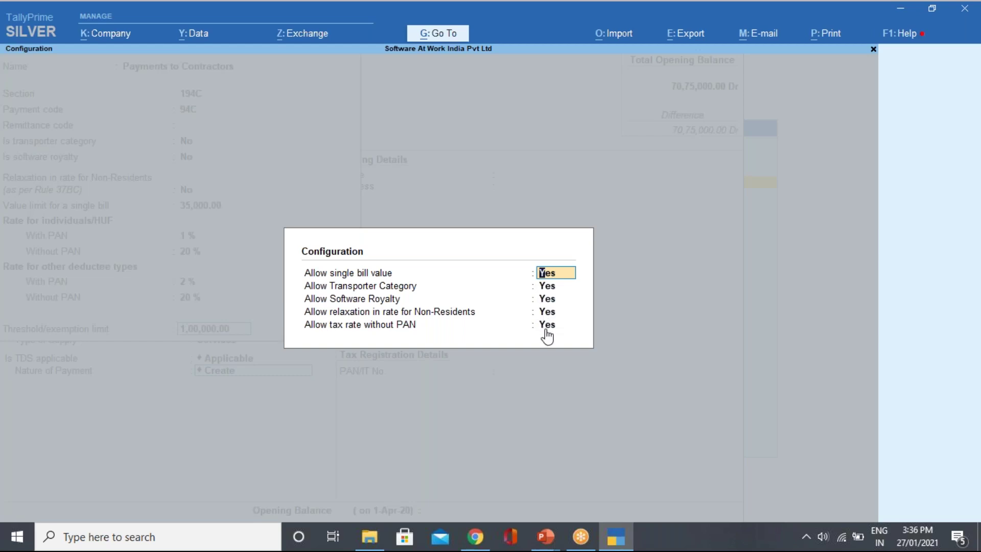
{"action": "key", "text": "Return"}
{"action": "key", "text": "Return"}
{"action": "key", "text": "Return"}
{"action": "key", "text": "Return"}
{"action": "key", "text": "Return"}
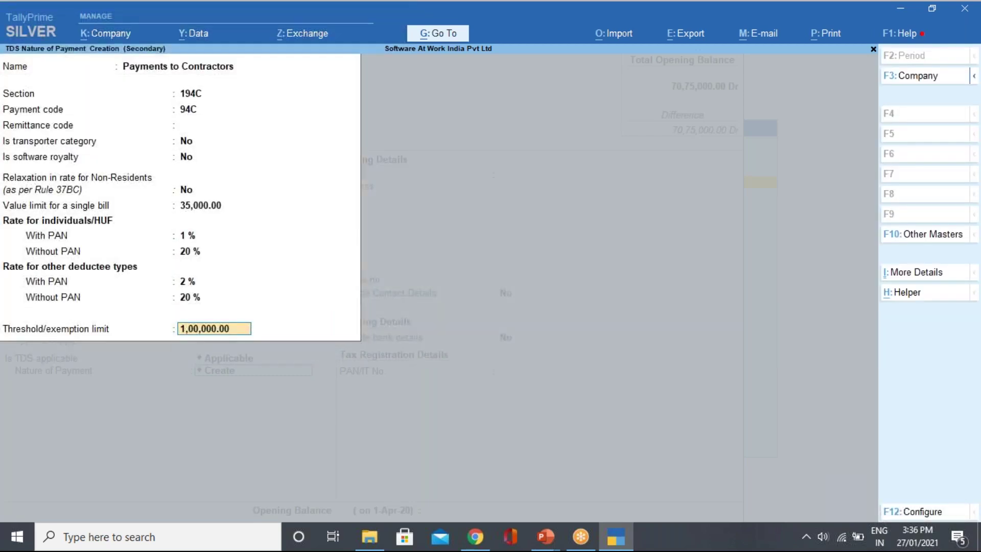
{"action": "key", "text": "Return"}
{"action": "key", "text": "Return"}
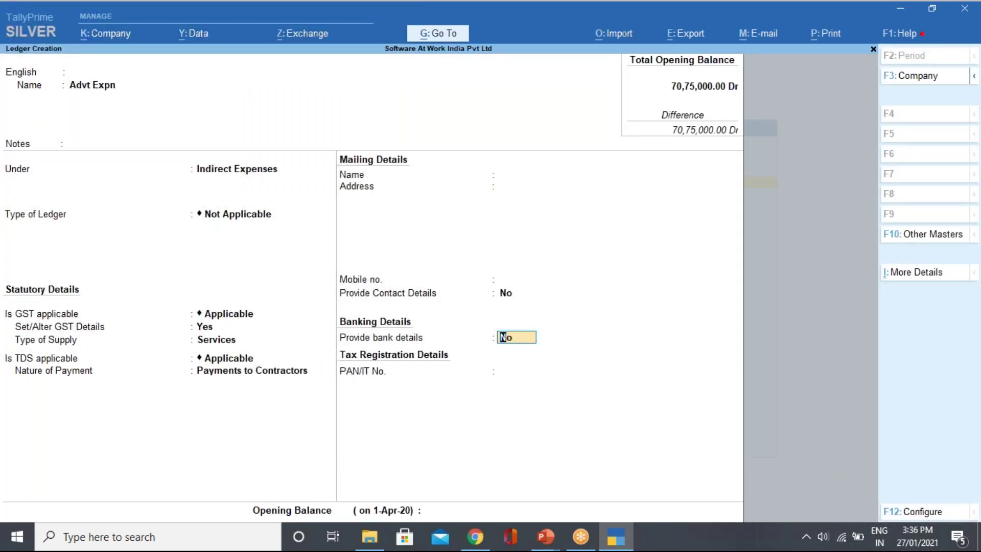
{"action": "key", "text": "Return"}
{"action": "key", "text": "Return"}
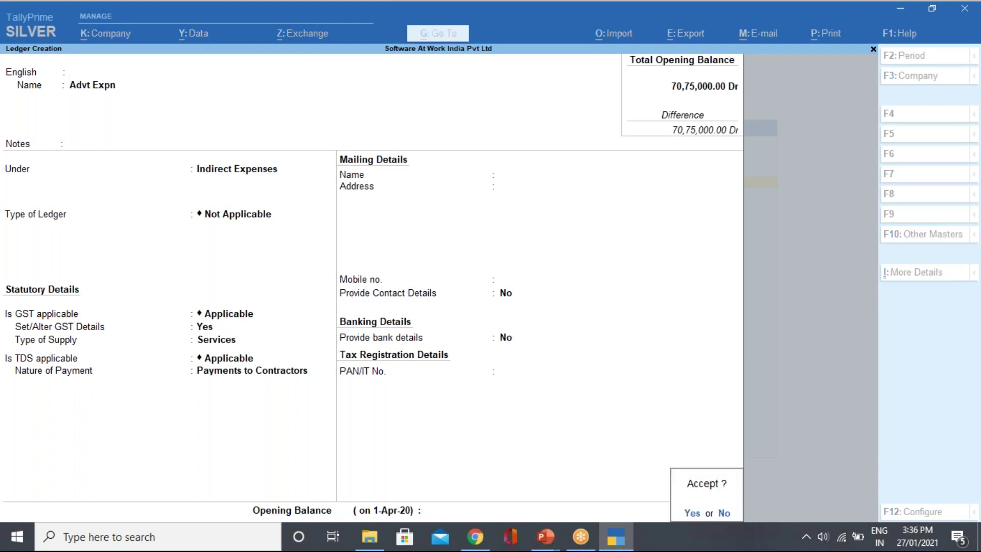
{"action": "key", "text": "Return"}
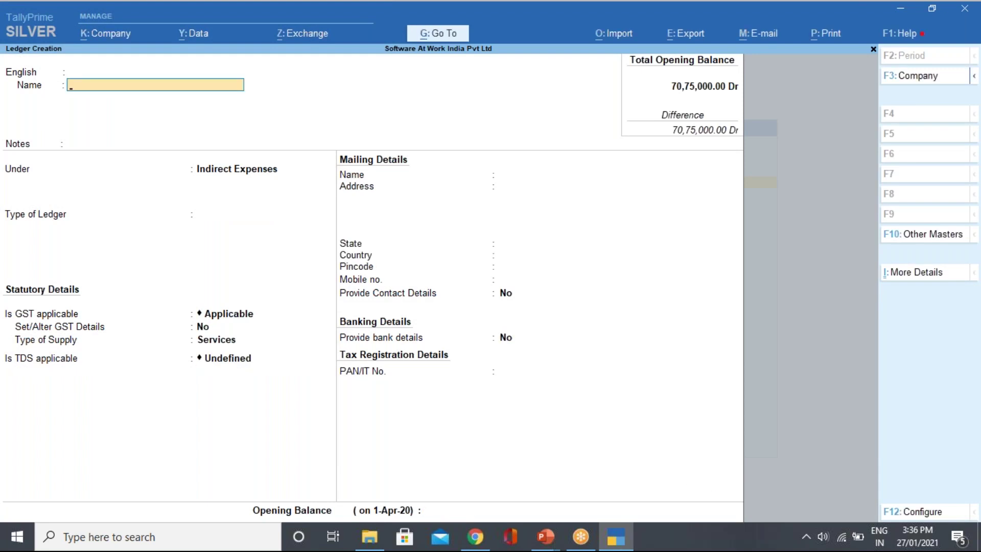
Name the ledger Ram Pvt Ltd under Sundry Creditors, bill-by-bill, with TDS deductable set to Yes.
{"action": "type", "text": "Ra"}
{"action": "type", "text": "Pvt Ltd"}
{"action": "key", "text": "Return"}
{"action": "key", "text": "Return"}
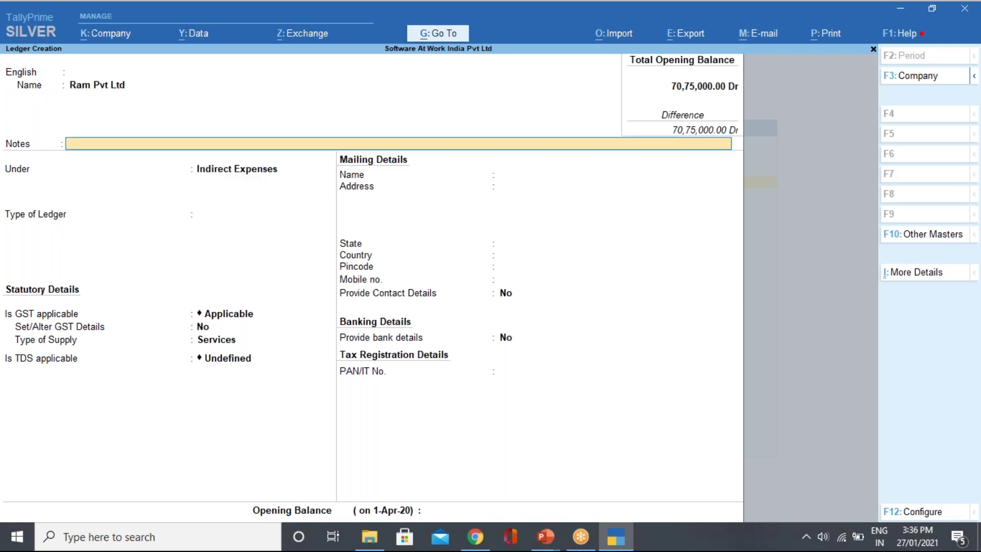
{"action": "key", "text": "Return"}
{"action": "type", "text": "Sun"}
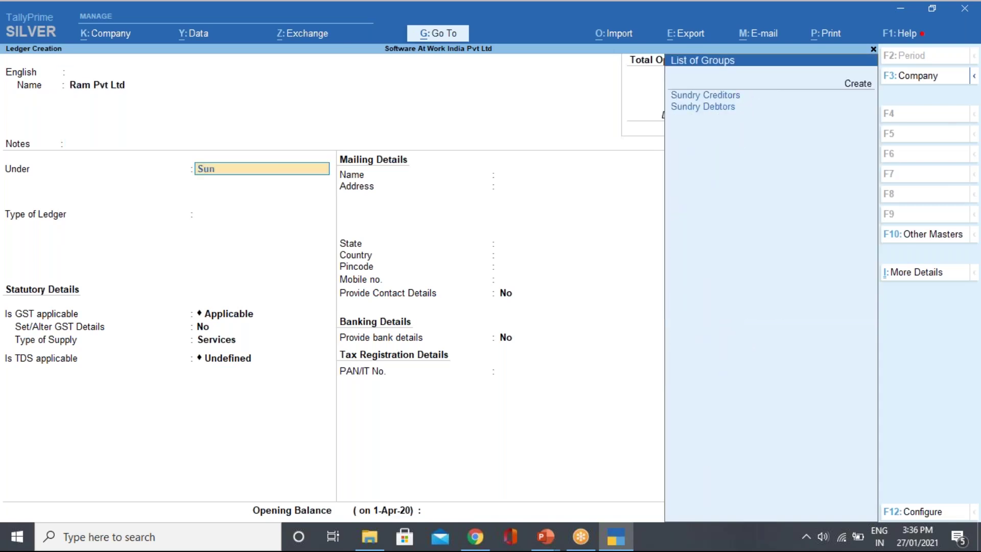
{"action": "key", "text": "Return"}
{"action": "key", "text": "Return"}
{"action": "key", "text": "Return"}
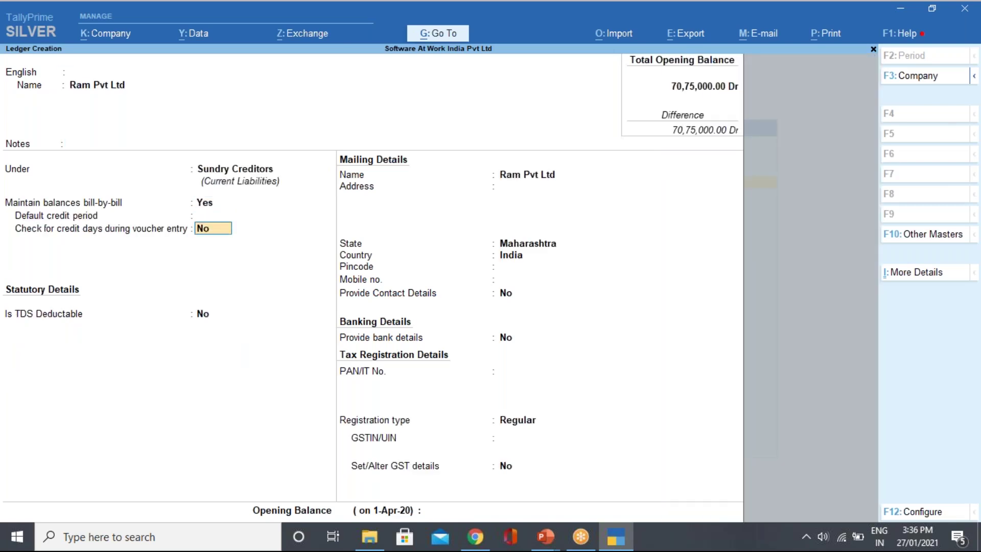
{"action": "key", "text": "Return"}
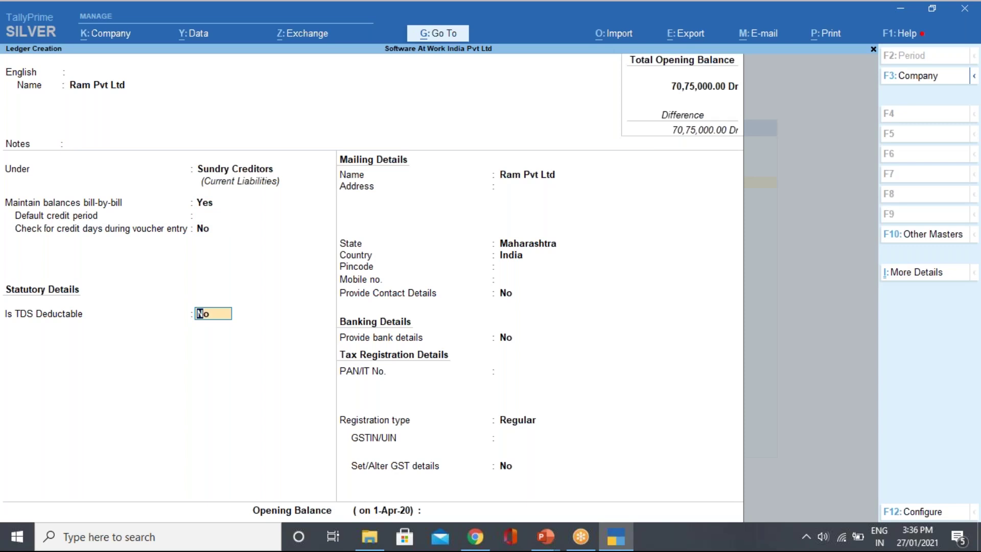
{"action": "type", "text": "y"}
{"action": "key", "text": "Return"}
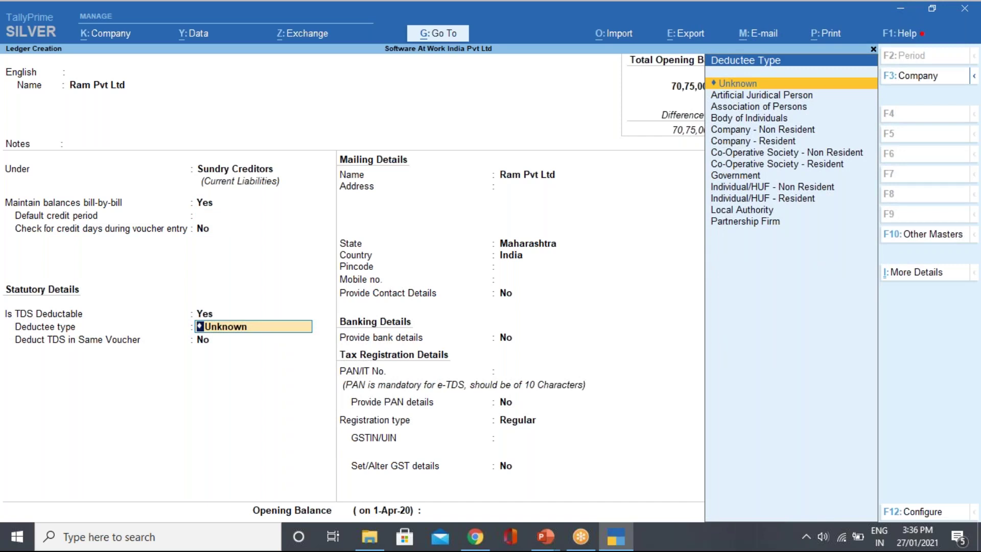
Select Company - Resident as Ram Pvt Ltd's deductee type.
{"action": "key", "text": "Down"}
{"action": "key", "text": "Down"}
{"action": "key", "text": "Down"}
{"action": "key", "text": "Down"}
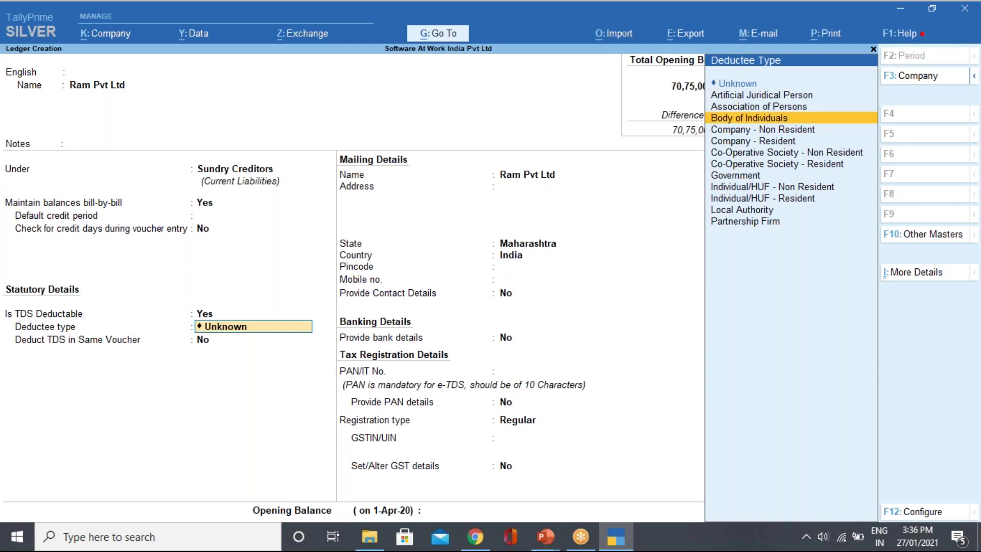
{"action": "key", "text": "Down"}
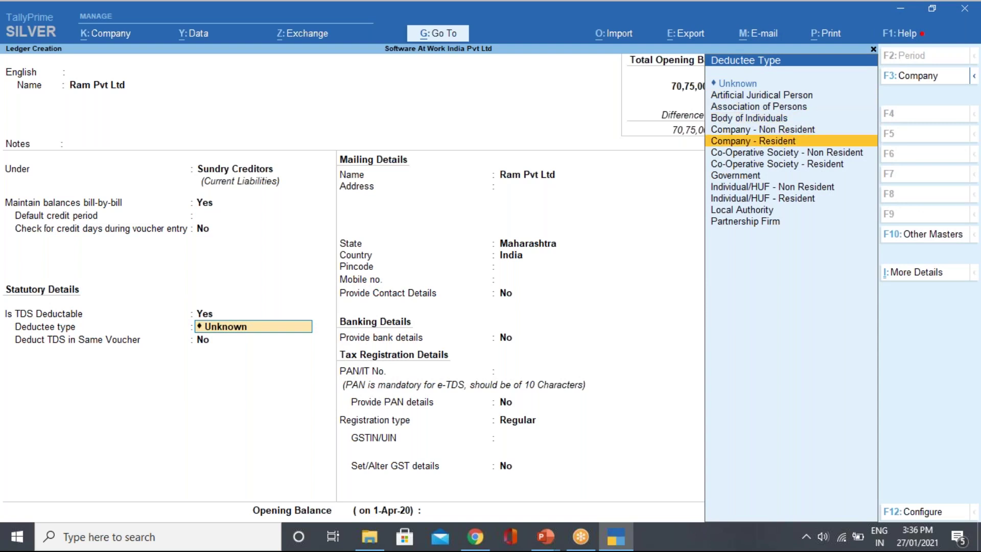
{"action": "key", "text": "Return"}
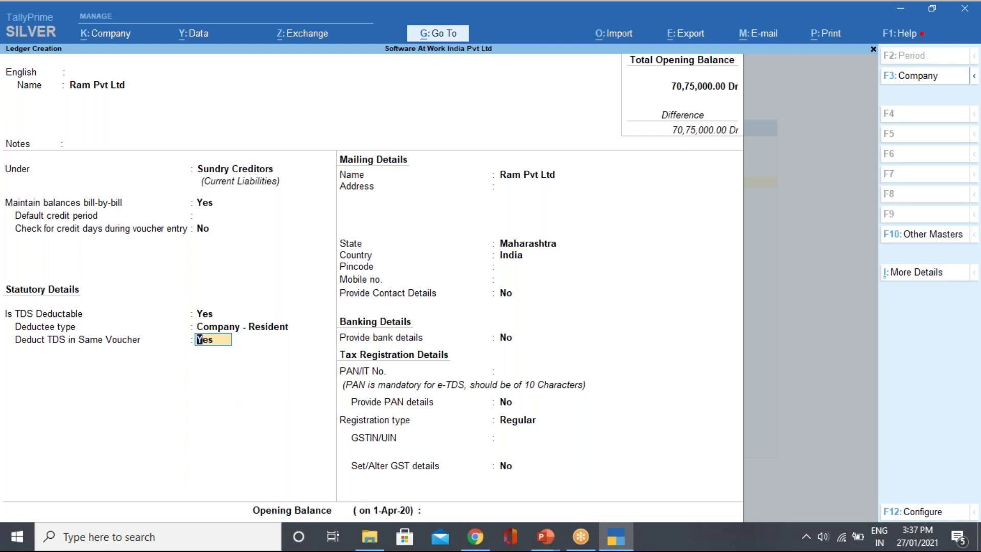
Keep TDS deducted in the same voucher, enter the supplier's PAN, and open its PAN details.
{"action": "key", "text": "Return"}
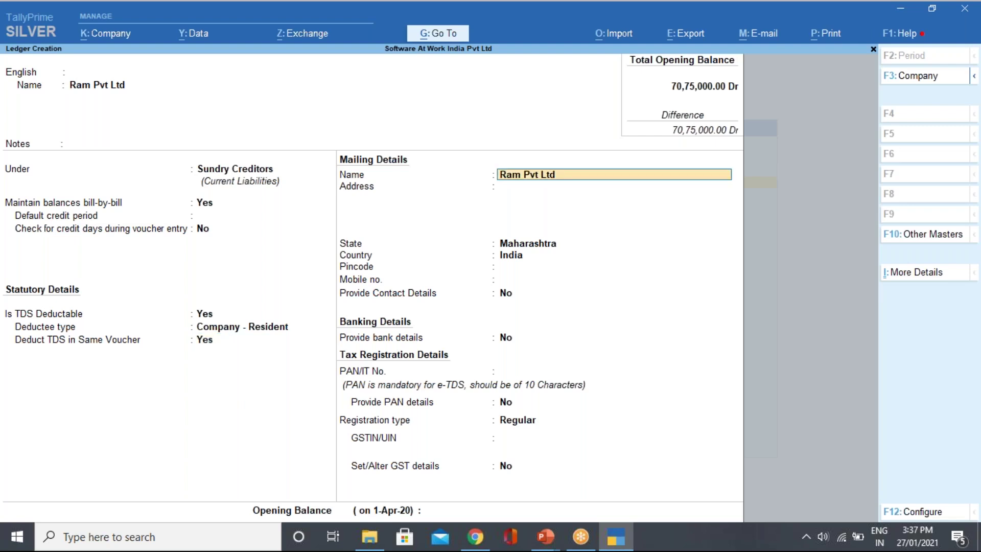
{"action": "key", "text": "Return"}
{"action": "key", "text": "Return"}
{"action": "key", "text": "Return"}
{"action": "key", "text": "Return"}
{"action": "key", "text": "Return"}
{"action": "key", "text": "Return"}
{"action": "key", "text": "Return"}
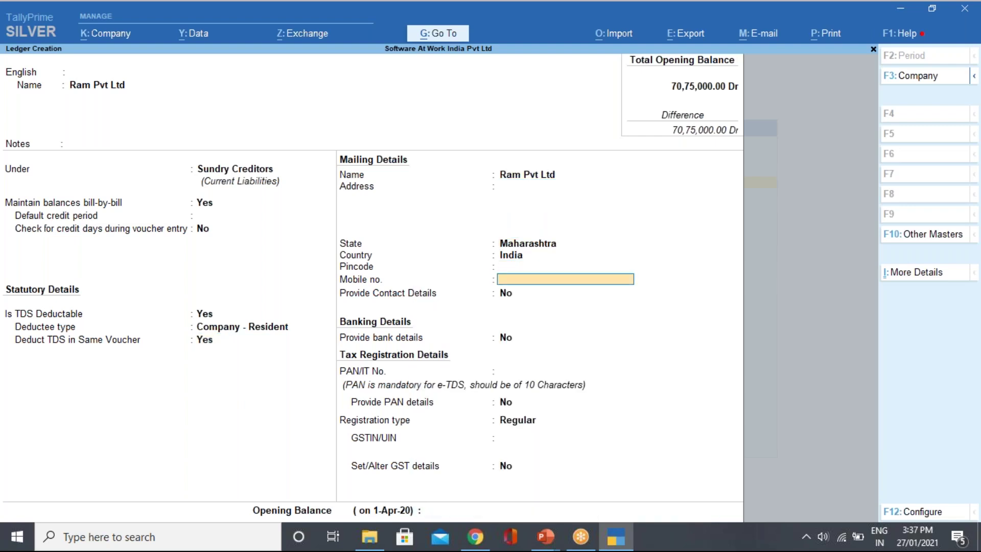
{"action": "key", "text": "Return"}
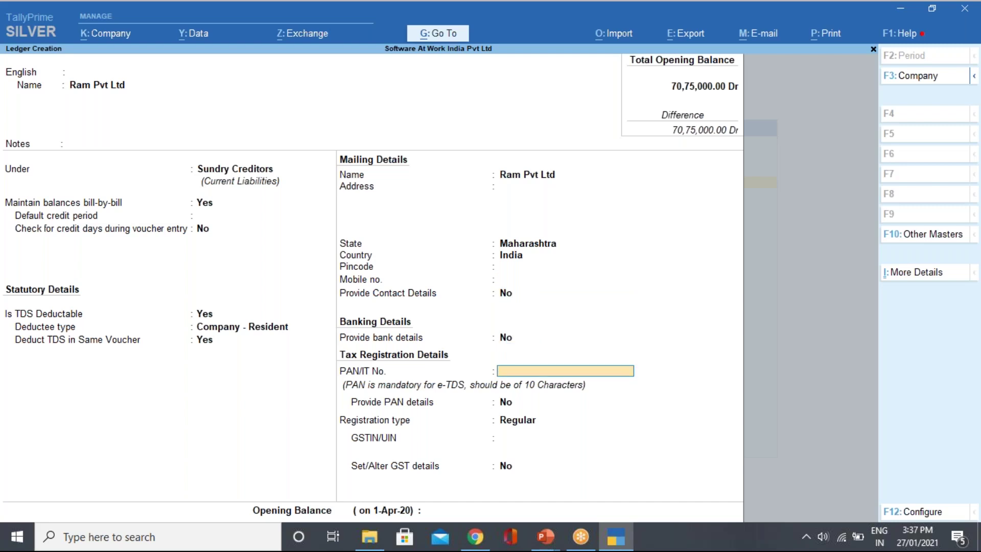
{"action": "key", "text": "Return"}
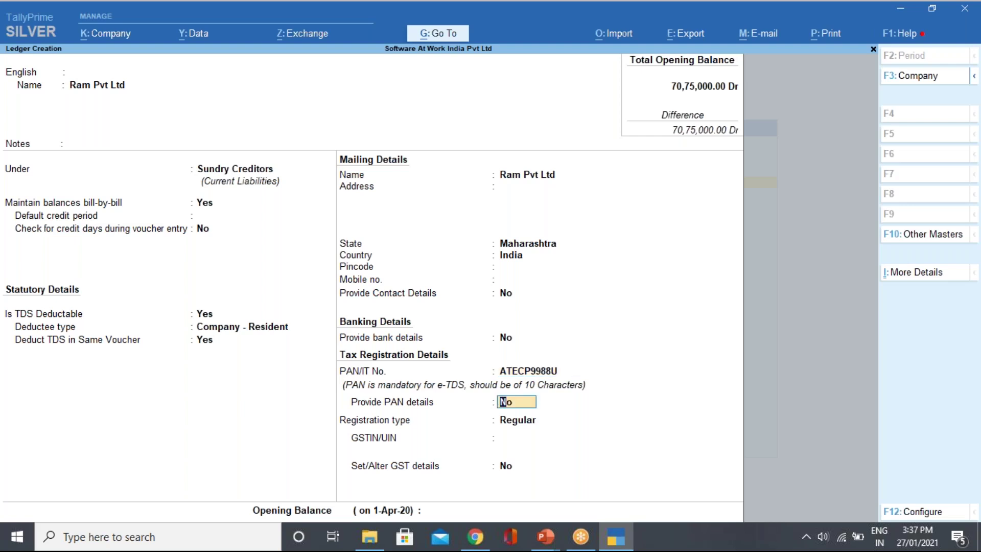
{"action": "type", "text": "y"}
{"action": "key", "text": "Return"}
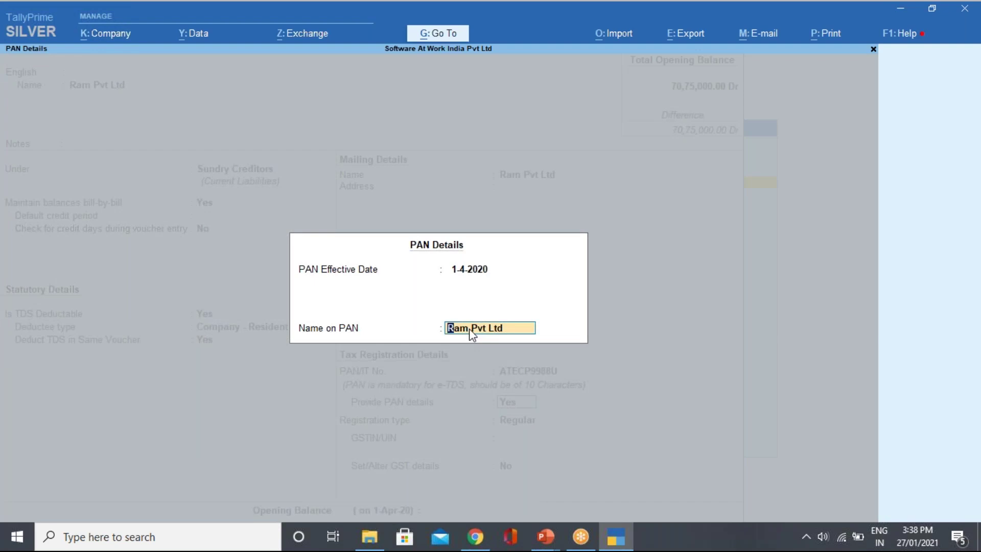
Confirm PAN details, register Ram Pvt Ltd as Regular with its GSTIN, and save the ledger.
{"action": "key", "text": "Return"}
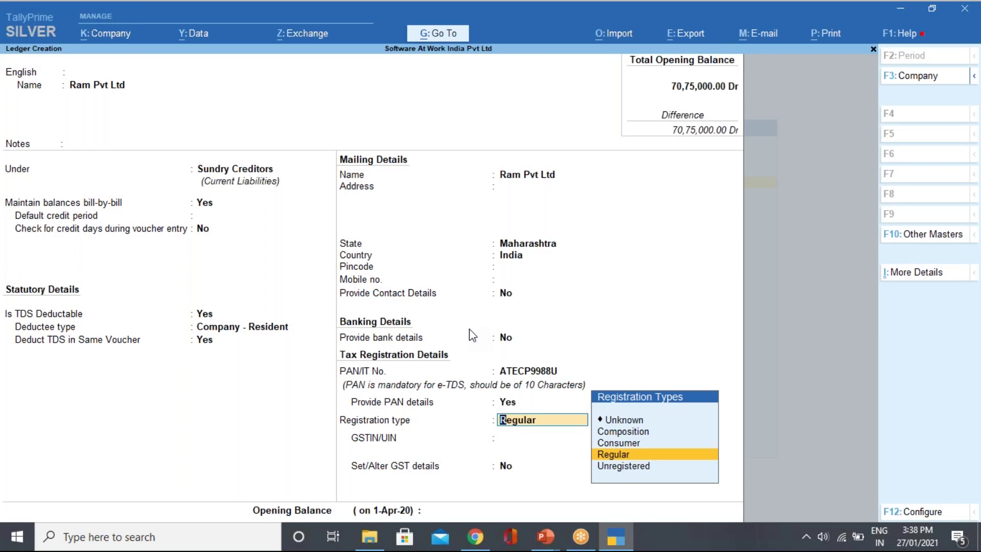
{"action": "key", "text": "Return"}
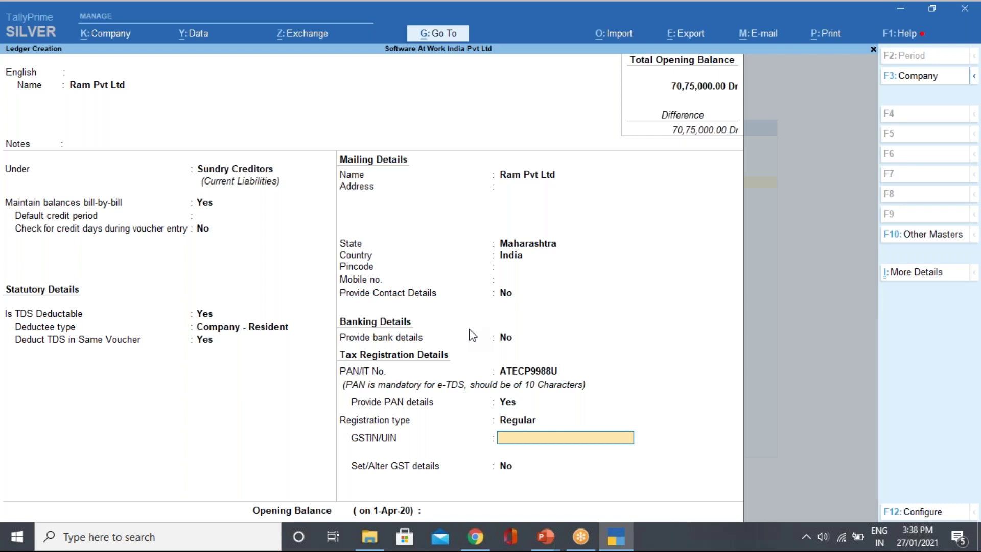
{"action": "key", "text": "Return"}
{"action": "key", "text": "Return"}
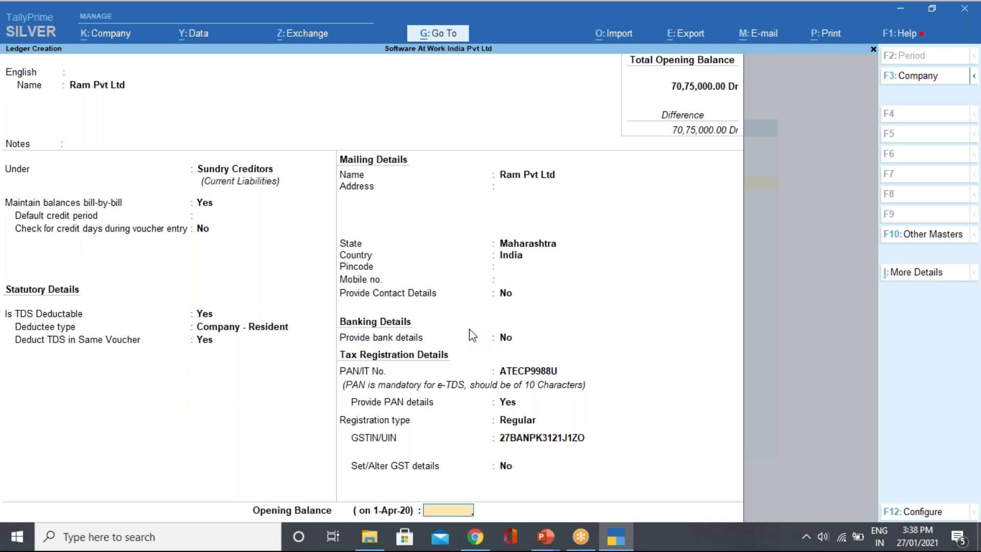
{"action": "key", "text": "Return"}
{"action": "key", "text": "y"}
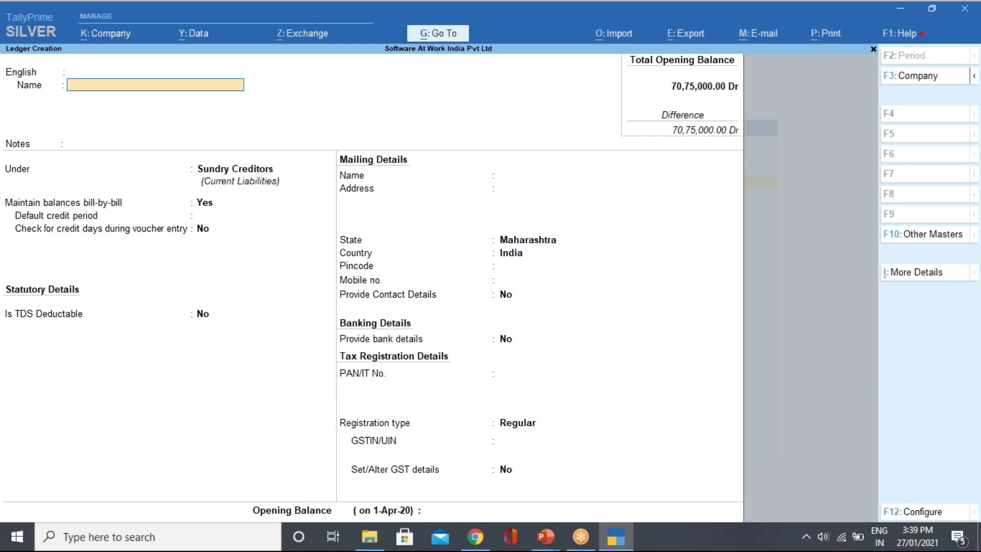
{"action": "key", "text": "Escape"}
{"action": "key", "text": "Escape"}
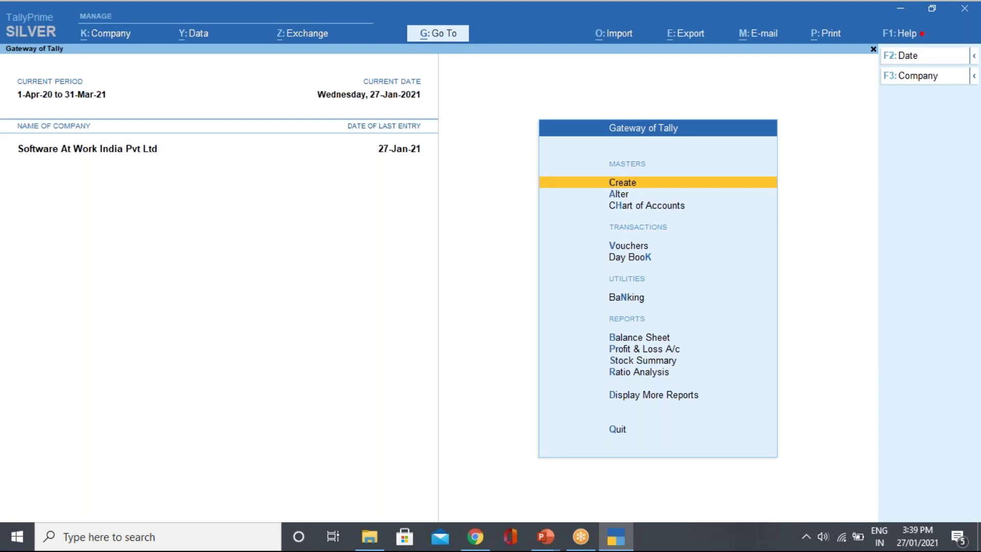
Start a Purchase voucher in Accounting Invoice mode.
{"action": "key", "text": "Down"}
{"action": "key", "text": "Down"}
{"action": "key", "text": "Down"}
{"action": "key", "text": "Return"}
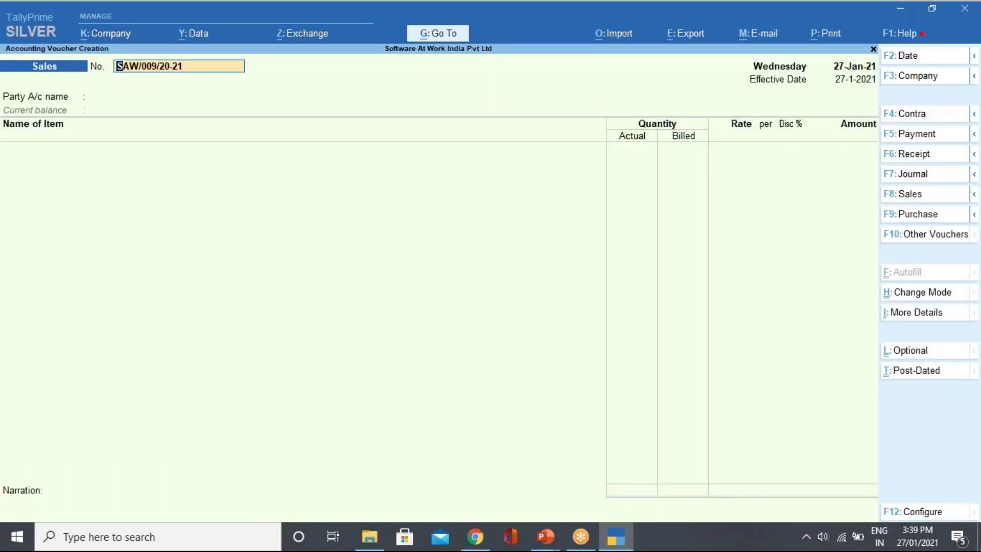
{"action": "left_click", "coordinate": [917, 218]}
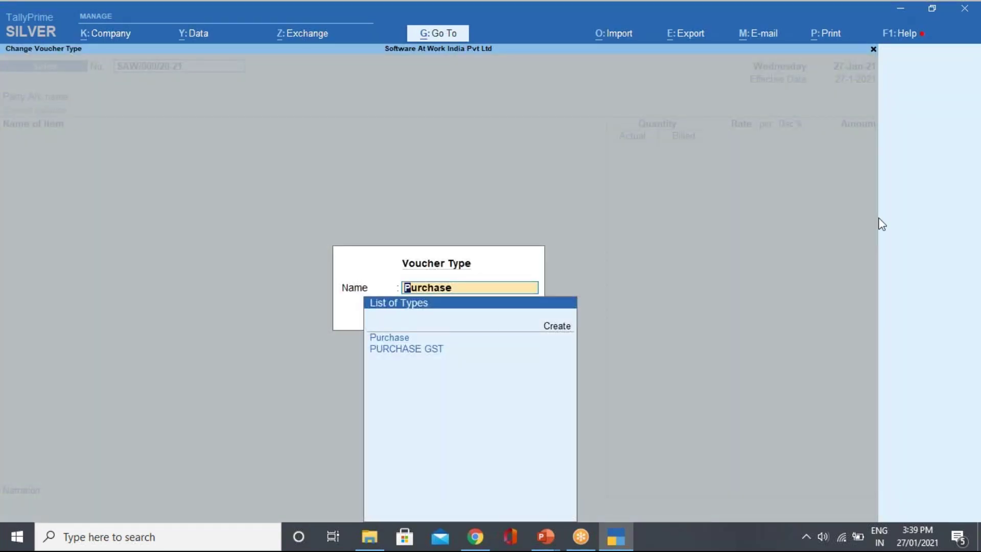
{"action": "key", "text": "Return"}
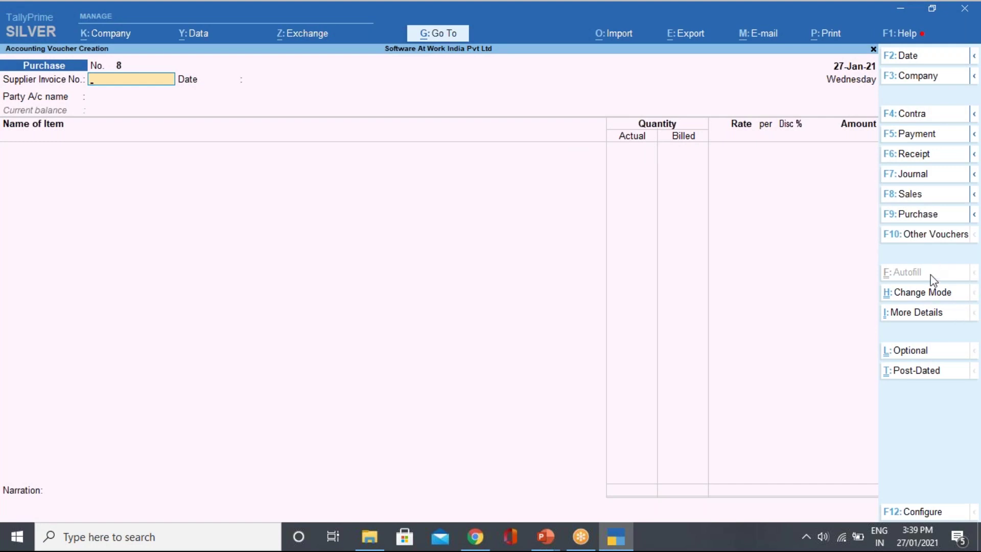
{"action": "left_click", "coordinate": [917, 293]}
{"action": "key", "text": "Down"}
{"action": "key", "text": "Down"}
{"action": "key", "text": "Up"}
{"action": "key", "text": "Return"}
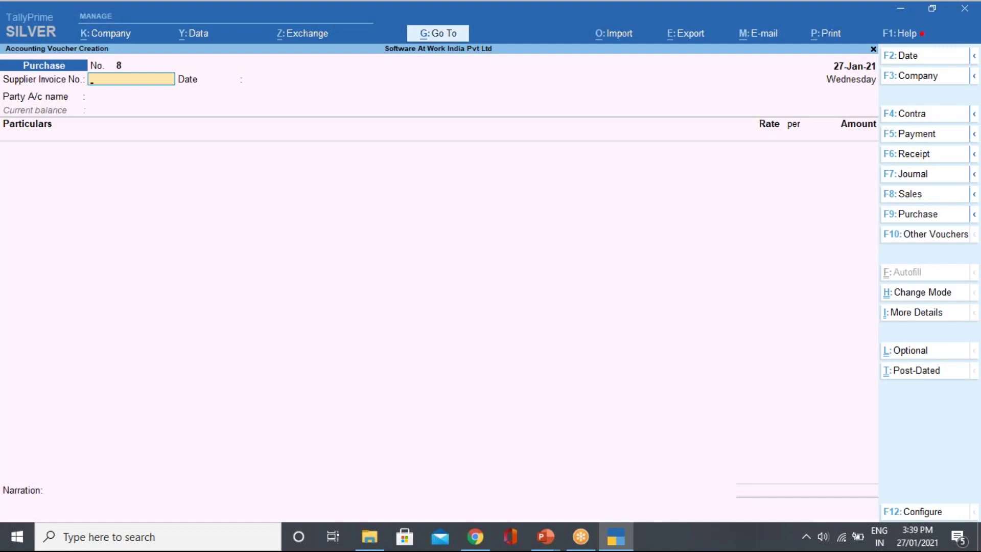
Enter the supplier invoice number and set both voucher and invoice dates to 2-Apr-20.
{"action": "type", "text": "87585"}
{"action": "key", "text": "Return"}
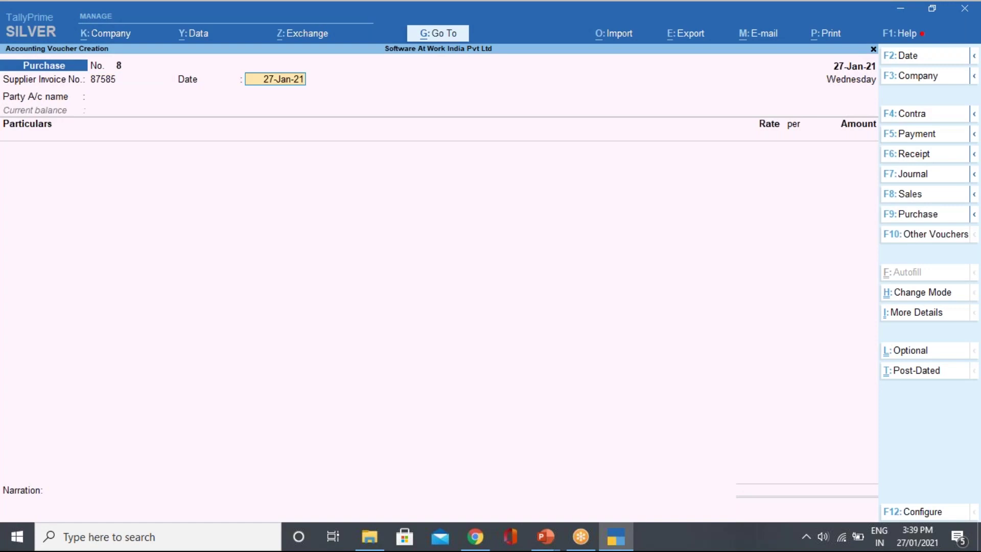
{"action": "left_click", "coordinate": [906, 57]}
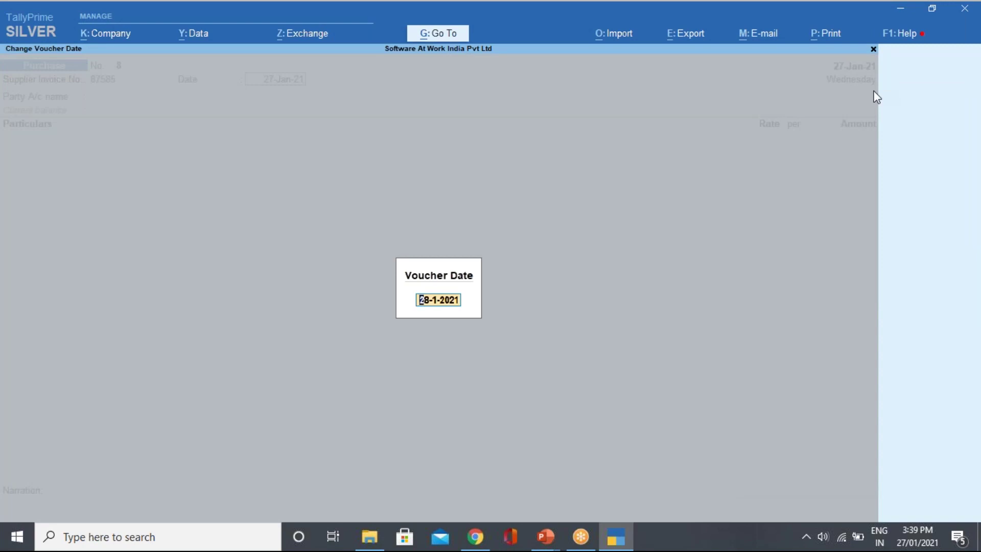
{"action": "type", "text": "1/"}
{"action": "key", "text": "BackSpace"}
{"action": "key", "text": "BackSpace"}
{"action": "type", "text": "2/4"}
{"action": "key", "text": "Return"}
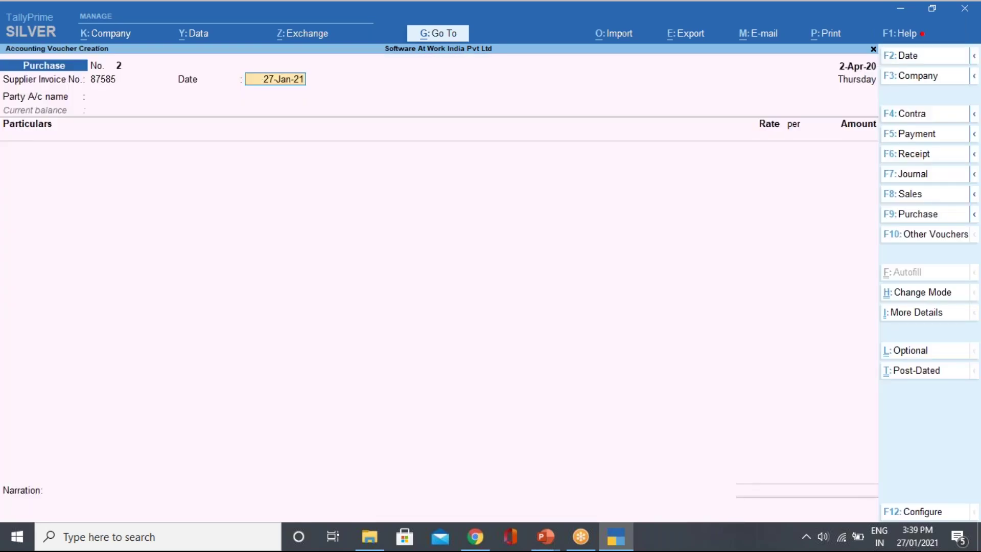
{"action": "key", "text": "BackSpace"}
{"action": "type", "text": "2/4"}
{"action": "key", "text": "Return"}
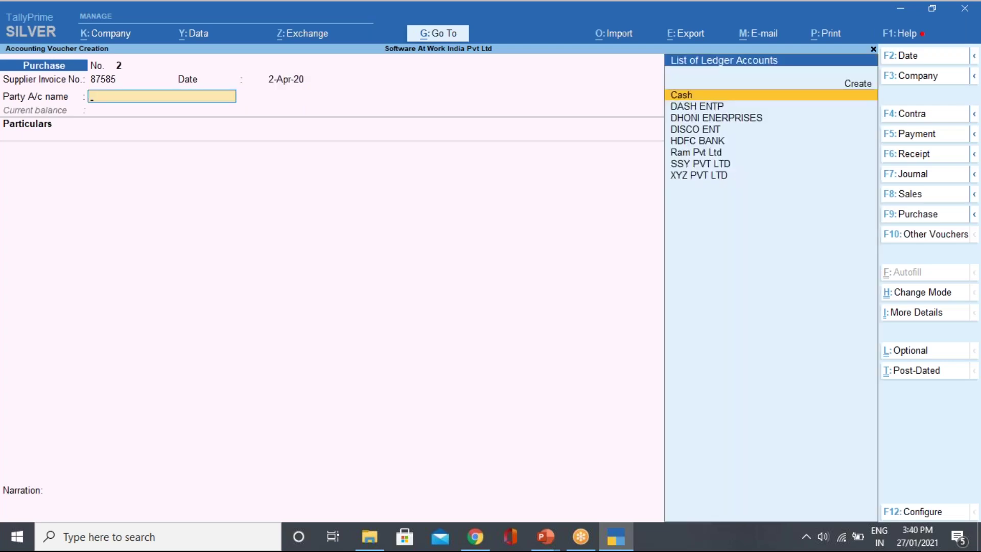
Select Ram Pvt Ltd as the party and add a Rent line of 90000.
{"action": "key", "text": "Down"}
{"action": "key", "text": "Down"}
{"action": "key", "text": "Down"}
{"action": "key", "text": "Down"}
{"action": "key", "text": "Down"}
{"action": "key", "text": "Return"}
{"action": "key", "text": "Return"}
{"action": "key", "text": "Return"}
{"action": "key", "text": "Return"}
{"action": "key", "text": "Return"}
{"action": "key", "text": "Return"}
{"action": "key", "text": "Return"}
{"action": "key", "text": "Return"}
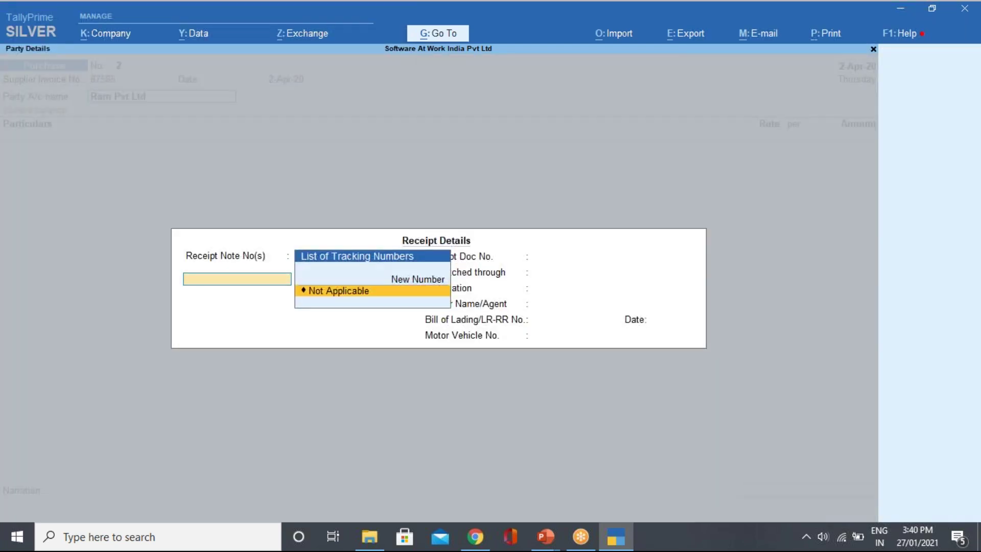
{"action": "key", "text": "Return"}
{"action": "key", "text": "Return"}
{"action": "key", "text": "Return"}
{"action": "key", "text": "Return"}
{"action": "key", "text": "Return"}
{"action": "key", "text": "Return"}
{"action": "key", "text": "Return"}
{"action": "key", "text": "Return"}
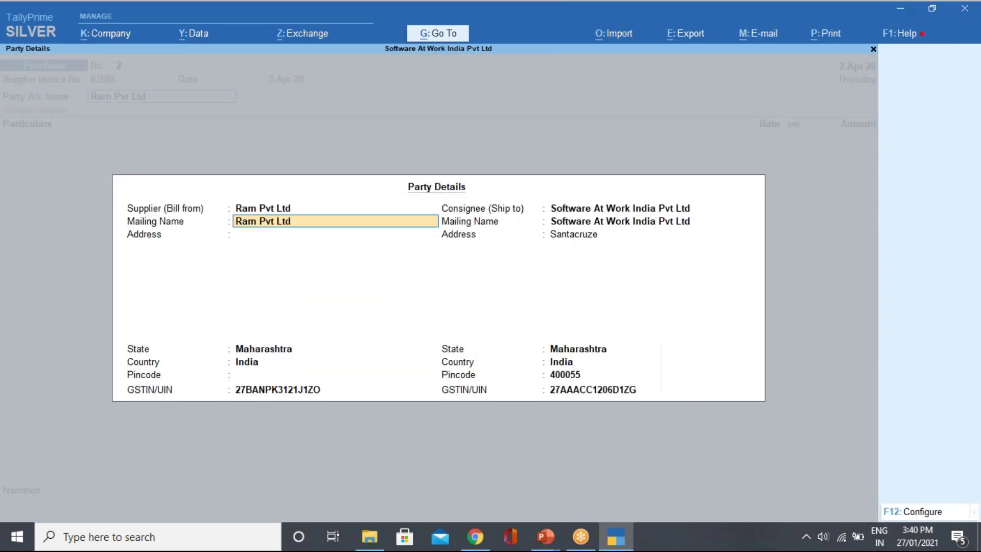
{"action": "key", "text": "Return"}
{"action": "key", "text": "Return"}
{"action": "key", "text": "Return"}
{"action": "key", "text": "Return"}
{"action": "key", "text": "Return"}
{"action": "key", "text": "Return"}
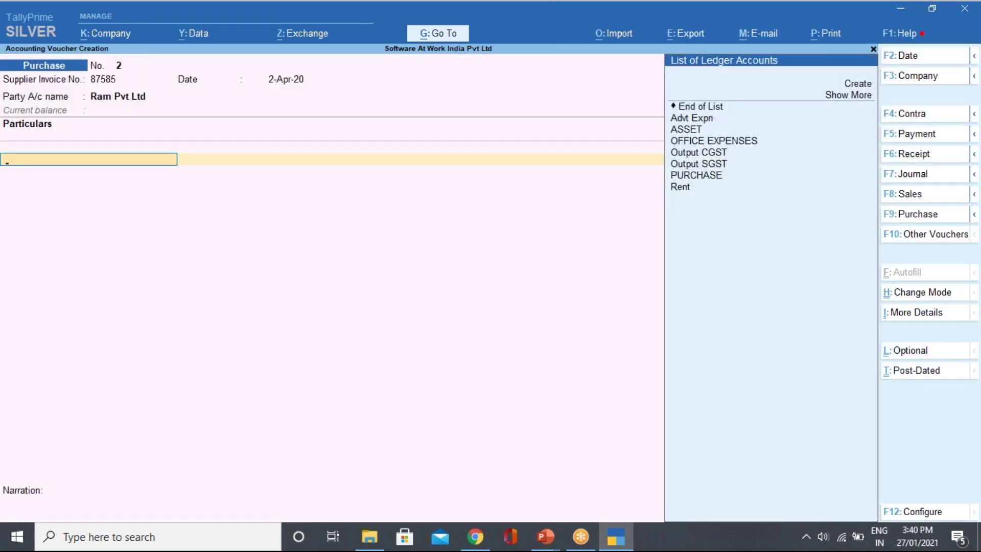
{"action": "key", "text": "Down"}
{"action": "key", "text": "Down"}
{"action": "key", "text": "Down"}
{"action": "key", "text": "Down"}
{"action": "key", "text": "Down"}
{"action": "key", "text": "Down"}
{"action": "key", "text": "Down"}
{"action": "key", "text": "Down"}
{"action": "key", "text": "Return"}
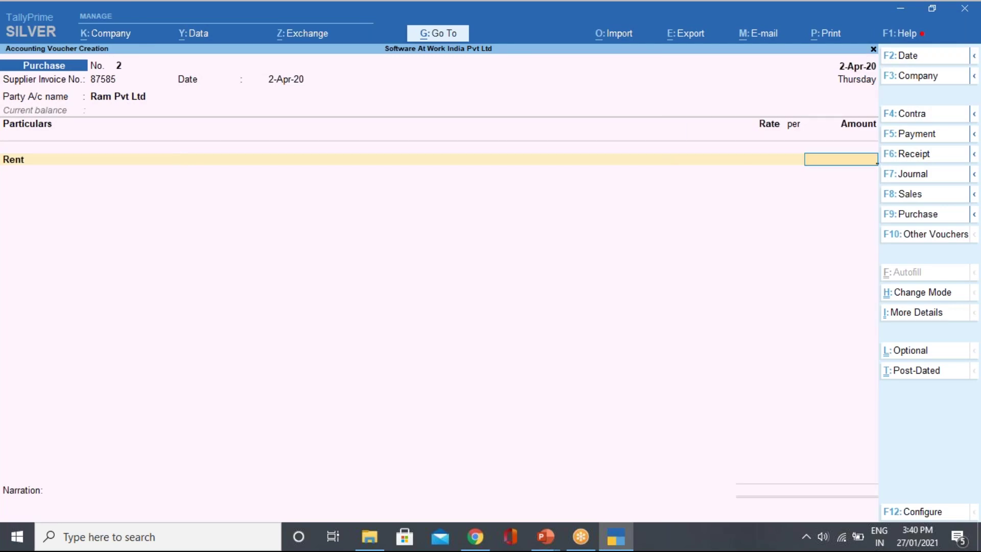
{"action": "type", "text": "90000"}
Classify the 90,000 rent as Purchase Taxable with 18% integrated tax.
{"action": "key", "text": "Return"}
{"action": "key", "text": "Return"}
{"action": "key", "text": "Return"}
{"action": "key", "text": "Return"}
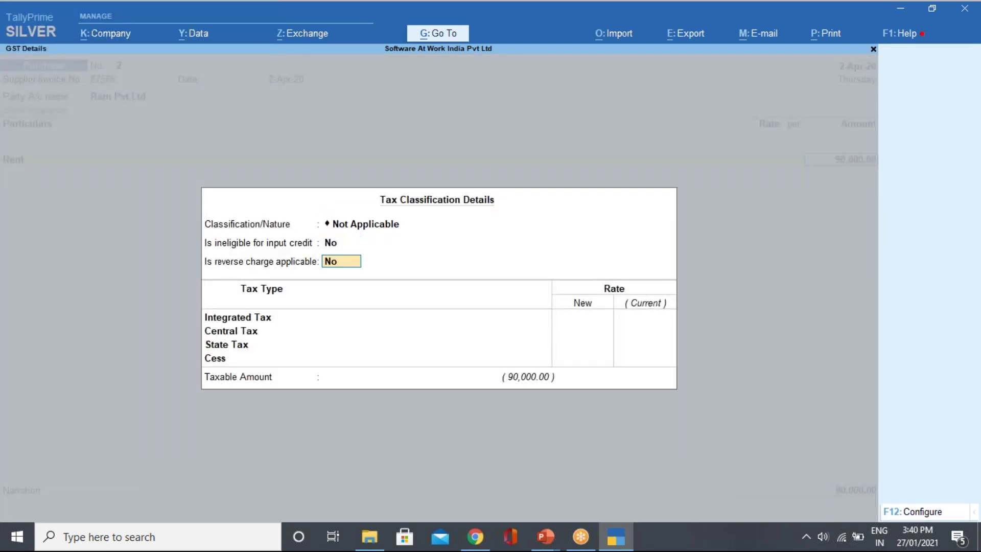
{"action": "key", "text": "Up"}
{"action": "key", "text": "Up"}
{"action": "key", "text": "Up"}
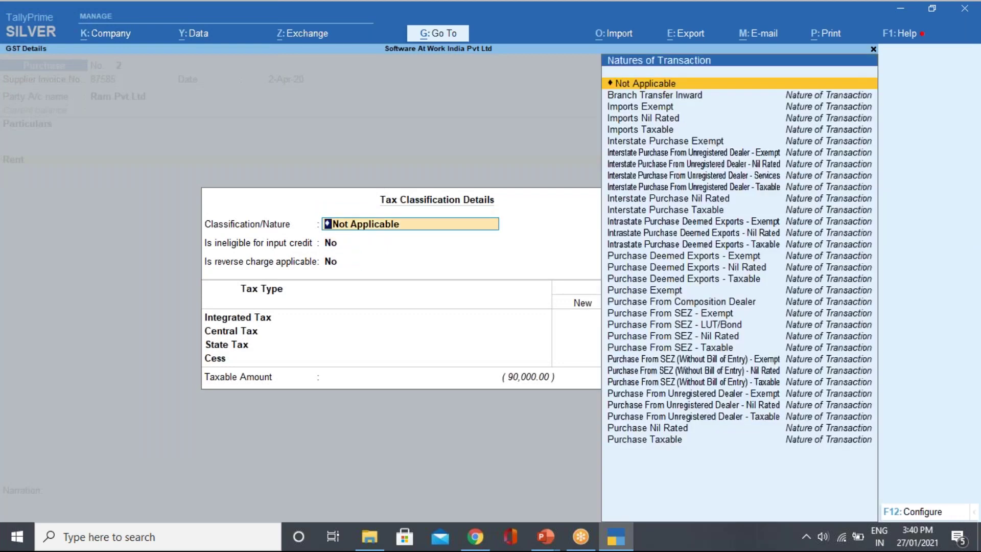
{"action": "type", "text": "sa"}
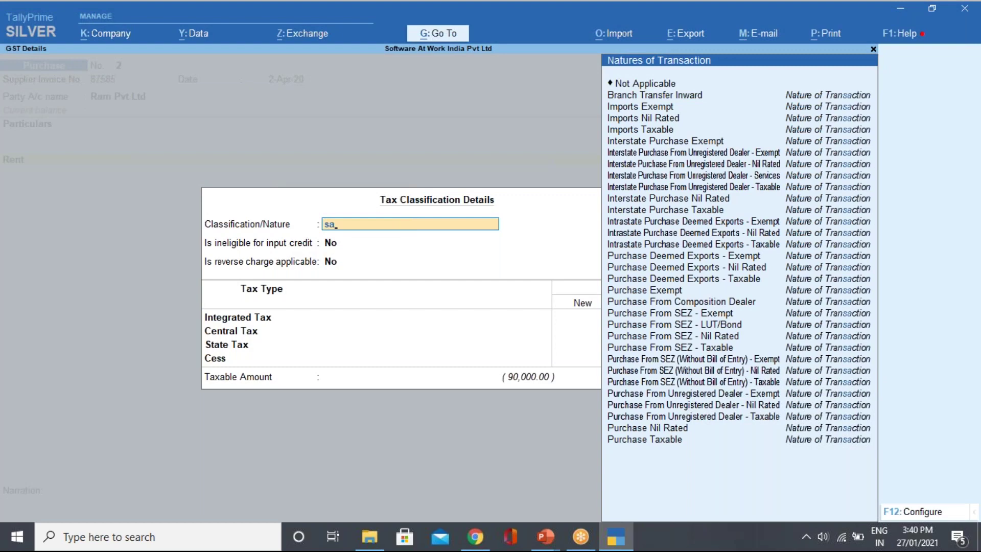
{"action": "key", "text": "BackSpace"}
{"action": "key", "text": "BackSpace"}
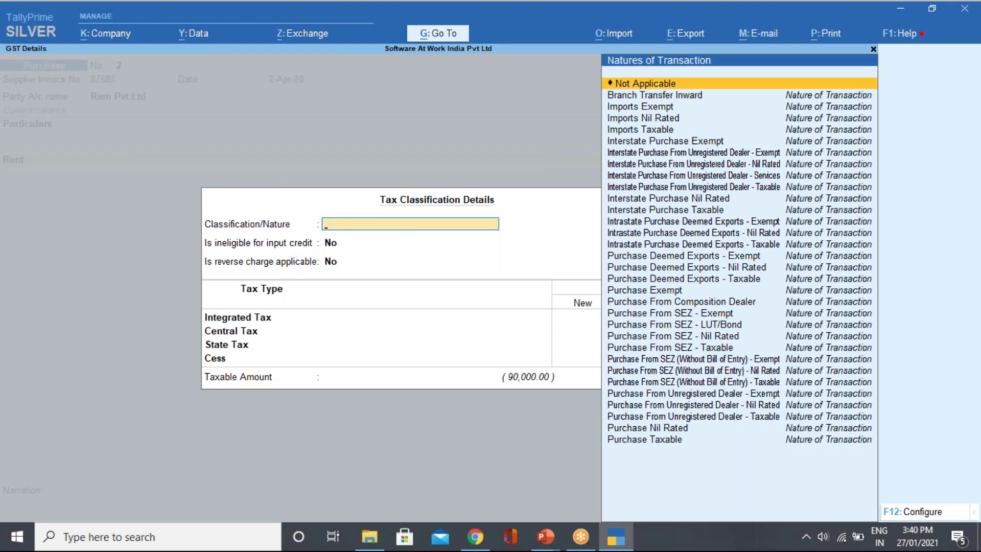
{"action": "type", "text": "pu"}
{"action": "key", "text": "Down"}
{"action": "key", "text": "Down"}
{"action": "key", "text": "Down"}
{"action": "key", "text": "Down"}
{"action": "key", "text": "Down"}
{"action": "key", "text": "Down"}
{"action": "key", "text": "Down"}
{"action": "key", "text": "Down"}
{"action": "key", "text": "Down"}
{"action": "key", "text": "Down"}
{"action": "key", "text": "Down"}
{"action": "key", "text": "Down"}
{"action": "key", "text": "Down"}
{"action": "key", "text": "Down"}
{"action": "key", "text": "Down"}
{"action": "key", "text": "Down"}
{"action": "key", "text": "Return"}
{"action": "key", "text": "Return"}
{"action": "key", "text": "Return"}
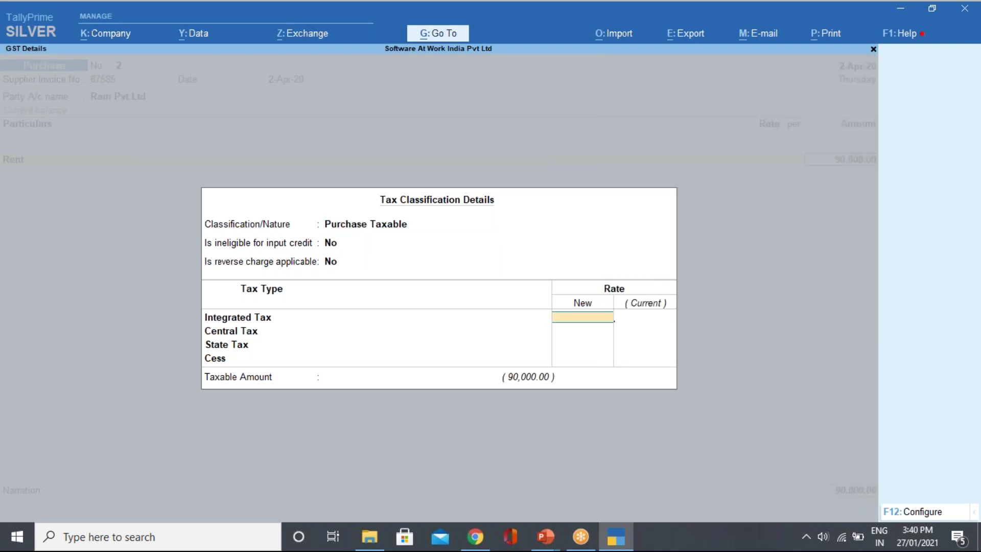
{"action": "type", "text": "18"}
{"action": "key", "text": "Return"}
{"action": "key", "text": "Return"}
{"action": "key", "text": "Return"}
{"action": "key", "text": "Return"}
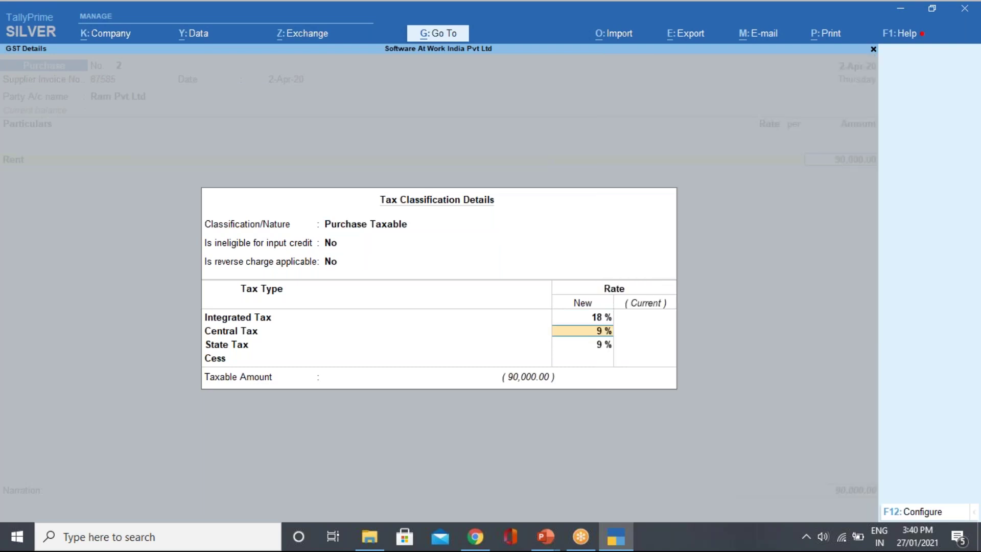
Add Output CGST and Output SGST lines of 8,100.00 each to the voucher.
{"action": "key", "text": "Return"}
{"action": "key", "text": "Down"}
{"action": "key", "text": "Down"}
{"action": "key", "text": "Down"}
{"action": "key", "text": "Down"}
{"action": "key", "text": "Down"}
{"action": "key", "text": "Down"}
{"action": "key", "text": "Return"}
{"action": "key", "text": "Return"}
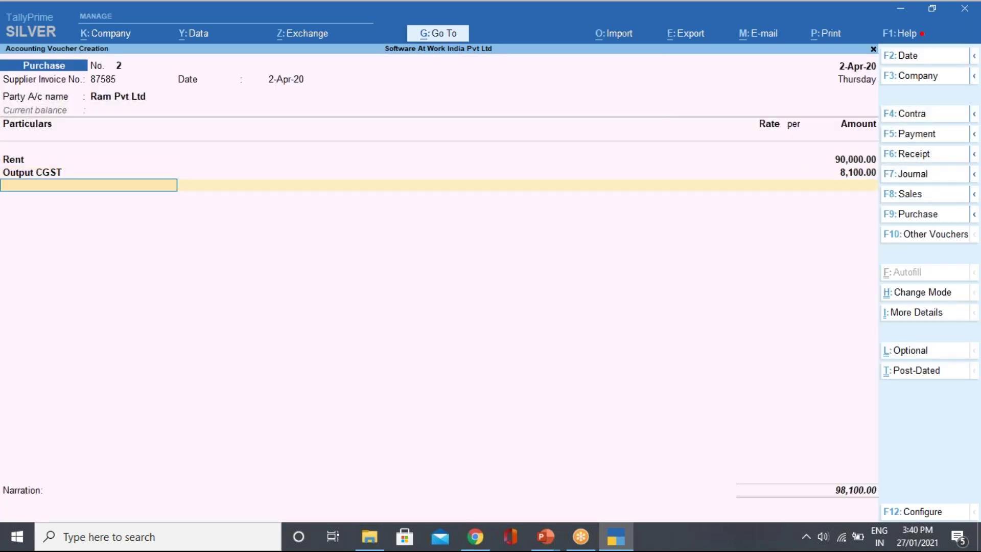
{"action": "type", "text": "Ou"}
{"action": "key", "text": "Down"}
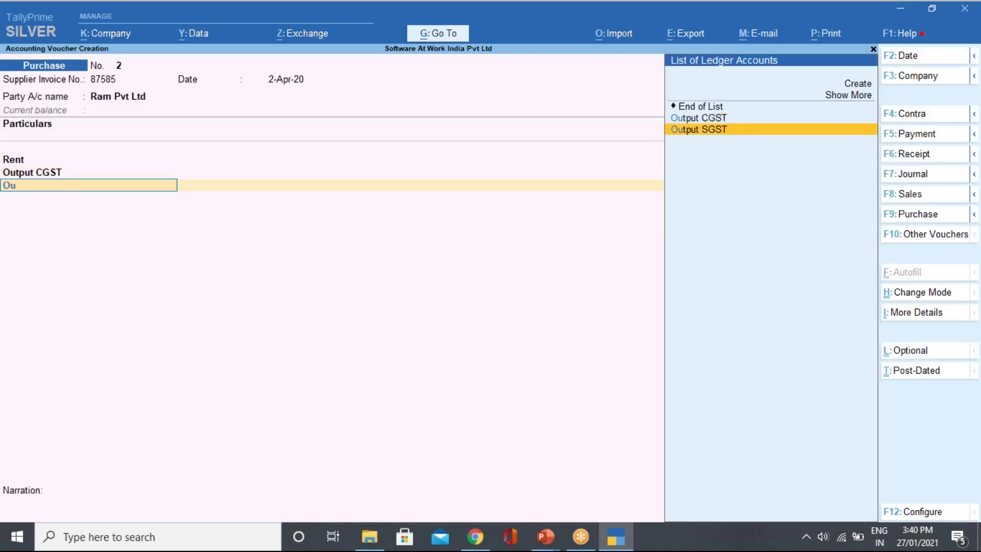
{"action": "key", "text": "Return"}
{"action": "key", "text": "Return"}
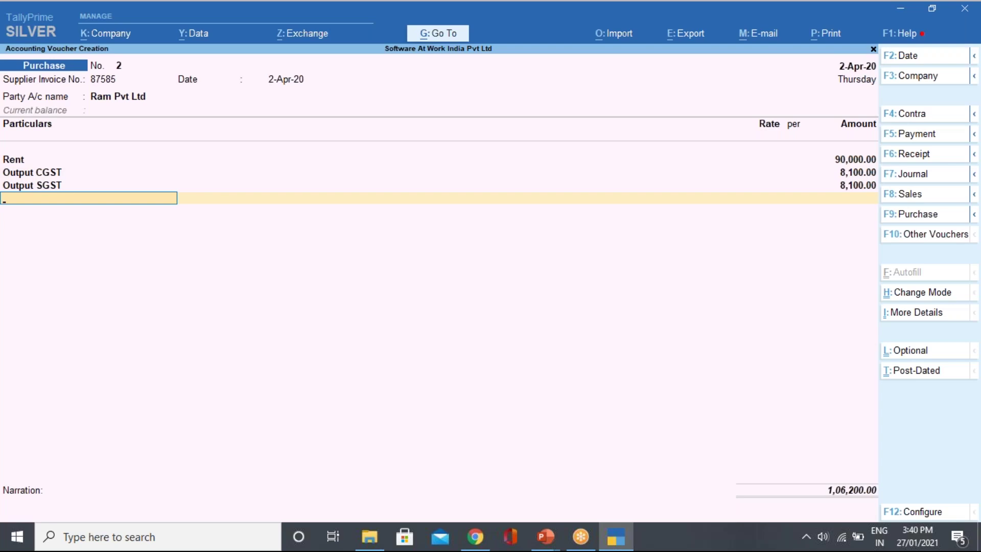
{"action": "key", "text": "alt+c"}
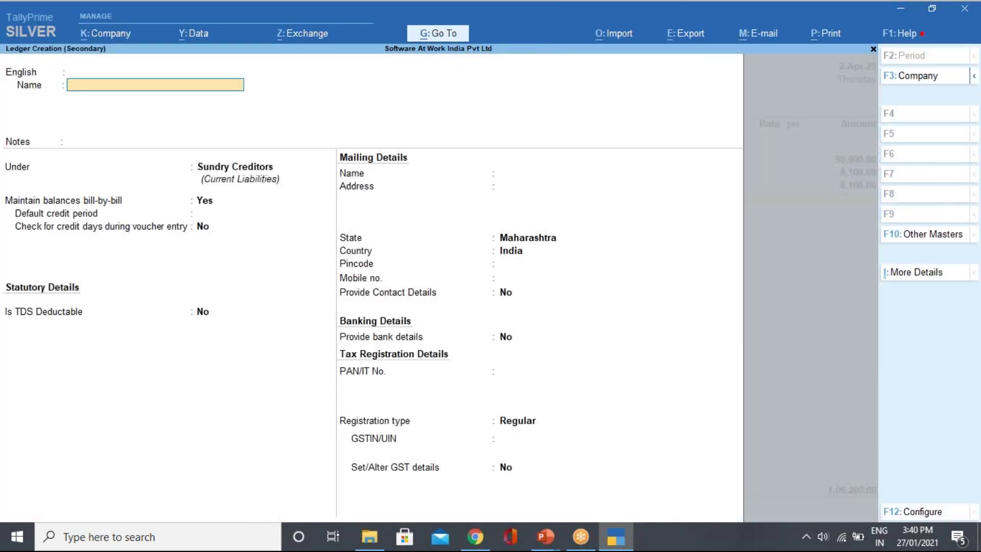
Name the new ledger 'TDS ON RENT' and place it under Duties & Taxes.
{"action": "type", "text": "Tds"}
{"action": "key", "text": "BackSpace"}
{"action": "key", "text": "BackSpace"}
{"action": "type", "text": "DS ON RENT"}
{"action": "key", "text": "Return"}
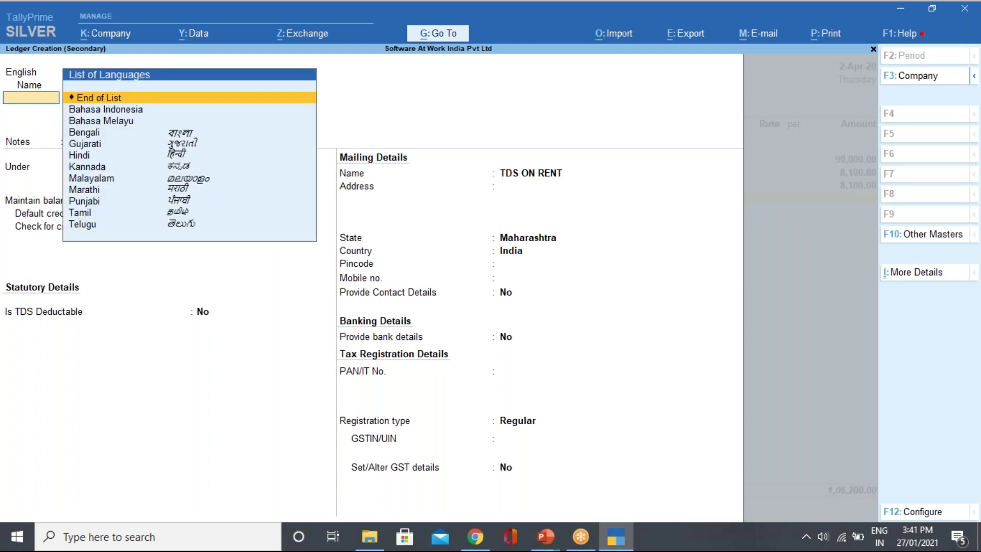
{"action": "key", "text": "Return"}
{"action": "type", "text": "DU"}
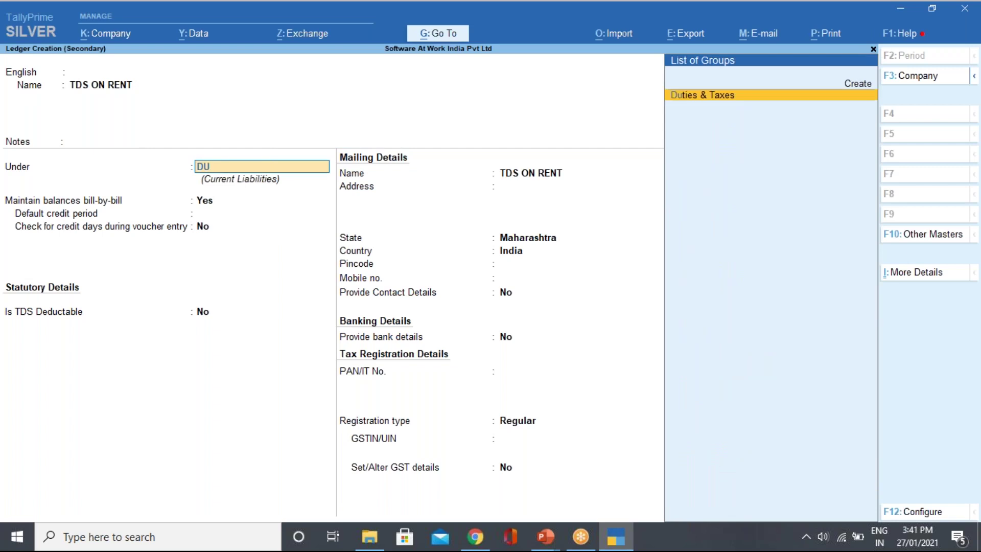
{"action": "key", "text": "Return"}
Set its duty type to TDS, with nature of payment Rent of Land, Building Or Furniture.
{"action": "key", "text": "Down"}
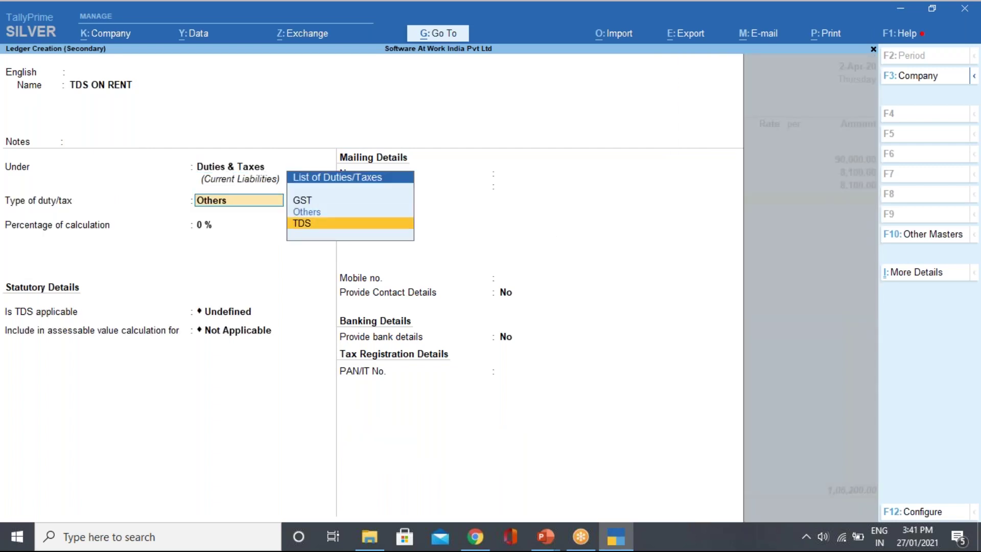
{"action": "key", "text": "Return"}
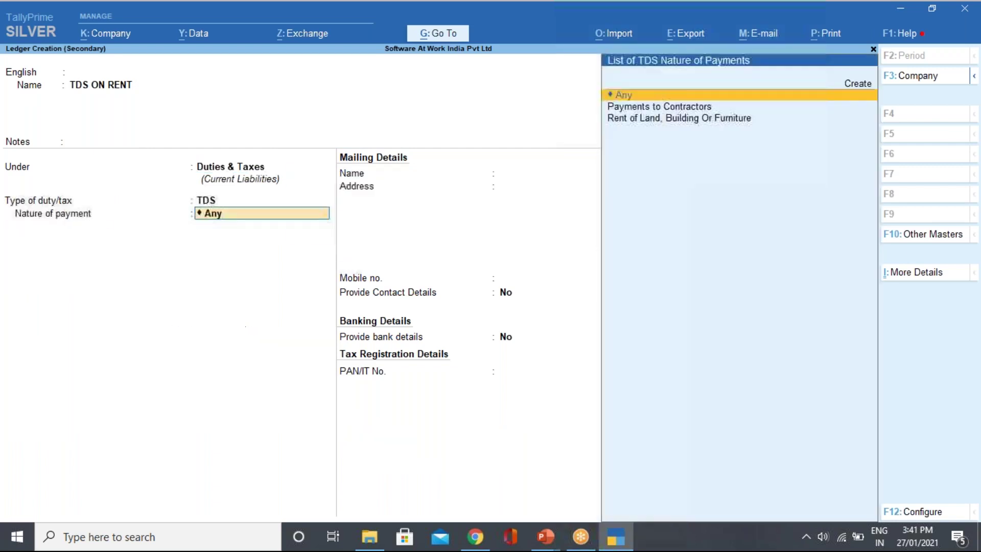
{"action": "key", "text": "Down"}
{"action": "key", "text": "Down"}
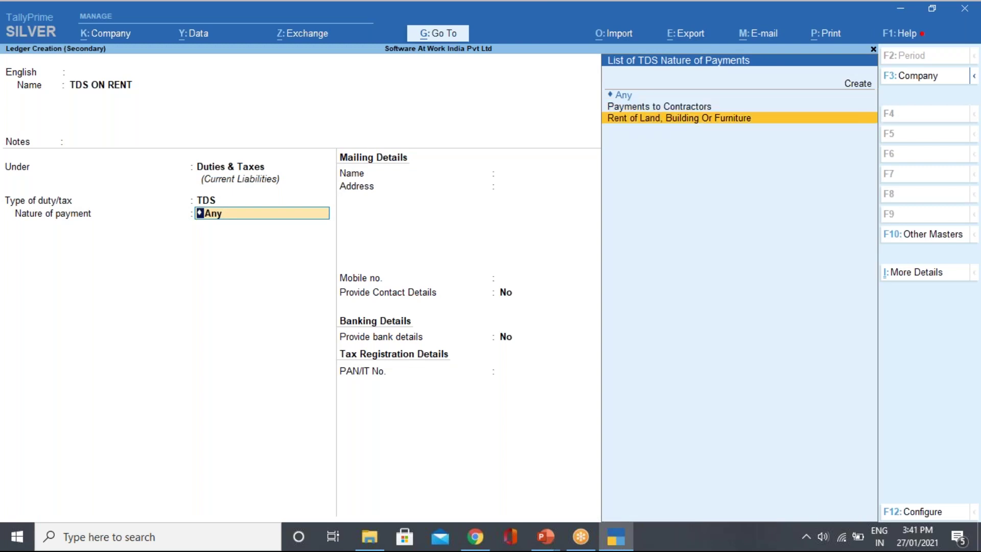
{"action": "key", "text": "Up"}
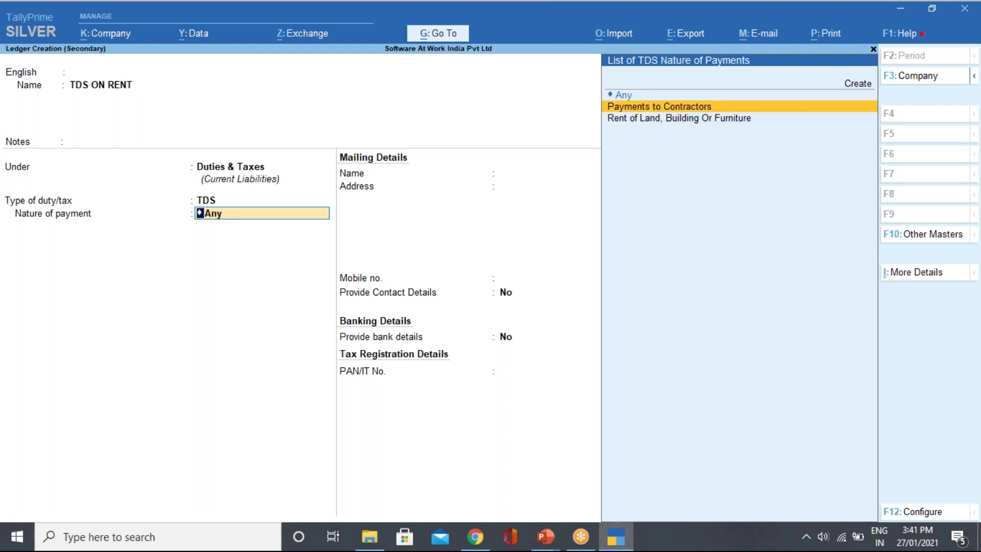
{"action": "key", "text": "Down"}
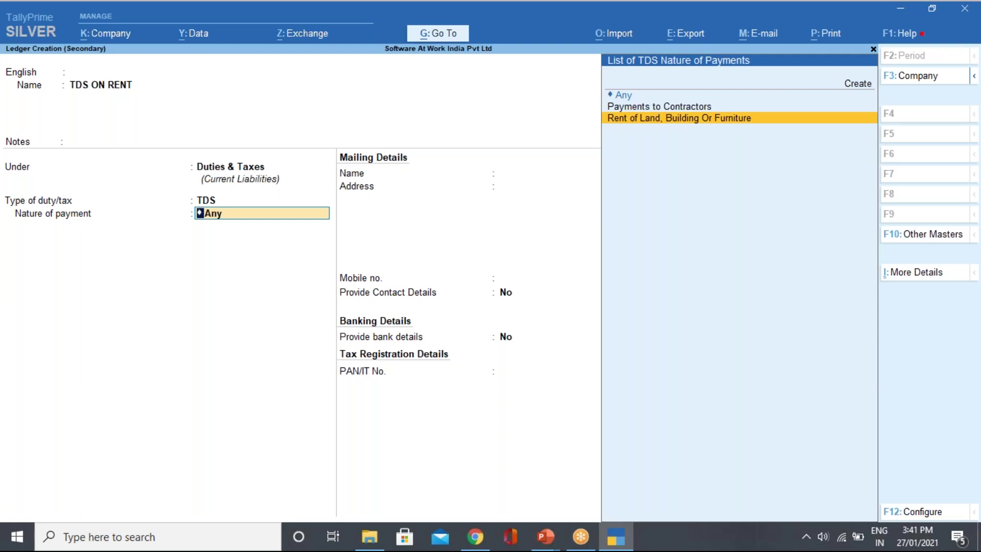
{"action": "key", "text": "Return"}
{"action": "key", "text": "Return"}
{"action": "key", "text": "Return"}
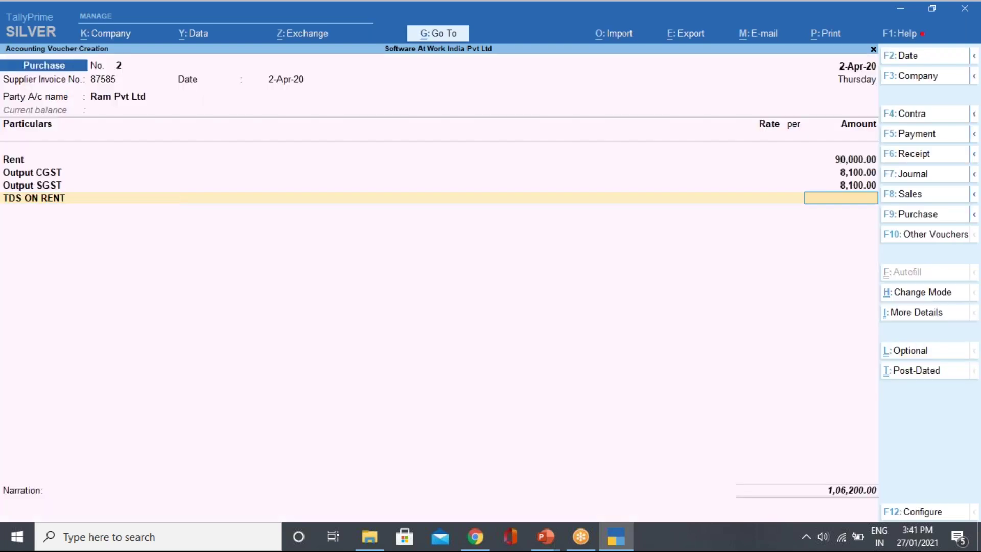
Remove the empty TDS ON RENT line by ending the ledger list.
{"action": "key", "text": "BackSpace"}
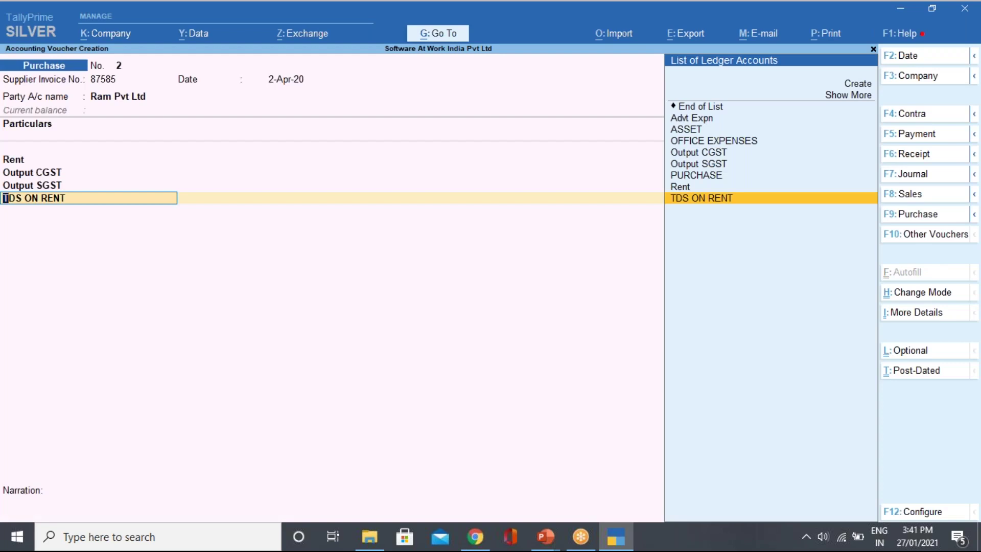
{"action": "key", "text": "Return"}
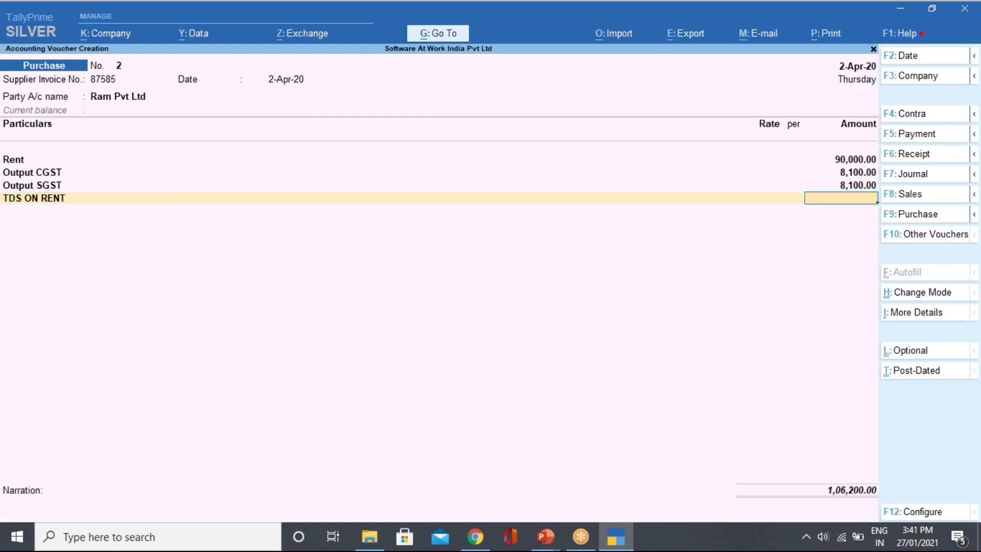
{"action": "key", "text": "BackSpace"}
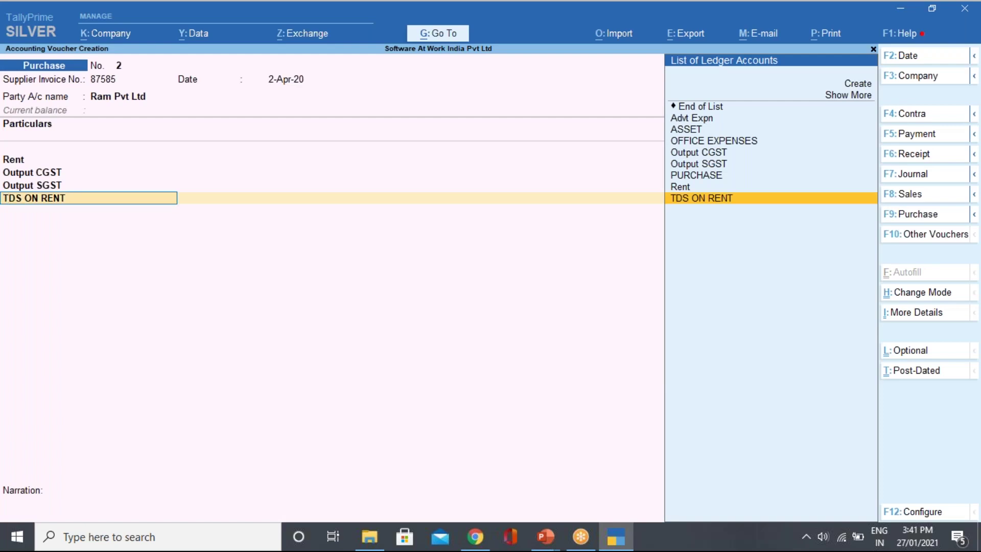
{"action": "key", "text": "Up"}
{"action": "key", "text": "Up"}
{"action": "key", "text": "Up"}
{"action": "key", "text": "Up"}
{"action": "key", "text": "Up"}
{"action": "key", "text": "Up"}
{"action": "key", "text": "Up"}
{"action": "key", "text": "Up"}
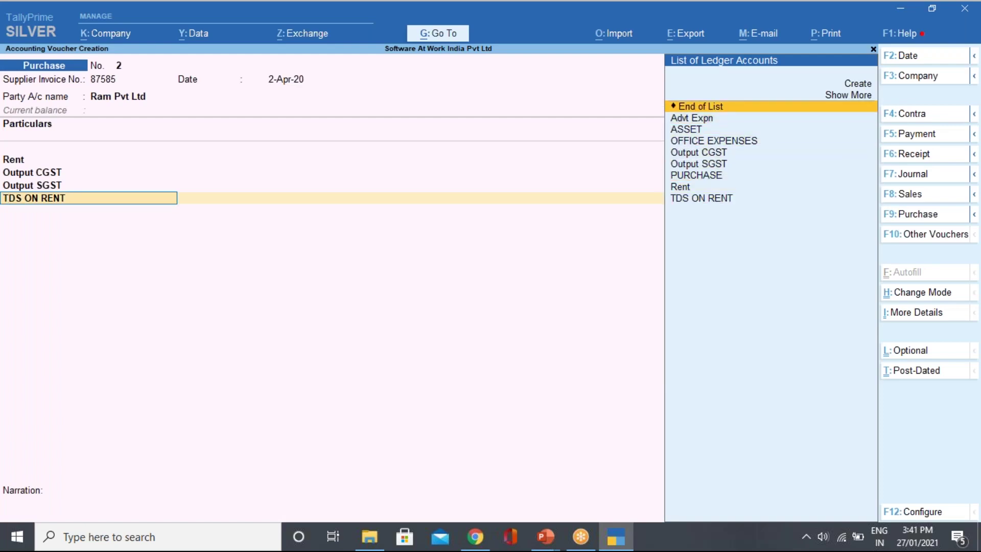
{"action": "key", "text": "Return"}
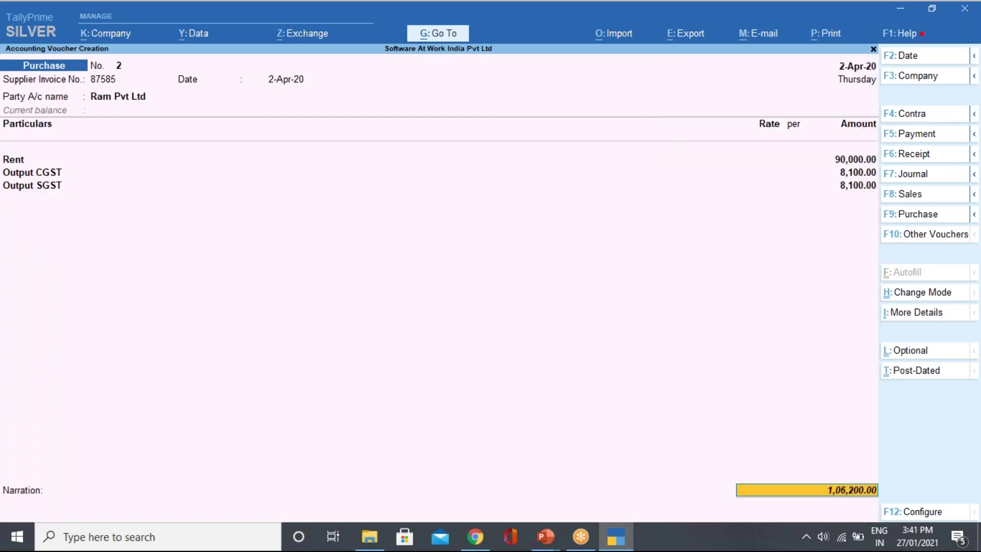
Accept the bill-wise New Ref 87585 and save the 1,06,200.00 voucher.
{"action": "key", "text": "Return"}
{"action": "key", "text": "Return"}
{"action": "key", "text": "Return"}
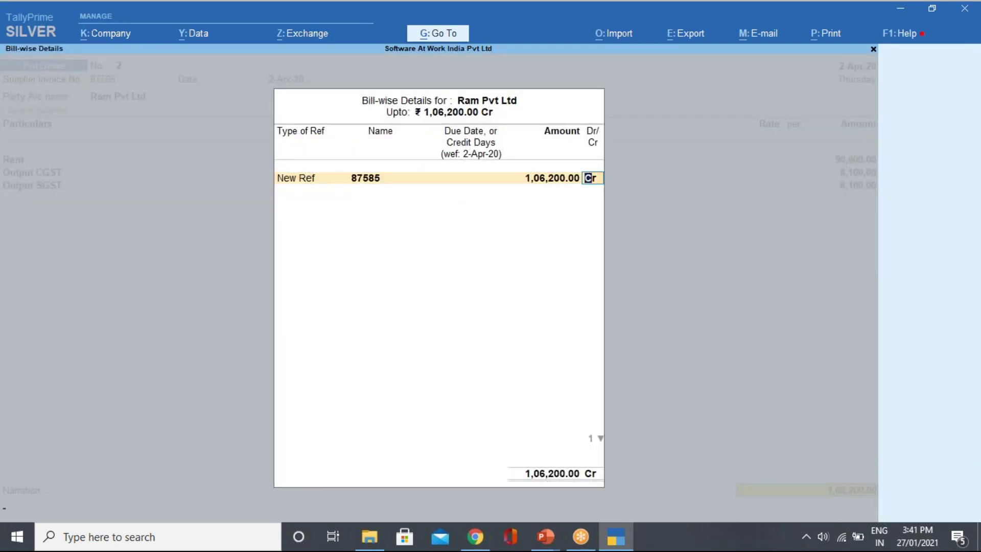
{"action": "key", "text": "Return"}
{"action": "key", "text": "Return"}
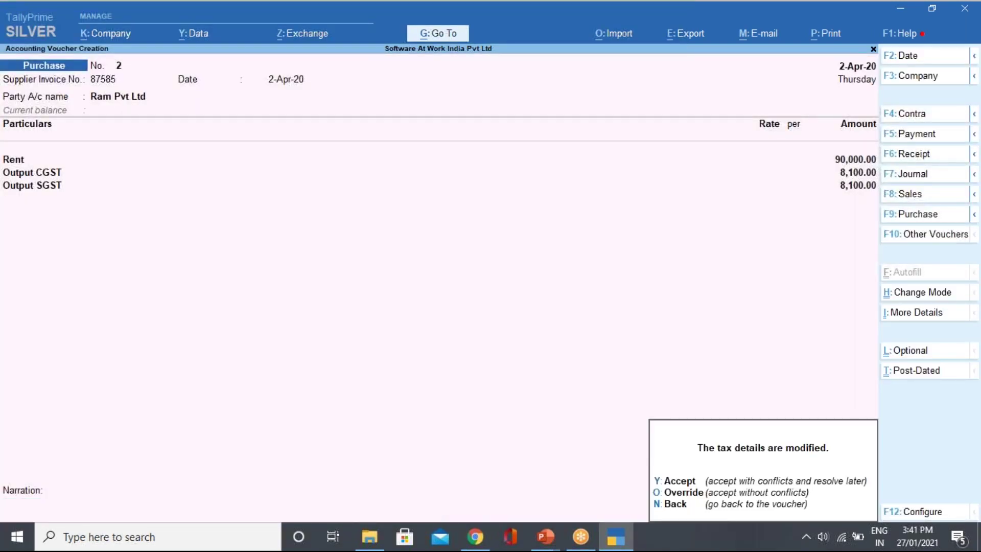
{"action": "key", "text": "y"}
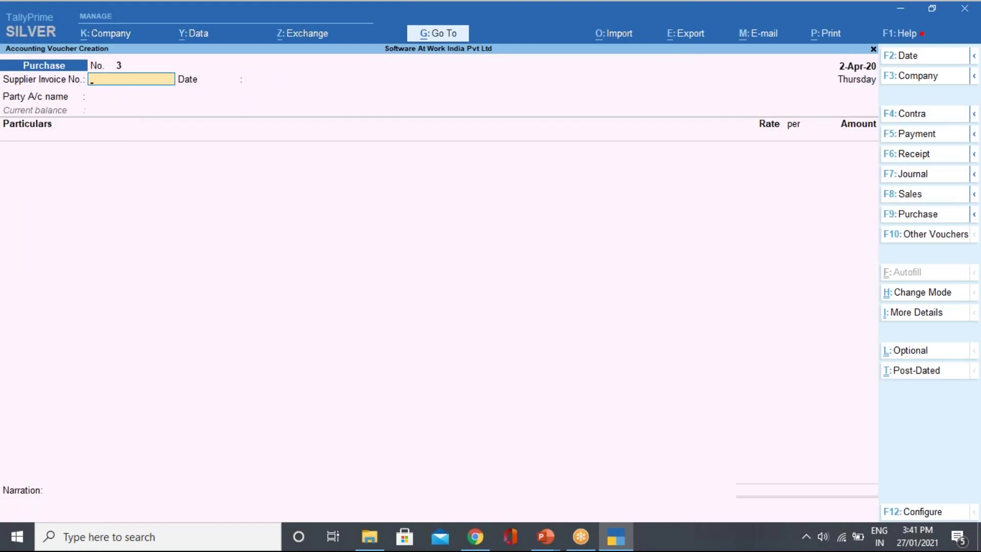
Date the voucher 5-Apr-20 and enter supplier invoice number 875844.
{"action": "left_click", "coordinate": [913, 77]}
{"action": "key", "text": "Escape"}
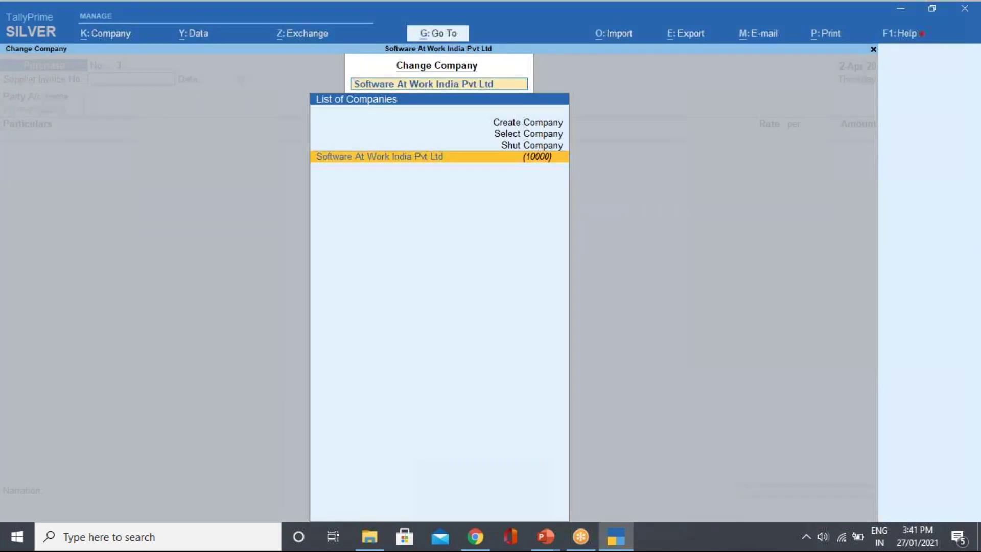
{"action": "key", "text": "Escape"}
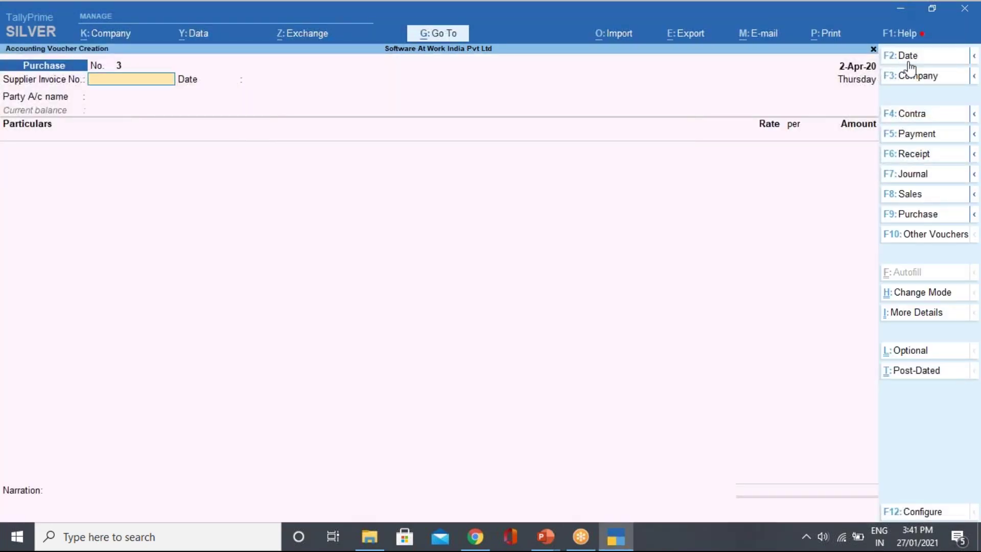
{"action": "left_click", "coordinate": [908, 56]}
{"action": "type", "text": "5/4."}
{"action": "key", "text": "Return"}
{"action": "key", "text": "Return"}
{"action": "key", "text": "BackSpace"}
{"action": "type", "text": "875844"}
{"action": "key", "text": "Return"}
{"action": "key", "text": "Return"}
Choose Ram Pvt Ltd as the party and debit Rent 95,000.
{"action": "key", "text": "Down"}
{"action": "key", "text": "Down"}
{"action": "key", "text": "Down"}
{"action": "key", "text": "Down"}
{"action": "key", "text": "Down"}
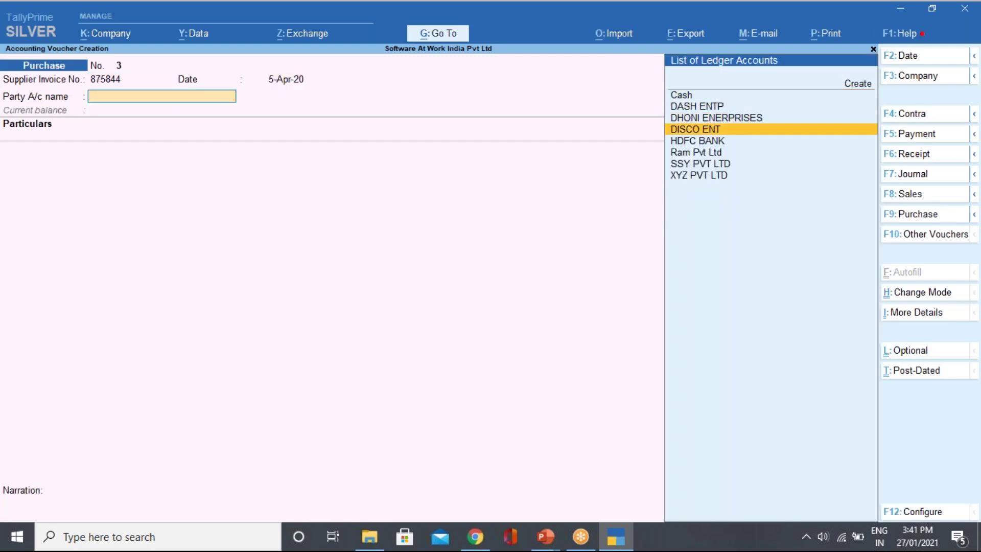
{"action": "key", "text": "Return"}
{"action": "key", "text": "Return"}
{"action": "key", "text": "Return"}
{"action": "key", "text": "Return"}
{"action": "key", "text": "Return"}
{"action": "key", "text": "Return"}
{"action": "key", "text": "Return"}
{"action": "key", "text": "Return"}
{"action": "key", "text": "Return"}
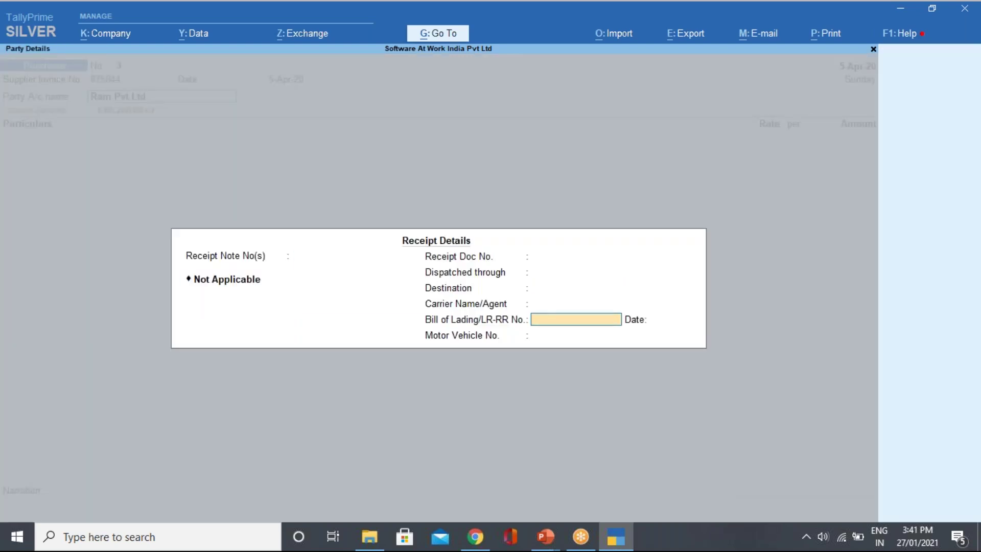
{"action": "key", "text": "Return"}
{"action": "key", "text": "Return"}
{"action": "key", "text": "Return"}
{"action": "key", "text": "Return"}
{"action": "key", "text": "Return"}
{"action": "key", "text": "Return"}
{"action": "key", "text": "Return"}
{"action": "key", "text": "Return"}
{"action": "key", "text": "Return"}
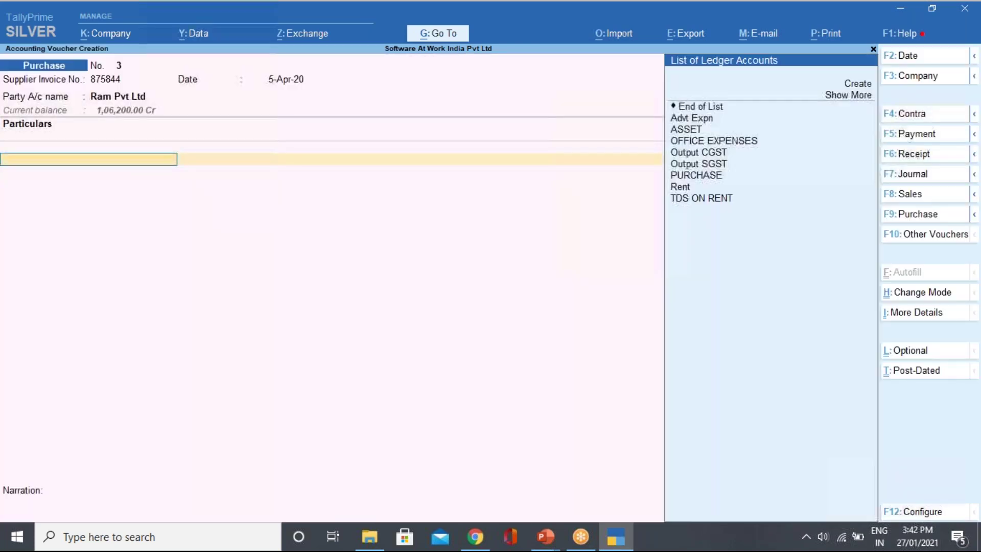
{"action": "key", "text": "Down"}
{"action": "key", "text": "Down"}
{"action": "key", "text": "Down"}
{"action": "key", "text": "Down"}
{"action": "key", "text": "Down"}
{"action": "key", "text": "Down"}
{"action": "key", "text": "Down"}
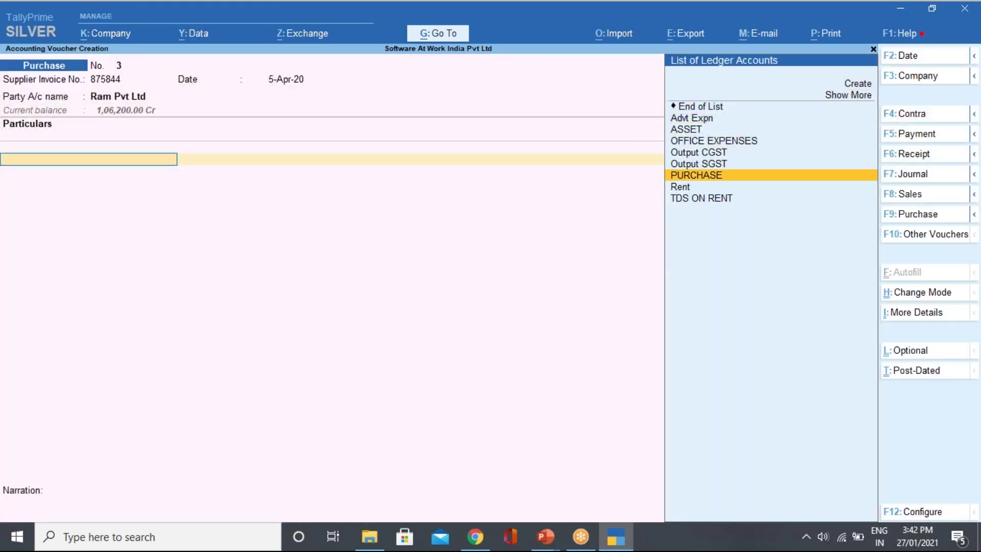
{"action": "key", "text": "Return"}
{"action": "type", "text": "95000"}
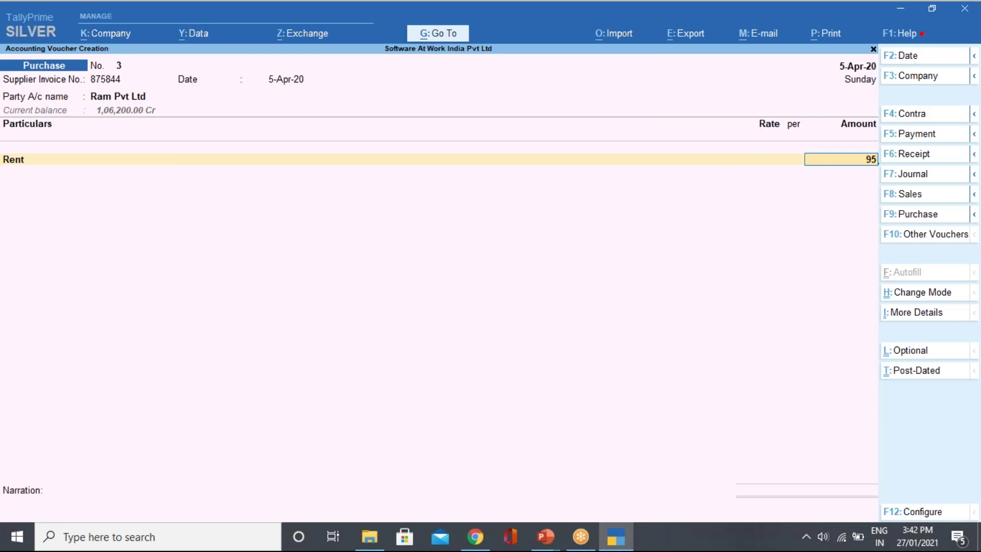
{"action": "key", "text": "Return"}
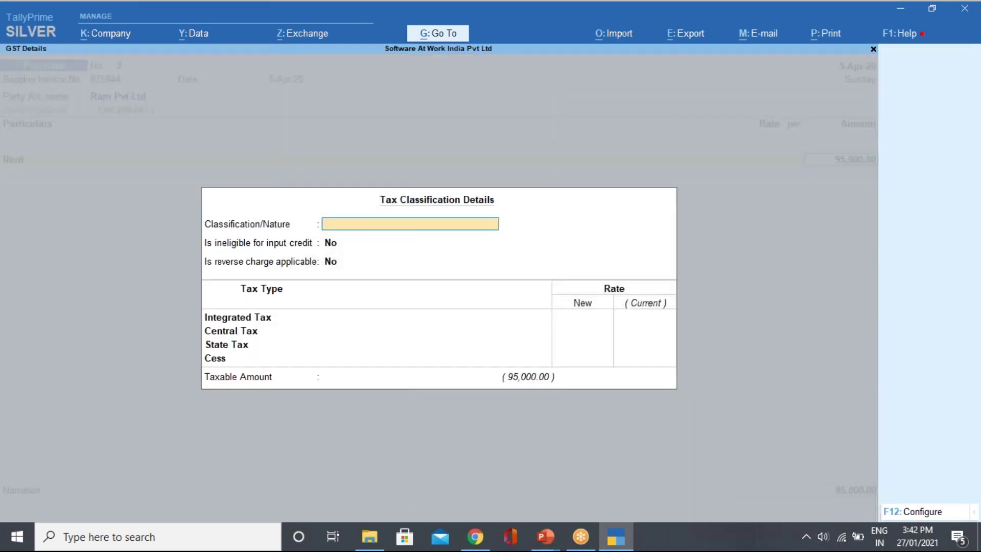
Classify the Rent line as Purchase Taxable at an 18% integrated tax rate.
{"action": "key", "text": "Return"}
{"action": "key", "text": "BackSpace"}
{"action": "type", "text": "S"}
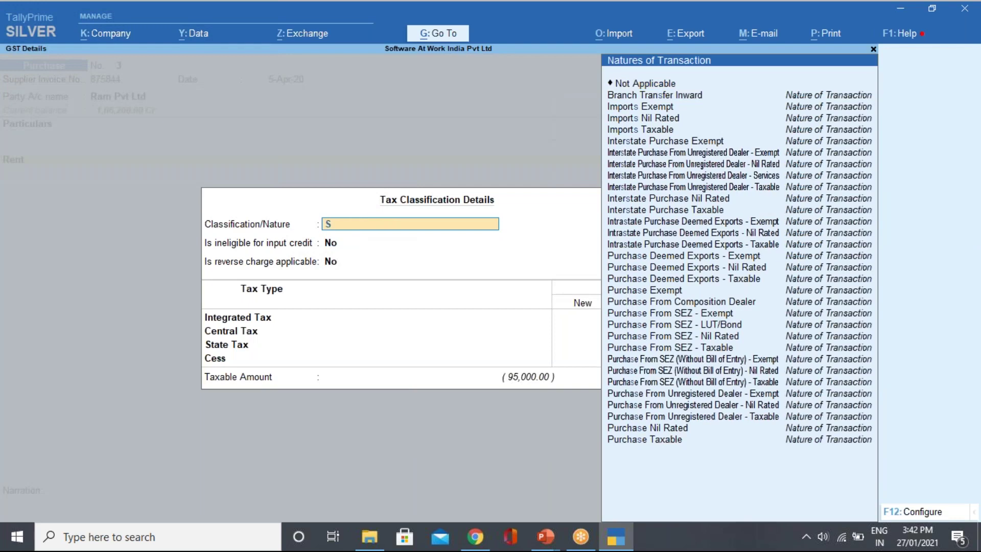
{"action": "key", "text": "BackSpace"}
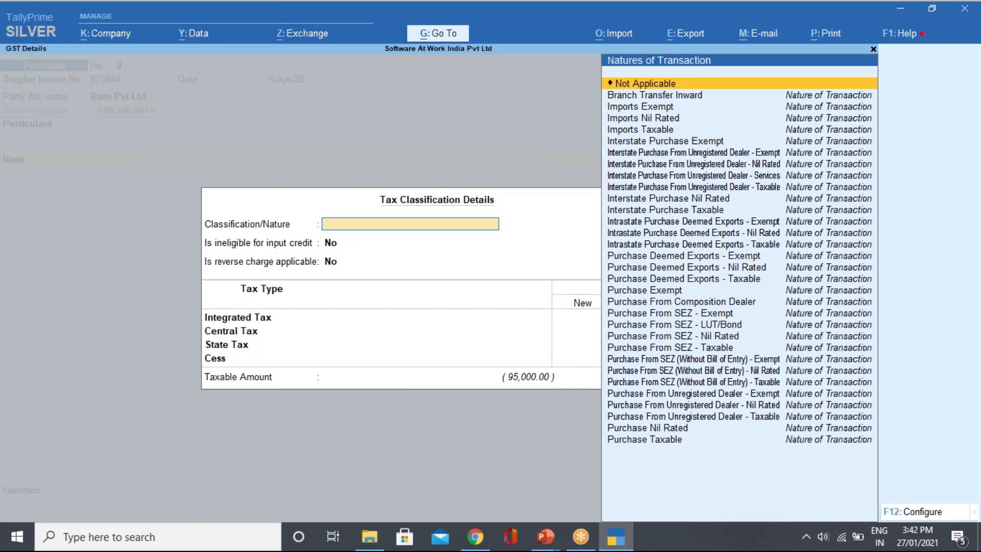
{"action": "key", "text": "Down"}
{"action": "key", "text": "Down"}
{"action": "key", "text": "Down"}
{"action": "key", "text": "Down"}
{"action": "key", "text": "Down"}
{"action": "key", "text": "Down"}
{"action": "key", "text": "Down"}
{"action": "key", "text": "Down"}
{"action": "key", "text": "Down"}
{"action": "key", "text": "Down"}
{"action": "key", "text": "Down"}
{"action": "key", "text": "Down"}
{"action": "key", "text": "Down"}
{"action": "key", "text": "Down"}
{"action": "key", "text": "Down"}
{"action": "key", "text": "Down"}
{"action": "key", "text": "Down"}
{"action": "key", "text": "Down"}
{"action": "key", "text": "Down"}
{"action": "key", "text": "Down"}
{"action": "key", "text": "Return"}
{"action": "key", "text": "Return"}
{"action": "key", "text": "Return"}
{"action": "type", "text": "18"}
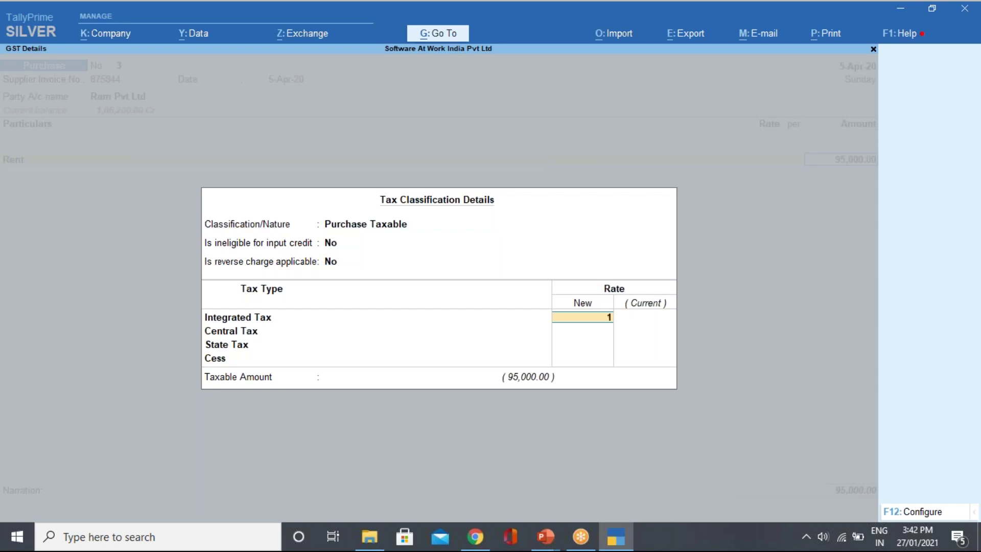
{"action": "key", "text": "Return"}
{"action": "key", "text": "Return"}
{"action": "key", "text": "Return"}
{"action": "key", "text": "Return"}
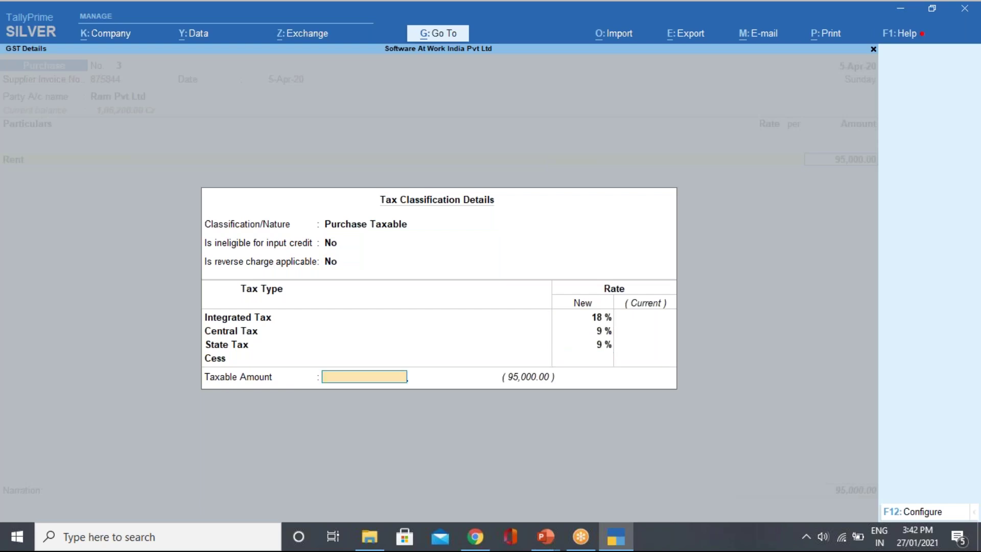
{"action": "key", "text": "Return"}
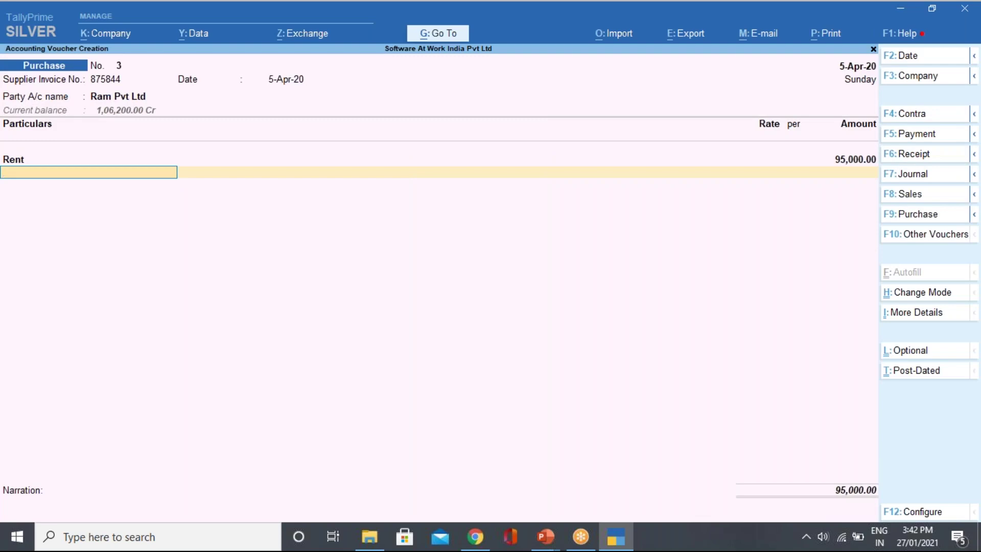
Add Output CGST and Output SGST lines, each carrying 8,550.00 tax.
{"action": "key", "text": "space"}
{"action": "key", "text": "Down"}
{"action": "key", "text": "Down"}
{"action": "key", "text": "Down"}
{"action": "key", "text": "Down"}
{"action": "key", "text": "Down"}
{"action": "key", "text": "Down"}
{"action": "key", "text": "Down"}
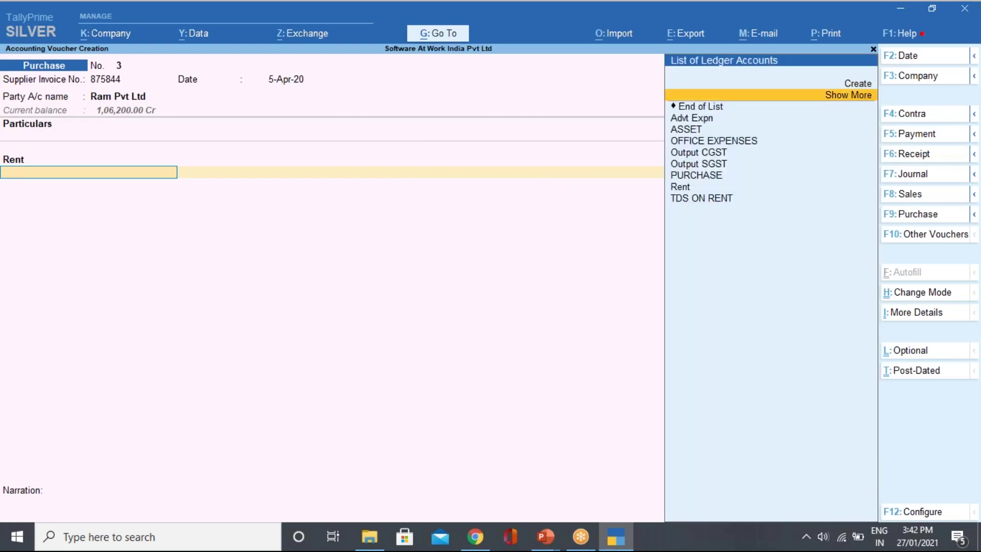
{"action": "key", "text": "Return"}
{"action": "key", "text": "Return"}
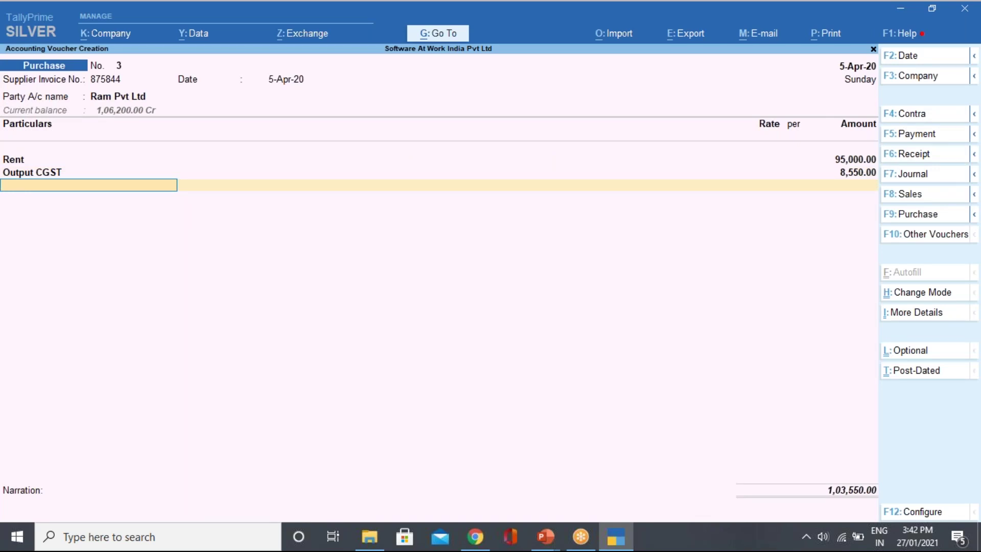
{"action": "key", "text": "space"}
{"action": "key", "text": "Down"}
{"action": "key", "text": "Down"}
{"action": "key", "text": "Down"}
{"action": "key", "text": "Down"}
{"action": "key", "text": "Down"}
{"action": "key", "text": "Down"}
{"action": "key", "text": "Down"}
{"action": "key", "text": "Down"}
{"action": "key", "text": "Down"}
{"action": "key", "text": "Down"}
{"action": "key", "text": "Down"}
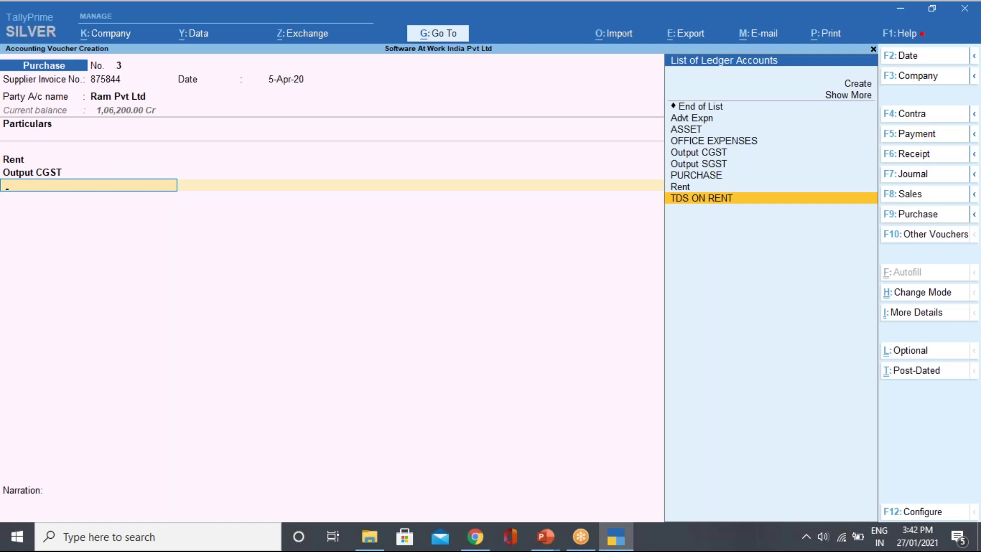
{"action": "key", "text": "Up"}
{"action": "key", "text": "Up"}
{"action": "key", "text": "Up"}
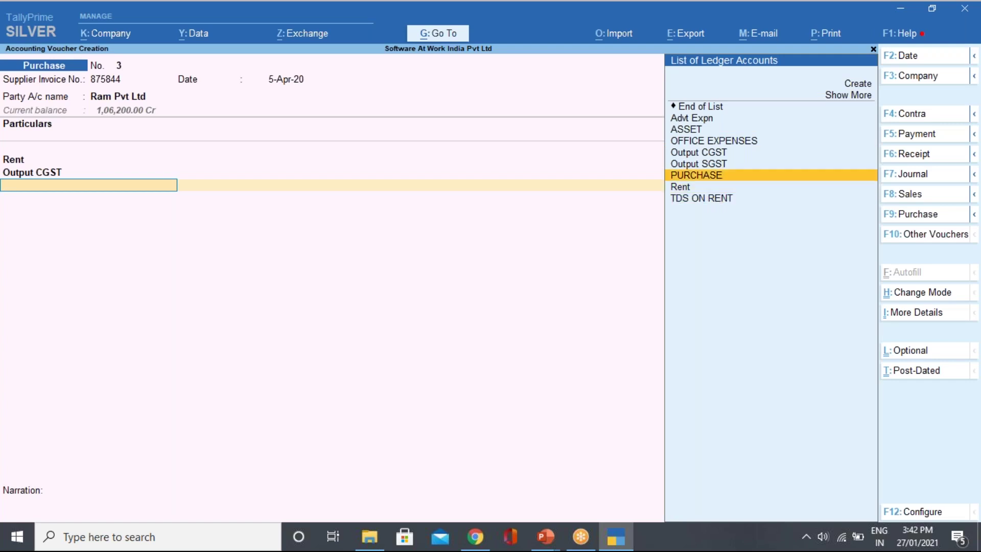
{"action": "key", "text": "Return"}
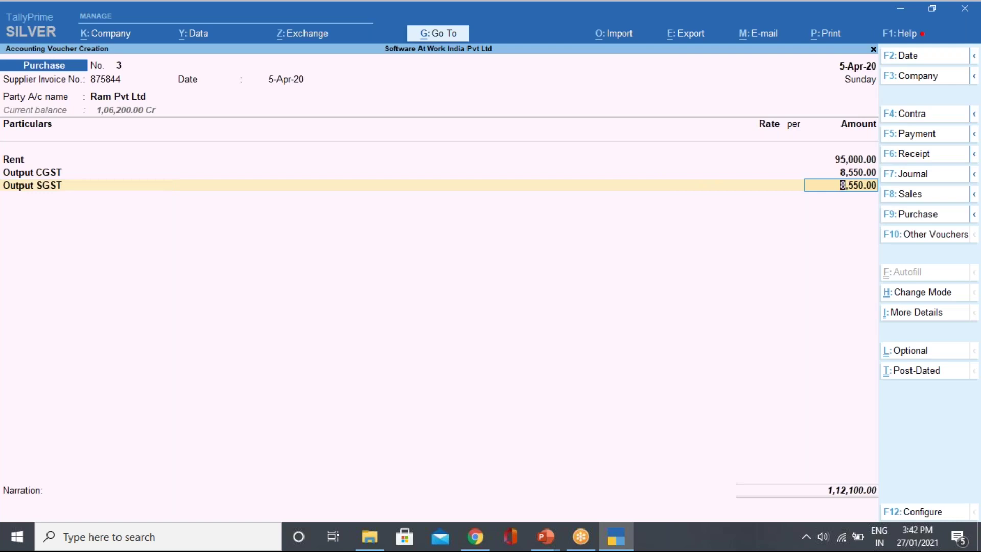
Clear stray characters from the SGST amount and open the Output SGST ledger for alteration.
{"action": "type", "text": "\\\\\\"}
{"action": "key", "text": "BackSpace"}
{"action": "key", "text": "BackSpace"}
{"action": "key", "text": "BackSpace"}
{"action": "key", "text": "BackSpace"}
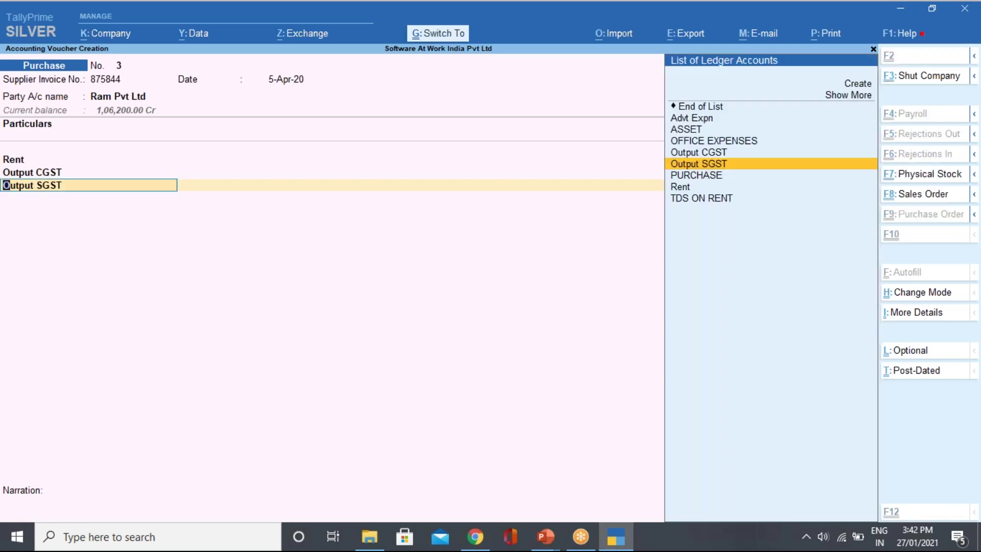
{"action": "key", "text": "ctrl+Return"}
Rename the Output SGST ledger to INPUT CGST and save it.
{"action": "type", "text": "INPUT"}
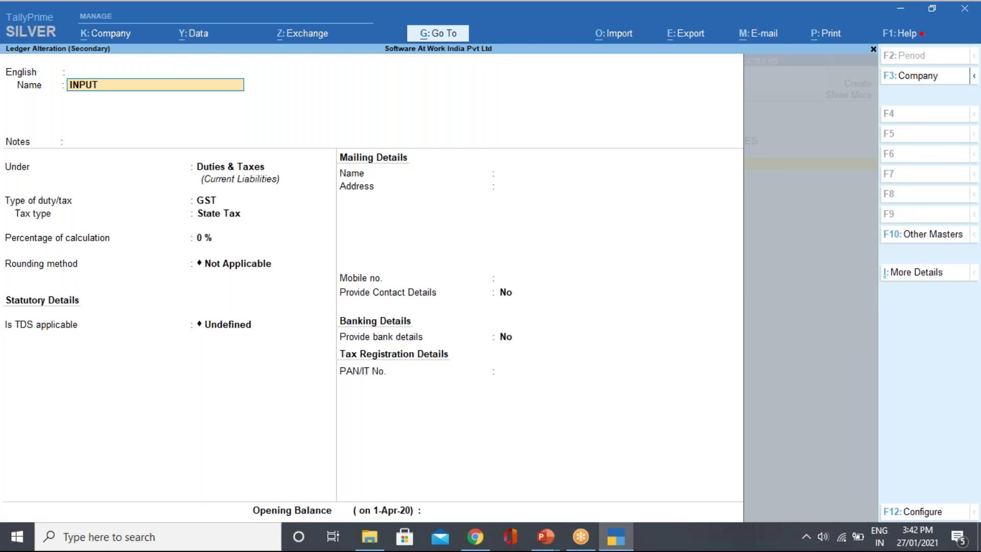
{"action": "type", "text": " CGST"}
{"action": "key", "text": "Return"}
{"action": "key", "text": "ctrl+a"}
{"action": "key", "text": "Return"}
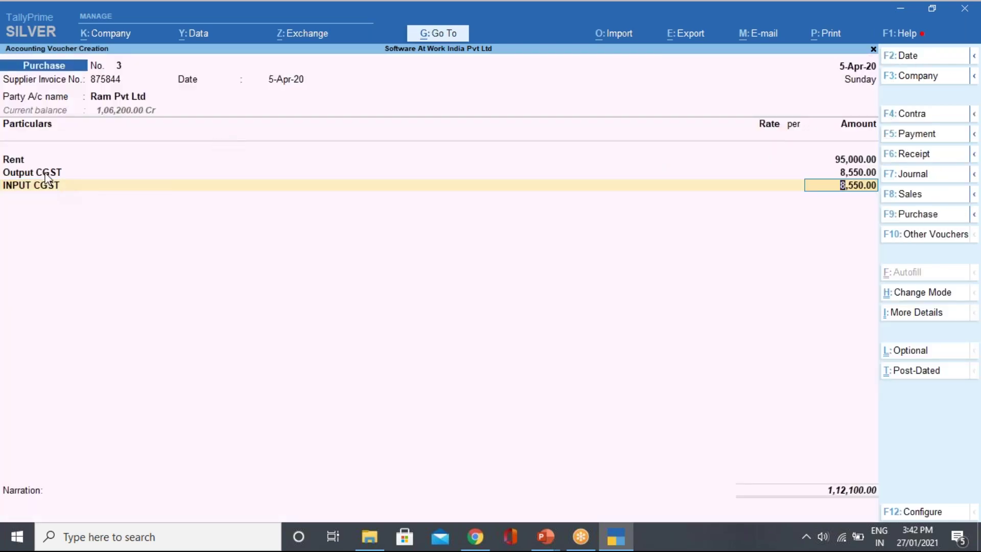
Rename the Output CGST ledger to INPUT SGAT and return to the voucher.
{"action": "left_click", "coordinate": [47, 176]}
{"action": "key", "text": "ctrl+Return"}
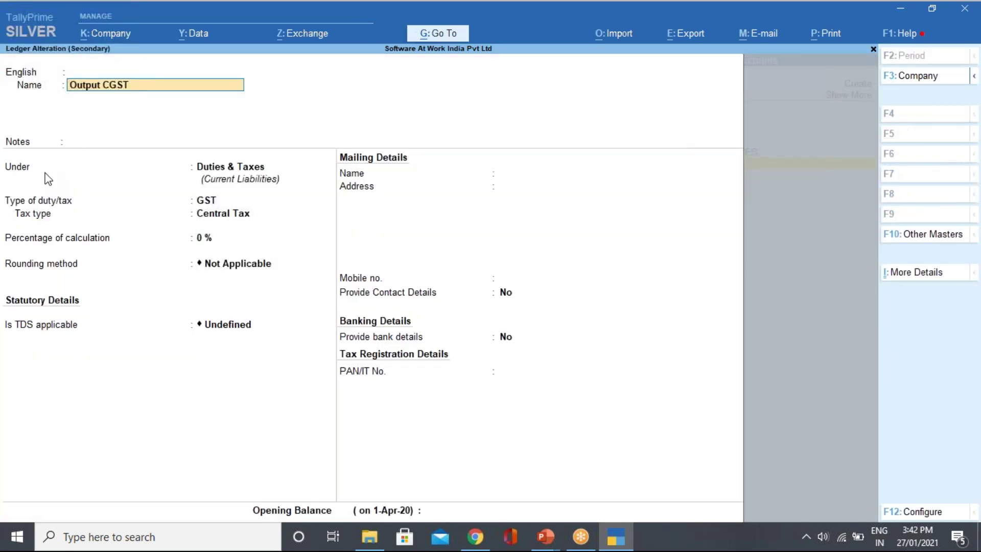
{"action": "type", "text": "INPUT SGAT"}
{"action": "key", "text": "Return"}
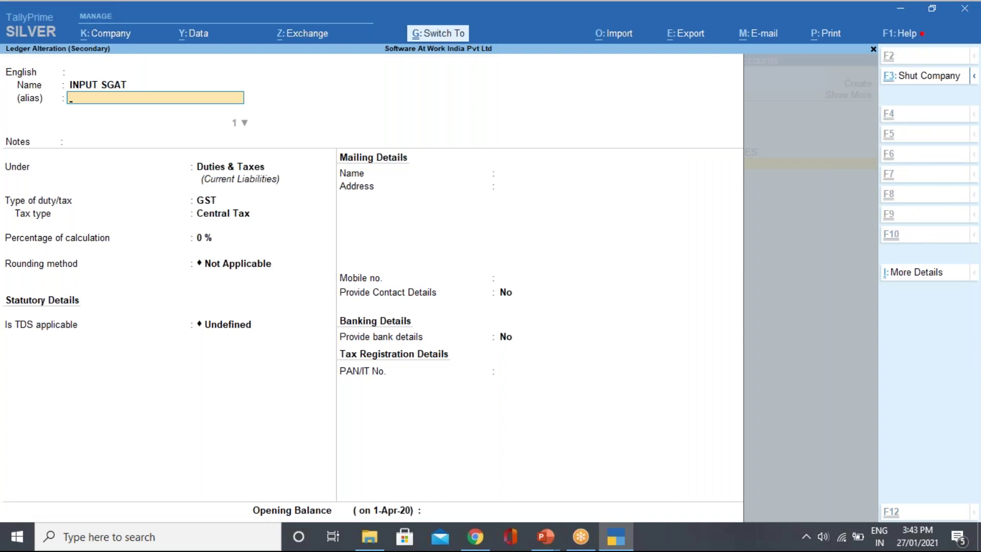
{"action": "key", "text": "ctrl+a"}
{"action": "key", "text": "BackSpace"}
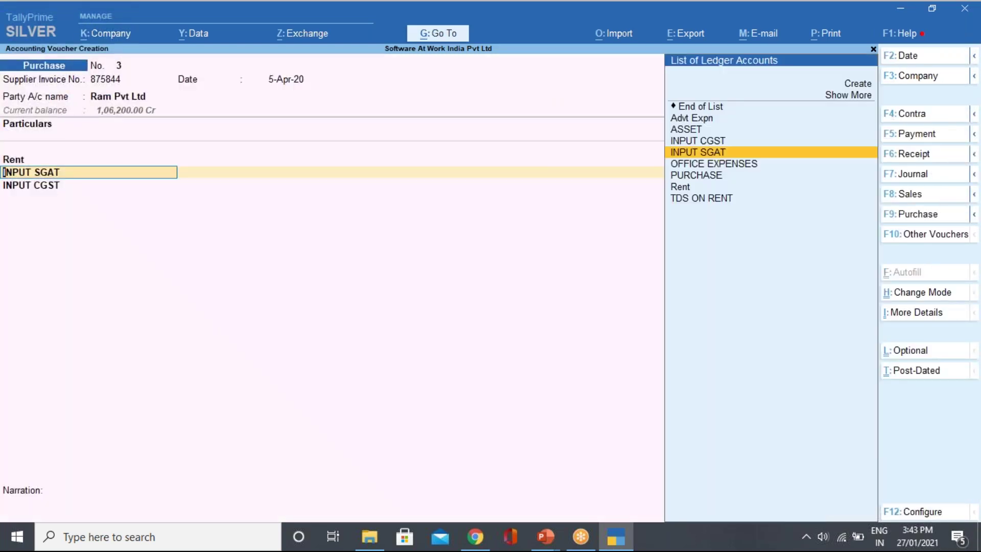
{"action": "key", "text": "BackSpace"}
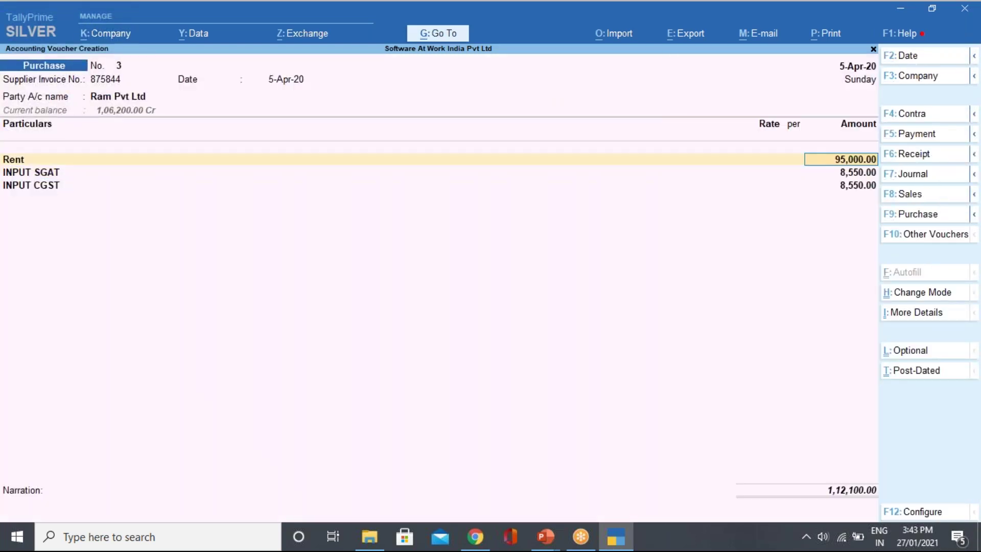
{"action": "key", "text": "Return"}
{"action": "key", "text": "ctrl+a"}
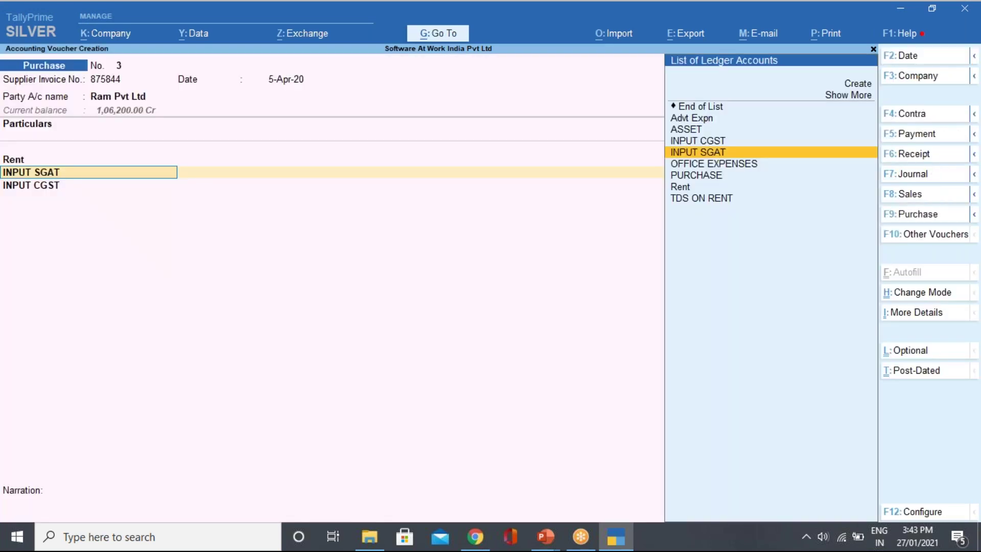
Rename the INPUT SGAT ledger, saving it as INPUT CGSTM.
{"action": "key", "text": "ctrl+Return"}
{"action": "key", "text": "Return"}
{"action": "key", "text": "BackSpace"}
{"action": "type", "text": "P"}
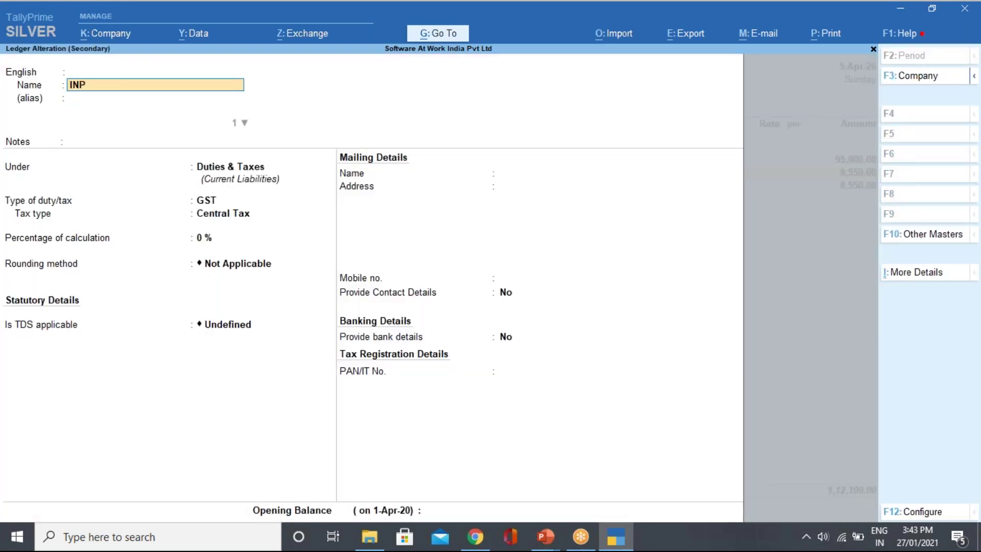
{"action": "type", "text": "UT CGST"}
{"action": "key", "text": "Return"}
{"action": "key", "text": "Return"}
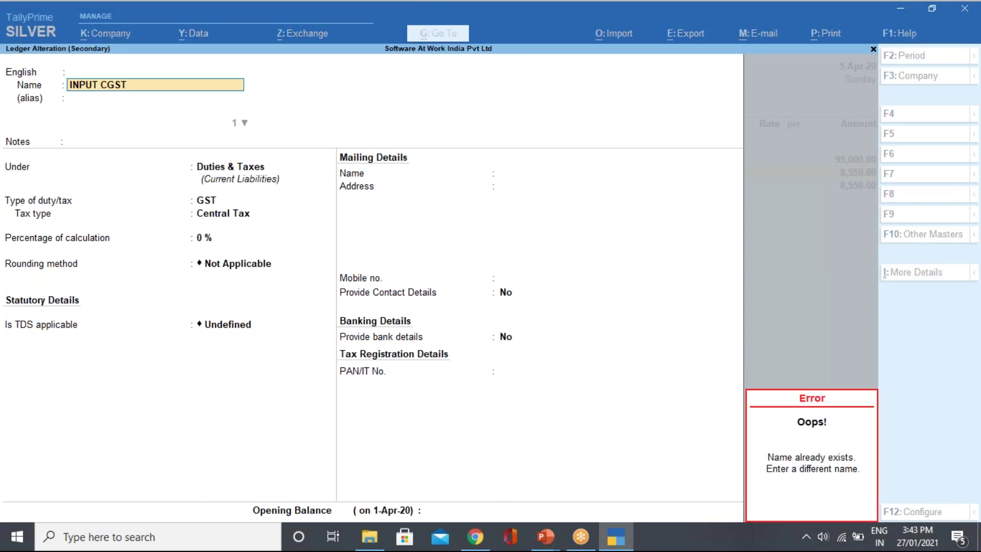
{"action": "type", "text": "K"}
{"action": "key", "text": "BackSpace"}
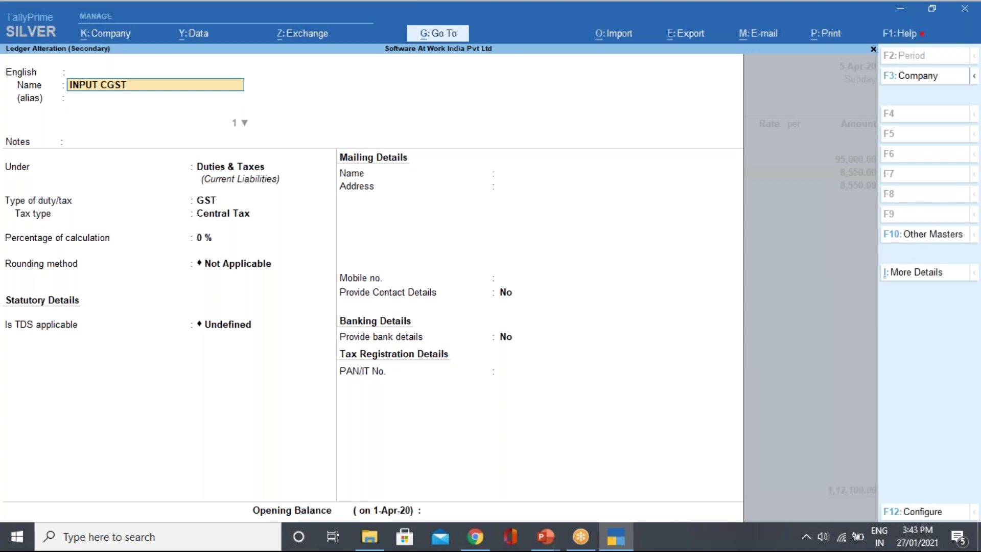
{"action": "type", "text": "M"}
{"action": "key", "text": "ctrl"}
{"action": "key", "text": "ctrl+a"}
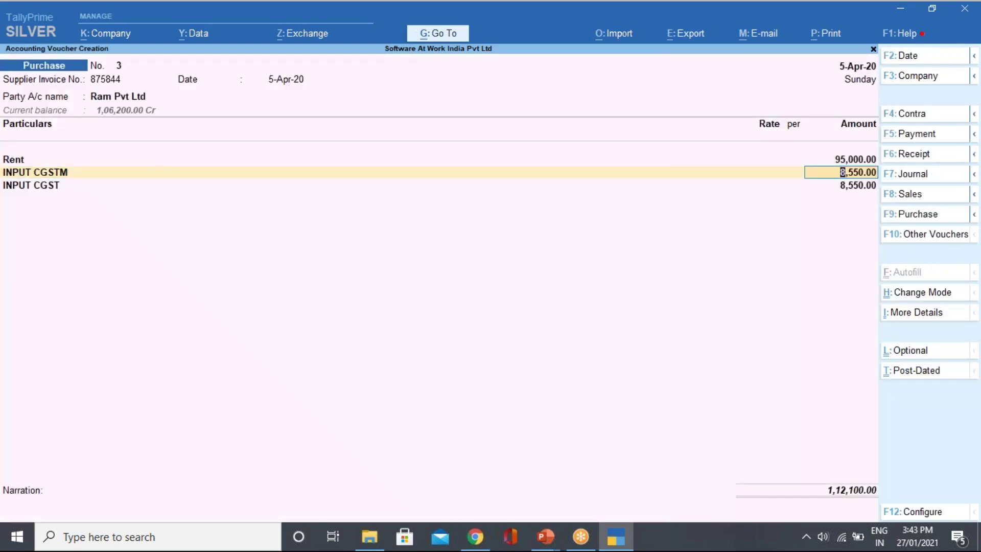
{"action": "key", "text": "Return"}
Rename the third-line ledger to INPUT SGST and correct INPUT CGSTM to INPUT CGST.
{"action": "key", "text": "ctrl+Return"}
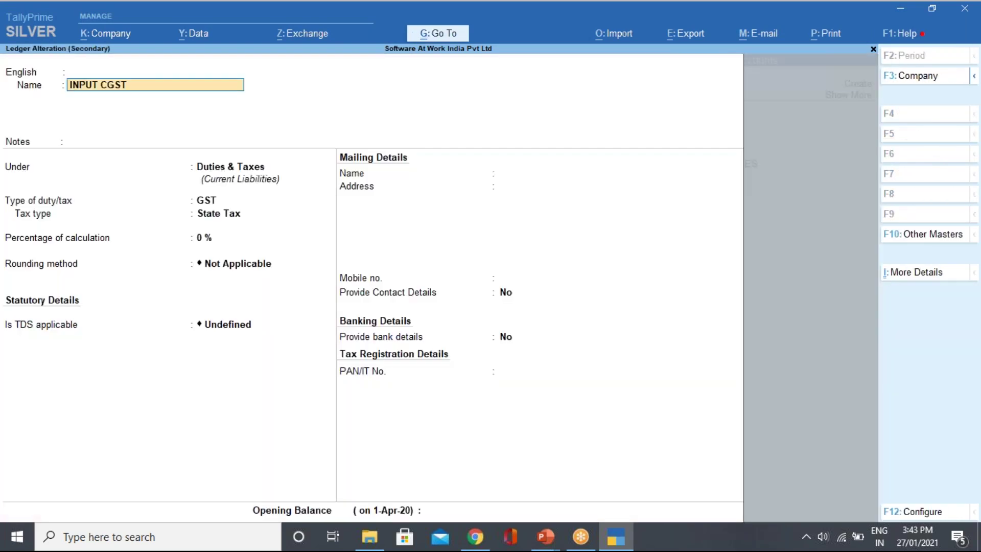
{"action": "key", "text": "BackSpace"}
{"action": "type", "text": "I"}
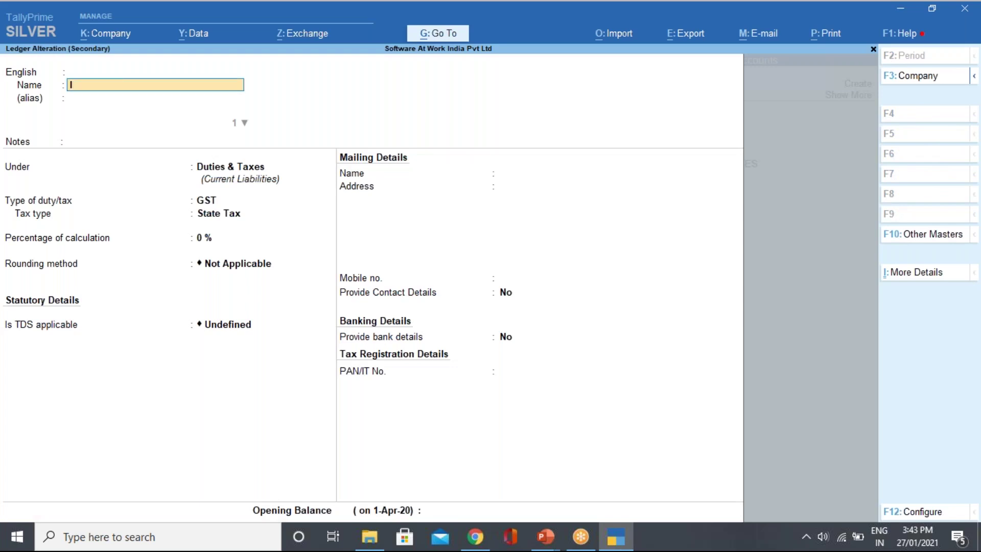
{"action": "type", "text": "NPUT SGST"}
{"action": "key", "text": "ctrl+a"}
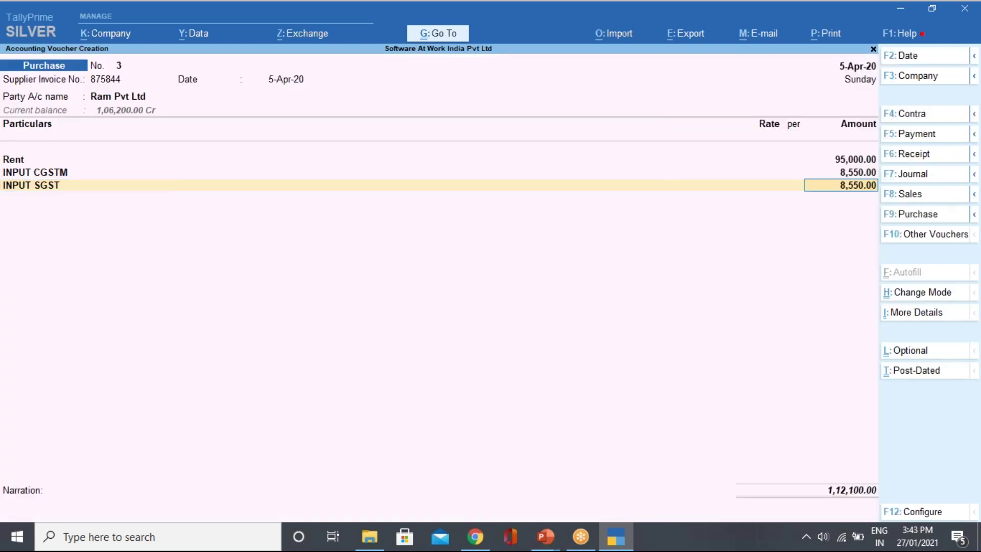
{"action": "left_click", "coordinate": [41, 172]}
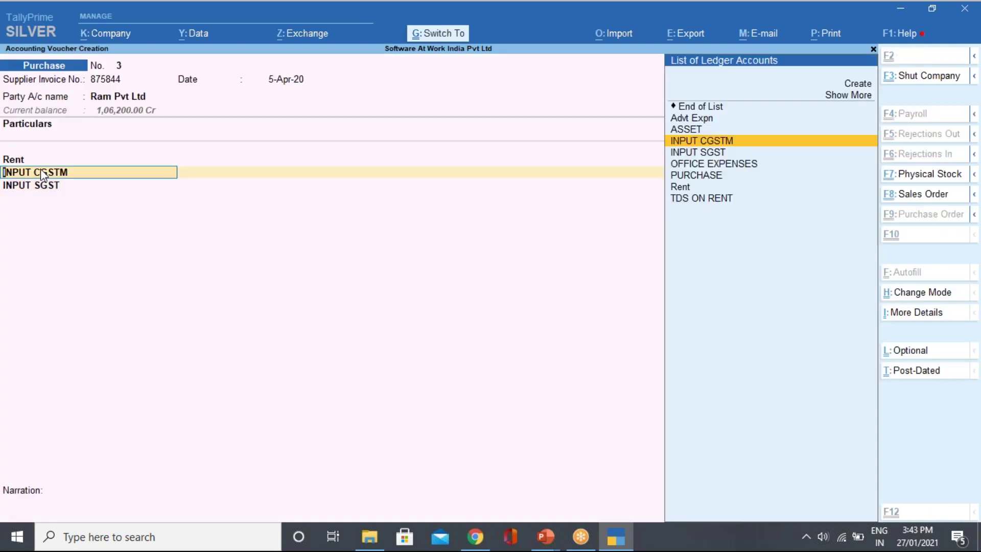
{"action": "key", "text": "ctrl+Return"}
{"action": "key", "text": "BackSpace"}
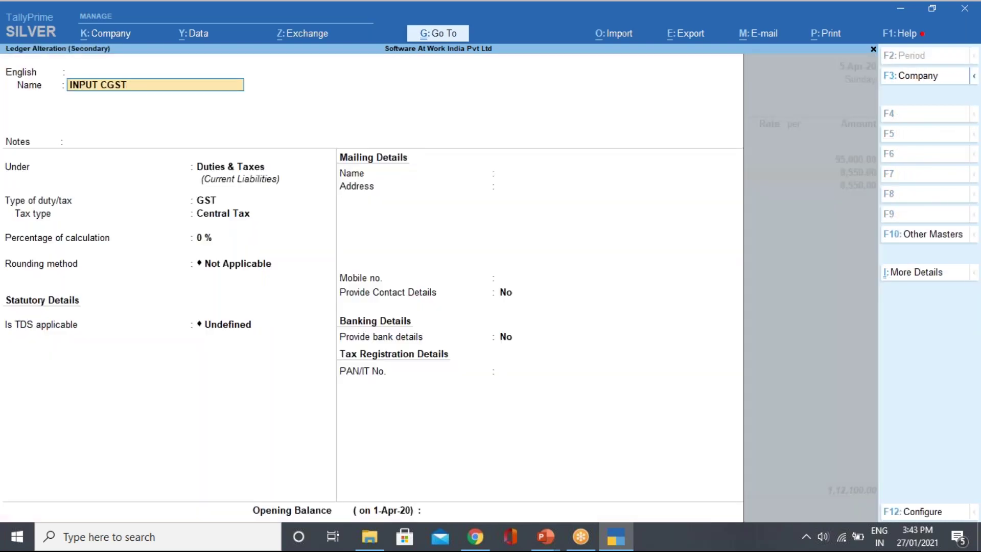
{"action": "key", "text": "ctrl+a"}
{"action": "key", "text": "Return"}
{"action": "key", "text": "Return"}
{"action": "key", "text": "Return"}
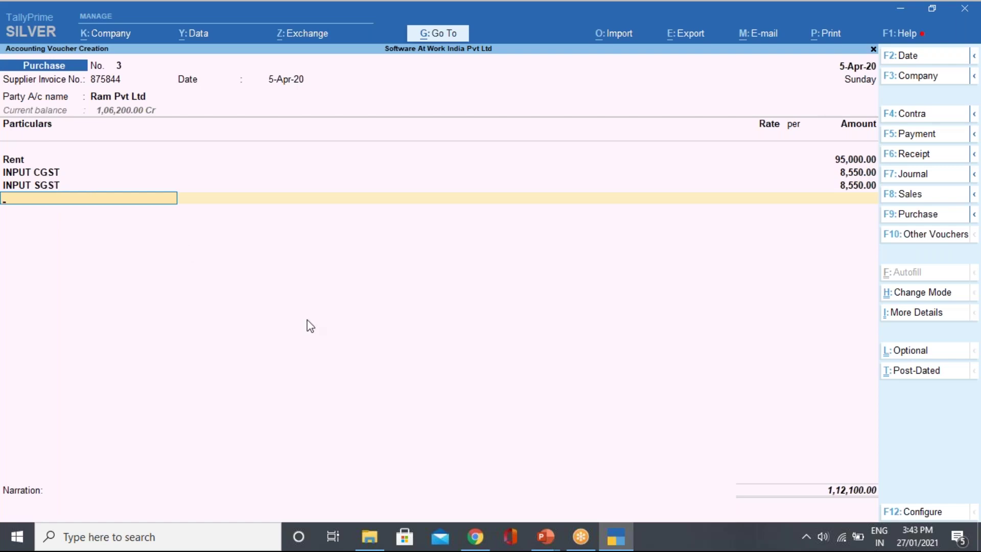
End the ledger lines, skip the narration, and accept the tax details to save the voucher.
{"action": "key", "text": "space"}
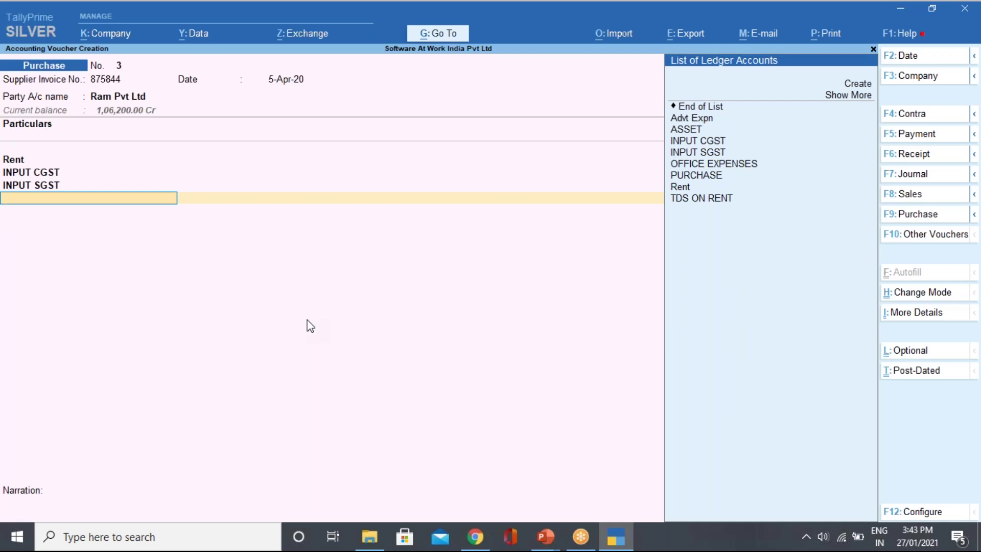
{"action": "key", "text": "Down"}
{"action": "key", "text": "Down"}
{"action": "key", "text": "Down"}
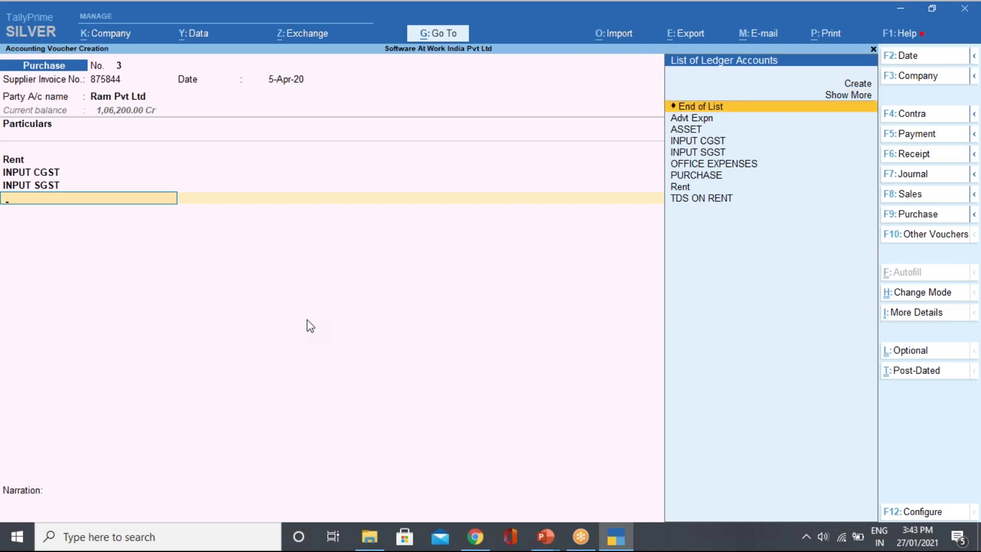
{"action": "key", "text": "Return"}
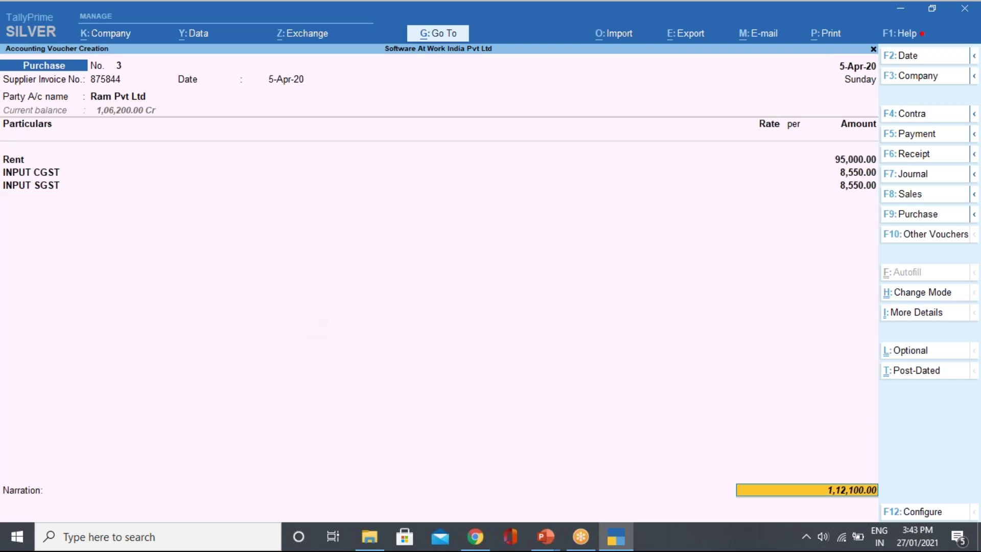
{"action": "key", "text": "Return"}
{"action": "key", "text": "Return"}
{"action": "key", "text": "Return"}
{"action": "key", "text": "Return"}
{"action": "key", "text": "Return"}
{"action": "key", "text": "Return"}
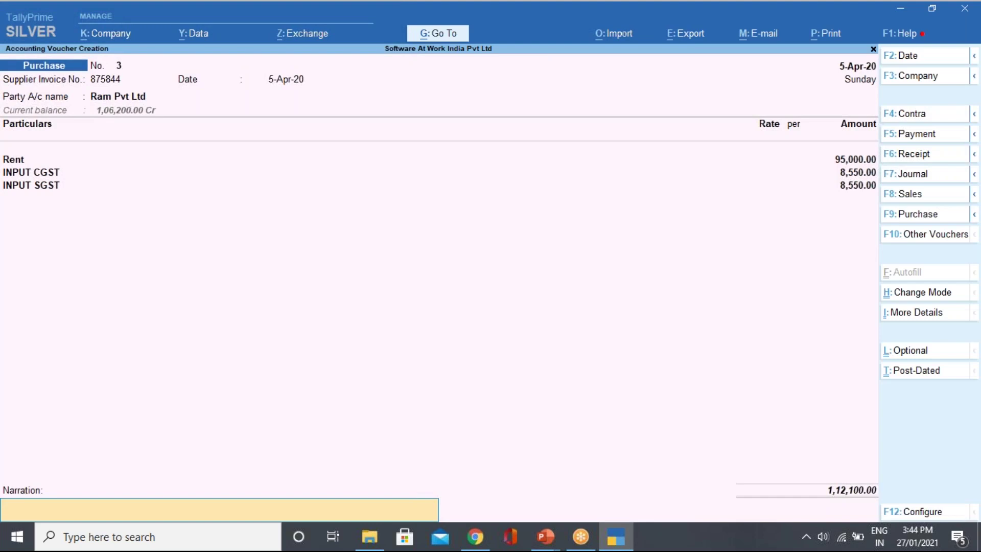
{"action": "key", "text": "Return"}
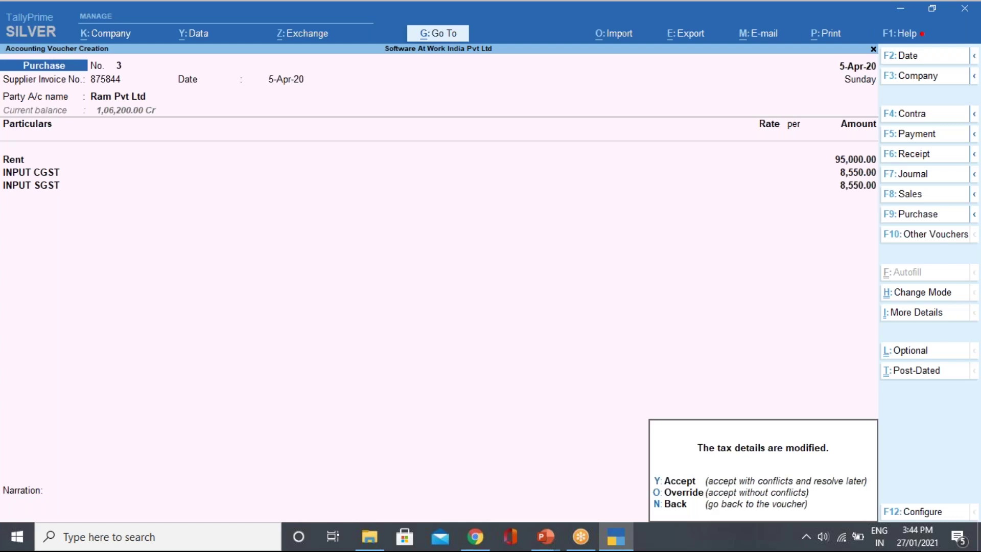
{"action": "key", "text": "y"}
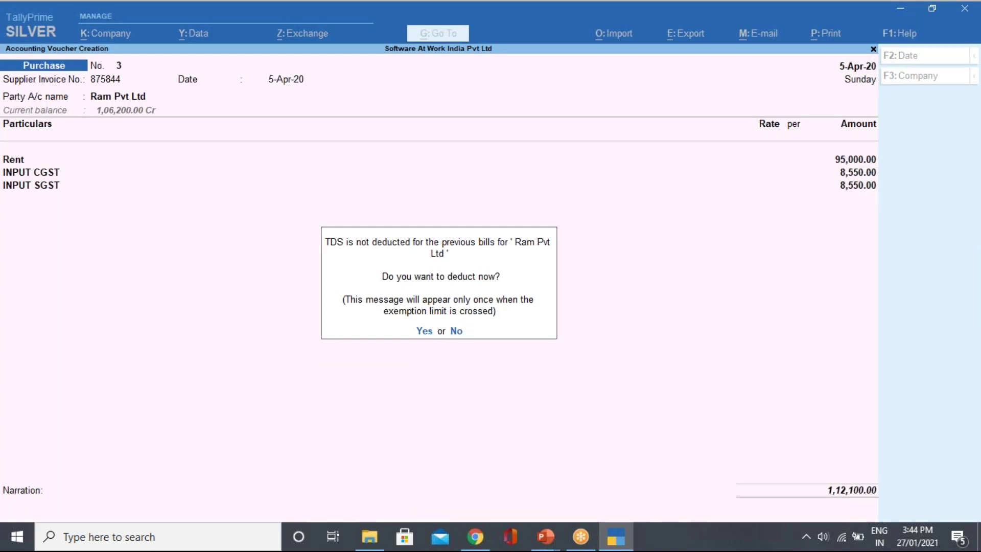
Deduct TDS now, till 5-Apr-20, for Ram Pvt Ltd against the TDS ON RENT ledger.
{"action": "key", "text": "y"}
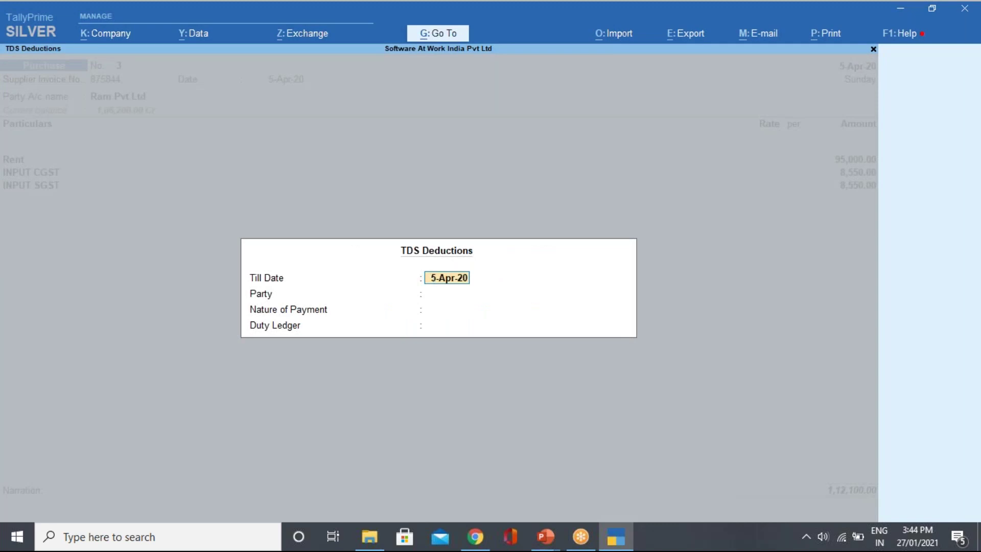
{"action": "key", "text": "Return"}
{"action": "key", "text": "Return"}
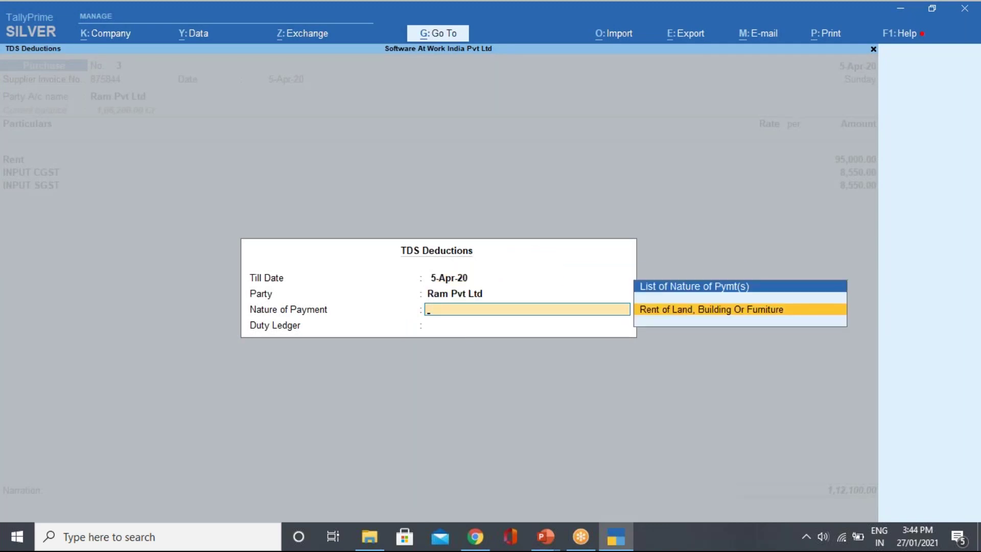
{"action": "key", "text": "Return"}
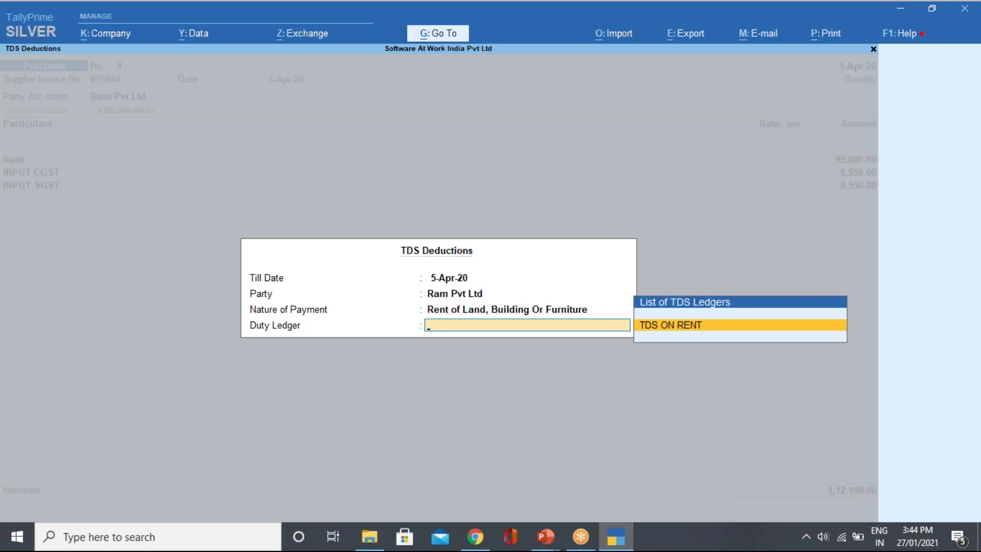
{"action": "key", "text": "Return"}
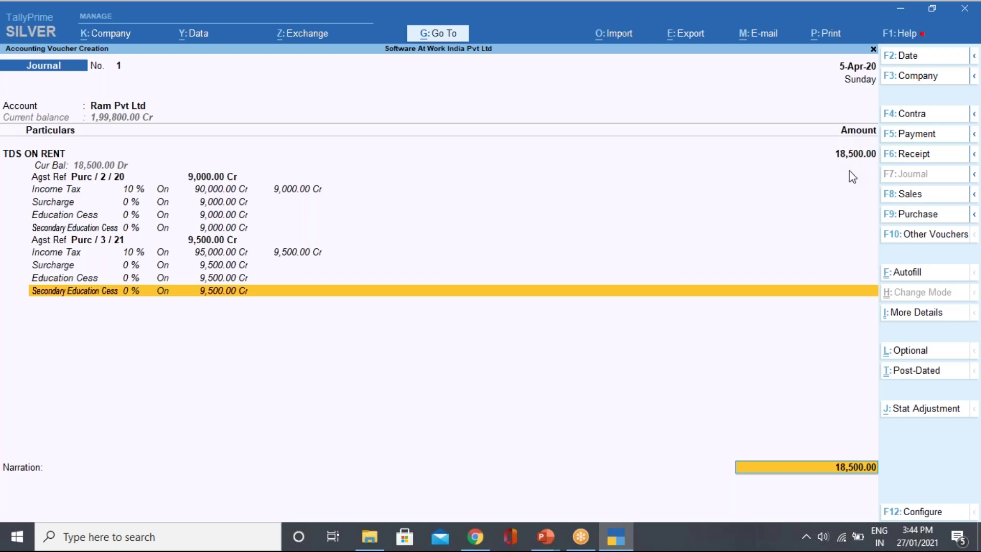
Allocate 9,000 of the TDS against Ram Pvt Ltd's pending bill 87585 as Agst Ref.
{"action": "key", "text": "Return"}
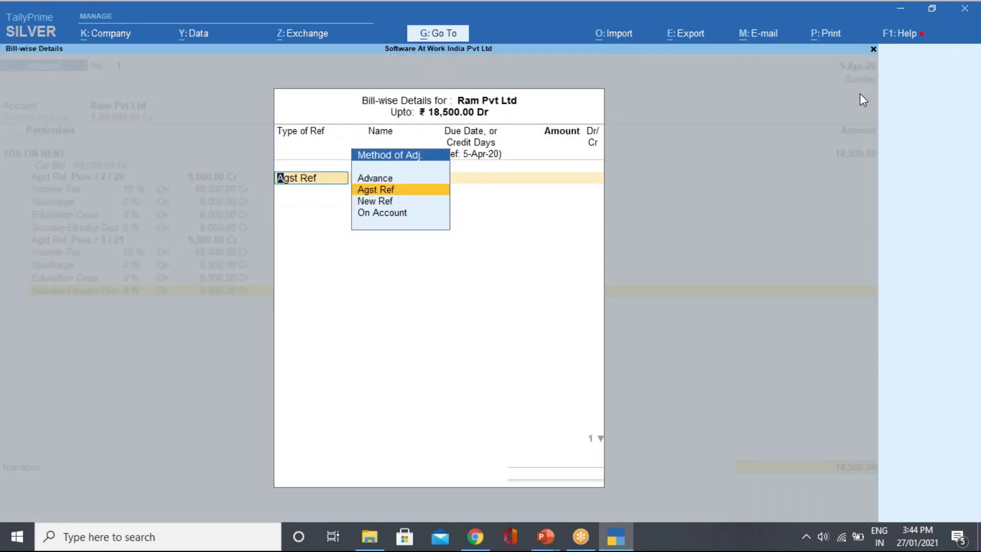
{"action": "key", "text": "Return"}
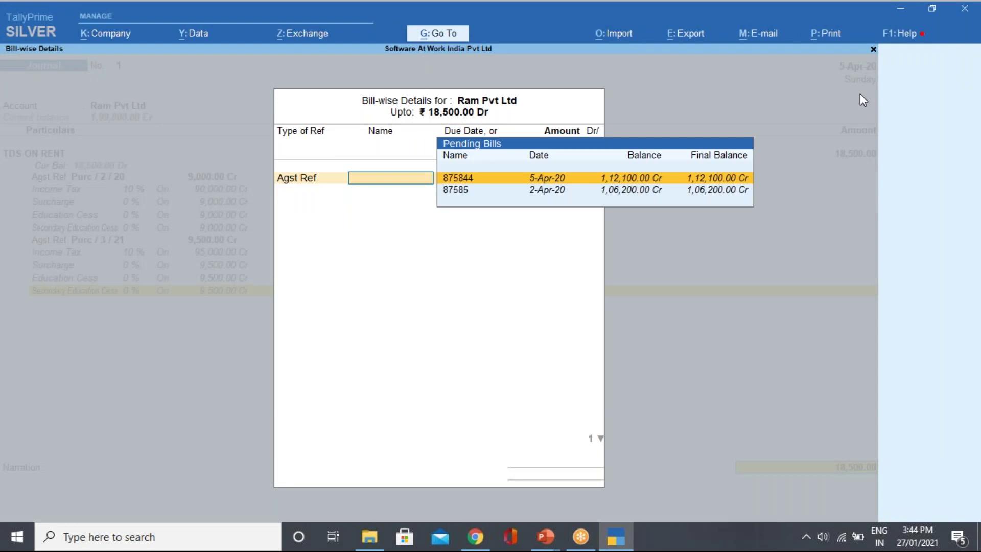
{"action": "key", "text": "Down"}
{"action": "key", "text": "Up"}
{"action": "key", "text": "Down"}
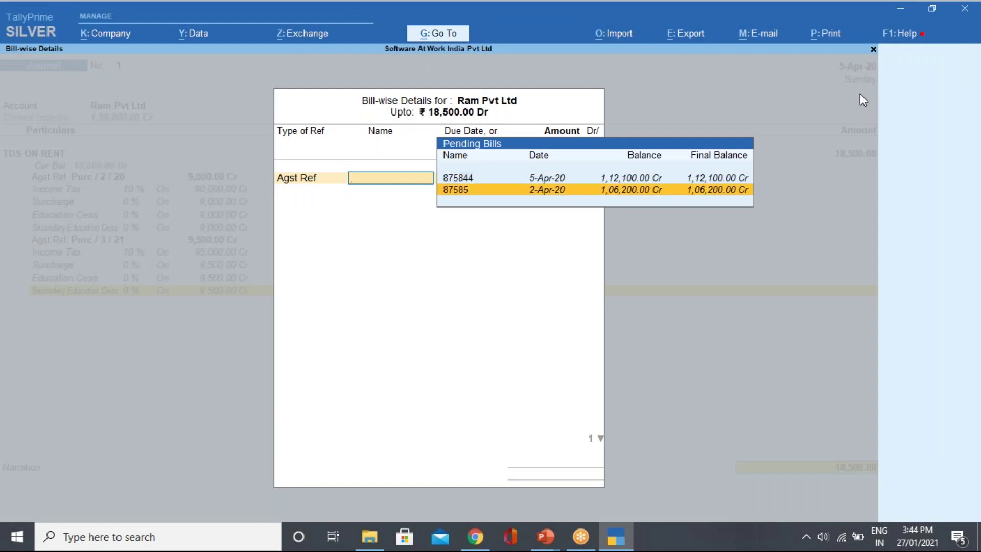
{"action": "key", "text": "Return"}
{"action": "type", "text": "9000"}
{"action": "key", "text": "Return"}
{"action": "key", "text": "Return"}
{"action": "key", "text": "Return"}
{"action": "key", "text": "Return"}
{"action": "key", "text": "Return"}
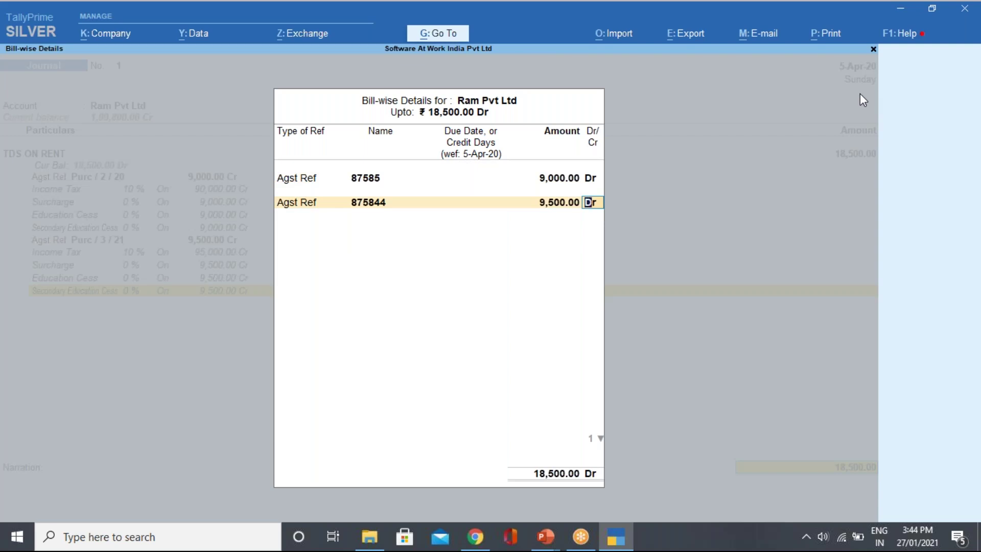
Complete the bill allocation with 9,500 against 875844 and save journal voucher 1.
{"action": "key", "text": "Return"}
{"action": "key", "text": "Return"}
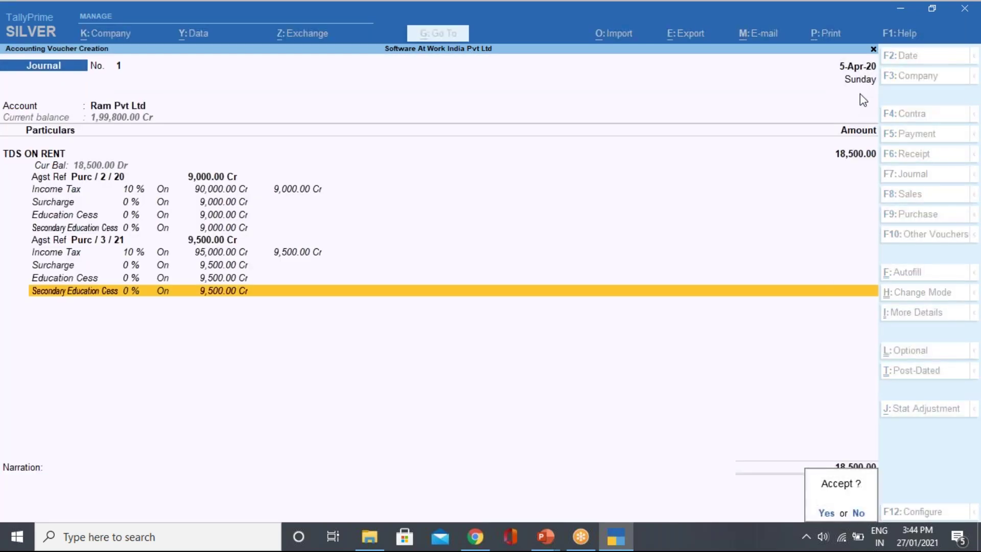
{"action": "key", "text": "Return"}
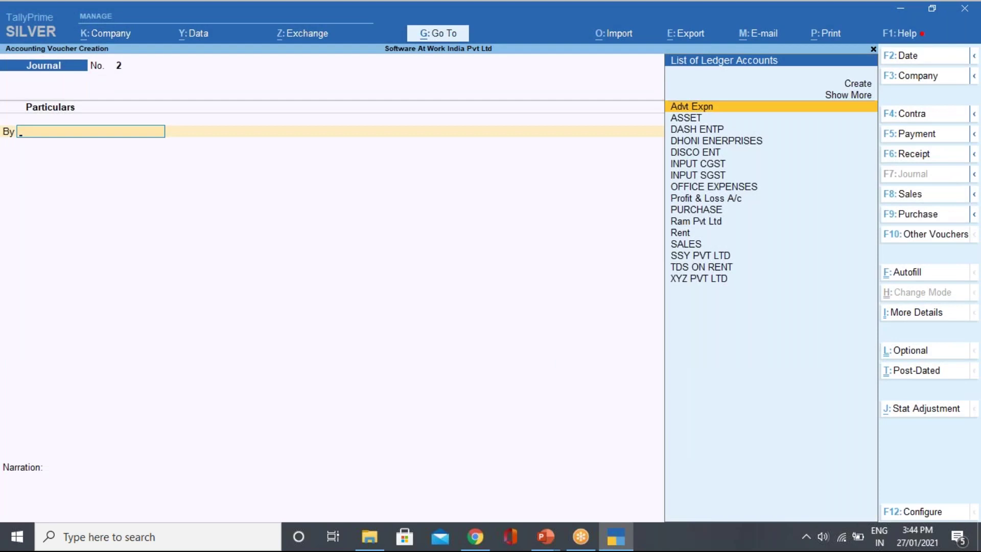
Leave voucher entry and open Form 26Q under Statutory Reports > TDS Reports.
{"action": "key", "text": "Escape"}
{"action": "key", "text": "Return"}
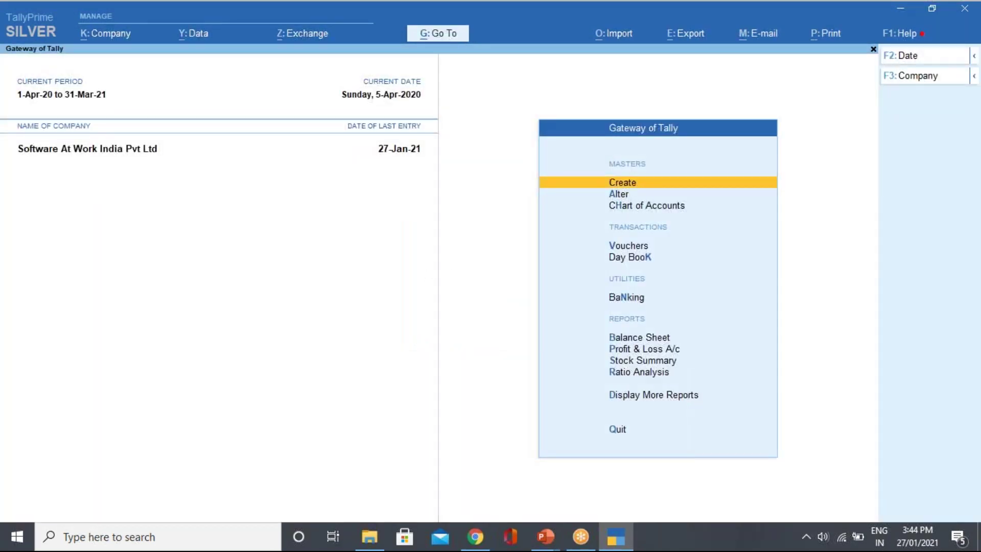
{"action": "key", "text": "d"}
{"action": "key", "text": "o"}
{"action": "key", "text": "t"}
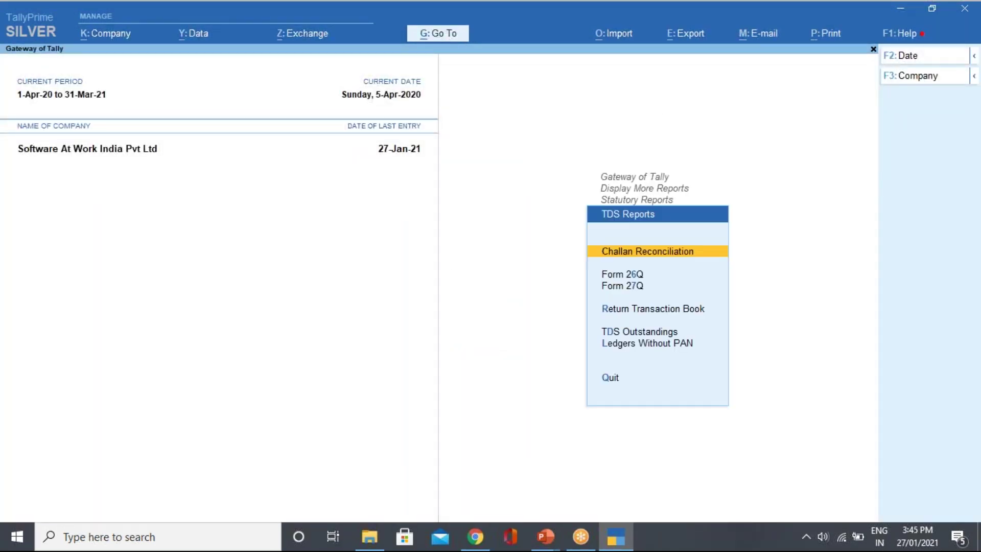
{"action": "key", "text": "Down"}
{"action": "key", "text": "Return"}
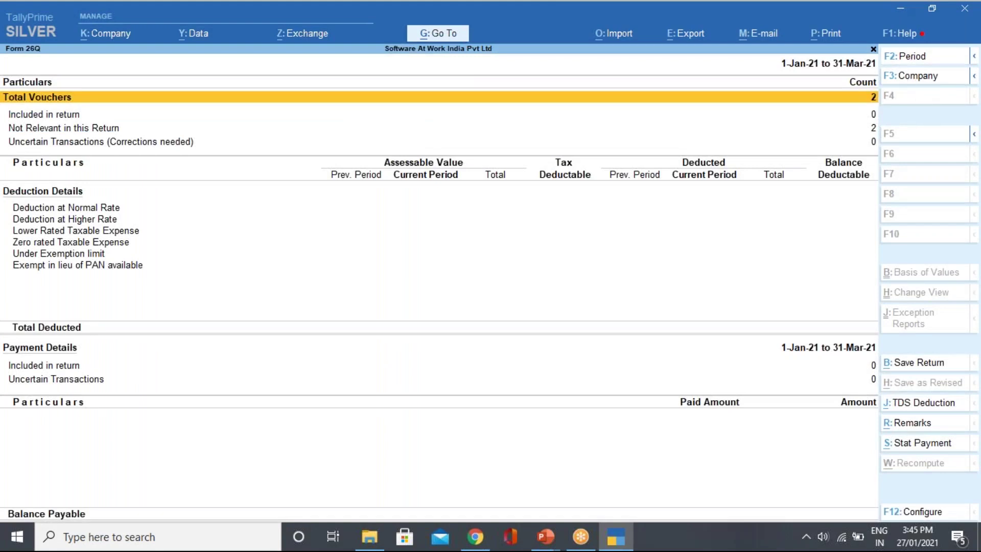
Set the Form 26Q period to 1-Apr-20 through 30-Jun-20.
{"action": "left_click", "coordinate": [903, 55]}
{"action": "type", "text": "1-4"}
{"action": "key", "text": "Return"}
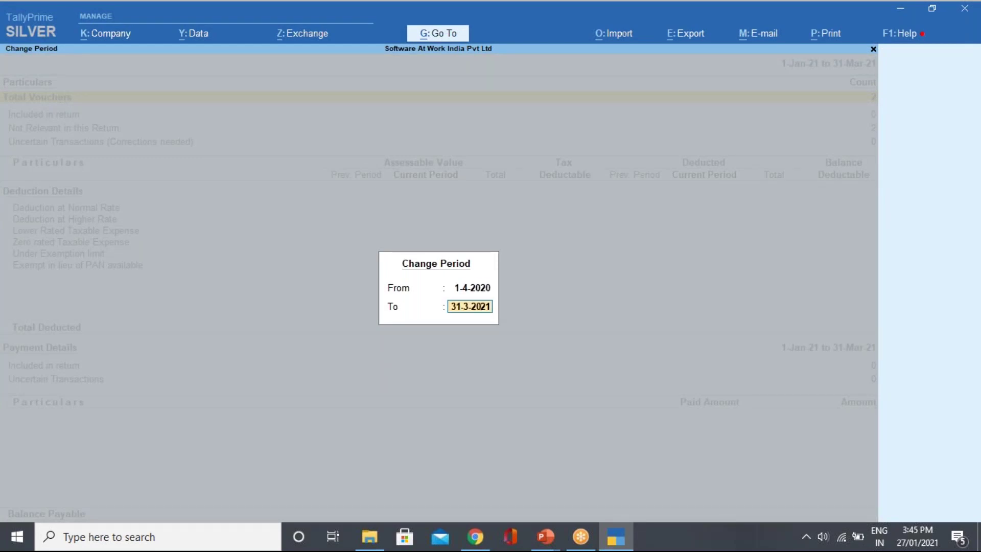
{"action": "type", "text": "30.6"}
{"action": "key", "text": "Return"}
{"action": "key", "text": "Down"}
{"action": "key", "text": "Down"}
{"action": "key", "text": "Down"}
{"action": "key", "text": "Down"}
{"action": "key", "text": "Down"}
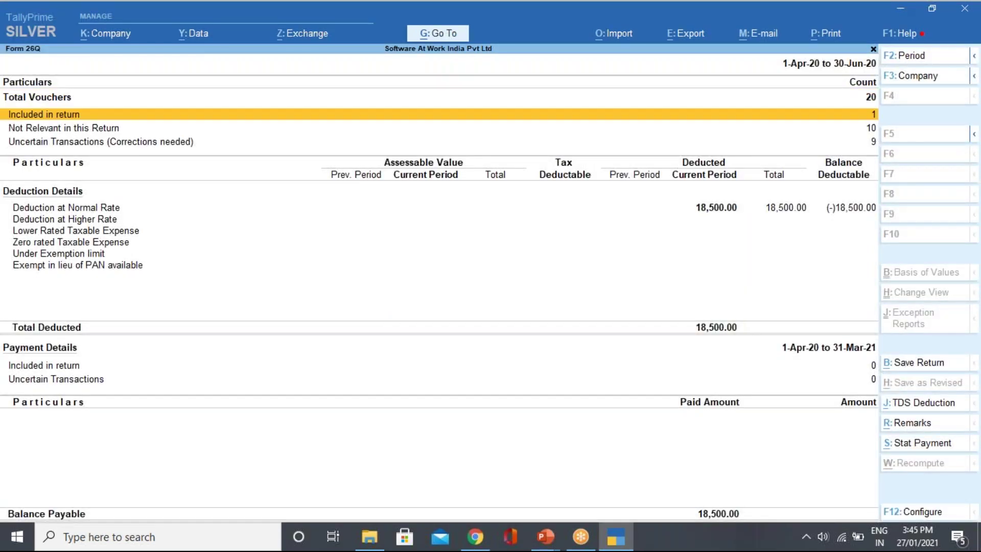
Drill through Deduction at Normal Rate to Ram Pvt Ltd's TDS ON RENT journal voucher.
{"action": "key", "text": "Up"}
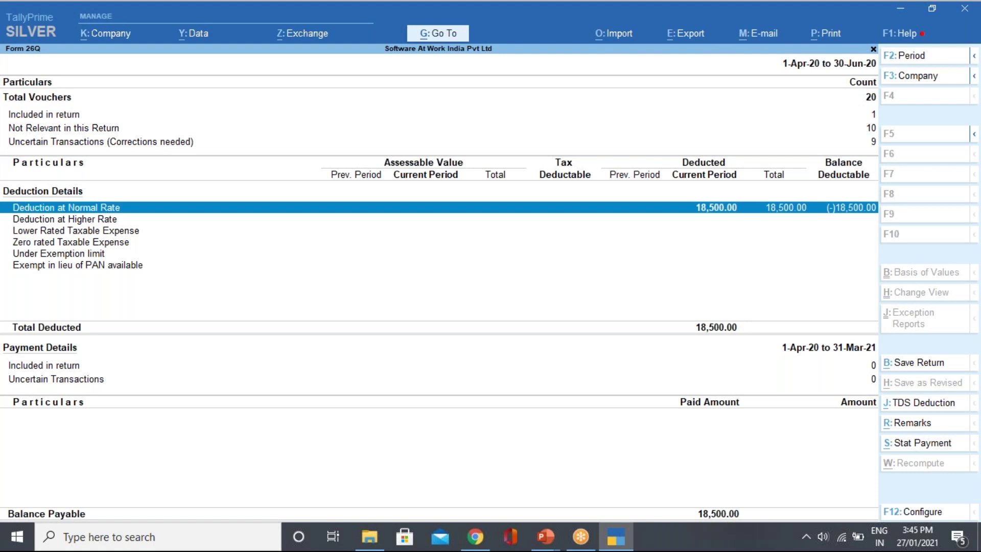
{"action": "key", "text": "Return"}
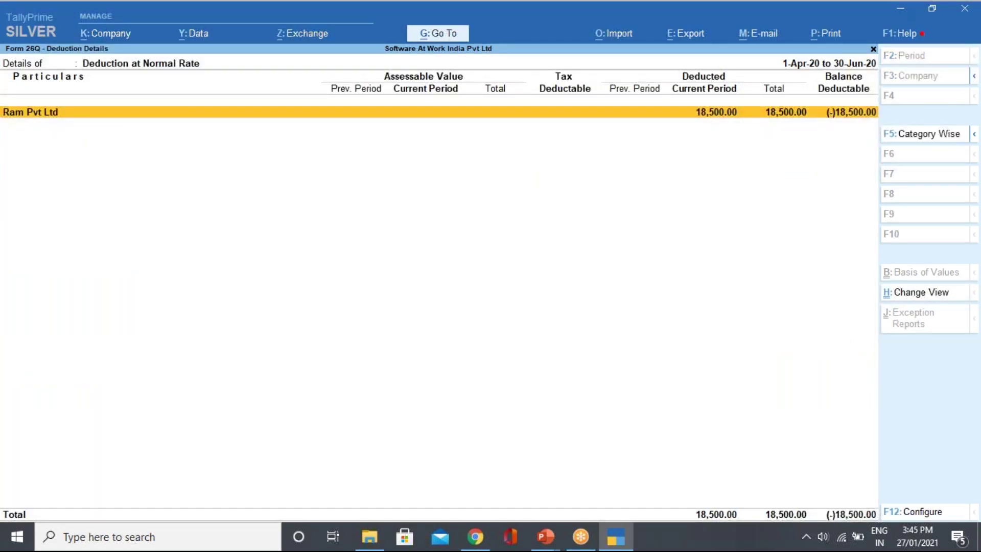
{"action": "key", "text": "Return"}
{"action": "key", "text": "Return"}
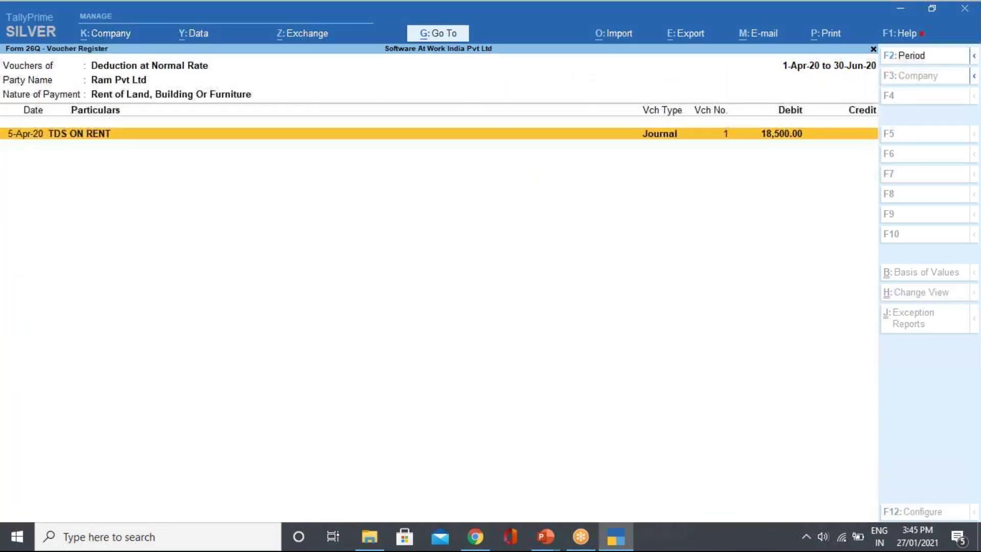
{"action": "key", "text": "Return"}
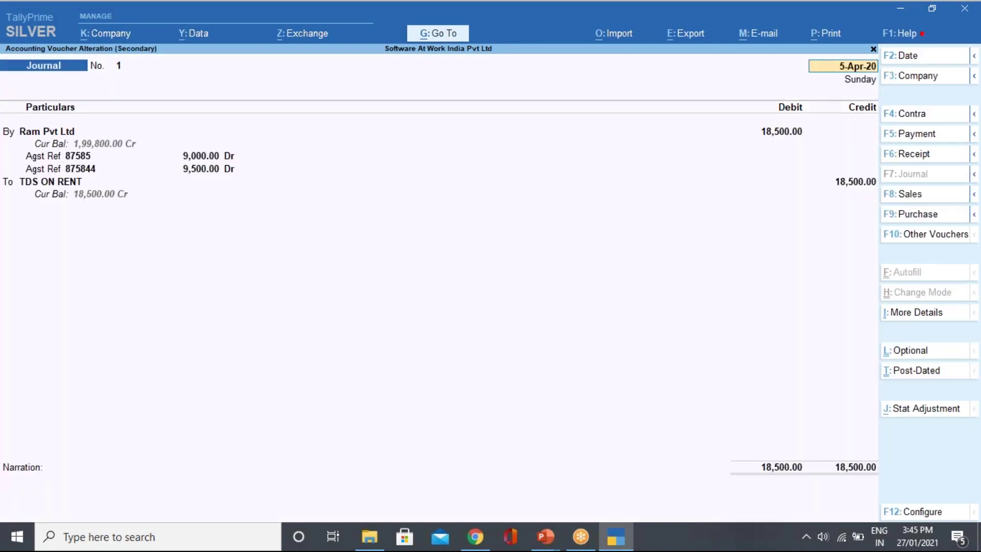
{"action": "key", "text": "Return"}
{"action": "key", "text": "Return"}
{"action": "key", "text": "Return"}
{"action": "key", "text": "Return"}
{"action": "key", "text": "Return"}
{"action": "key", "text": "Return"}
{"action": "key", "text": "Return"}
{"action": "key", "text": "Return"}
{"action": "key", "text": "Return"}
{"action": "key", "text": "Return"}
{"action": "key", "text": "Return"}
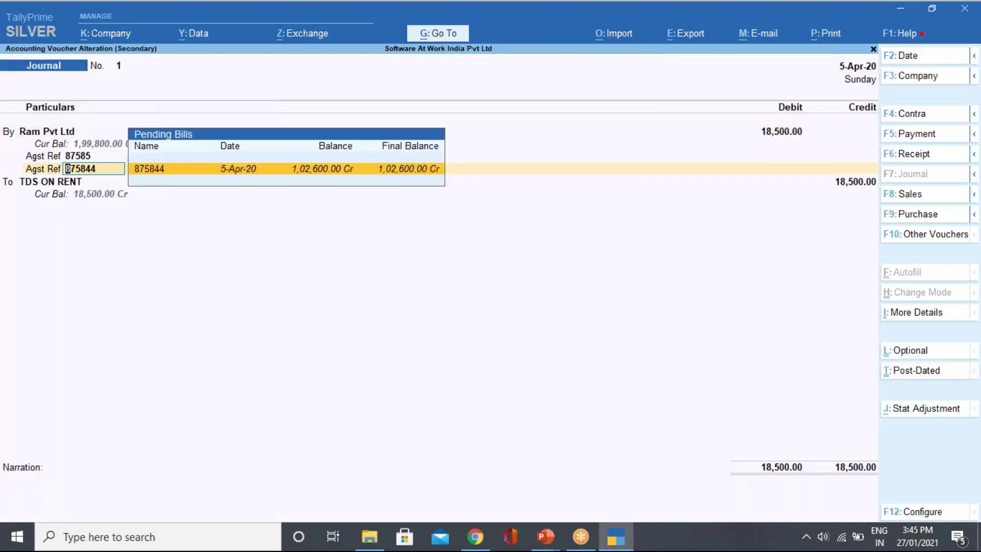
{"action": "key", "text": "Return"}
{"action": "key", "text": "Return"}
{"action": "key", "text": "Return"}
{"action": "key", "text": "Return"}
{"action": "key", "text": "Return"}
{"action": "key", "text": "Return"}
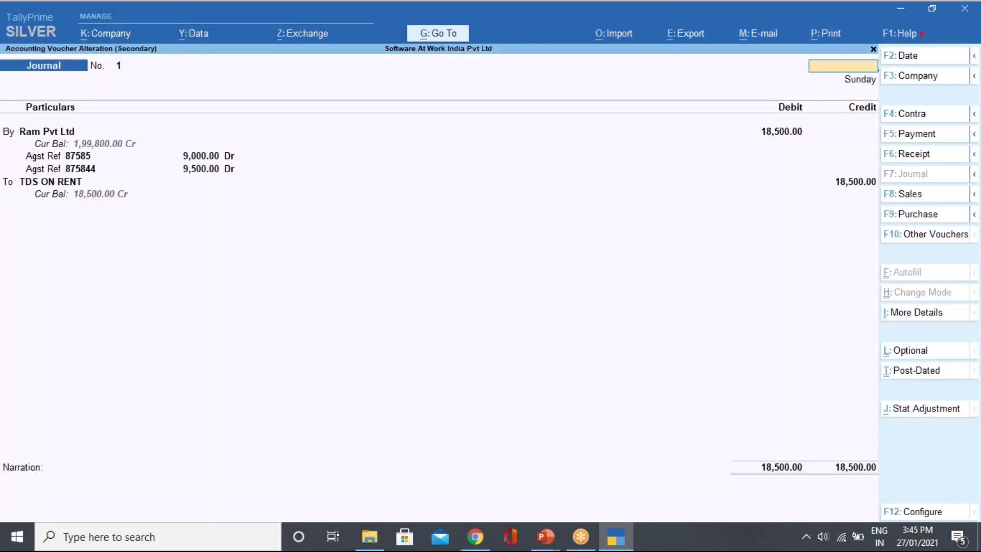
{"action": "key", "text": "Escape"}
{"action": "key", "text": "Escape"}
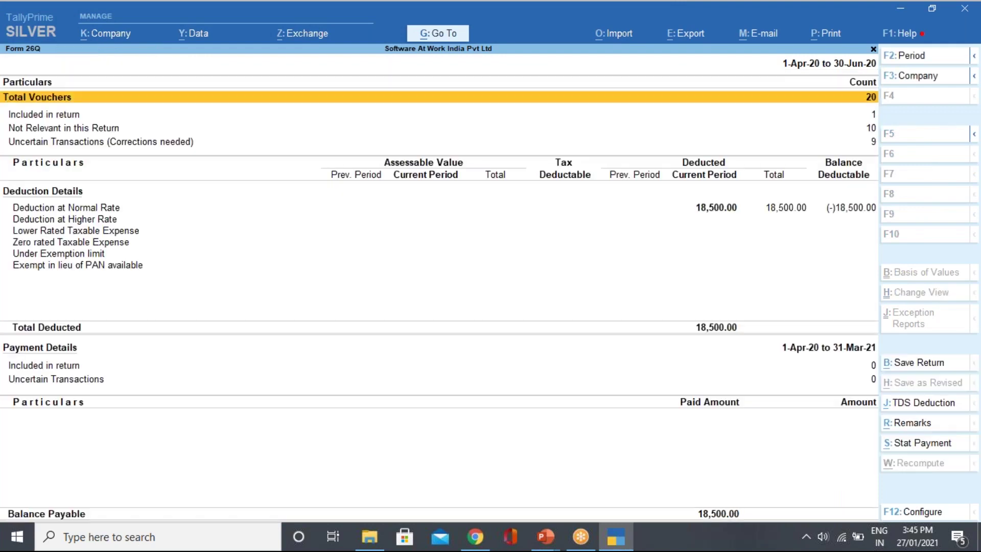
Reopen the Deduction at Normal Rate details from the Form 26Q summary.
{"action": "key", "text": "Down"}
{"action": "key", "text": "Down"}
{"action": "key", "text": "Down"}
{"action": "key", "text": "Down"}
{"action": "key", "text": "Up"}
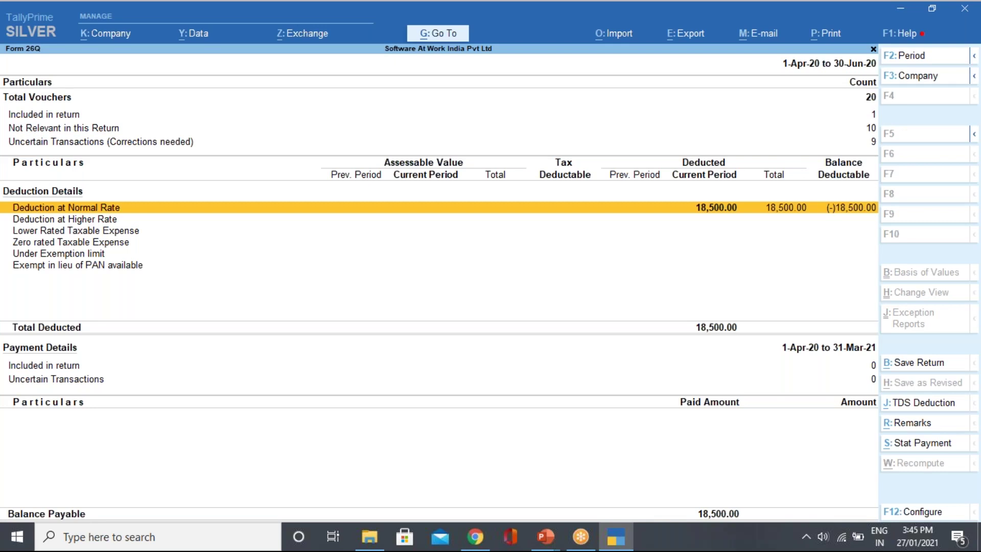
{"action": "key", "text": "Return"}
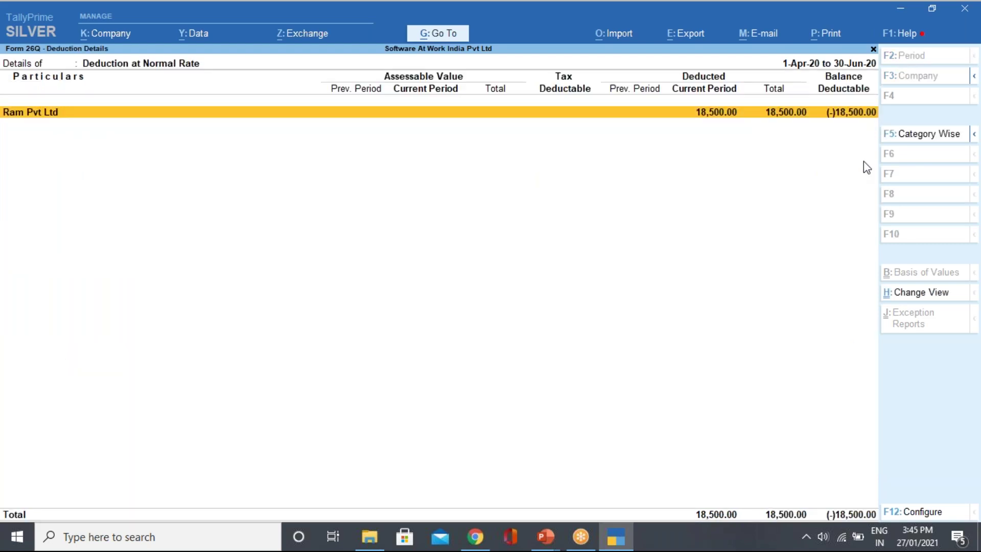
{"action": "key", "text": "Escape"}
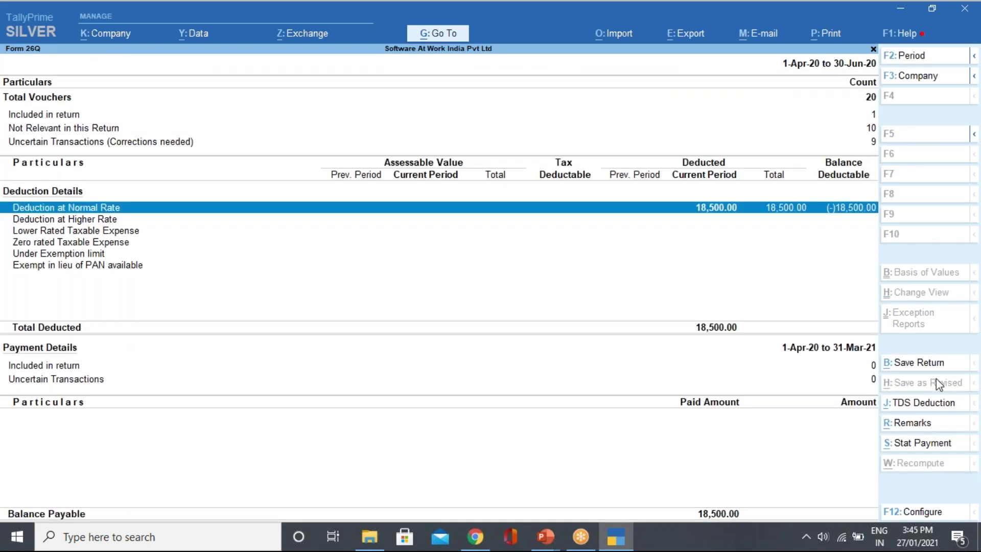
Try the TDS Deduction autofill with till date 5-Apr-20, cancel it, and close Form 26Q.
{"action": "left_click", "coordinate": [926, 408]}
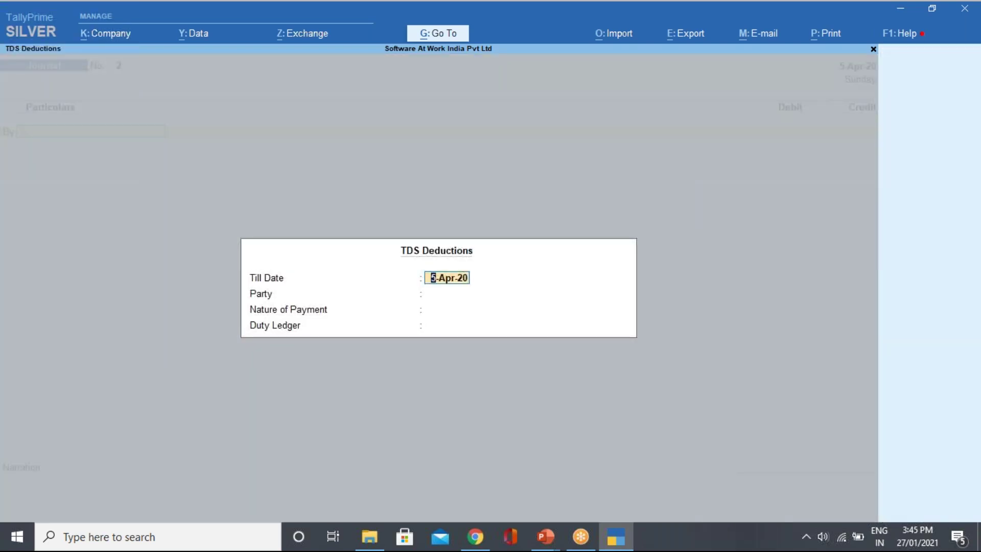
{"action": "key", "text": "Return"}
{"action": "key", "text": "BackSpace"}
{"action": "key", "text": "Return"}
{"action": "key", "text": "Escape"}
{"action": "key", "text": "Escape"}
{"action": "key", "text": "y"}
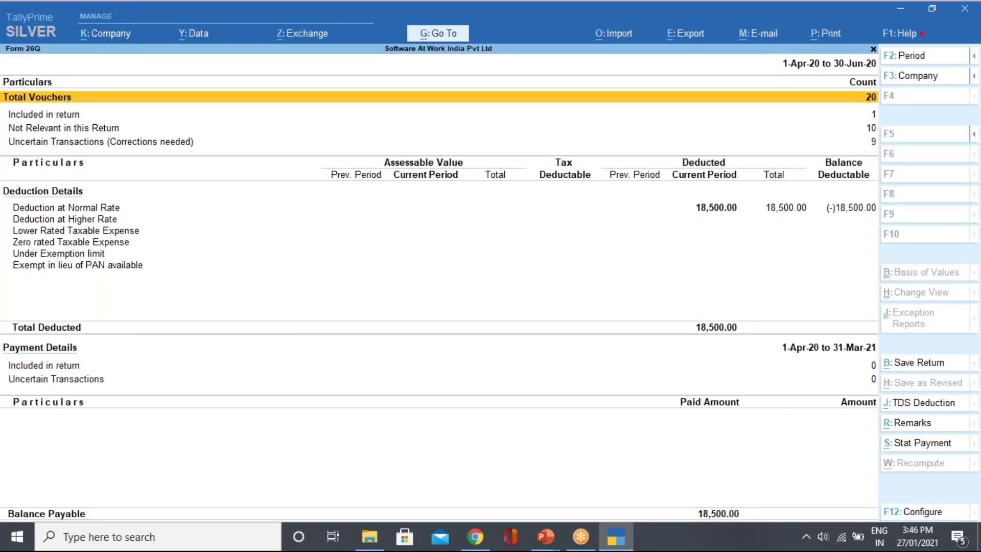
{"action": "key", "text": "Down"}
{"action": "key", "text": "Down"}
{"action": "key", "text": "Down"}
{"action": "key", "text": "Up"}
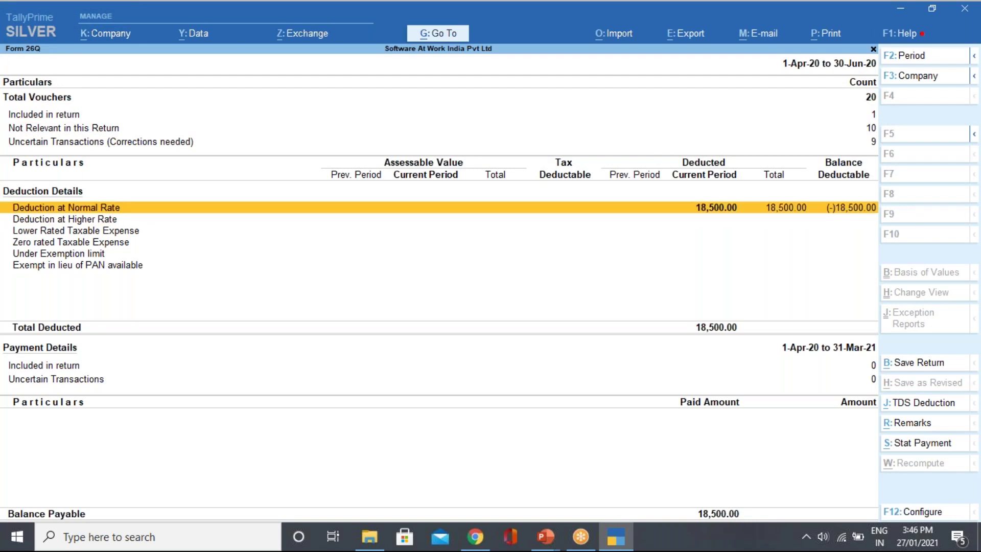
{"action": "key", "text": "Escape"}
{"action": "key", "text": "Escape"}
{"action": "key", "text": "Escape"}
{"action": "key", "text": "Escape"}
{"action": "key", "text": "Escape"}
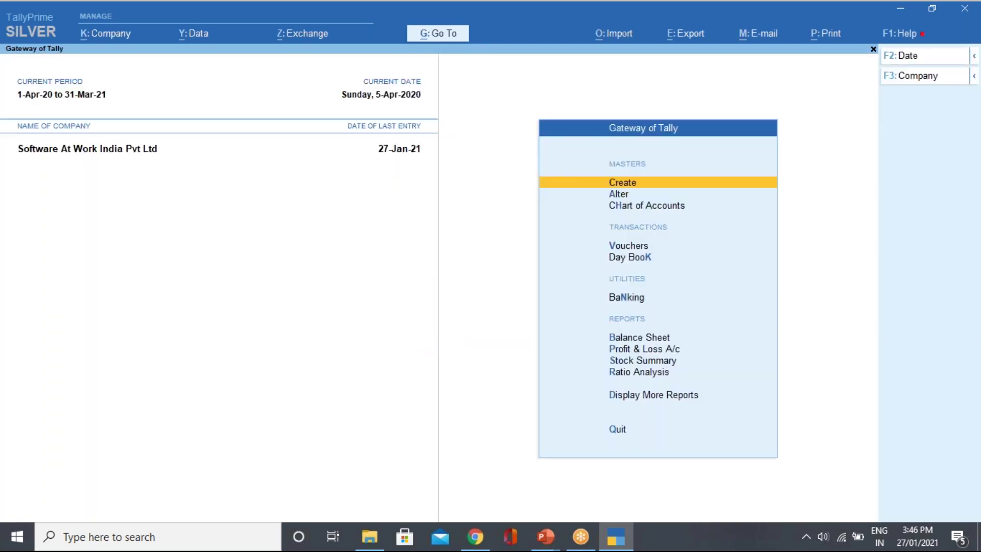
Review April's journal voucher 1 (Ram Pvt Ltd, 18,500) via the Statistics register, then return to Gateway of Tally.
{"action": "key", "text": "d"}
{"action": "key", "text": "s"}
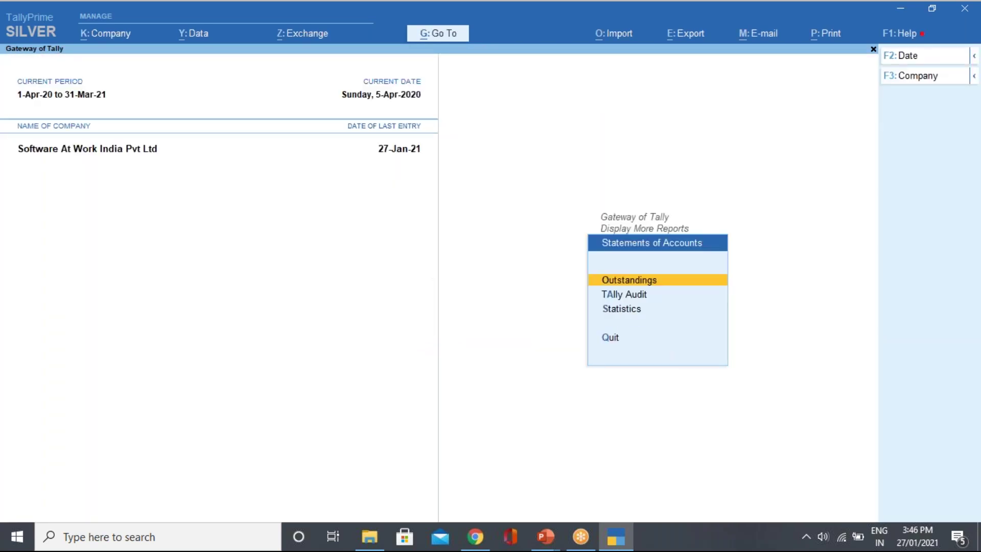
{"action": "key", "text": "s"}
{"action": "key", "text": "Down"}
{"action": "key", "text": "Down"}
{"action": "key", "text": "Down"}
{"action": "key", "text": "Down"}
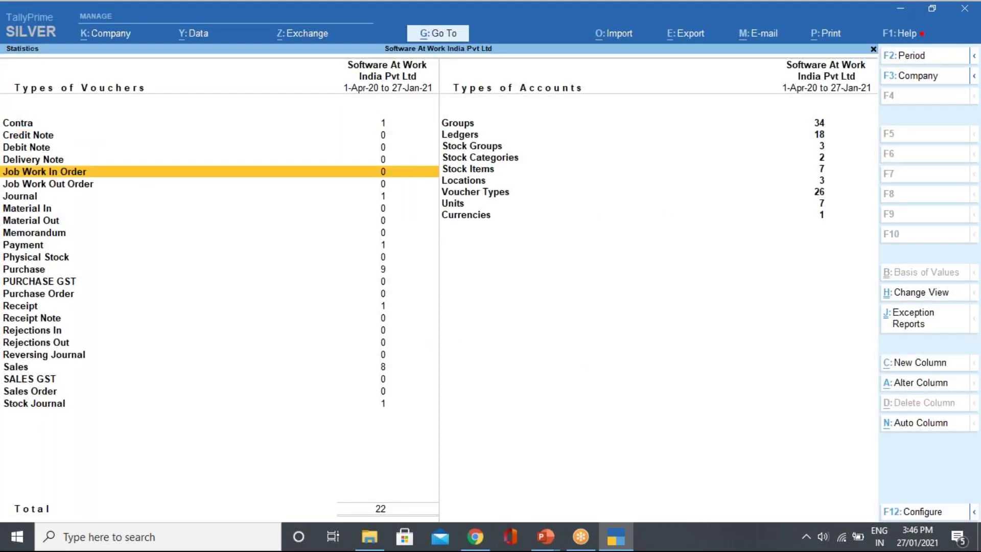
{"action": "key", "text": "Down"}
{"action": "key", "text": "Down"}
{"action": "key", "text": "Return"}
{"action": "key", "text": "Return"}
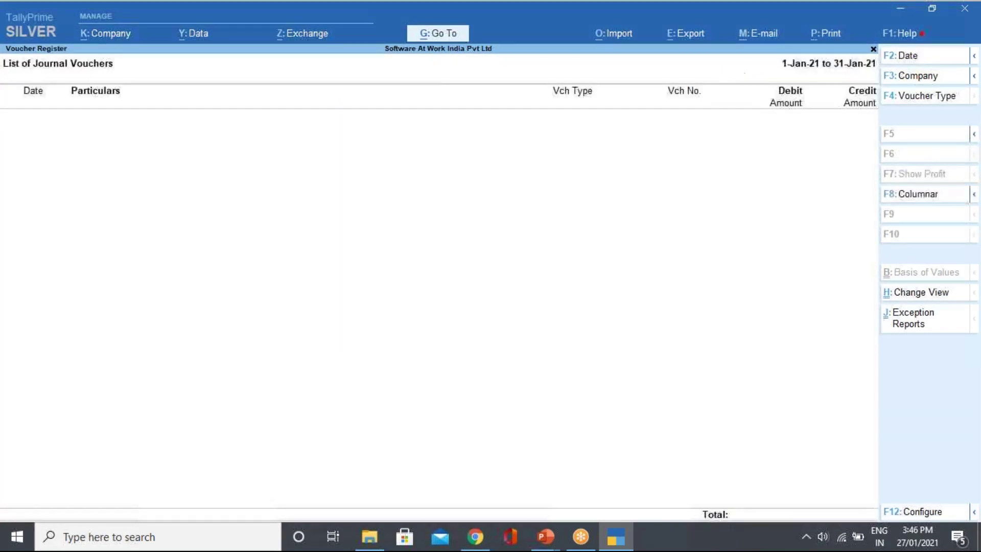
{"action": "key", "text": "Escape"}
{"action": "key", "text": "Up"}
{"action": "key", "text": "Up"}
{"action": "key", "text": "Up"}
{"action": "key", "text": "Up"}
{"action": "key", "text": "Up"}
{"action": "key", "text": "Up"}
{"action": "key", "text": "Up"}
{"action": "key", "text": "Up"}
{"action": "key", "text": "Up"}
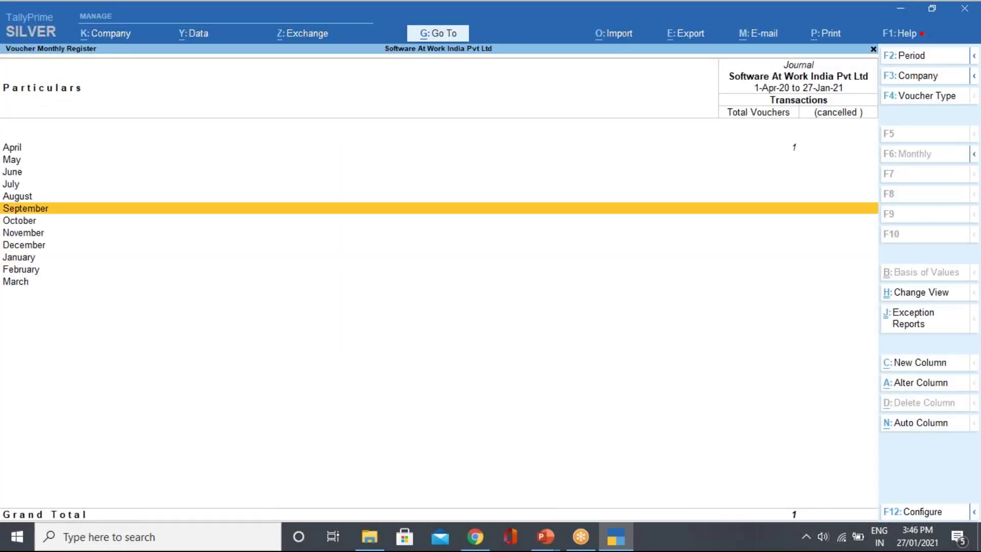
{"action": "key", "text": "Return"}
{"action": "key", "text": "Return"}
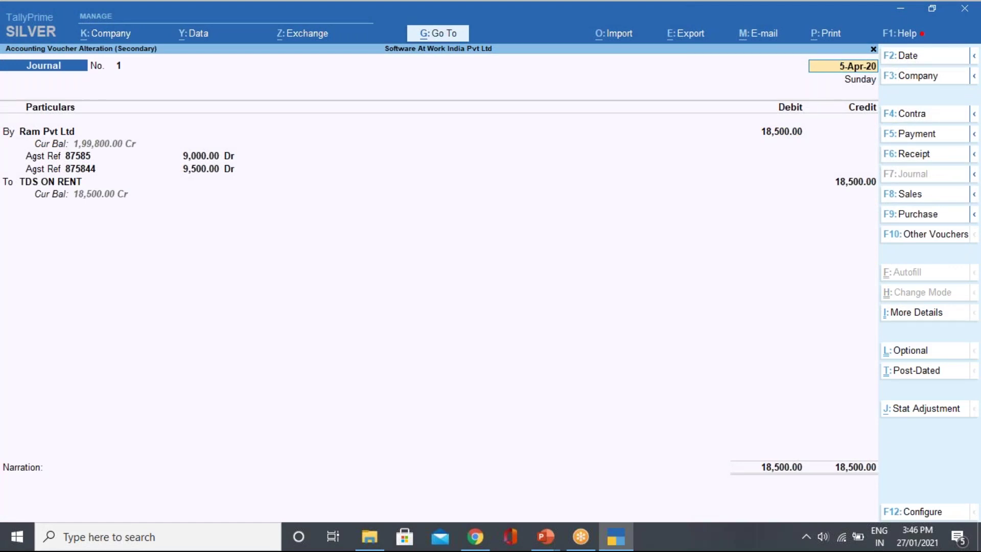
{"action": "key", "text": "Escape"}
{"action": "key", "text": "Escape"}
{"action": "key", "text": "Escape"}
{"action": "key", "text": "Escape"}
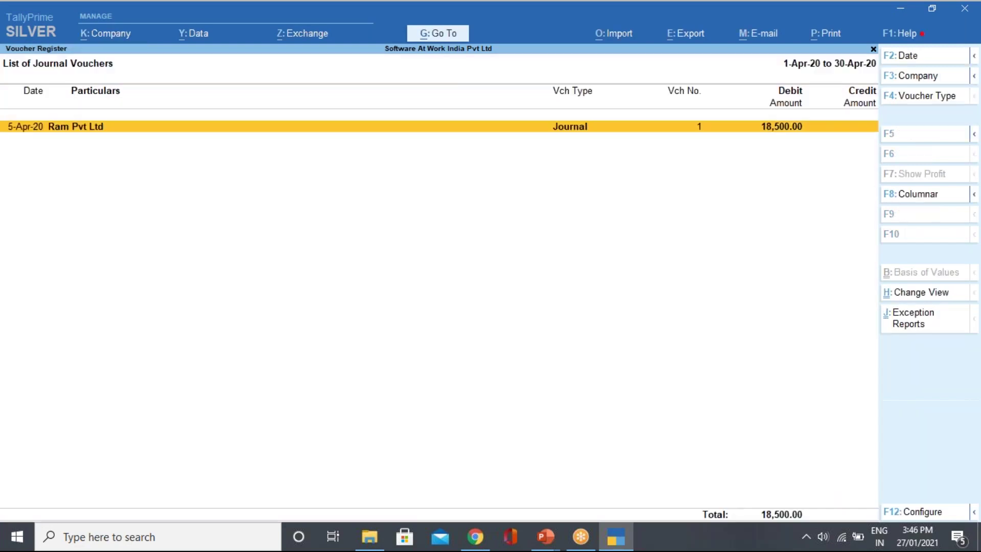
{"action": "key", "text": "Escape"}
{"action": "key", "text": "Escape"}
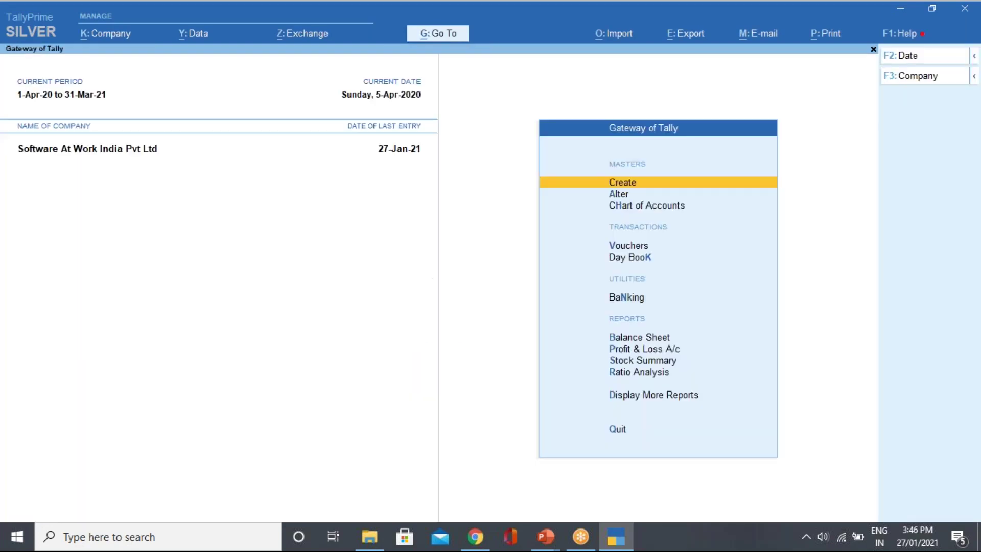
Start journal voucher 2 debiting Rent with 90,000.
{"action": "key", "text": "v"}
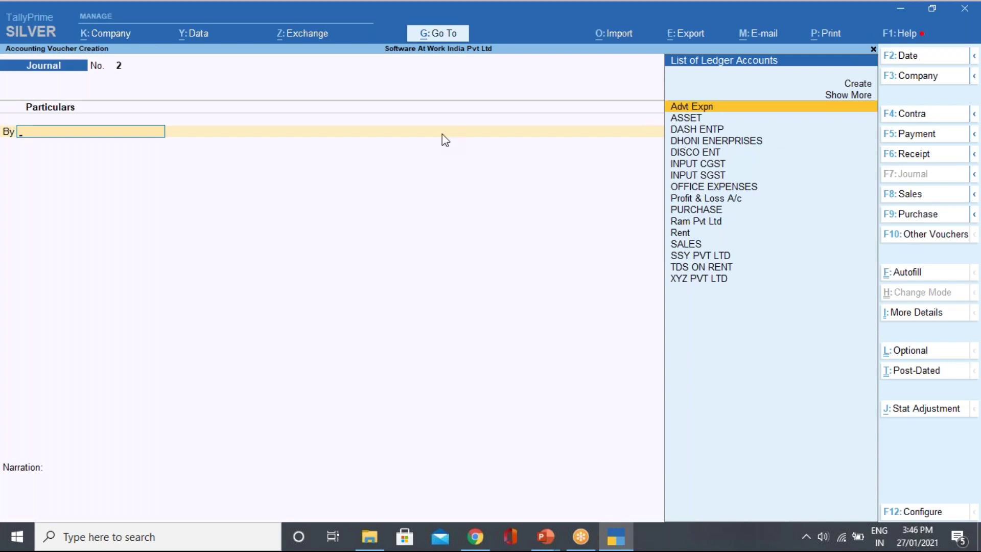
{"action": "key", "text": "Down"}
{"action": "key", "text": "Down"}
{"action": "key", "text": "Down"}
{"action": "key", "text": "Down"}
{"action": "key", "text": "Down"}
{"action": "key", "text": "Down"}
{"action": "key", "text": "Down"}
{"action": "key", "text": "Down"}
{"action": "key", "text": "Down"}
{"action": "key", "text": "Down"}
{"action": "key", "text": "Down"}
{"action": "key", "text": "Down"}
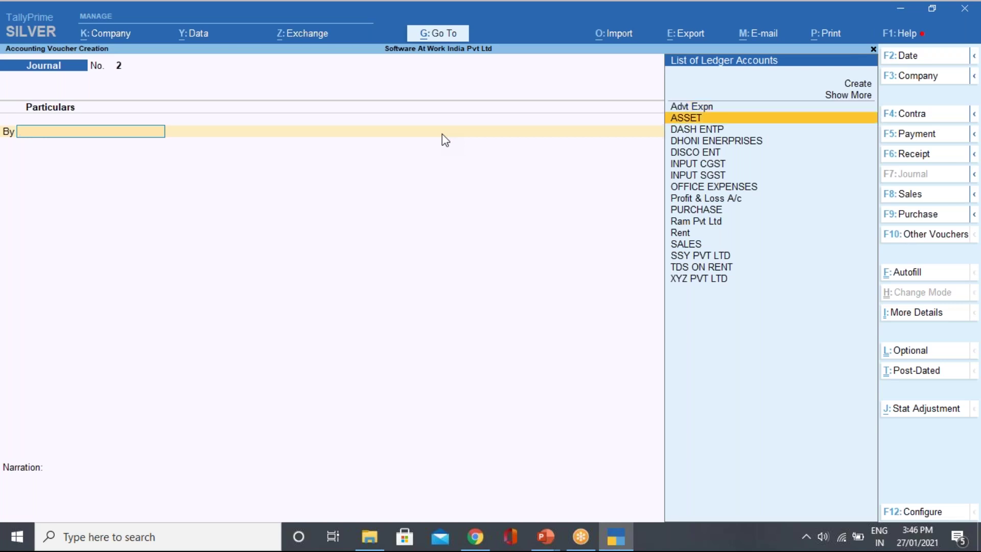
{"action": "key", "text": "Return"}
{"action": "key", "text": "Return"}
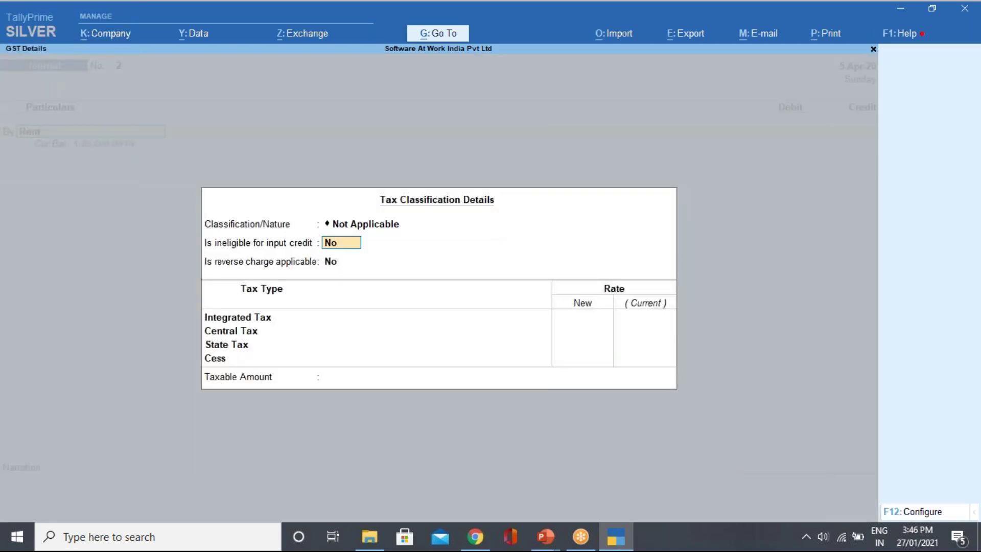
{"action": "key", "text": "Return"}
{"action": "key", "text": "Return"}
{"action": "key", "text": "Return"}
{"action": "key", "text": "Return"}
{"action": "key", "text": "Return"}
{"action": "key", "text": "Return"}
{"action": "key", "text": "Return"}
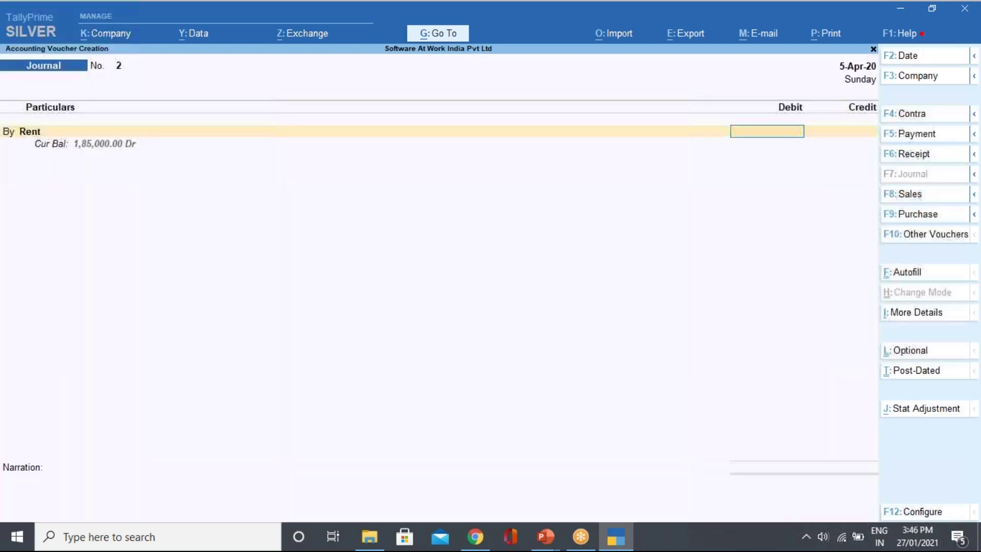
{"action": "type", "text": "90000"}
{"action": "key", "text": "Return"}
{"action": "key", "text": "Return"}
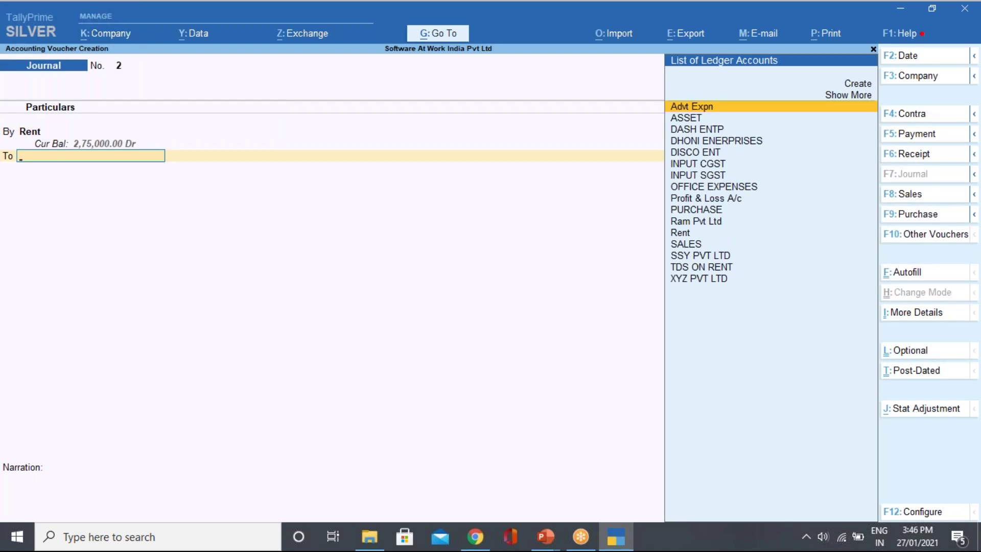
Credit Ram Pvt Ltd 81,000 and choose New Ref as the bill reference type.
{"action": "key", "text": "Down"}
{"action": "key", "text": "Down"}
{"action": "key", "text": "Down"}
{"action": "key", "text": "Down"}
{"action": "key", "text": "Down"}
{"action": "key", "text": "Down"}
{"action": "key", "text": "Down"}
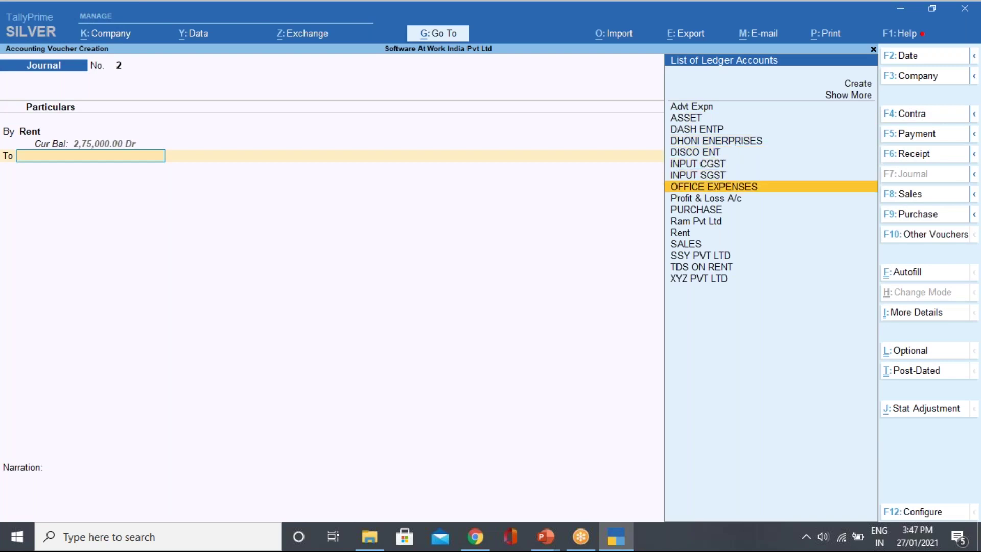
{"action": "key", "text": "Down"}
{"action": "key", "text": "Down"}
{"action": "key", "text": "Down"}
{"action": "key", "text": "Return"}
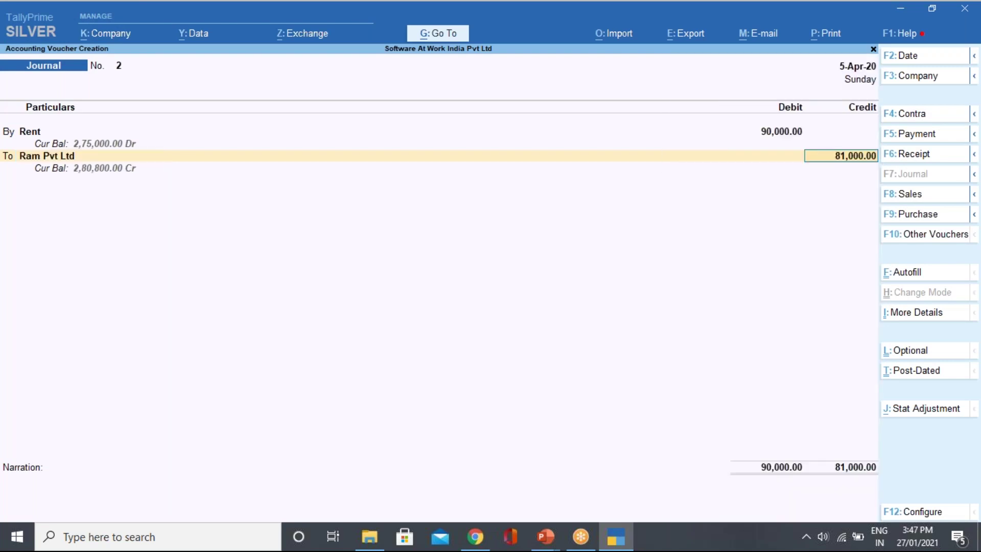
{"action": "key", "text": "Return"}
{"action": "key", "text": "Return"}
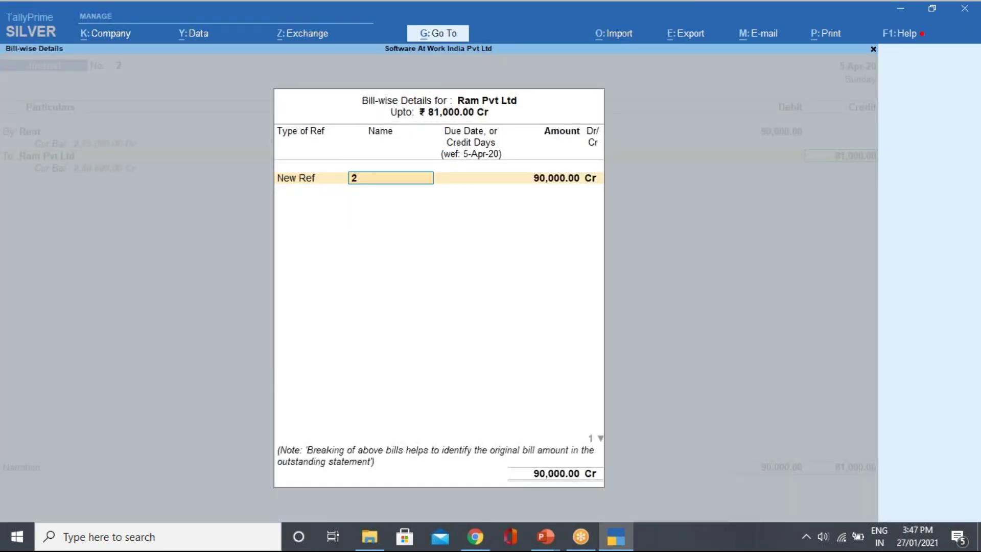
{"action": "key", "text": "shift+Tab"}
{"action": "key", "text": "Up"}
{"action": "key", "text": "Return"}
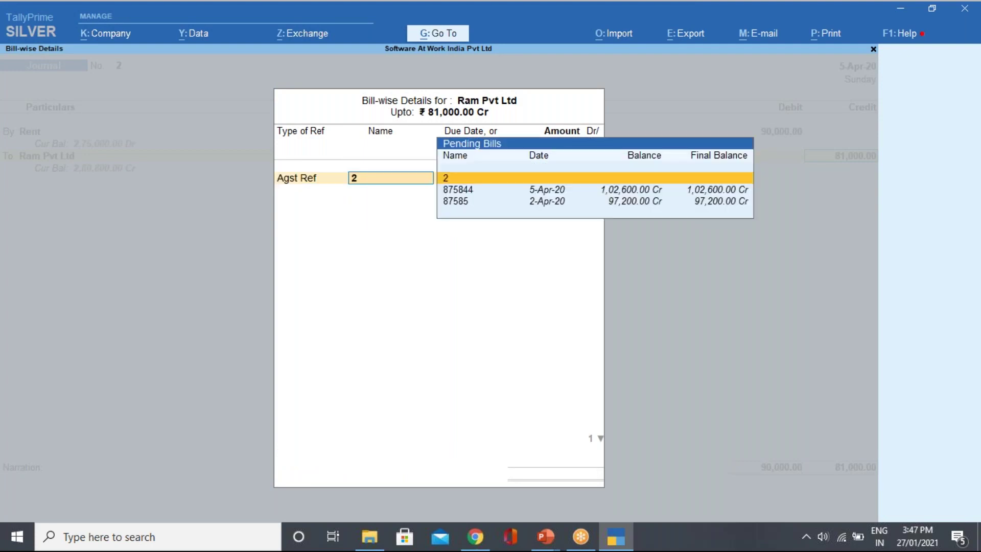
{"action": "key", "text": "Down"}
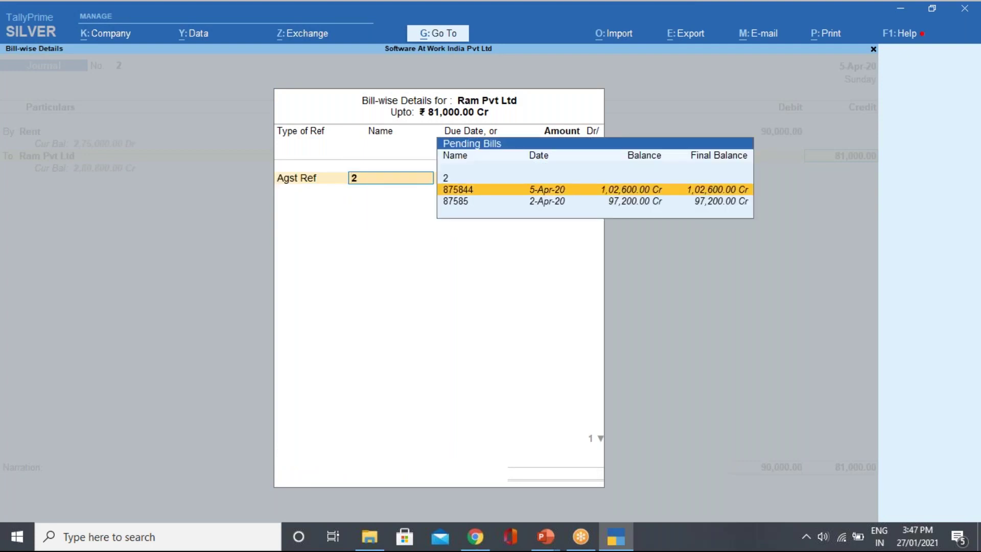
{"action": "key", "text": "Up"}
{"action": "key", "text": "shift+Tab"}
{"action": "key", "text": "Down"}
{"action": "key", "text": "Return"}
{"action": "key", "text": "Return"}
Name the new bill references JV/2 and 2 for Ram Pvt Ltd.
{"action": "key", "text": "shift+Tab"}
{"action": "type", "text": "JV/"}
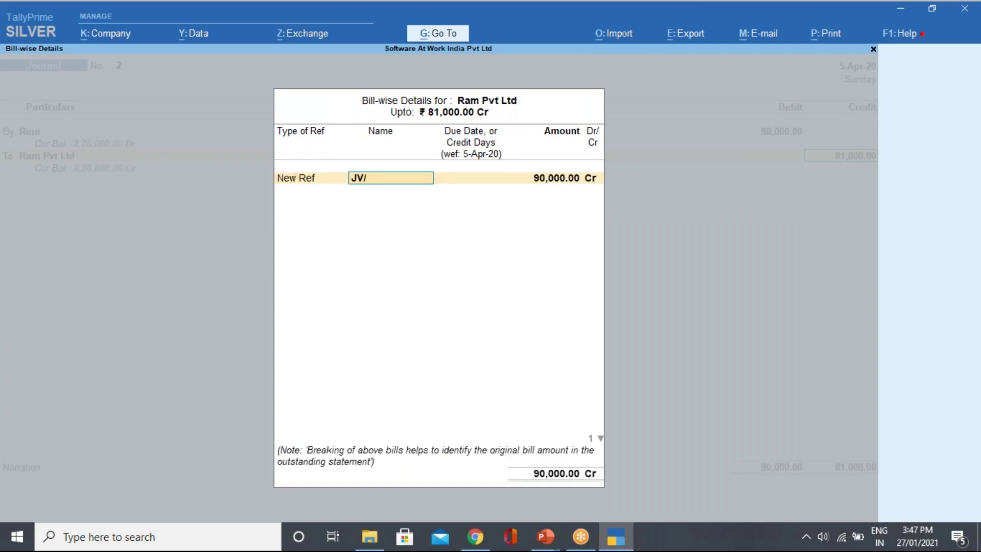
{"action": "type", "text": "2"}
{"action": "key", "text": "Return"}
{"action": "key", "text": "Return"}
{"action": "key", "text": "Return"}
{"action": "key", "text": "Return"}
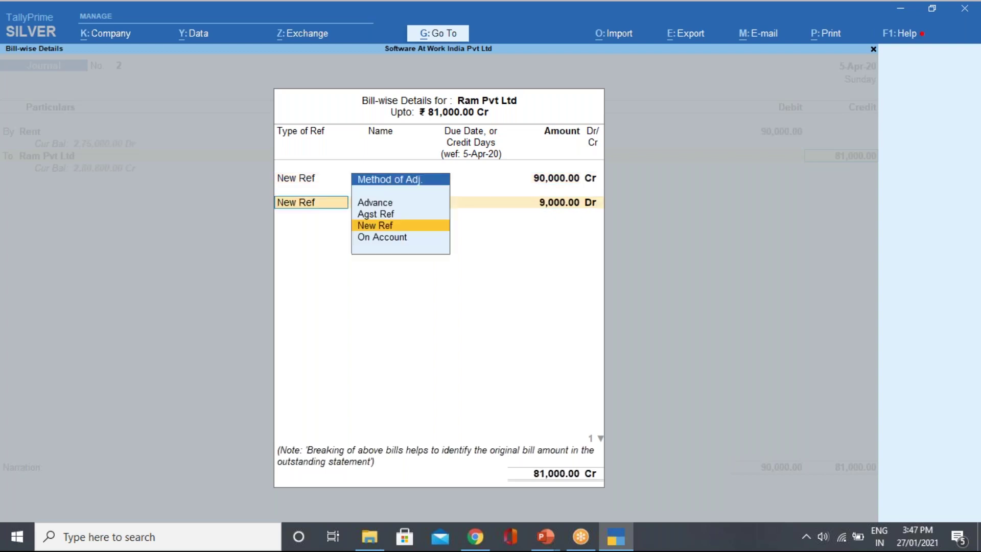
{"action": "key", "text": "Return"}
{"action": "key", "text": "Return"}
{"action": "key", "text": "shift+Tab"}
{"action": "key", "text": "Return"}
{"action": "key", "text": "Return"}
{"action": "key", "text": "Return"}
{"action": "key", "text": "Return"}
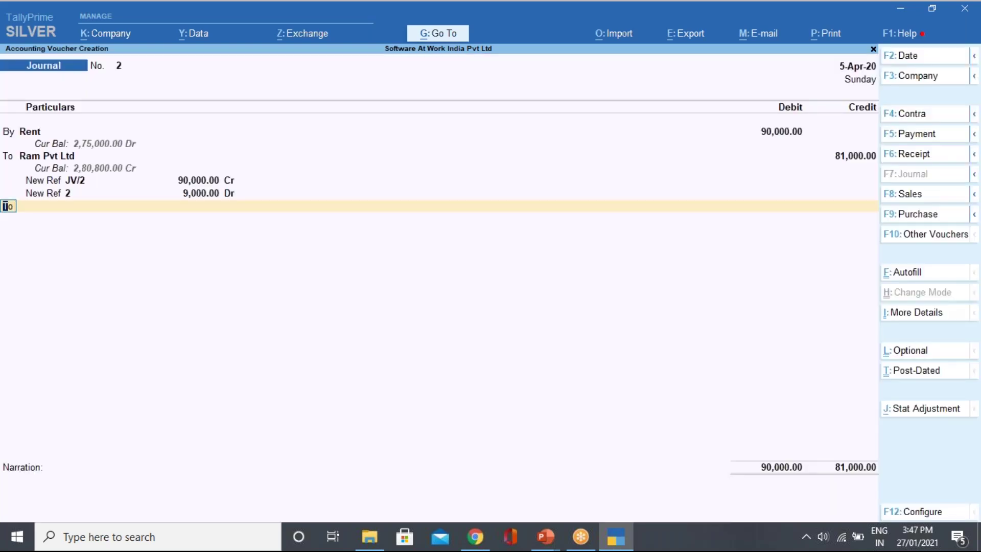
{"action": "key", "text": "Return"}
Credit TDS ON RENT with the remaining 9,000.
{"action": "type", "text": "T"}
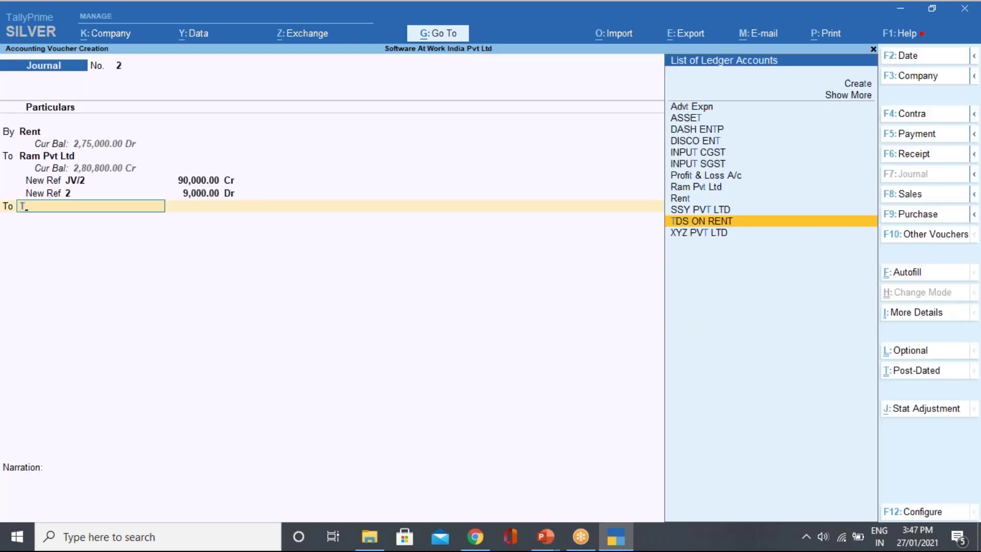
{"action": "key", "text": "Return"}
{"action": "key", "text": "Return"}
{"action": "key", "text": "Return"}
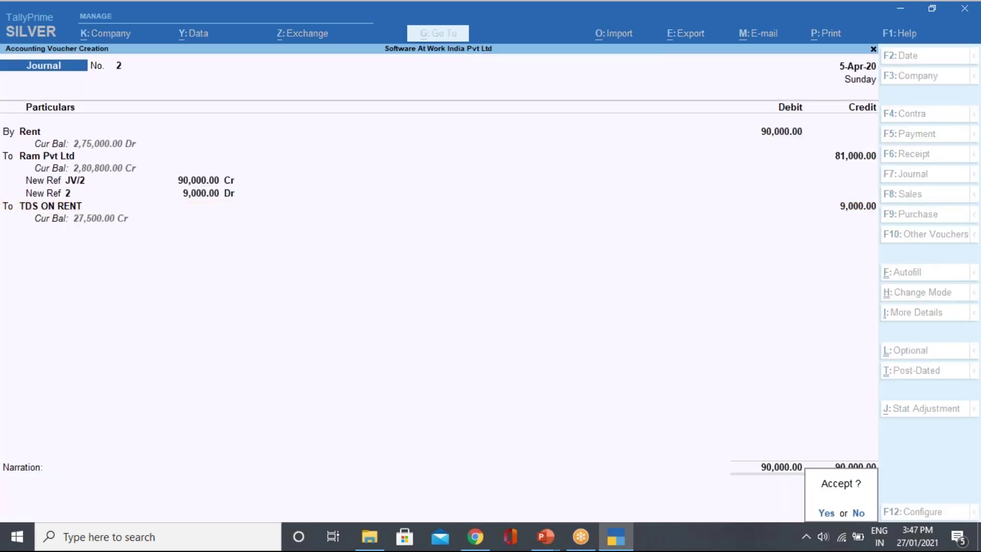
{"action": "key", "text": "Return"}
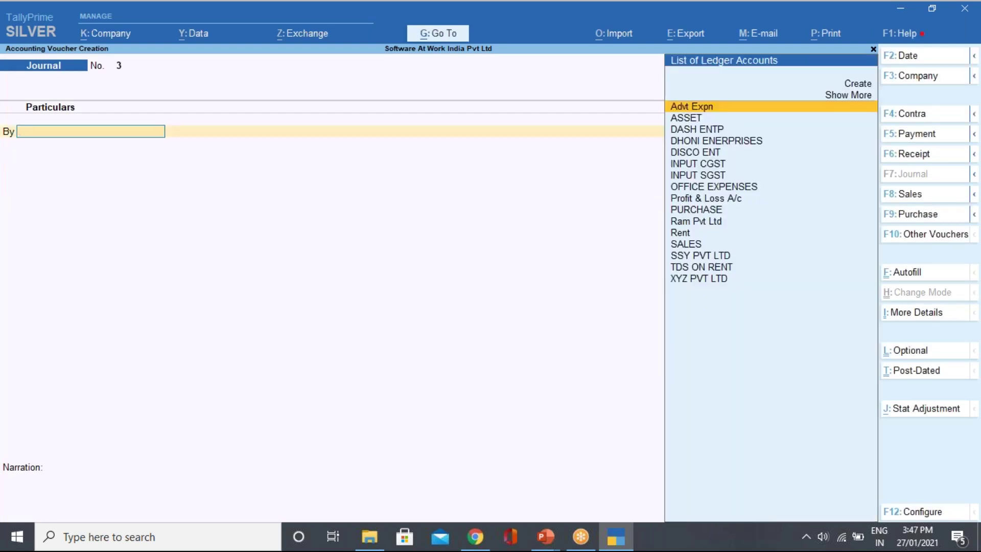
Quit the journal entry and open the ledger list for alteration.
{"action": "key", "text": "Escape"}
{"action": "key", "text": "Return"}
{"action": "key", "text": "Escape"}
{"action": "key", "text": "Escape"}
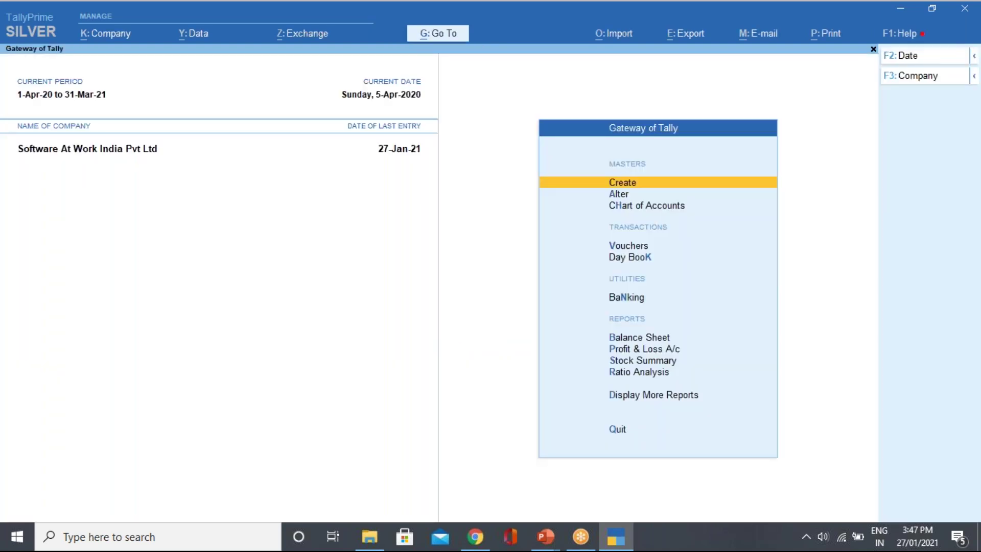
{"action": "key", "text": "Down"}
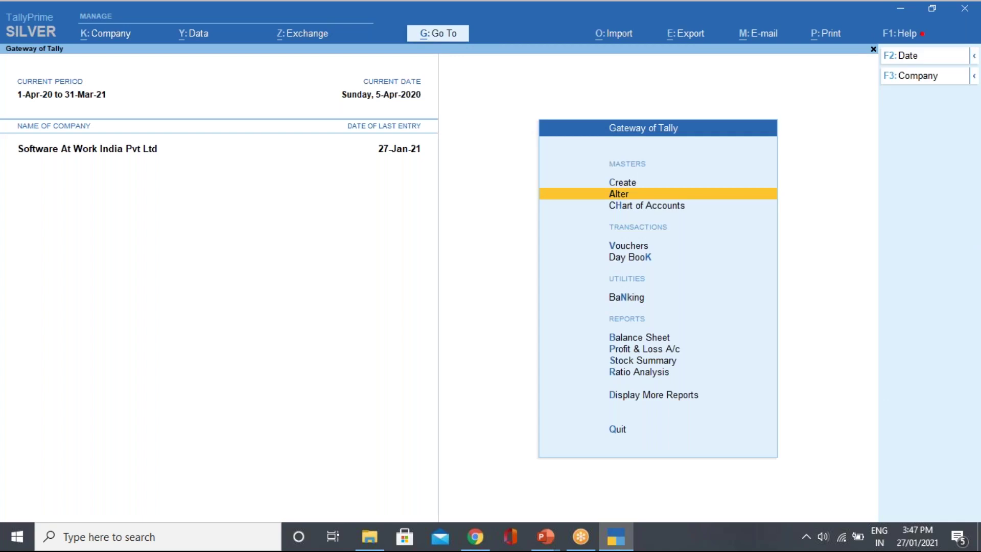
{"action": "key", "text": "Return"}
{"action": "key", "text": "Down"}
{"action": "key", "text": "Up"}
{"action": "key", "text": "Return"}
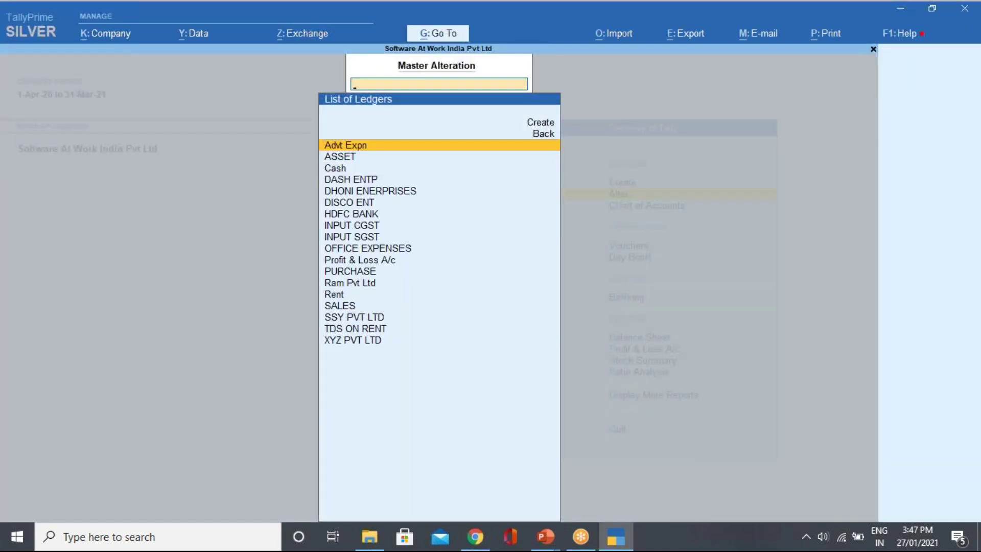
Set Is TDS applicable to Not Applicable on the INPUT CGST ledger and save it.
{"action": "key", "text": "Down"}
{"action": "key", "text": "Down"}
{"action": "key", "text": "Down"}
{"action": "key", "text": "Down"}
{"action": "key", "text": "Down"}
{"action": "key", "text": "Down"}
{"action": "key", "text": "Down"}
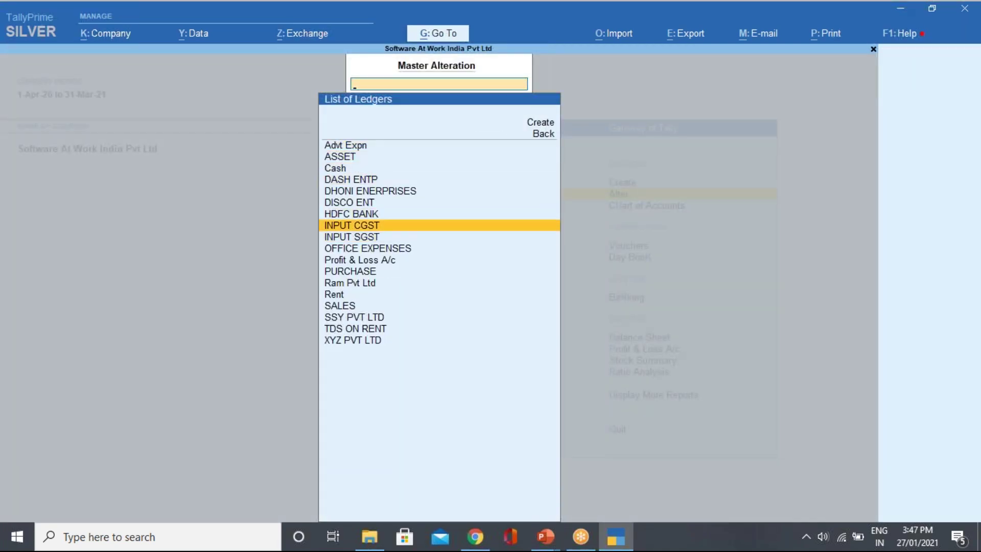
{"action": "key", "text": "Return"}
{"action": "key", "text": "Return"}
{"action": "key", "text": "Return"}
{"action": "key", "text": "Return"}
{"action": "key", "text": "Return"}
{"action": "key", "text": "Return"}
{"action": "key", "text": "Return"}
{"action": "key", "text": "Return"}
{"action": "key", "text": "Return"}
{"action": "key", "text": "Return"}
{"action": "key", "text": "BackSpace"}
{"action": "key", "text": "Up"}
{"action": "key", "text": "Up"}
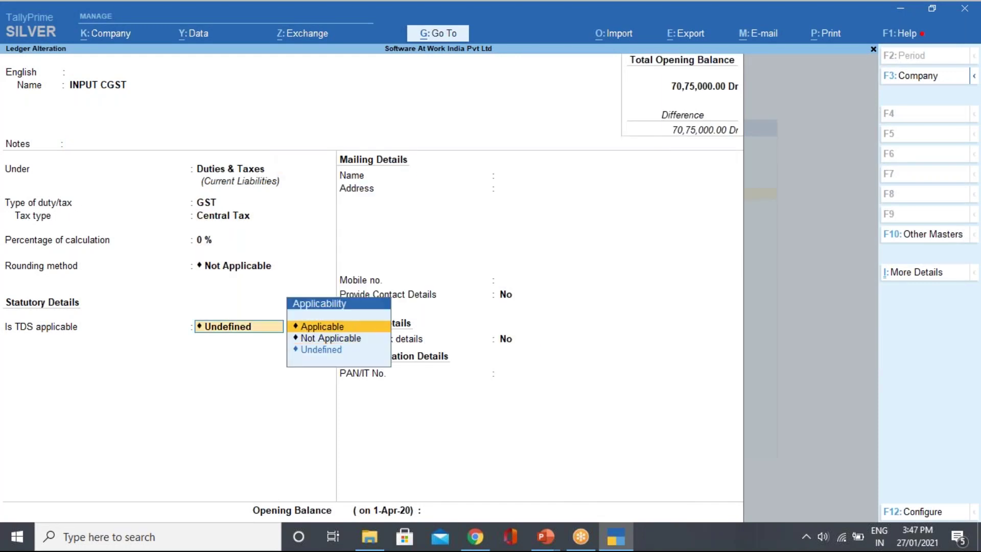
{"action": "key", "text": "Down"}
{"action": "key", "text": "Return"}
{"action": "key", "text": "Return"}
Set TDS to Not Applicable on the INPUT SGST ledger and return to the main menu.
{"action": "key", "text": "Return"}
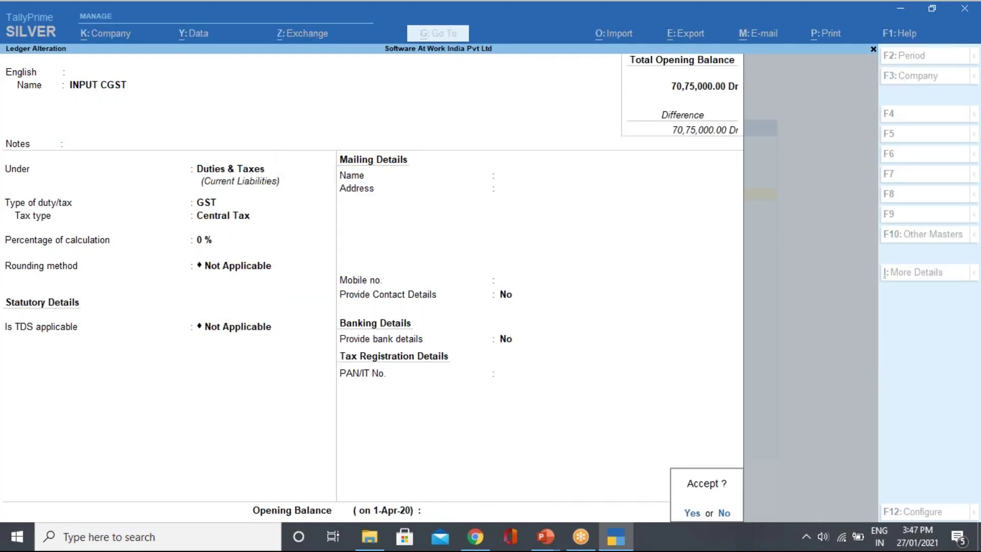
{"action": "key", "text": "Return"}
{"action": "key", "text": "Down"}
{"action": "key", "text": "Return"}
{"action": "key", "text": "Return"}
{"action": "key", "text": "Return"}
{"action": "key", "text": "Return"}
{"action": "key", "text": "Return"}
{"action": "key", "text": "Return"}
{"action": "key", "text": "Return"}
{"action": "key", "text": "Return"}
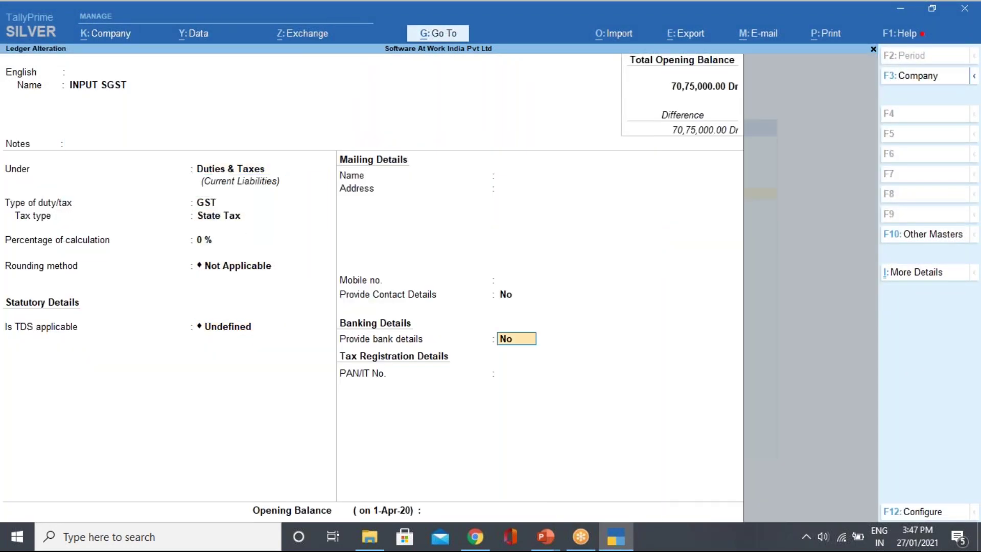
{"action": "key", "text": "BackSpace"}
{"action": "key", "text": "Up"}
{"action": "key", "text": "Return"}
{"action": "key", "text": "Return"}
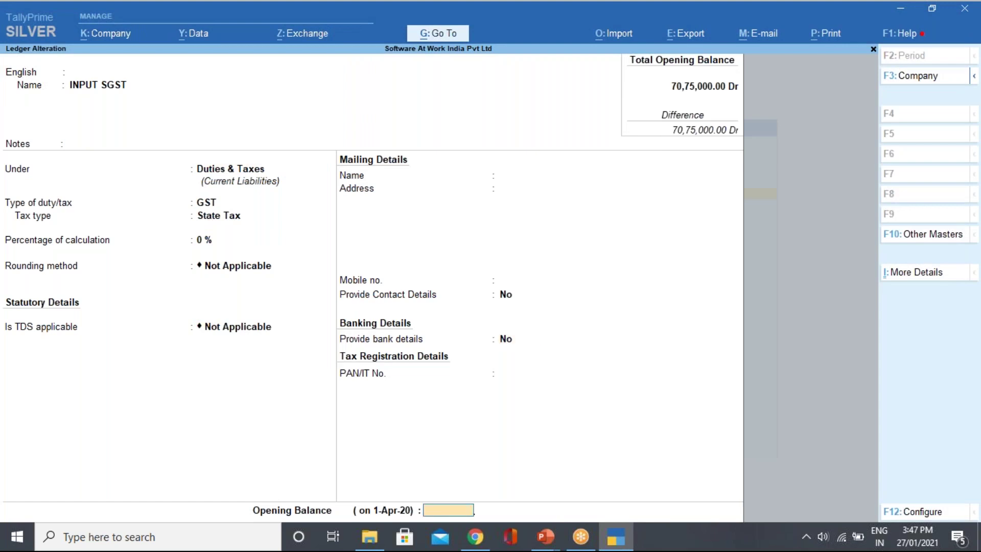
{"action": "key", "text": "Return"}
{"action": "key", "text": "Return"}
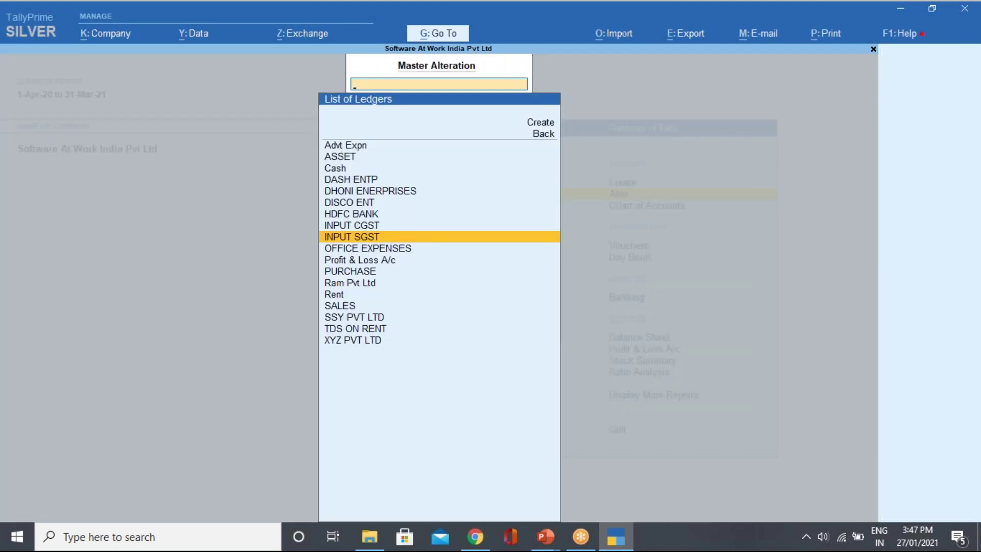
{"action": "key", "text": "Escape"}
{"action": "key", "text": "Up"}
Open Form 26Q from Statutory Reports > TDS Reports.
{"action": "key", "text": "d"}
{"action": "key", "text": "o"}
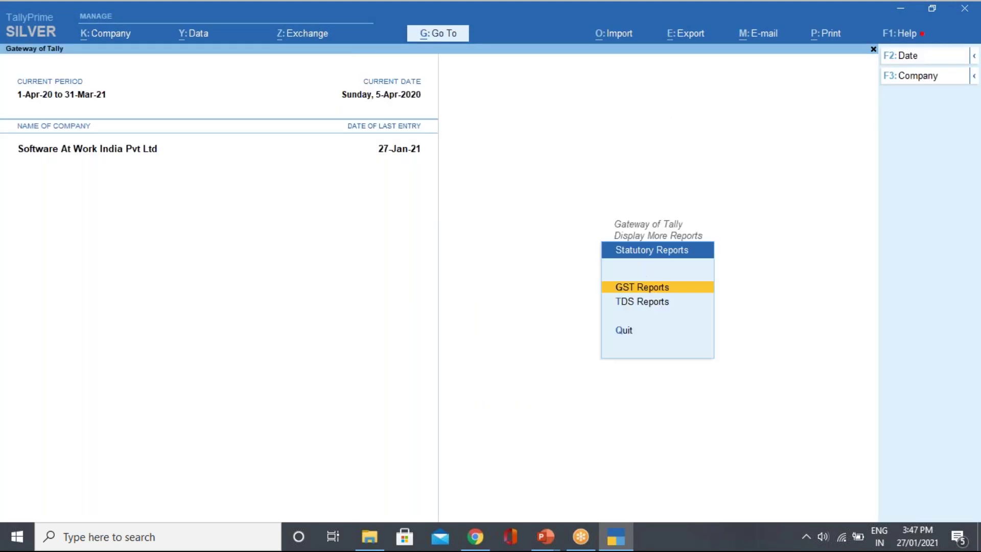
{"action": "key", "text": "Return"}
{"action": "key", "text": "Escape"}
{"action": "key", "text": "Down"}
{"action": "key", "text": "Return"}
{"action": "key", "text": "Down"}
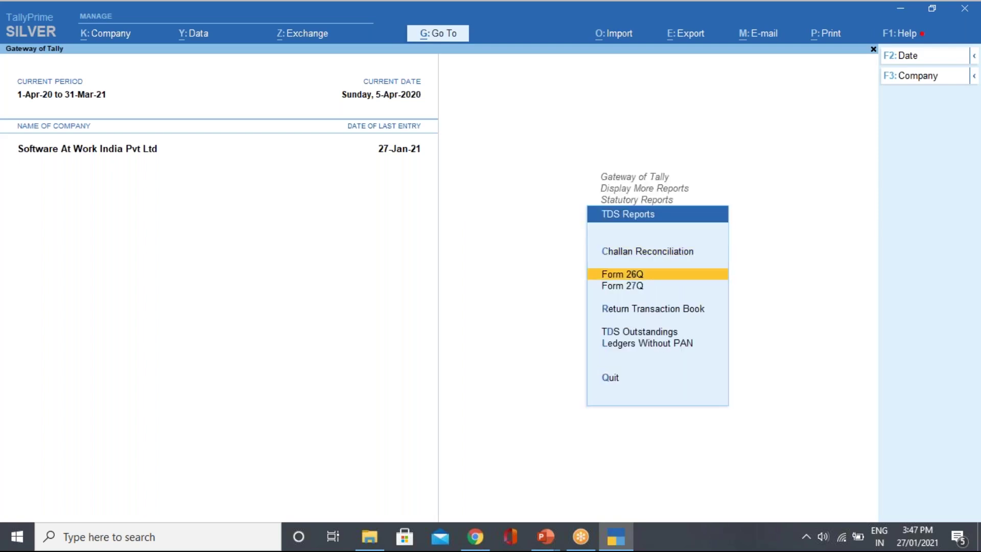
{"action": "key", "text": "Return"}
Set the report period to 1-Apr-20 through 30-Jun-20.
{"action": "left_click", "coordinate": [906, 58]}
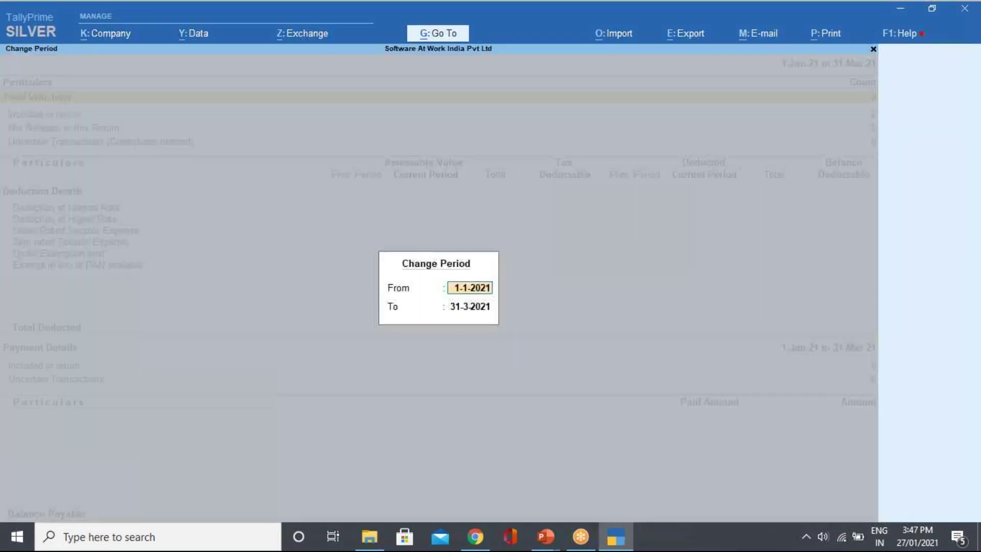
{"action": "type", "text": "1.4"}
{"action": "key", "text": "Return"}
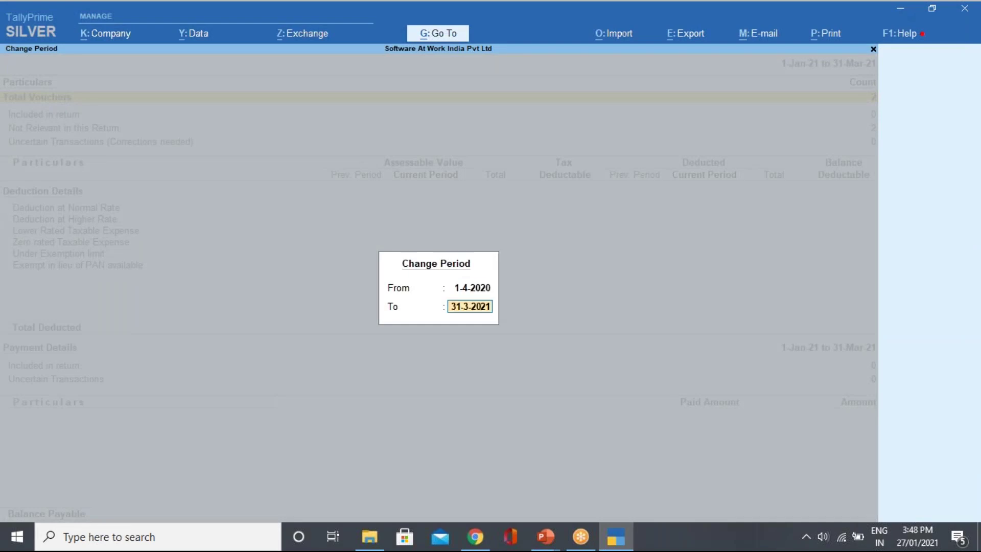
{"action": "type", "text": "30.6"}
{"action": "key", "text": "Return"}
Drill into Ram Pvt Ltd's 27,500 normal-rate deduction, then close the report to the gateway.
{"action": "key", "text": "Down"}
{"action": "key", "text": "Down"}
{"action": "key", "text": "Down"}
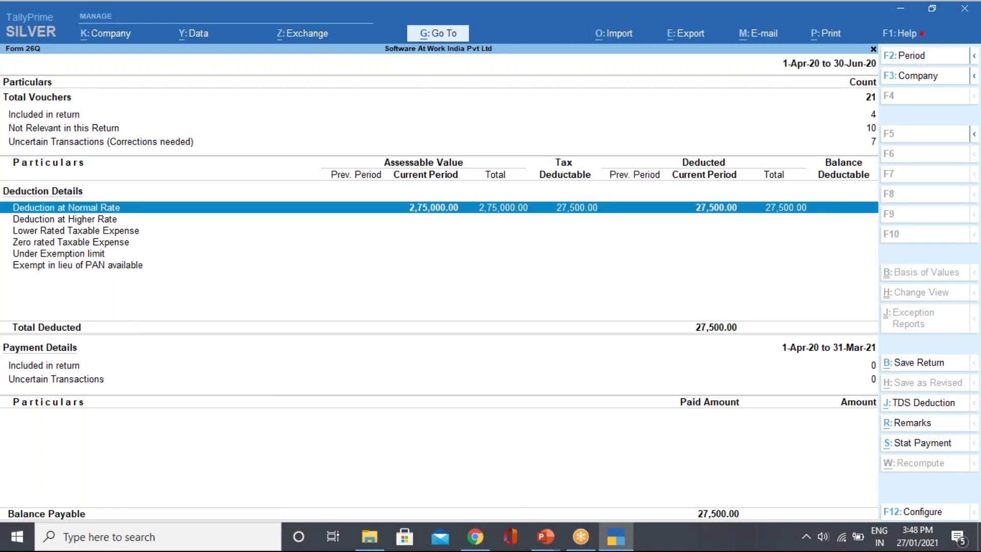
{"action": "key", "text": "Return"}
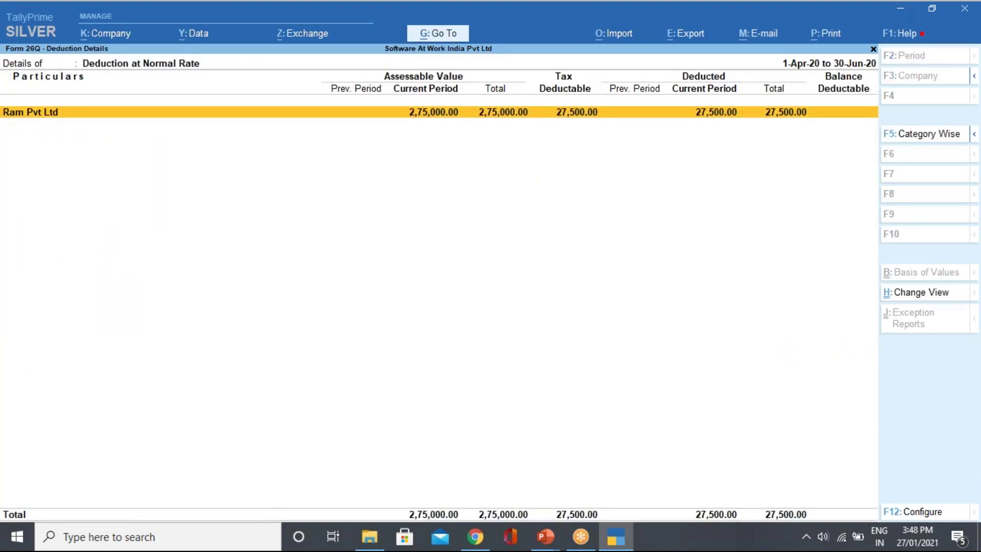
{"action": "key", "text": "Return"}
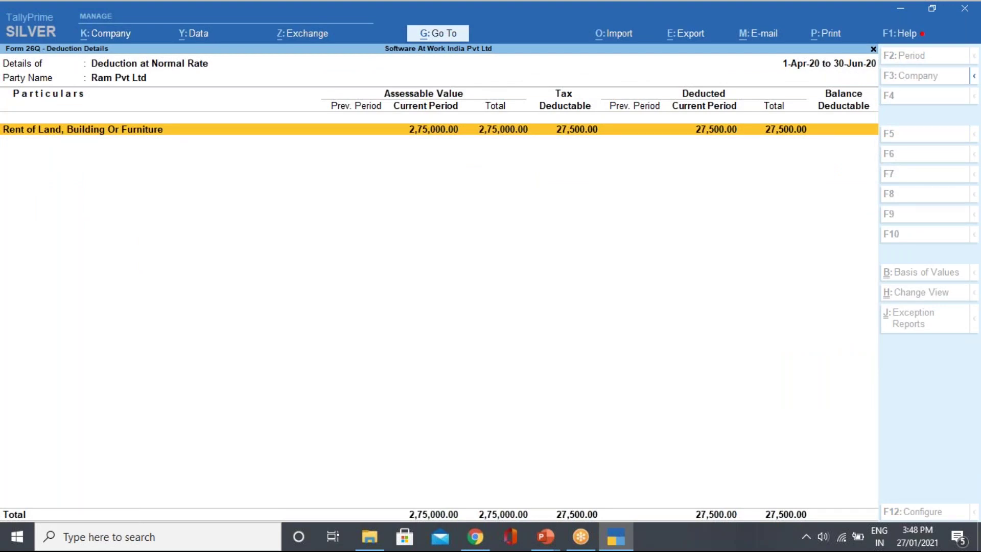
{"action": "key", "text": "Escape"}
{"action": "key", "text": "Escape"}
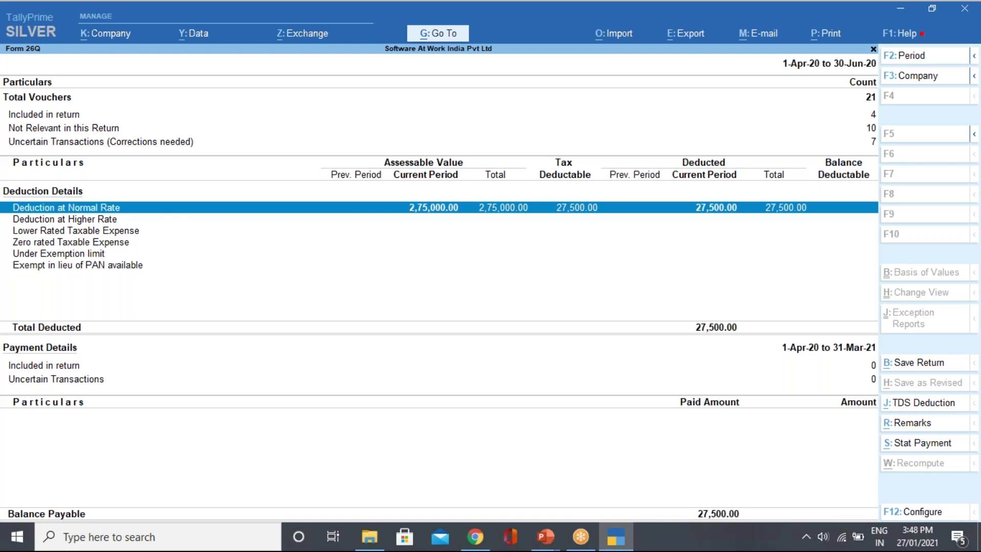
{"action": "key", "text": "Escape"}
{"action": "key", "text": "Escape"}
{"action": "key", "text": "Escape"}
{"action": "key", "text": "Escape"}
{"action": "key", "text": "Escape"}
{"action": "key", "text": "Escape"}
{"action": "key", "text": "Escape"}
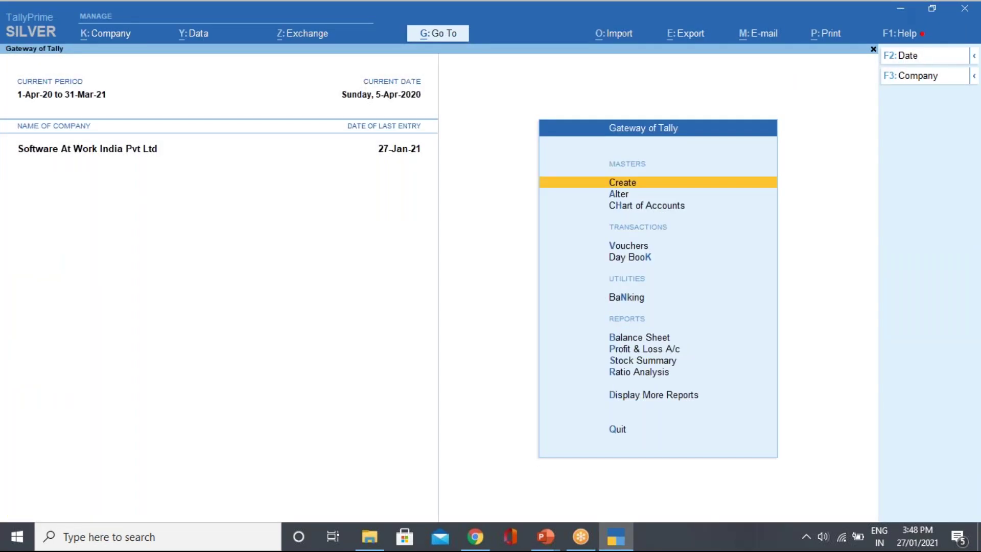
Create ledger Ganesh Entp under Sundry Creditors: TDS deductible, Individual/HUF - Resident, not deducted in same voucher.
{"action": "key", "text": "Return"}
{"action": "key", "text": "Down"}
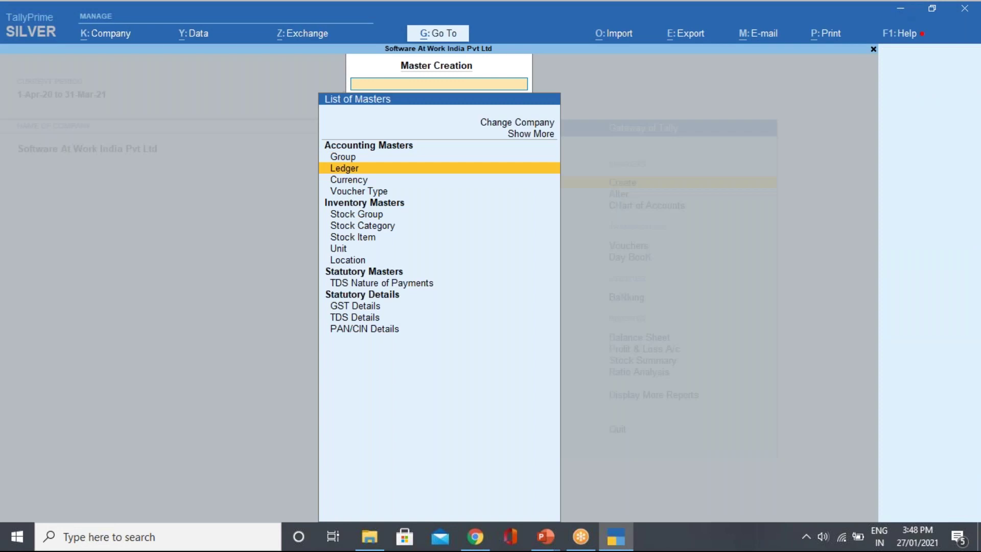
{"action": "key", "text": "Return"}
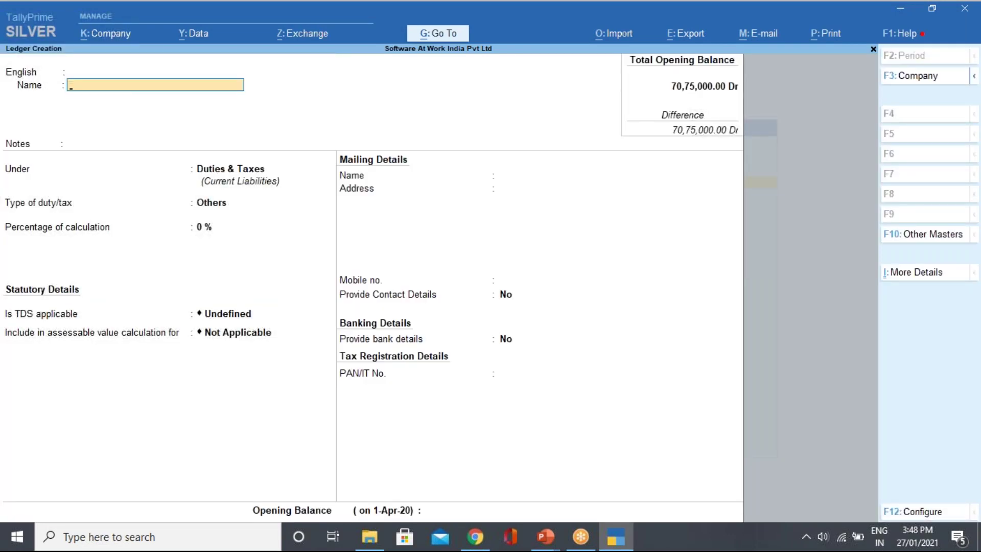
{"action": "type", "text": "Ganesh Entp"}
{"action": "key", "text": "Return"}
{"action": "key", "text": "Return"}
{"action": "key", "text": "Return"}
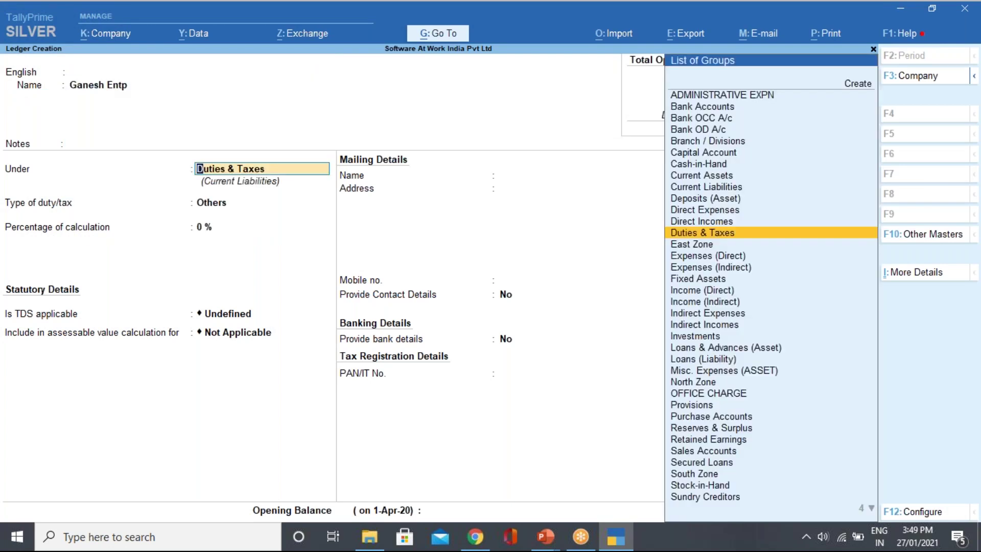
{"action": "type", "text": "Sun"}
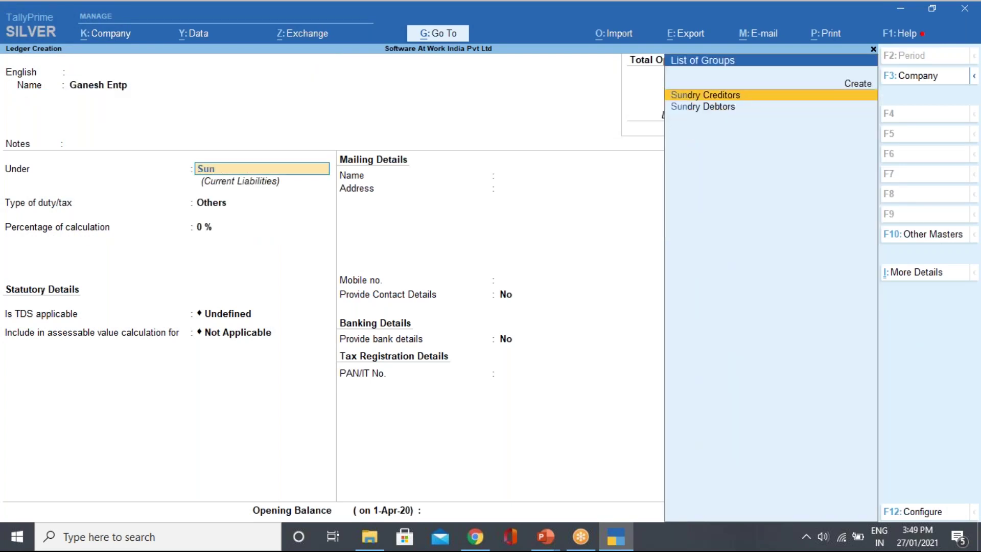
{"action": "key", "text": "Return"}
{"action": "key", "text": "Return"}
{"action": "key", "text": "Return"}
{"action": "key", "text": "Return"}
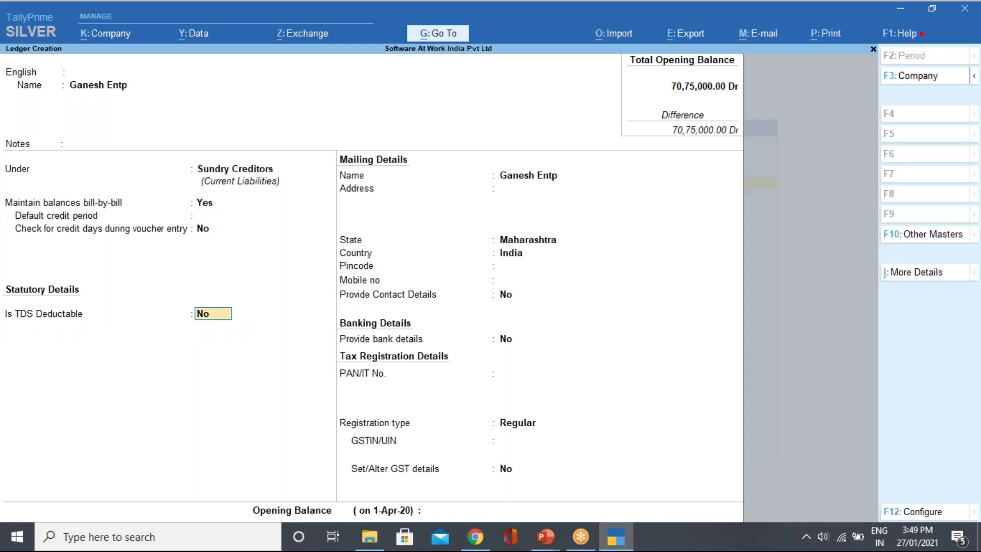
{"action": "type", "text": "y"}
{"action": "key", "text": "Return"}
{"action": "key", "text": "Down"}
{"action": "key", "text": "Down"}
{"action": "key", "text": "Down"}
{"action": "key", "text": "Down"}
{"action": "key", "text": "Down"}
{"action": "key", "text": "Down"}
{"action": "key", "text": "Down"}
{"action": "key", "text": "Down"}
{"action": "key", "text": "Down"}
{"action": "key", "text": "Down"}
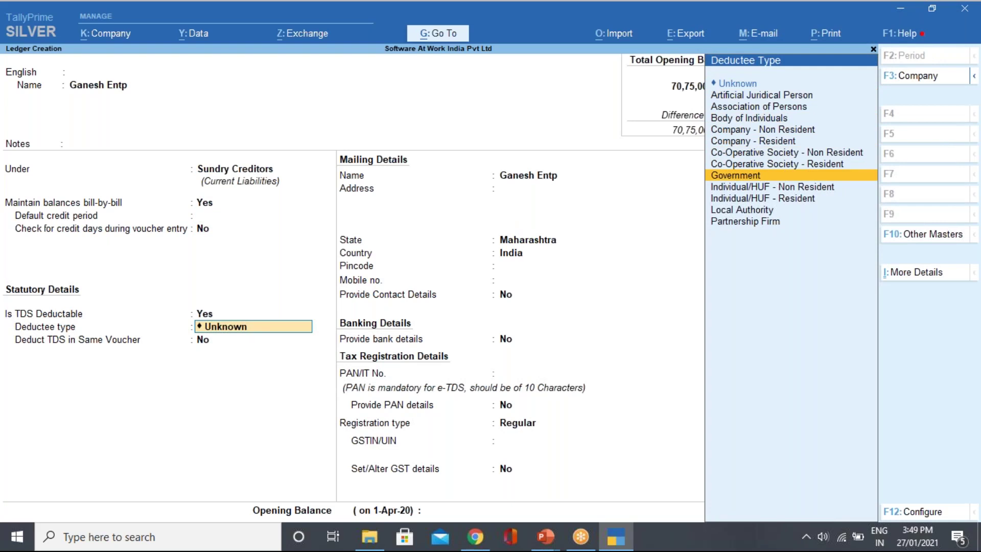
{"action": "key", "text": "Return"}
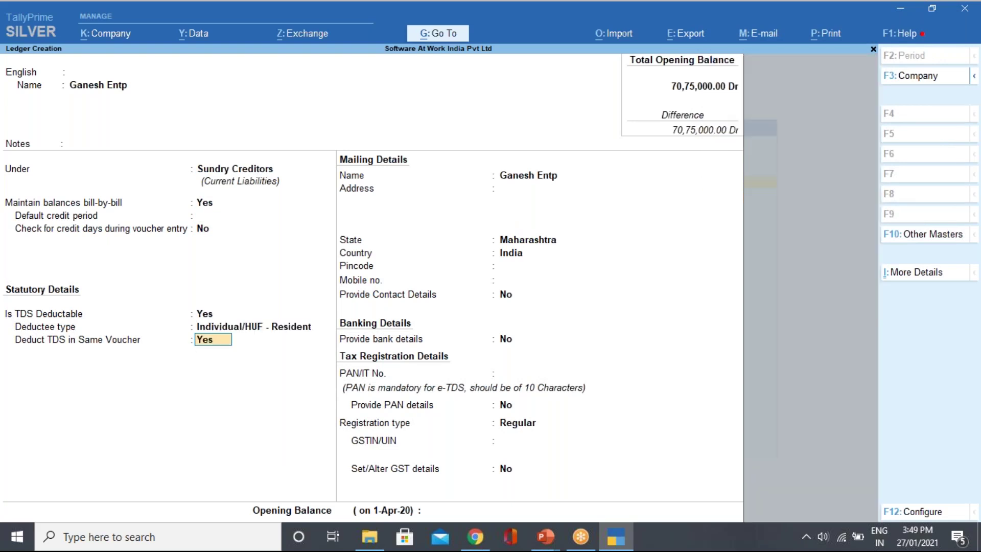
{"action": "type", "text": "n"}
{"action": "key", "text": "Return"}
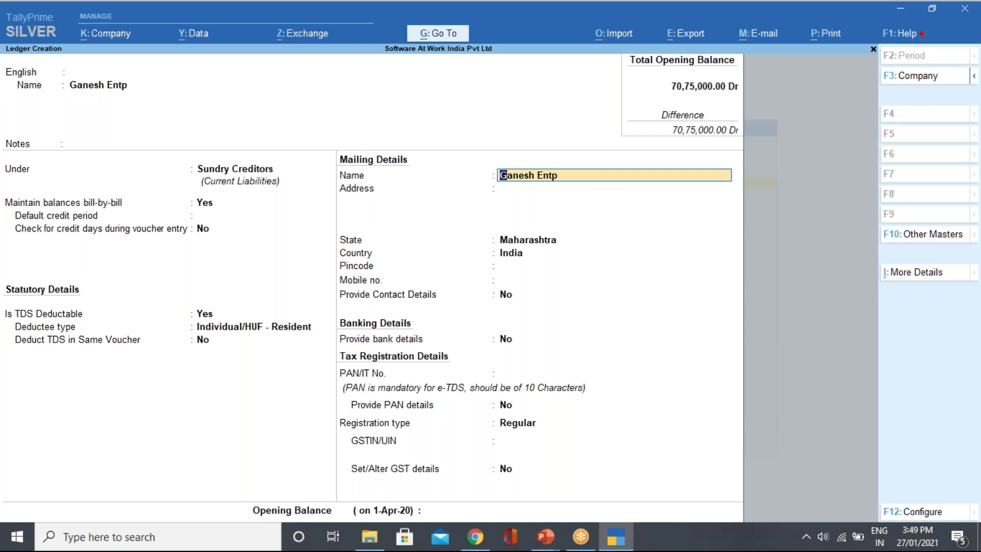
Enter the PAN number and the name on PAN, keep Regular registration, and save the ledger.
{"action": "key", "text": "Return"}
{"action": "key", "text": "Return"}
{"action": "key", "text": "Return"}
{"action": "key", "text": "Return"}
{"action": "key", "text": "Return"}
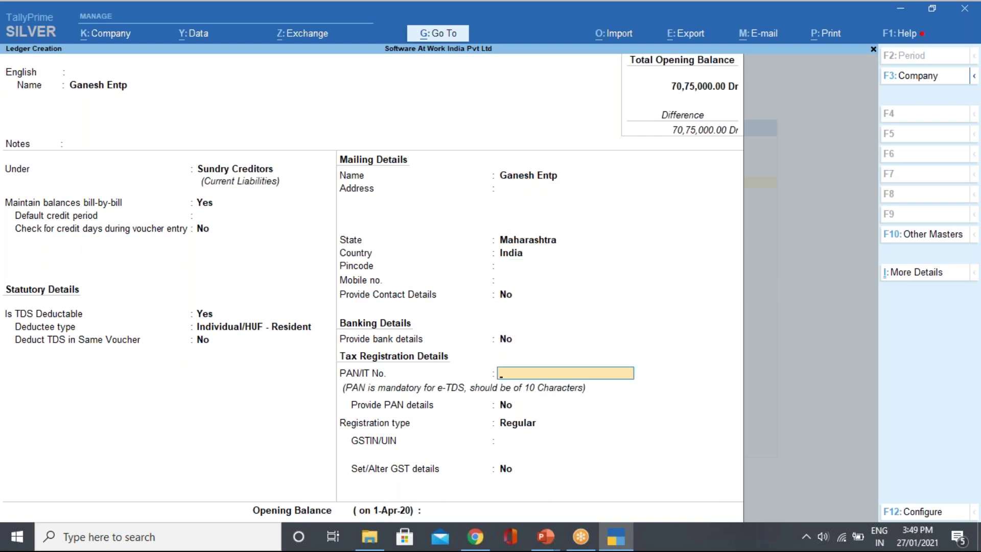
{"action": "key", "text": "Return"}
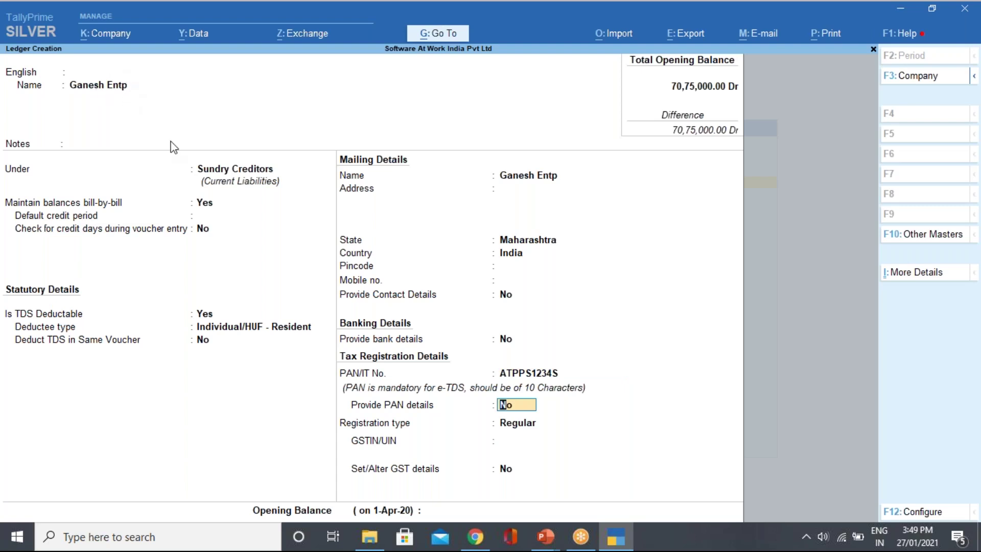
{"action": "type", "text": "y"}
{"action": "key", "text": "Return"}
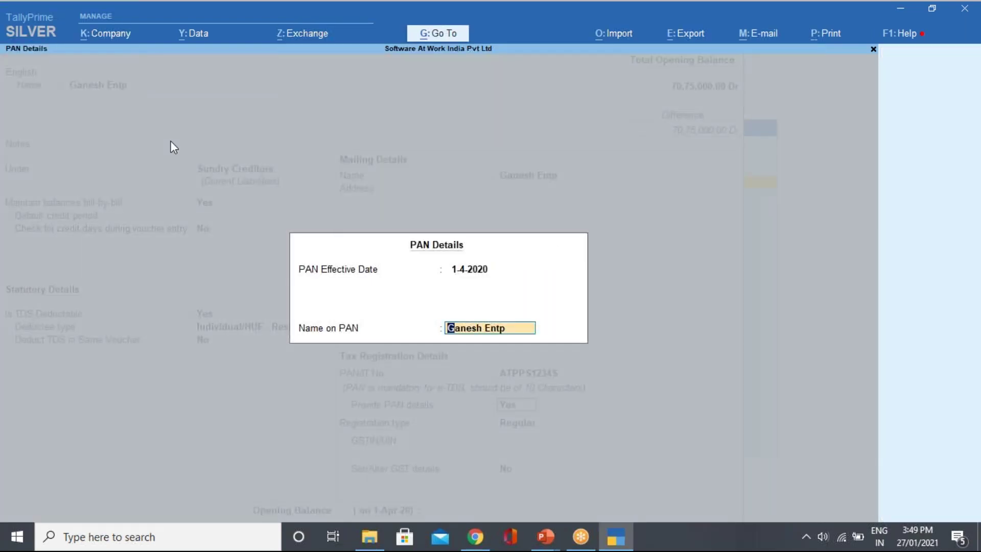
{"action": "key", "text": "Return"}
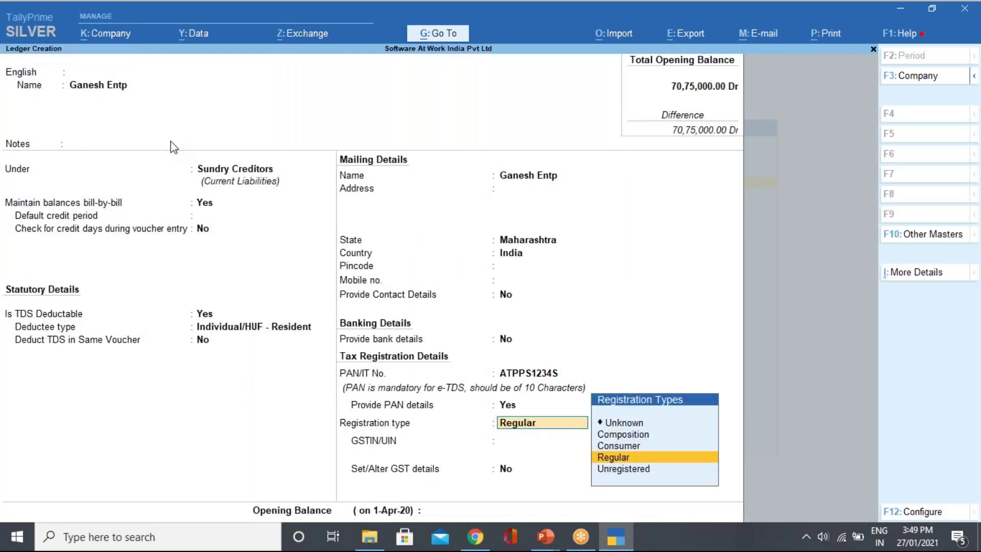
{"action": "key", "text": "Return"}
{"action": "key", "text": "Return"}
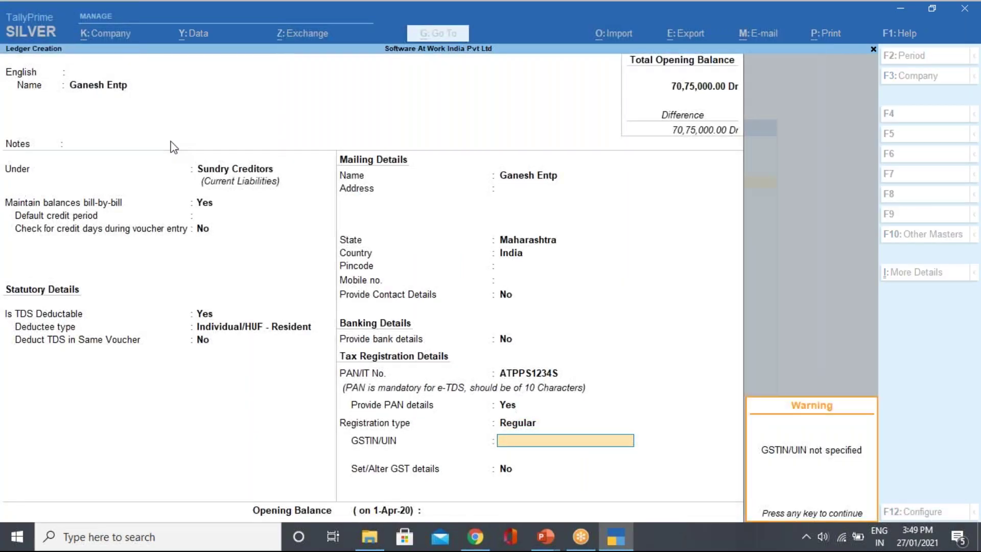
{"action": "key", "text": "Return"}
{"action": "key", "text": "Return"}
{"action": "key", "text": "Return"}
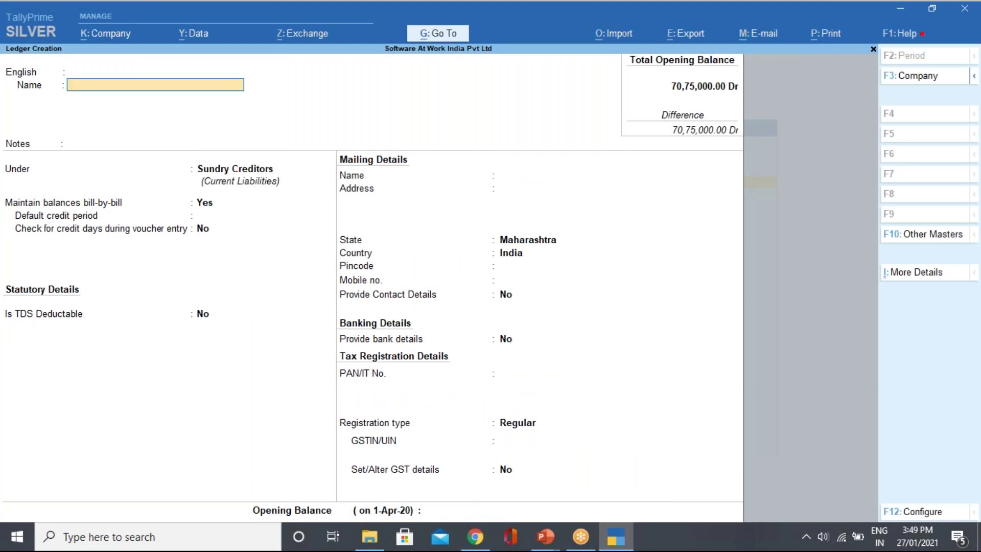
{"action": "key", "text": "Escape"}
{"action": "key", "text": "Return"}
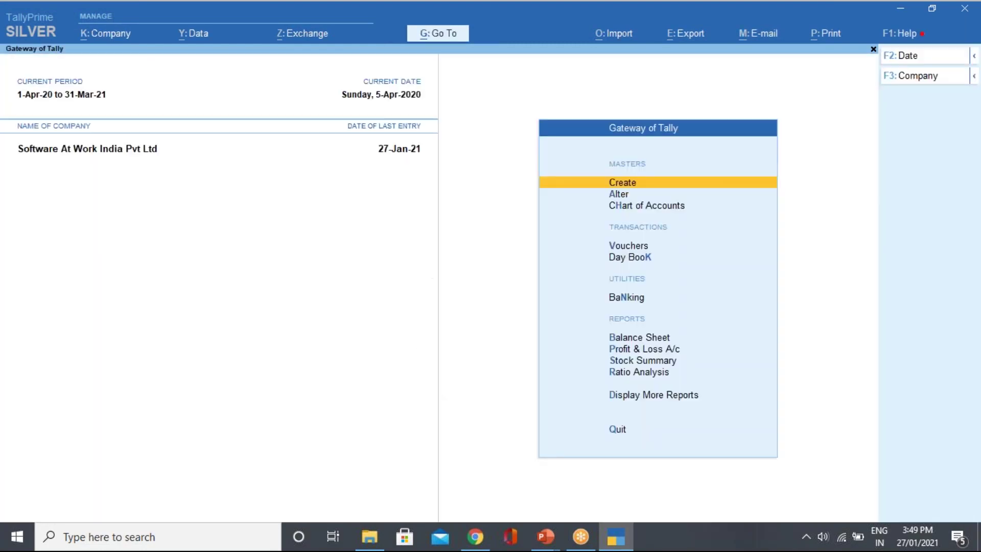
Start a journal voucher debiting Advt Expn 40,000 and crediting Ganesh Entp.
{"action": "key", "text": "v"}
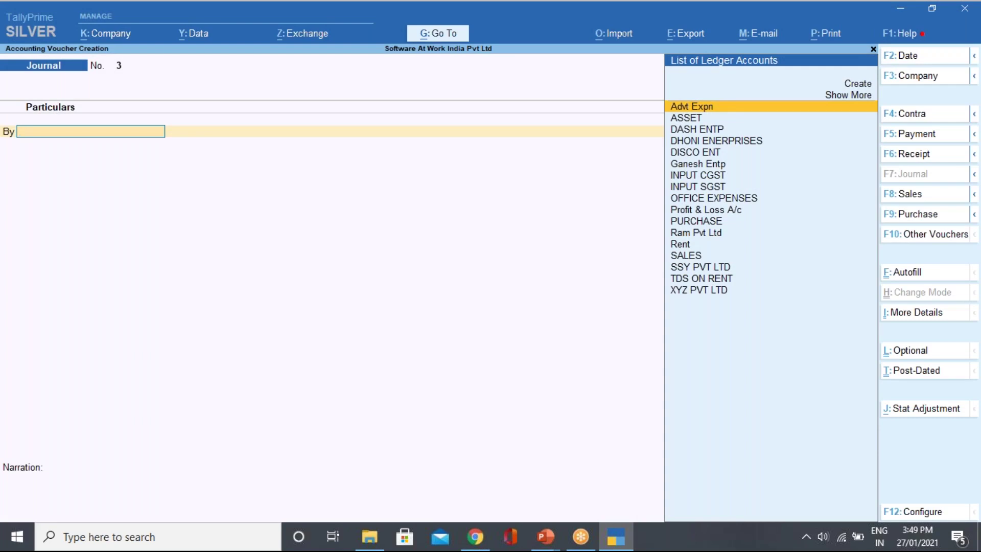
{"action": "key", "text": "Return"}
{"action": "key", "text": "Return"}
{"action": "key", "text": "Return"}
{"action": "key", "text": "Return"}
{"action": "key", "text": "Return"}
{"action": "key", "text": "Return"}
{"action": "key", "text": "Return"}
{"action": "key", "text": "Return"}
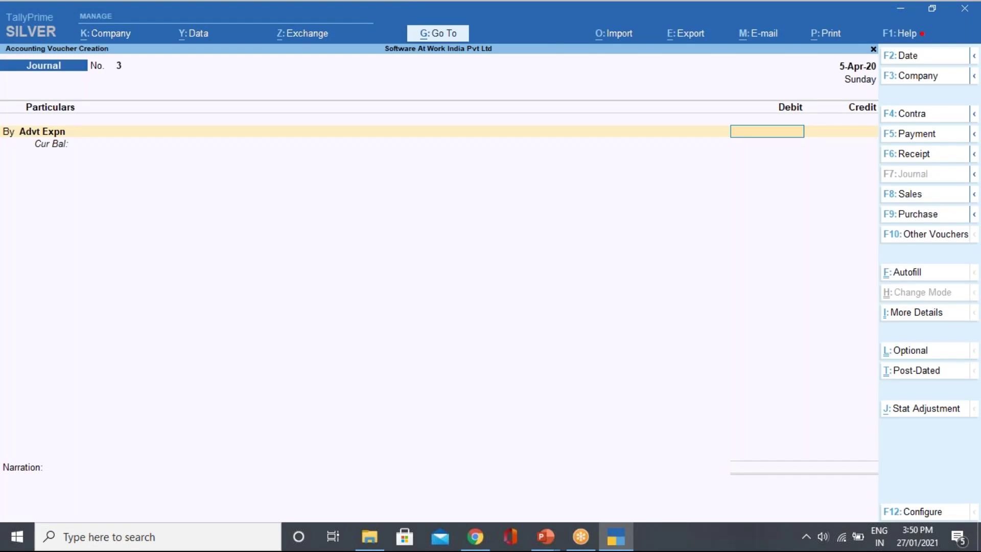
{"action": "type", "text": "40000"}
{"action": "key", "text": "Return"}
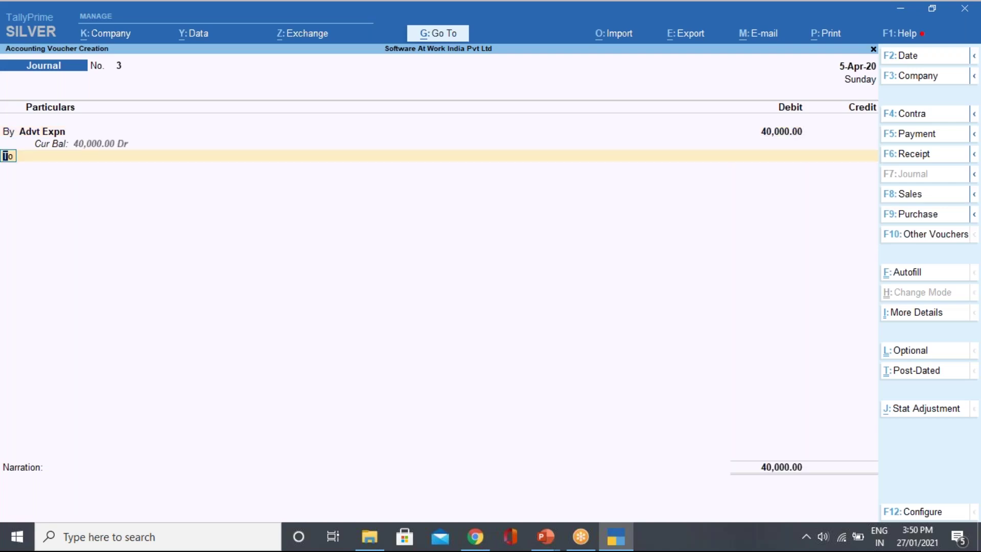
{"action": "key", "text": "Return"}
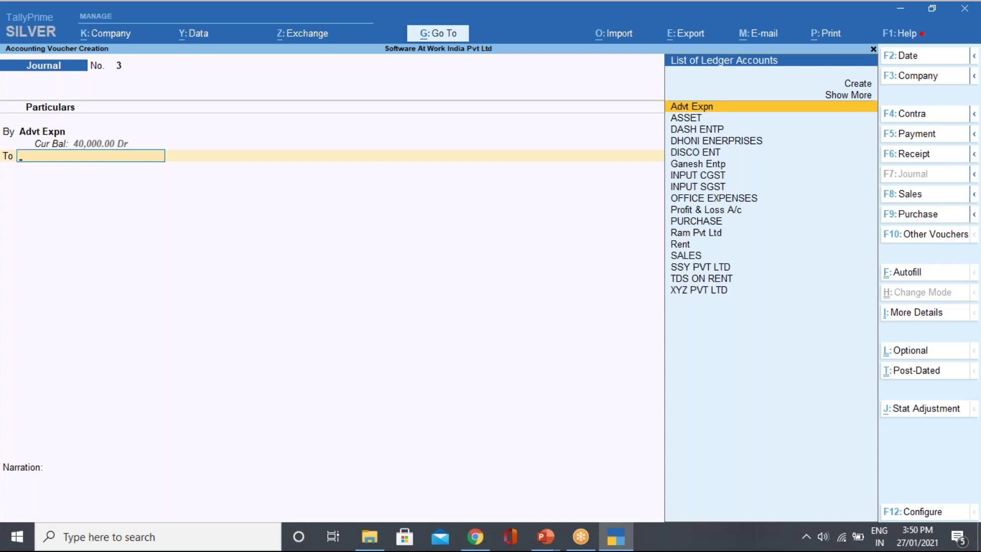
{"action": "key", "text": "Down"}
{"action": "key", "text": "Down"}
{"action": "key", "text": "Down"}
{"action": "key", "text": "Down"}
{"action": "key", "text": "Down"}
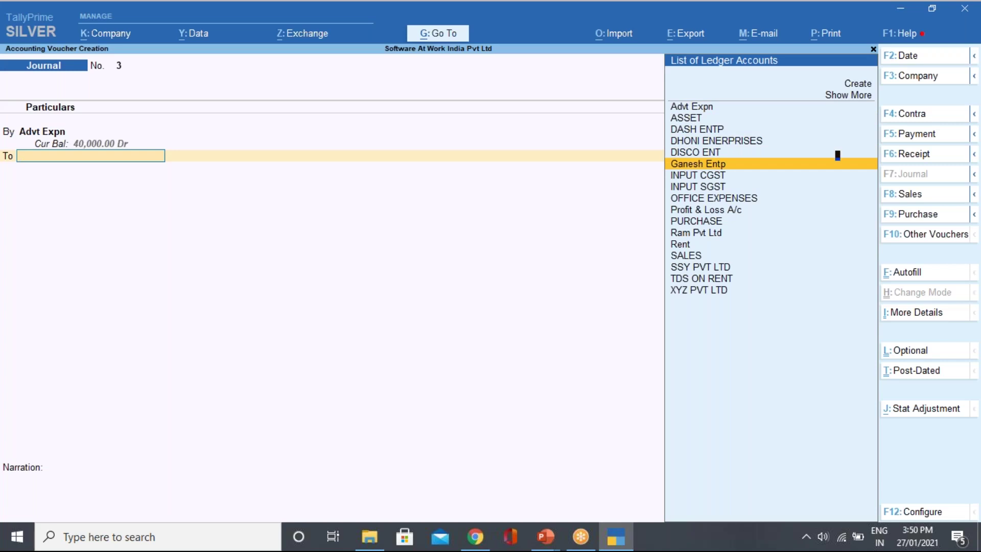
{"action": "key", "text": "Return"}
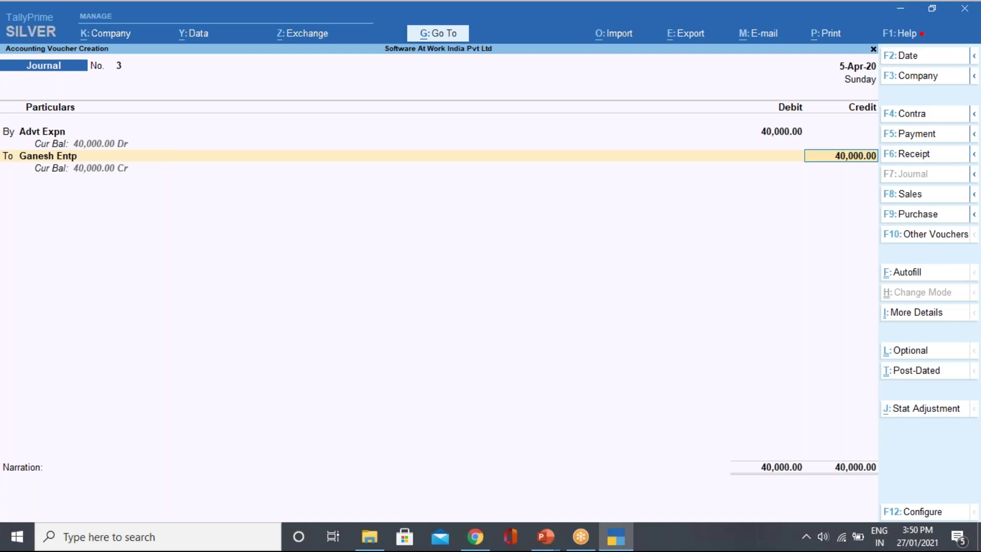
Record the Ganesh Entp credit as new bill reference Jv3 and save the journal.
{"action": "key", "text": "BackSpace"}
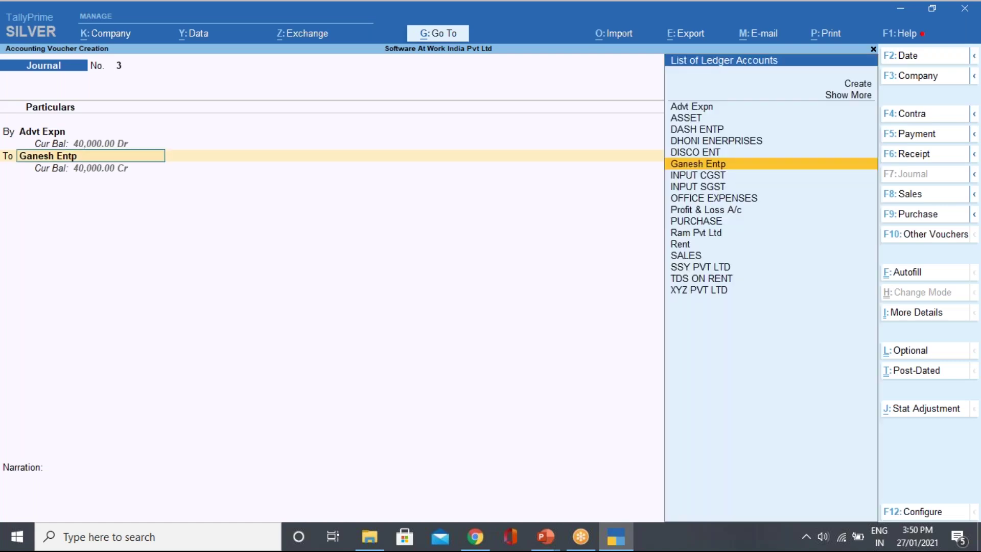
{"action": "key", "text": "ctrl+Return"}
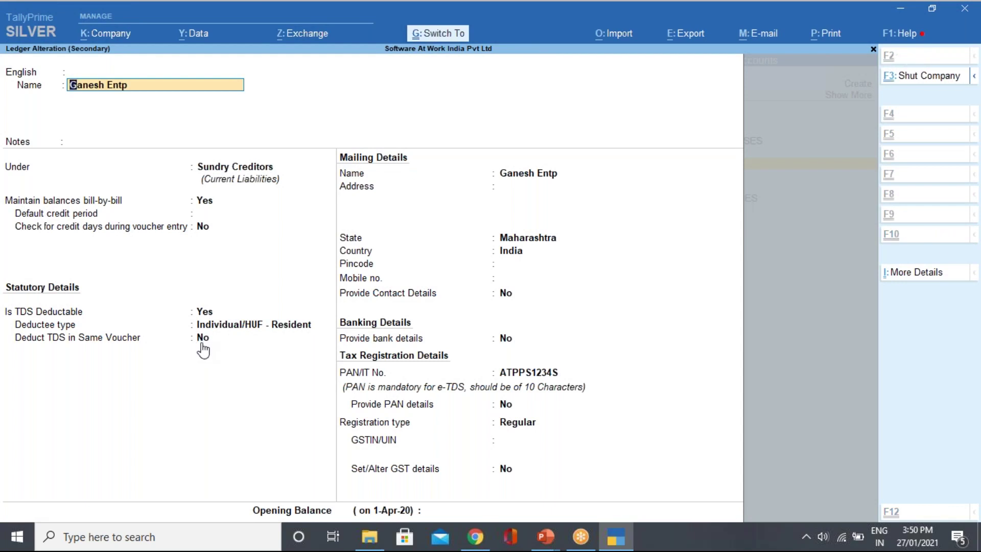
{"action": "key", "text": "ctrl+a"}
{"action": "key", "text": "Return"}
{"action": "key", "text": "Return"}
{"action": "key", "text": "Return"}
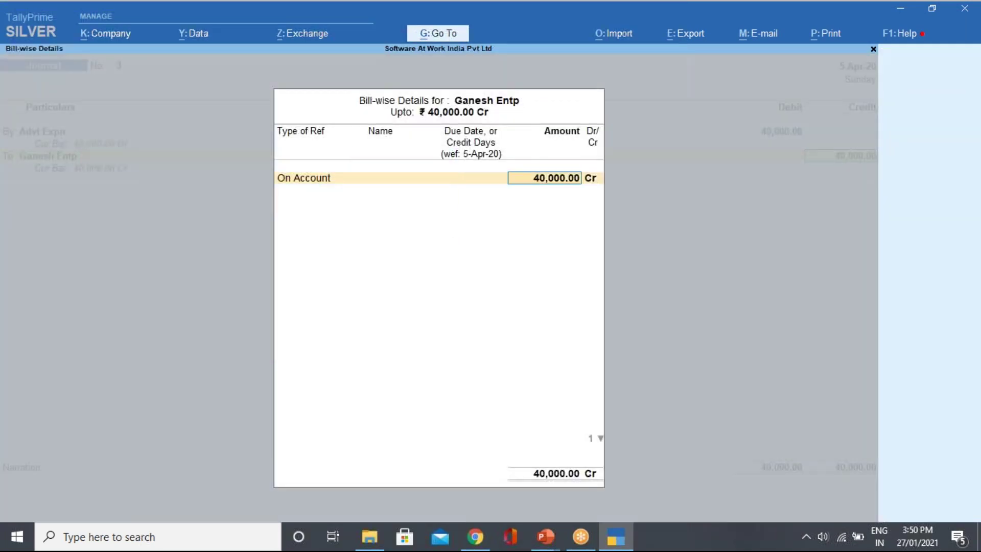
{"action": "key", "text": "BackSpace"}
{"action": "key", "text": "Up"}
{"action": "key", "text": "Return"}
{"action": "type", "text": "Jv3"}
{"action": "key", "text": "Return"}
{"action": "key", "text": "Return"}
{"action": "key", "text": "Return"}
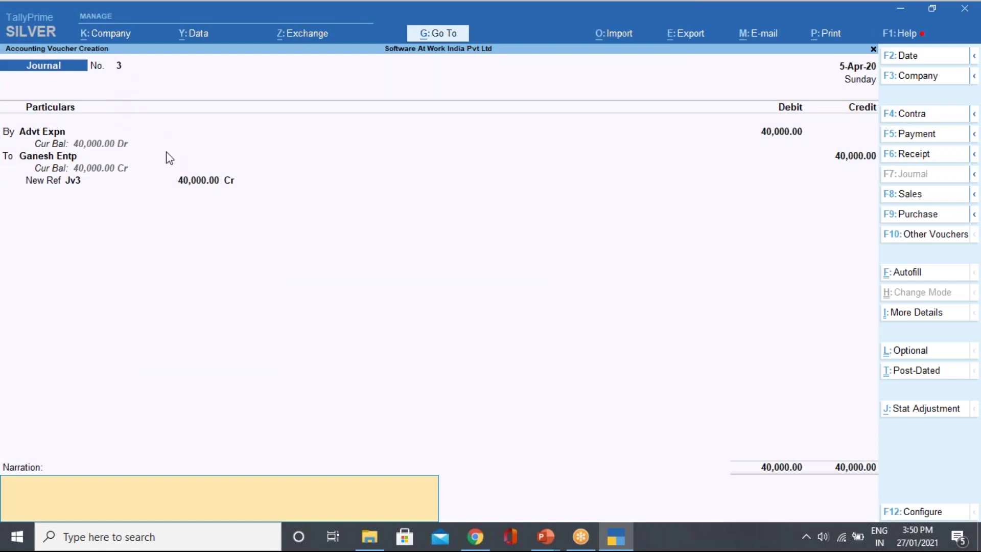
{"action": "key", "text": "Return"}
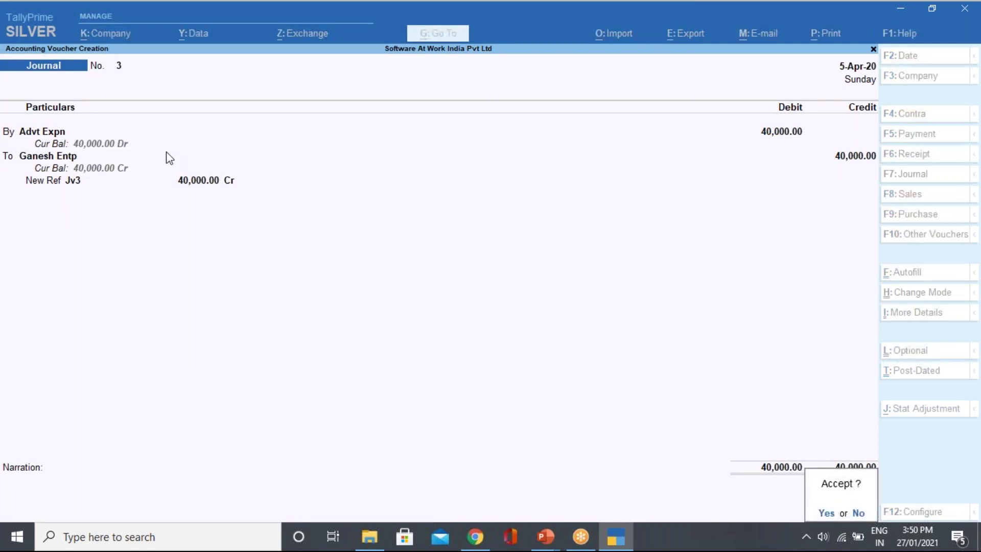
{"action": "key", "text": "Return"}
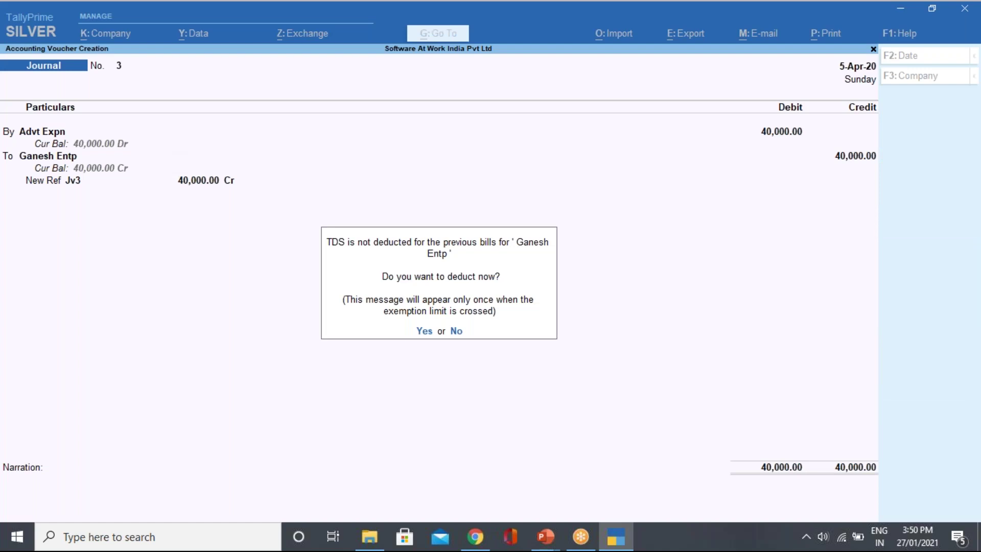
Agree to deduct TDS for Ganesh Entp, creating a Duties & Taxes TDS ledger for Payments to Contractors.
{"action": "key", "text": "y"}
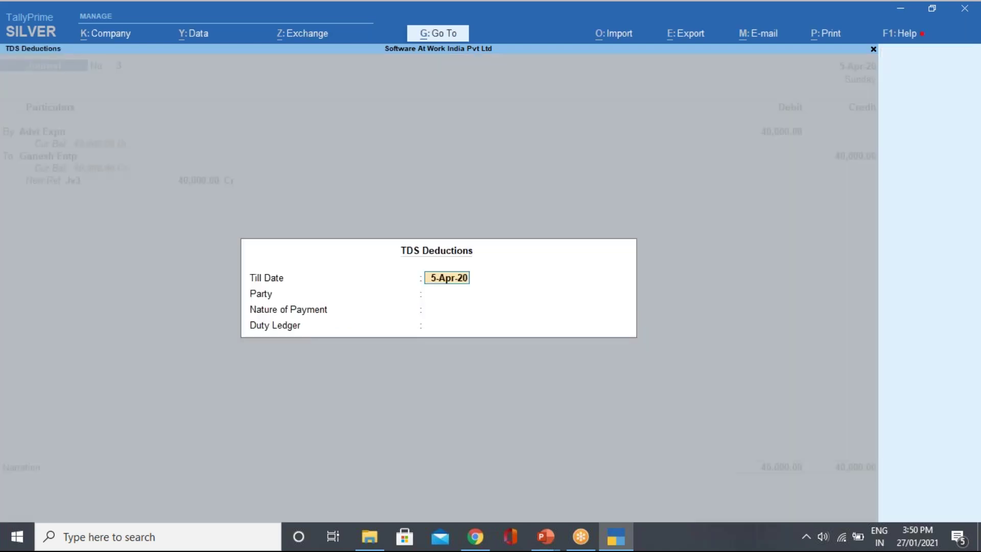
{"action": "key", "text": "Return"}
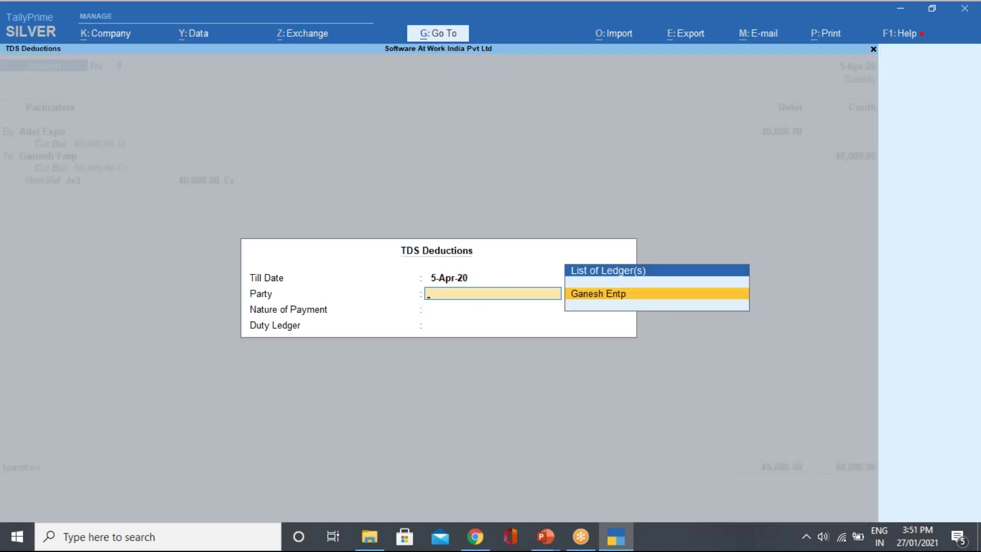
{"action": "key", "text": "Return"}
{"action": "key", "text": "Return"}
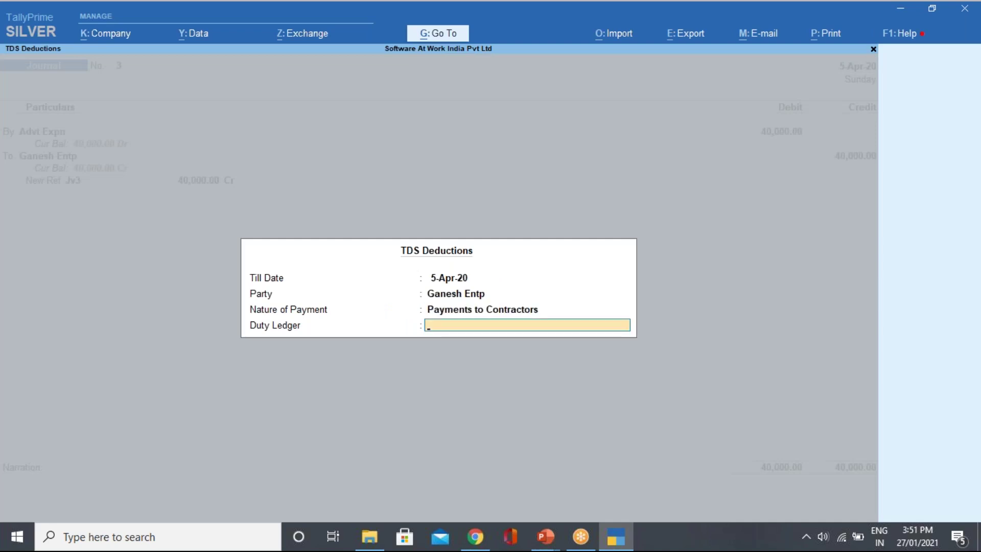
{"action": "key", "text": "alt+c"}
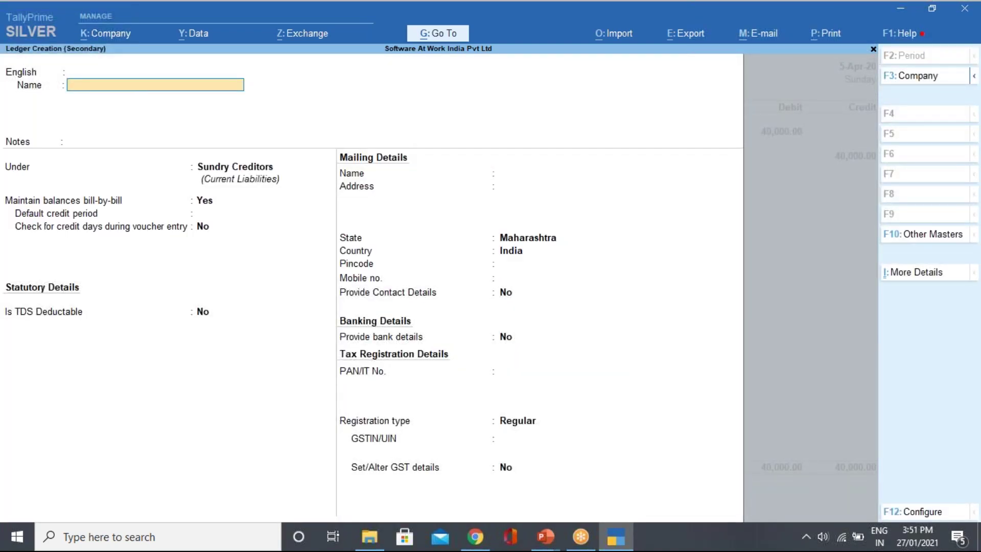
{"action": "type", "text": "Tds on Advt Expn"}
{"action": "key", "text": "Return"}
{"action": "key", "text": "Return"}
{"action": "key", "text": "Return"}
{"action": "key", "text": "Return"}
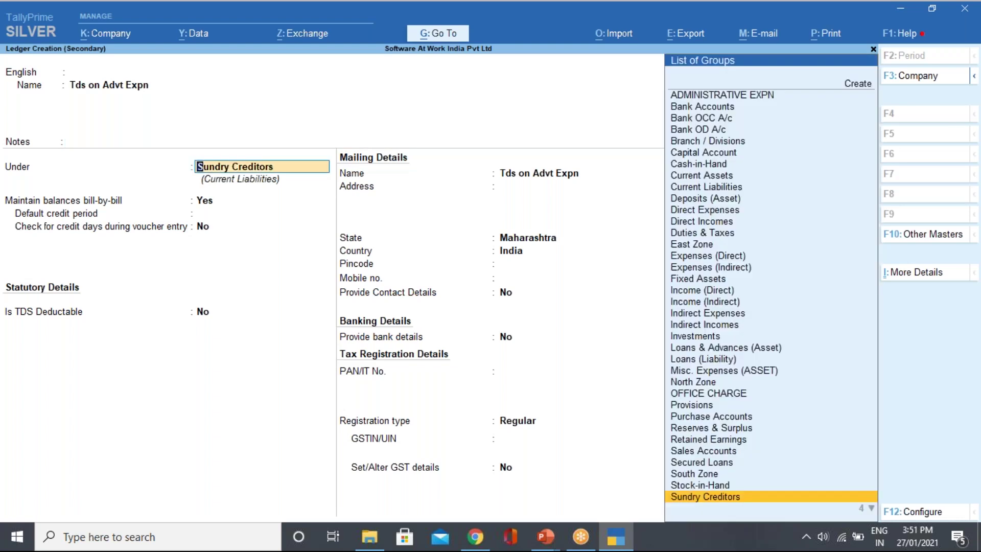
{"action": "type", "text": "Du"}
{"action": "key", "text": "Return"}
{"action": "key", "text": "Up"}
{"action": "key", "text": "Down"}
{"action": "key", "text": "Down"}
{"action": "key", "text": "Return"}
{"action": "key", "text": "Down"}
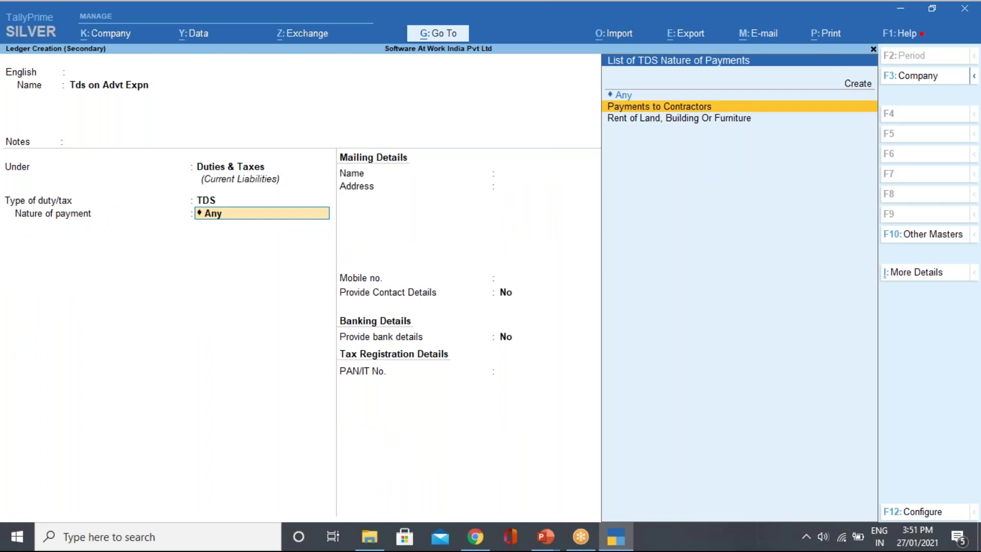
{"action": "key", "text": "Return"}
Rename the new duty ledger to 'Tds on Contractor' and save it.
{"action": "key", "text": "BackSpace"}
{"action": "key", "text": "BackSpace"}
{"action": "key", "text": "BackSpace"}
{"action": "key", "text": "BackSpace"}
{"action": "key", "text": "BackSpace"}
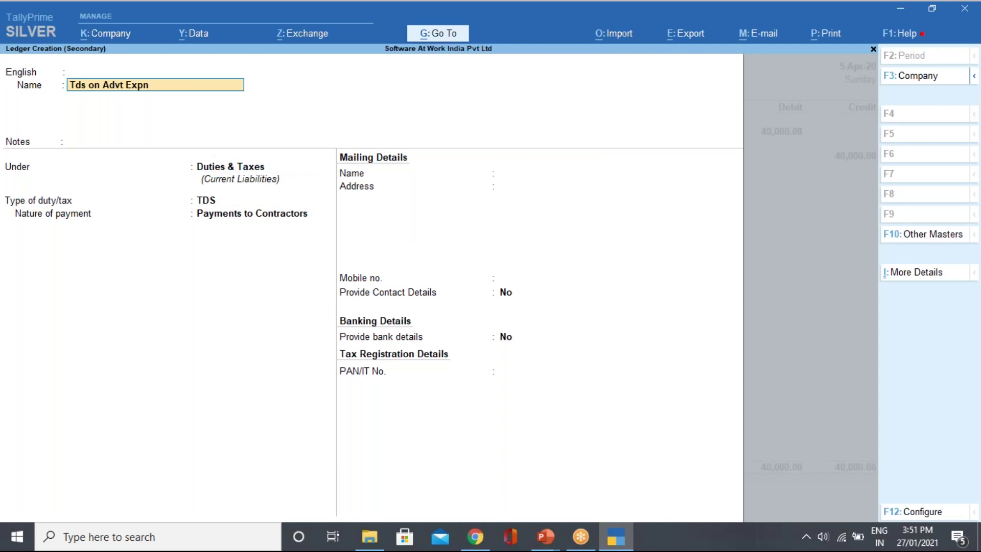
{"action": "key", "text": "BackSpace"}
{"action": "key", "text": "BackSpace"}
{"action": "key", "text": "BackSpace"}
{"action": "key", "text": "BackSpace"}
{"action": "key", "text": "BackSpace"}
{"action": "key", "text": "BackSpace"}
{"action": "key", "text": "BackSpace"}
{"action": "key", "text": "BackSpace"}
{"action": "key", "text": "BackSpace"}
{"action": "key", "text": "BackSpace"}
{"action": "type", "text": "Contractor"}
{"action": "key", "text": "Return"}
{"action": "key", "text": "Return"}
{"action": "key", "text": "Return"}
{"action": "key", "text": "Return"}
{"action": "key", "text": "Return"}
{"action": "key", "text": "Return"}
{"action": "key", "text": "Return"}
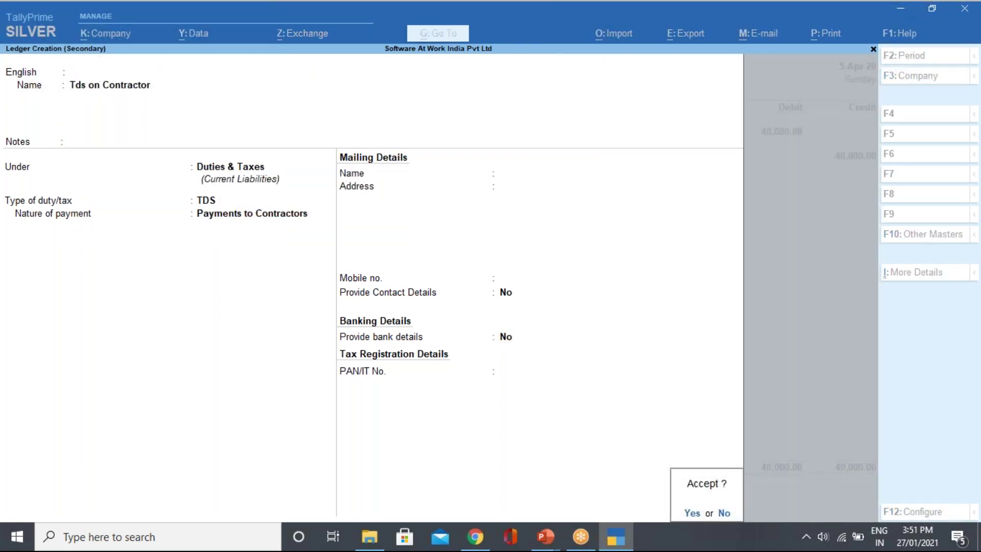
{"action": "key", "text": "Return"}
{"action": "key", "text": "Return"}
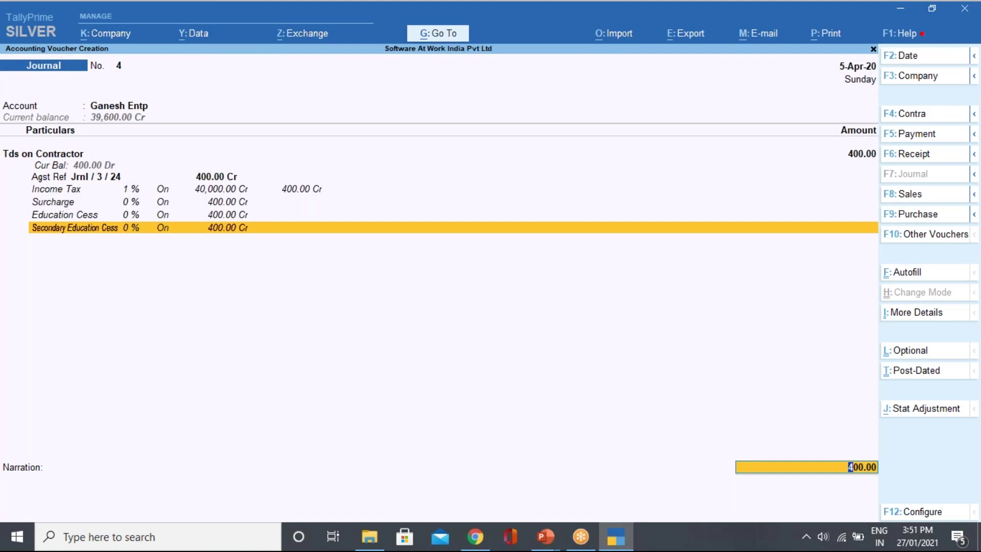
Settle the 400 TDS against bill Jv3, save Journal No. 4, and quit the blank voucher.
{"action": "key", "text": "Return"}
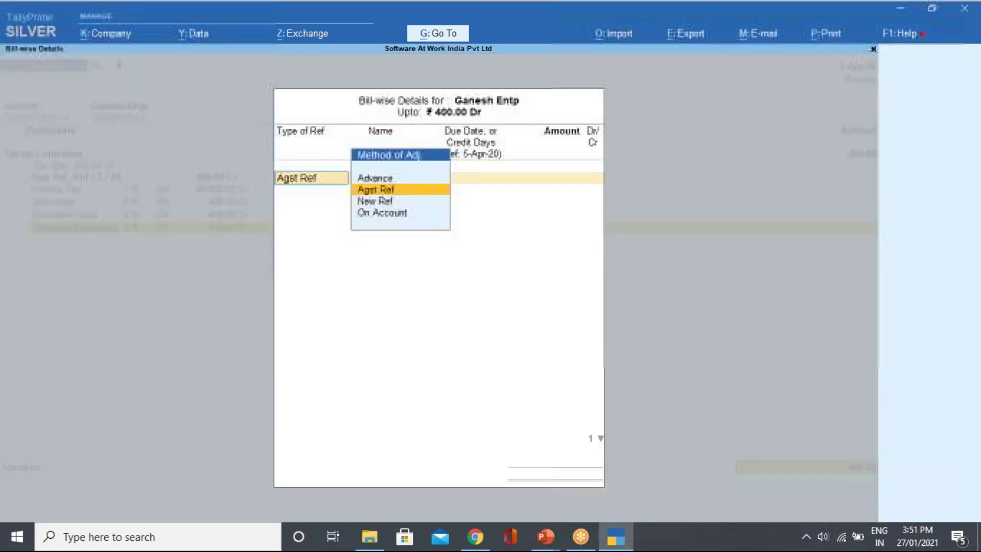
{"action": "key", "text": "Return"}
{"action": "key", "text": "Return"}
{"action": "key", "text": "Return"}
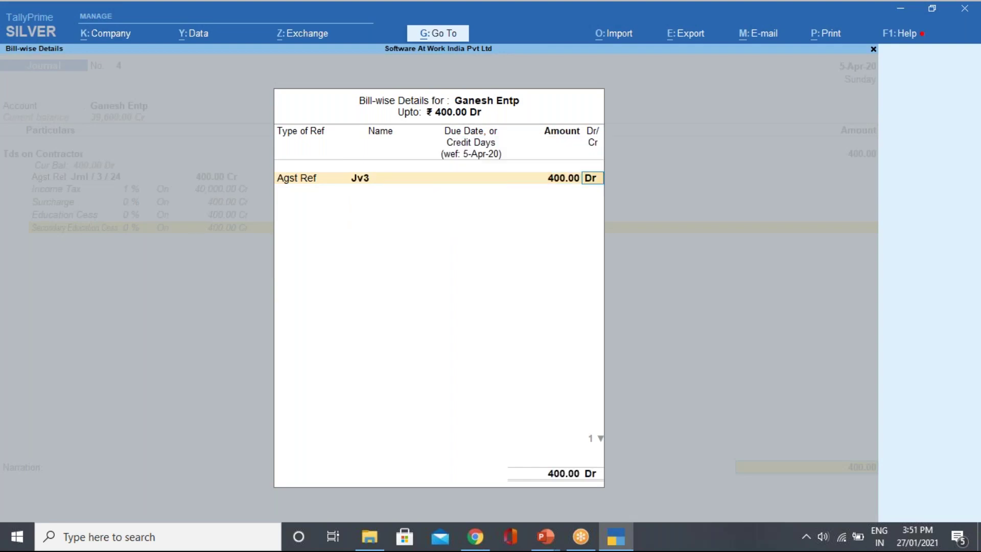
{"action": "key", "text": "Return"}
{"action": "key", "text": "Return"}
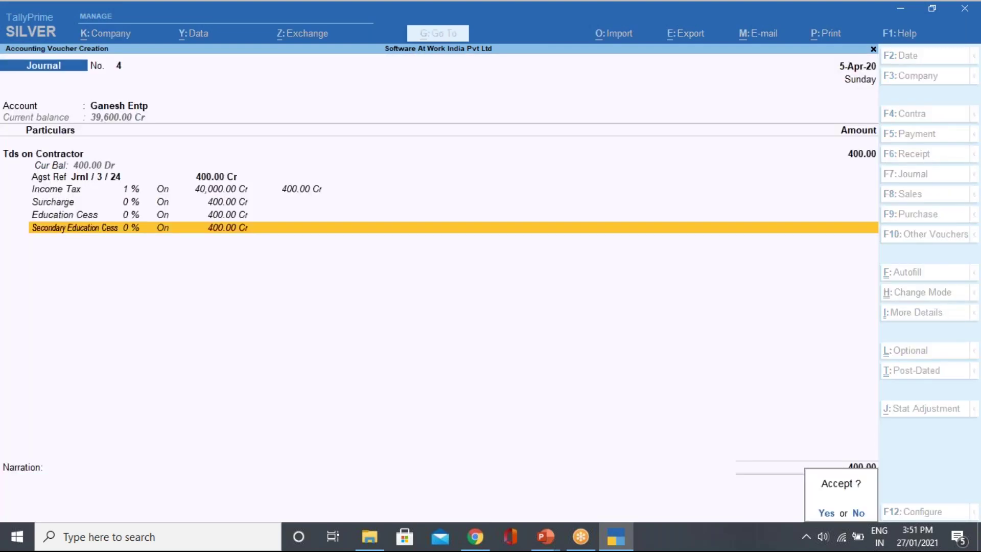
{"action": "key", "text": "y"}
{"action": "key", "text": "Escape"}
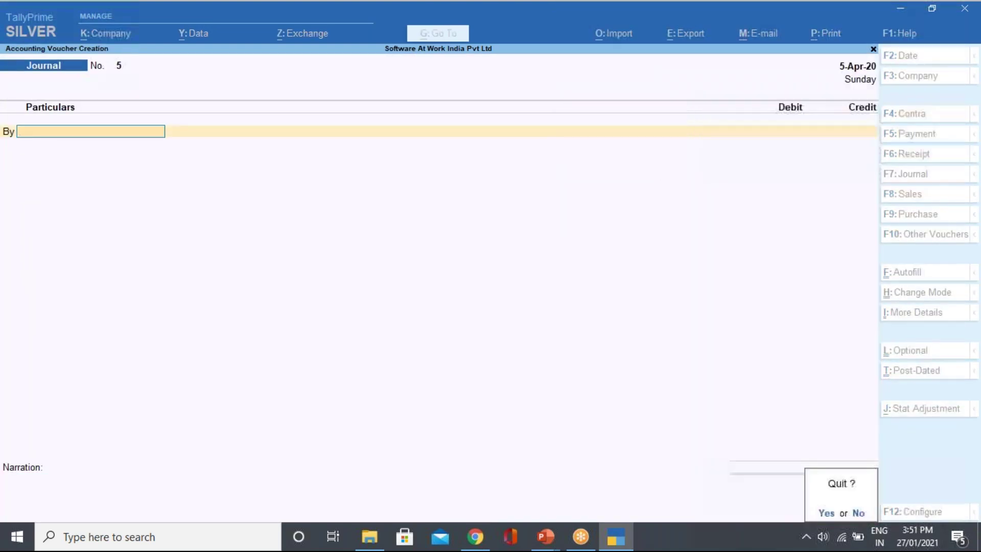
{"action": "key", "text": "y"}
{"action": "key", "text": "Escape"}
{"action": "key", "text": "Escape"}
{"action": "key", "text": "d"}
{"action": "key", "text": "o"}
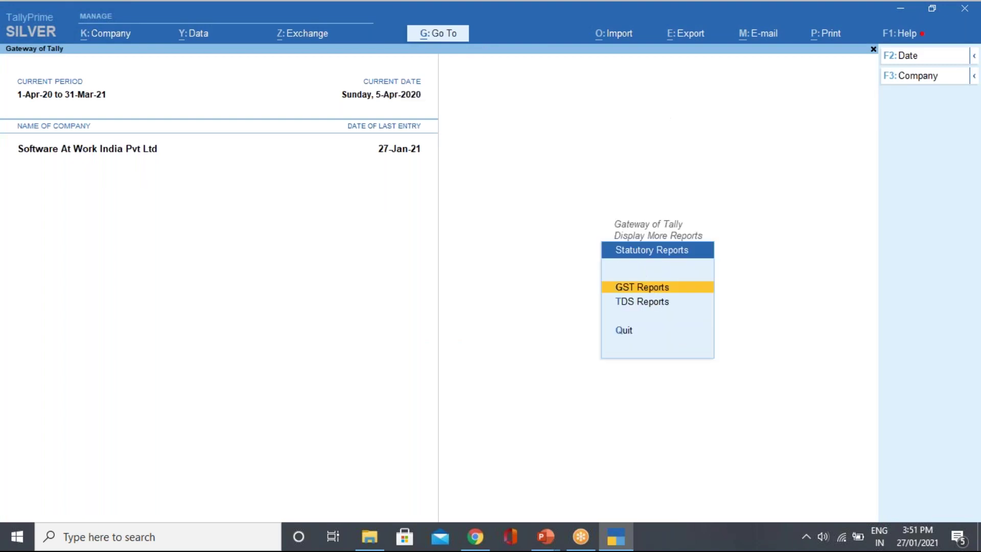
{"action": "key", "text": "t"}
{"action": "key", "text": "6"}
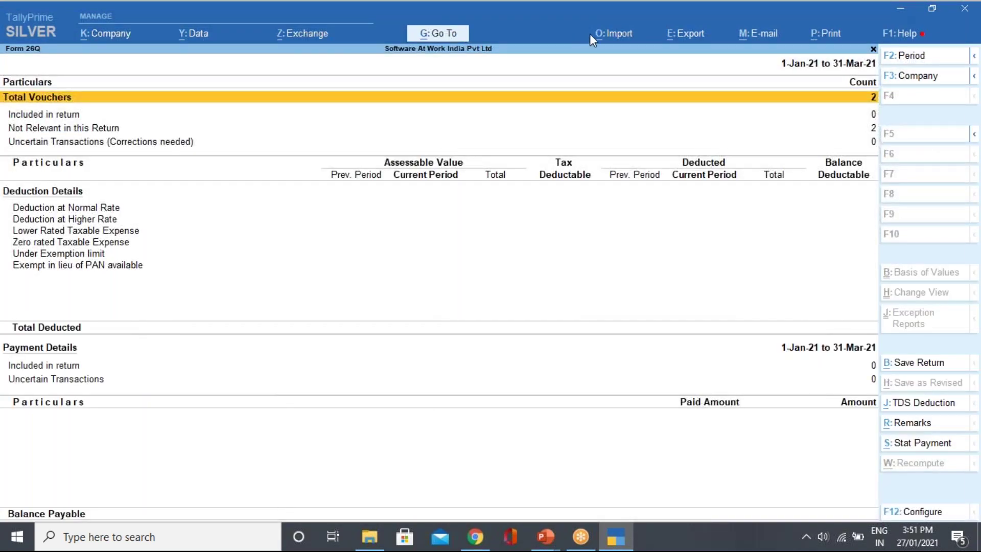
{"action": "left_click", "coordinate": [907, 55]}
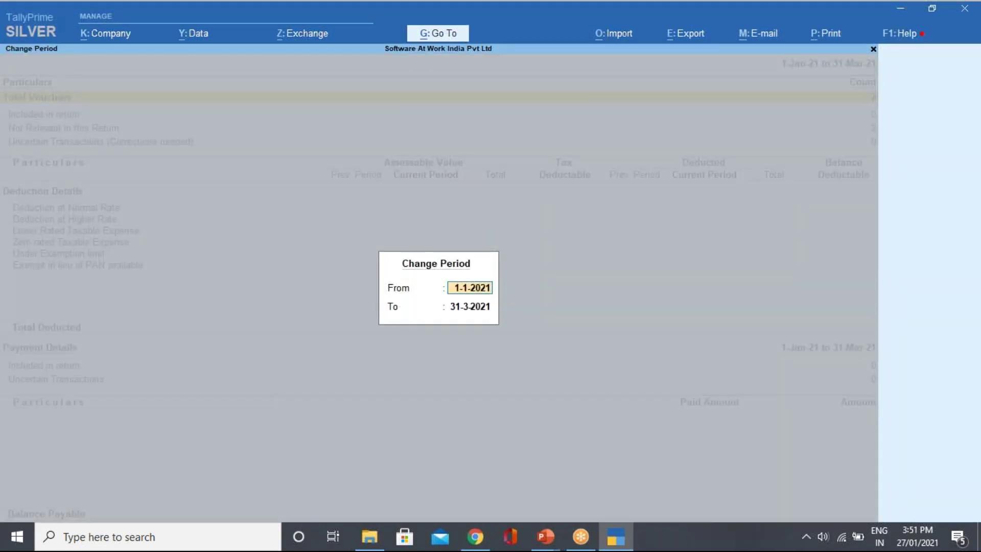
{"action": "type", "text": "1-4"}
{"action": "key", "text": "Return"}
{"action": "type", "text": "30-6"}
{"action": "key", "text": "Return"}
{"action": "key", "text": "Down"}
{"action": "key", "text": "Down"}
{"action": "key", "text": "Down"}
{"action": "key", "text": "Down"}
{"action": "key", "text": "Up"}
{"action": "key", "text": "Return"}
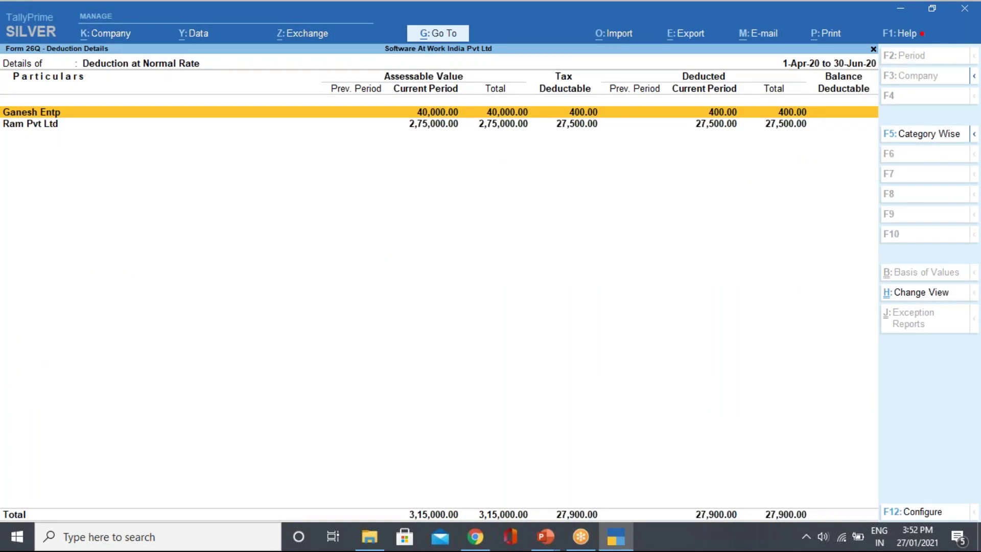
{"action": "key", "text": "Escape"}
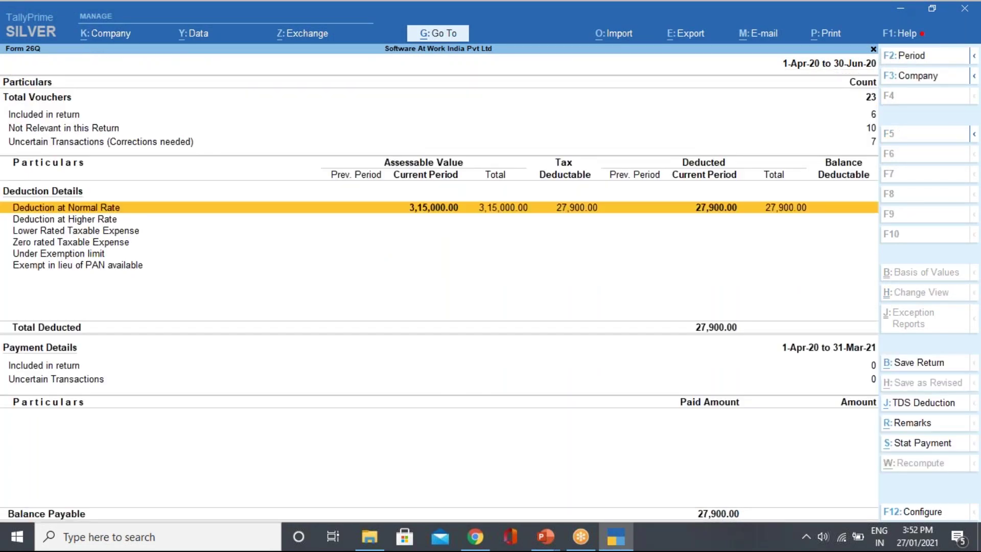
{"action": "key", "text": "Escape"}
{"action": "key", "text": "Escape"}
{"action": "key", "text": "Escape"}
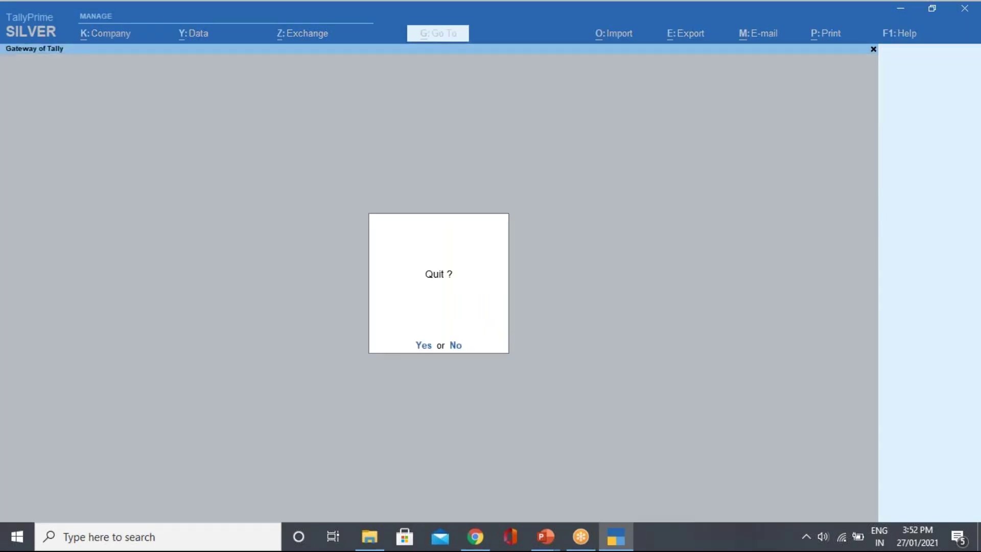
{"action": "key", "text": "Escape"}
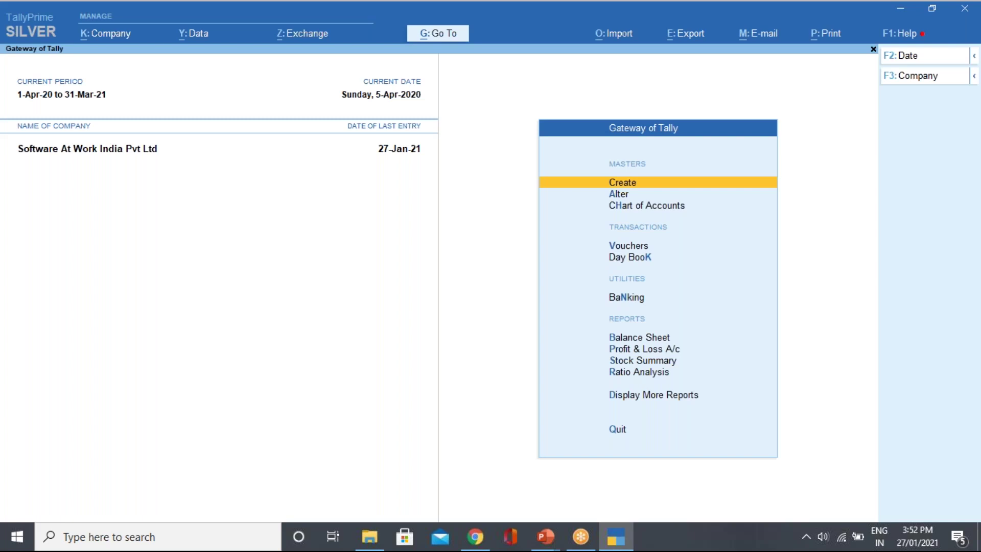
Create a new ledger named Mahesh Enterprises under Sundry Creditors.
{"action": "key", "text": "Down"}
{"action": "key", "text": "Return"}
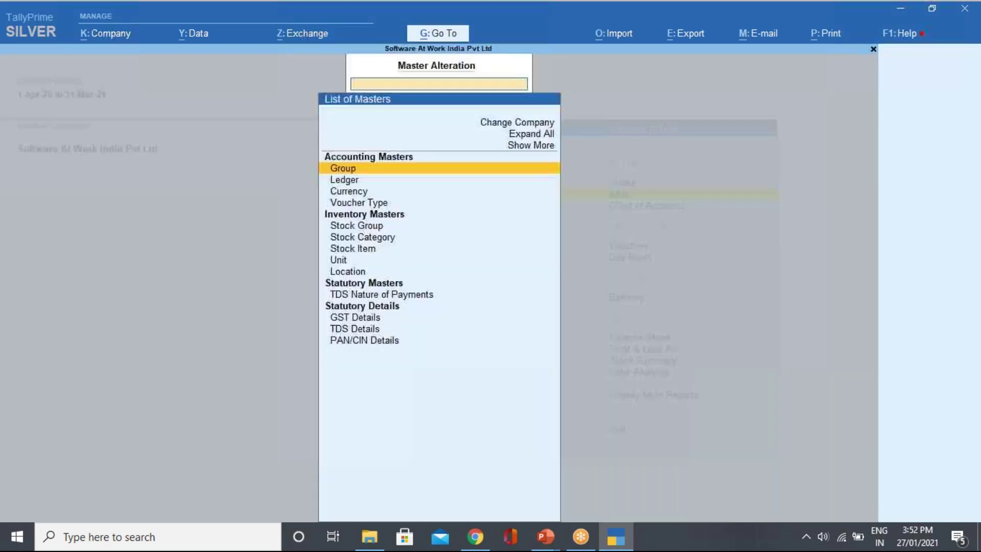
{"action": "key", "text": "Down"}
{"action": "key", "text": "Return"}
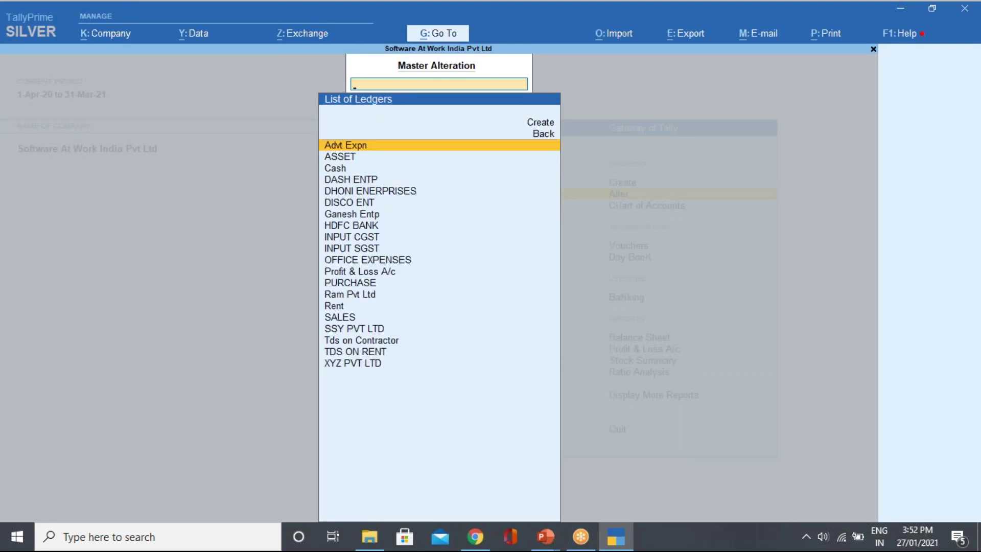
{"action": "key", "text": "Escape"}
{"action": "key", "text": "Escape"}
{"action": "key", "text": "Up"}
{"action": "key", "text": "Return"}
{"action": "key", "text": "Down"}
{"action": "key", "text": "Return"}
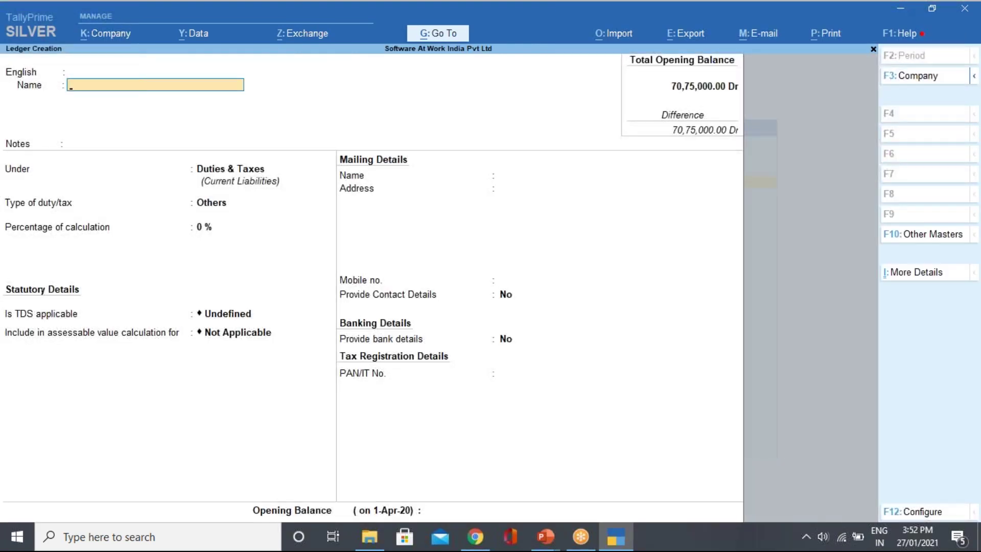
{"action": "type", "text": "Ma"}
{"action": "type", "text": "hesh"}
{"action": "type", "text": " Ente"}
{"action": "type", "text": "rpi"}
{"action": "type", "text": "rises"}
{"action": "key", "text": "Return"}
{"action": "key", "text": "Return"}
{"action": "key", "text": "Return"}
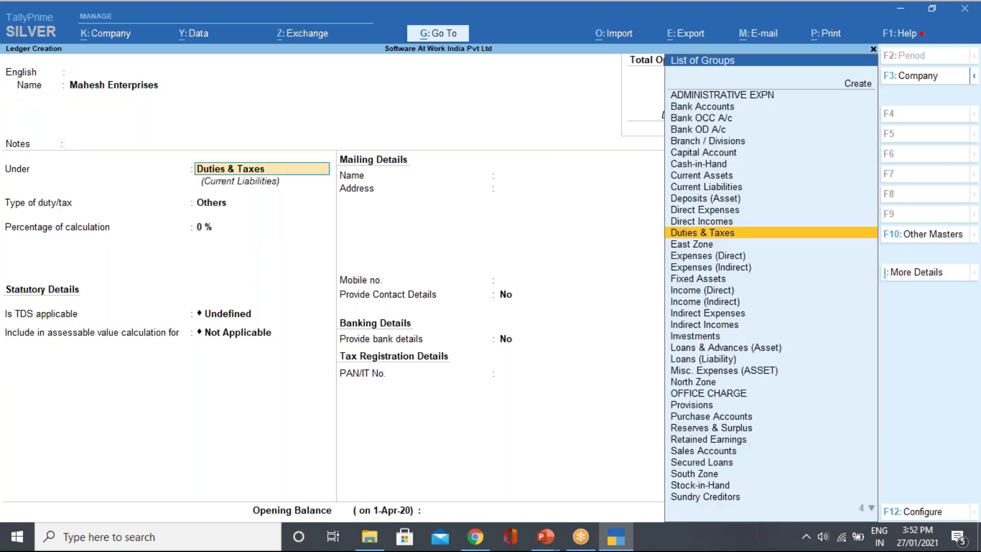
{"action": "type", "text": "Sun"}
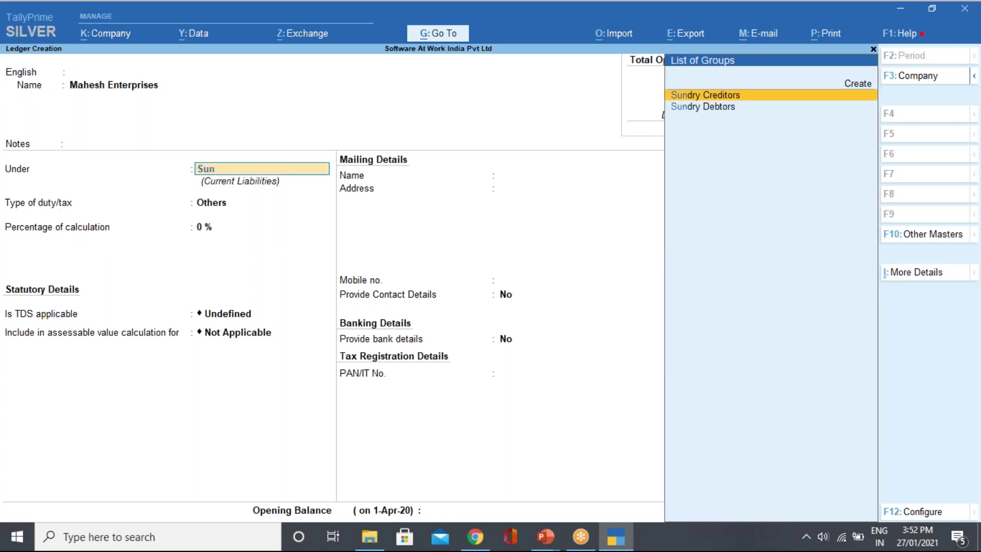
{"action": "key", "text": "Return"}
{"action": "key", "text": "Return"}
{"action": "key", "text": "Return"}
{"action": "key", "text": "Return"}
{"action": "key", "text": "Return"}
{"action": "key", "text": "Return"}
{"action": "key", "text": "Return"}
{"action": "key", "text": "Return"}
{"action": "key", "text": "Return"}
{"action": "key", "text": "Return"}
{"action": "key", "text": "Return"}
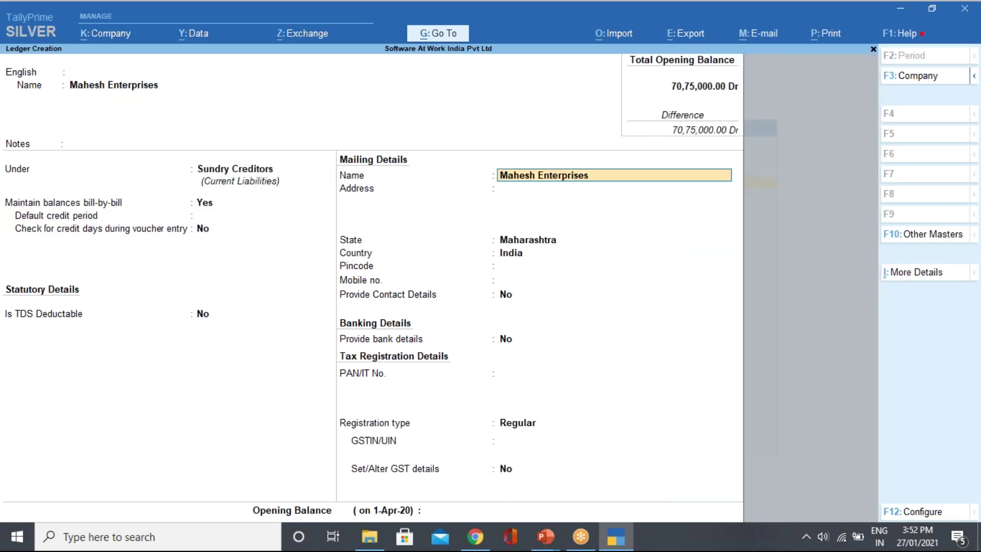
Make it TDS deductible, Individual/HUF - Resident, deducting in same voucher; save it and open Vouchers.
{"action": "key", "text": "Return"}
{"action": "key", "text": "Return"}
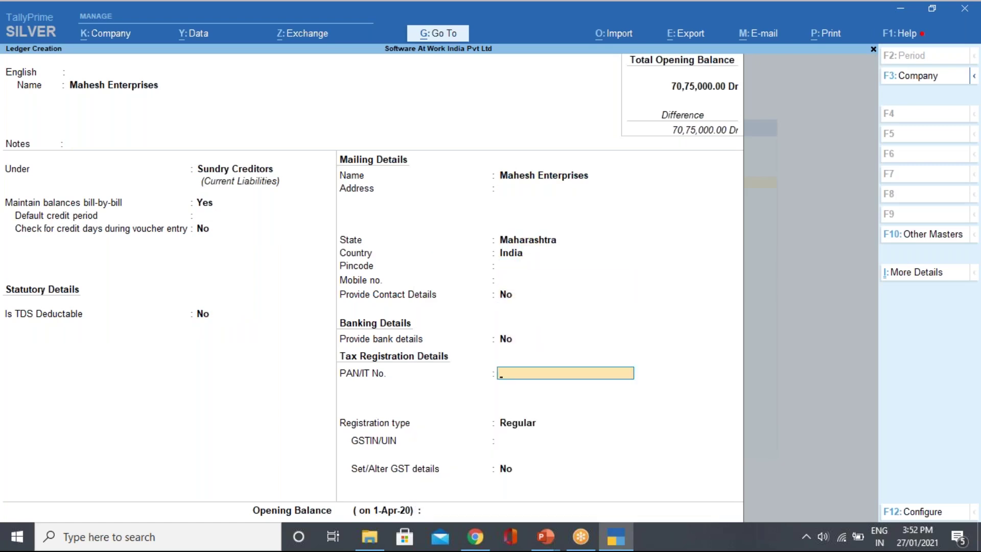
{"action": "key", "text": "BackSpace"}
{"action": "key", "text": "BackSpace"}
{"action": "key", "text": "BackSpace"}
{"action": "key", "text": "BackSpace"}
{"action": "key", "text": "BackSpace"}
{"action": "key", "text": "BackSpace"}
{"action": "key", "text": "BackSpace"}
{"action": "key", "text": "BackSpace"}
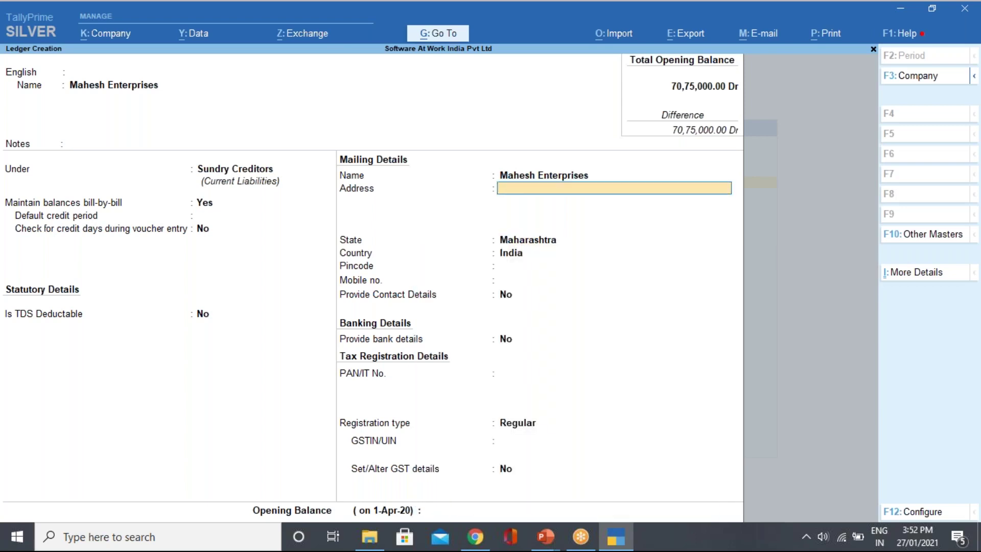
{"action": "type", "text": "y"}
{"action": "key", "text": "Return"}
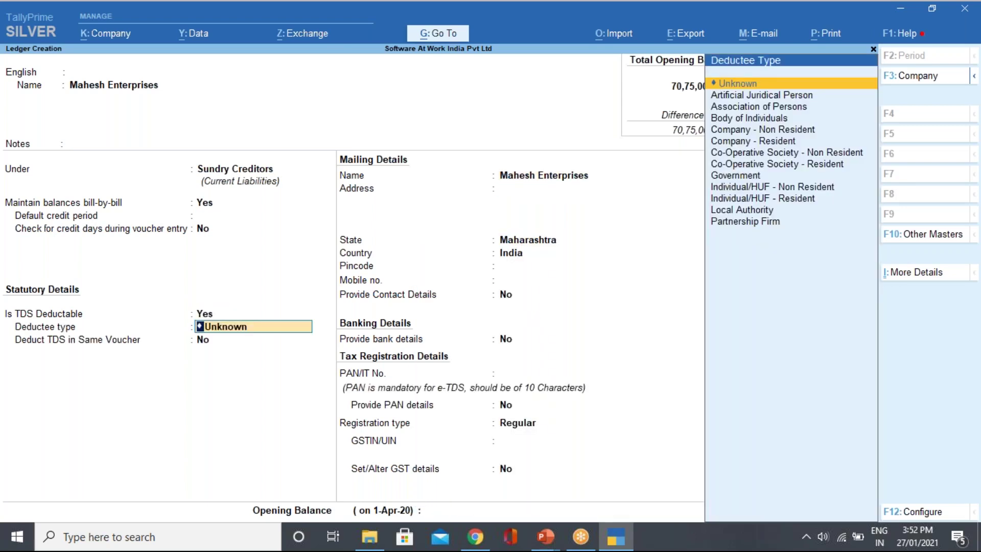
{"action": "key", "text": "Down"}
{"action": "key", "text": "Down"}
{"action": "key", "text": "Down"}
{"action": "key", "text": "Down"}
{"action": "key", "text": "Down"}
{"action": "key", "text": "Down"}
{"action": "key", "text": "Down"}
{"action": "key", "text": "Down"}
{"action": "key", "text": "Down"}
{"action": "key", "text": "Down"}
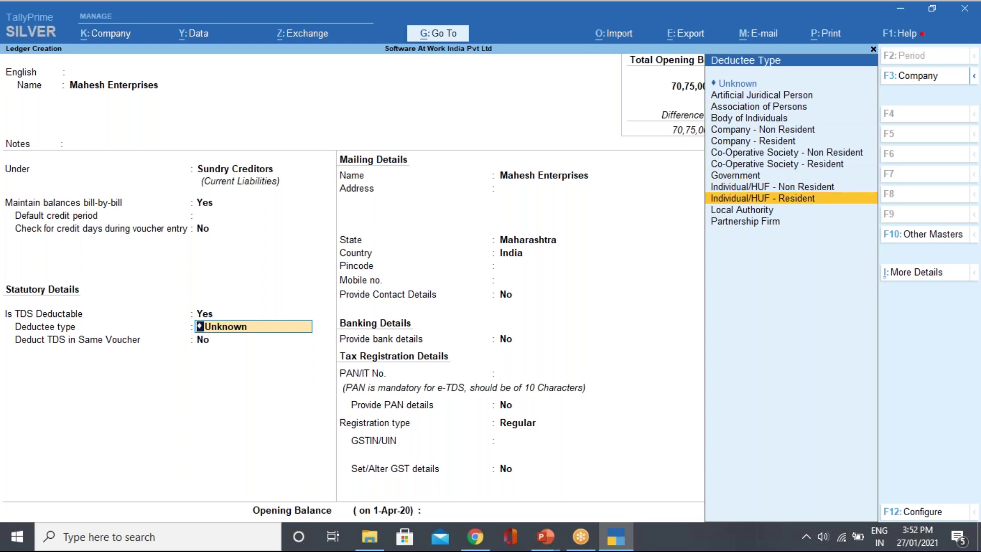
{"action": "key", "text": "Return"}
{"action": "key", "text": "y"}
{"action": "key", "text": "Return"}
{"action": "key", "text": "Return"}
{"action": "key", "text": "Return"}
{"action": "key", "text": "Return"}
{"action": "key", "text": "Return"}
{"action": "key", "text": "Return"}
{"action": "key", "text": "Return"}
{"action": "key", "text": "Return"}
{"action": "key", "text": "Return"}
{"action": "key", "text": "Return"}
{"action": "key", "text": "Return"}
{"action": "key", "text": "Return"}
{"action": "key", "text": "Return"}
{"action": "key", "text": "Return"}
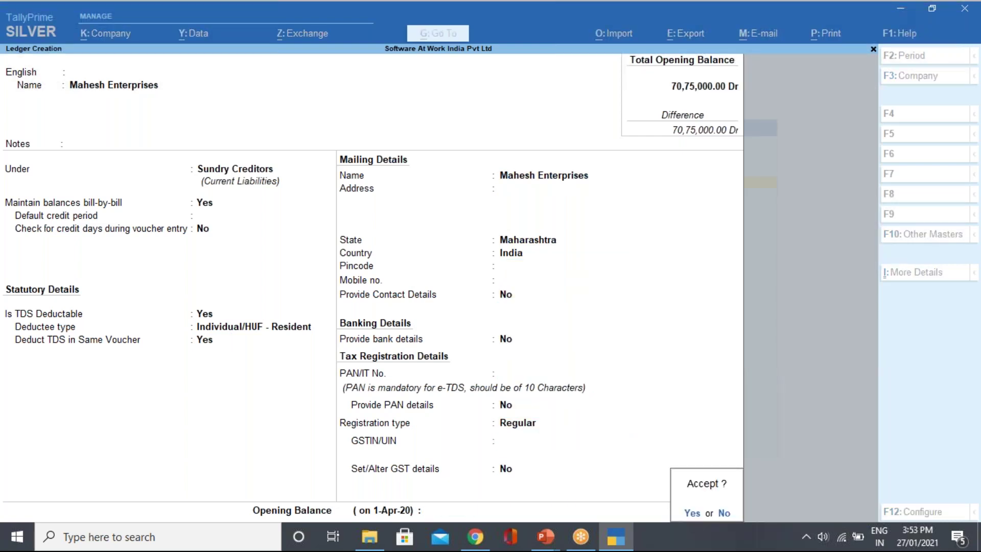
{"action": "key", "text": "y"}
{"action": "key", "text": "Escape"}
{"action": "key", "text": "Escape"}
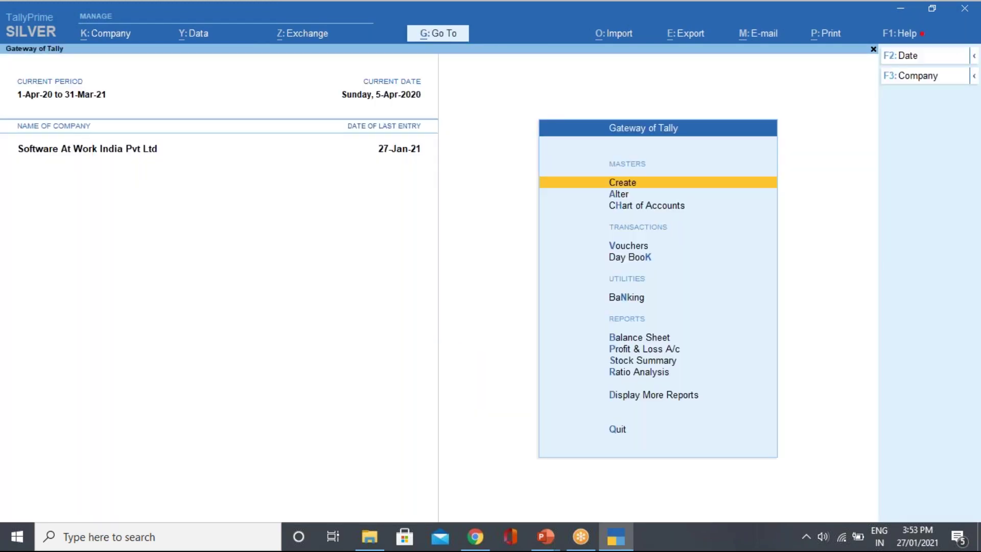
{"action": "key", "text": "v"}
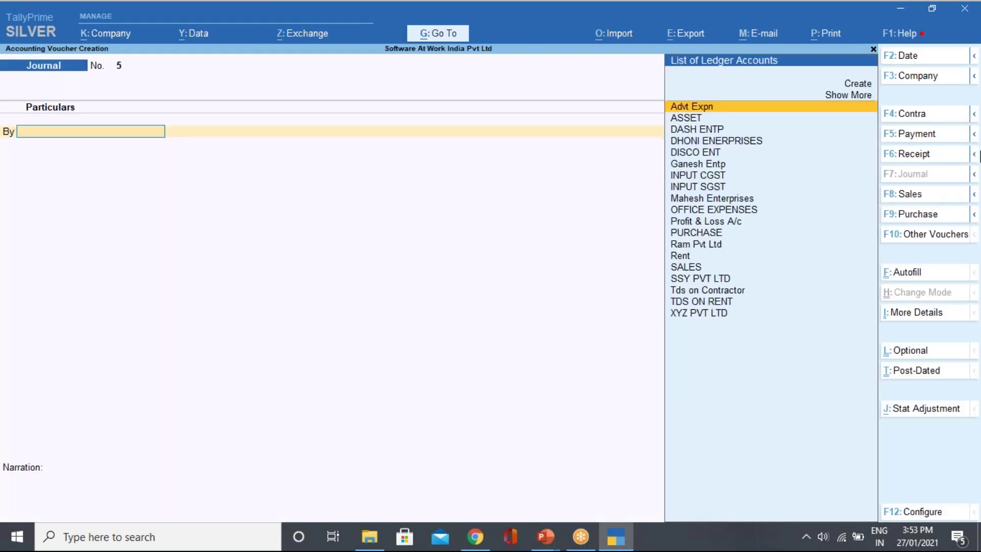
Start a Purchase voucher with the supplier invoice number, party Mahesh Enterprises, and Advt Expn 60,000.
{"action": "left_click", "coordinate": [951, 214]}
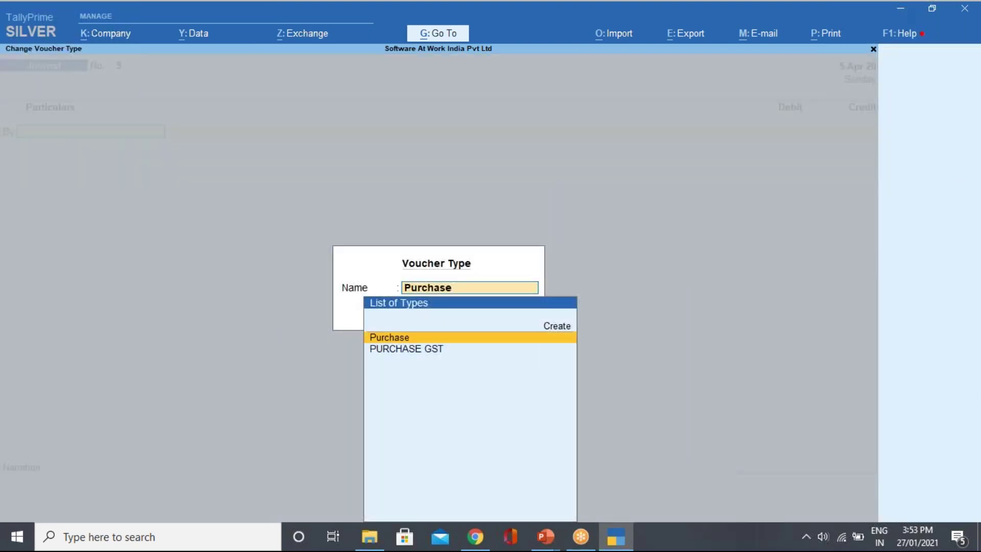
{"action": "key", "text": "Return"}
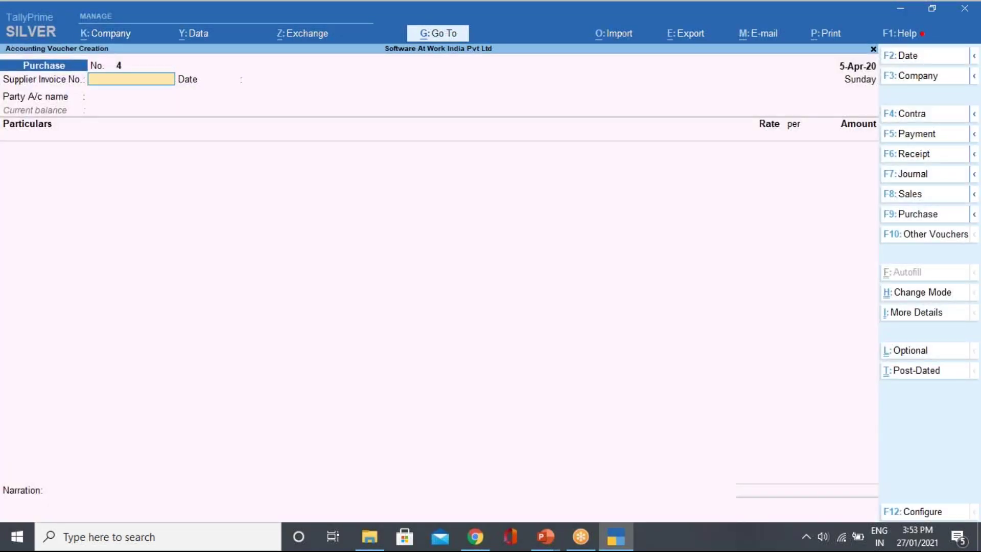
{"action": "type", "text": "5754643"}
{"action": "key", "text": "Return"}
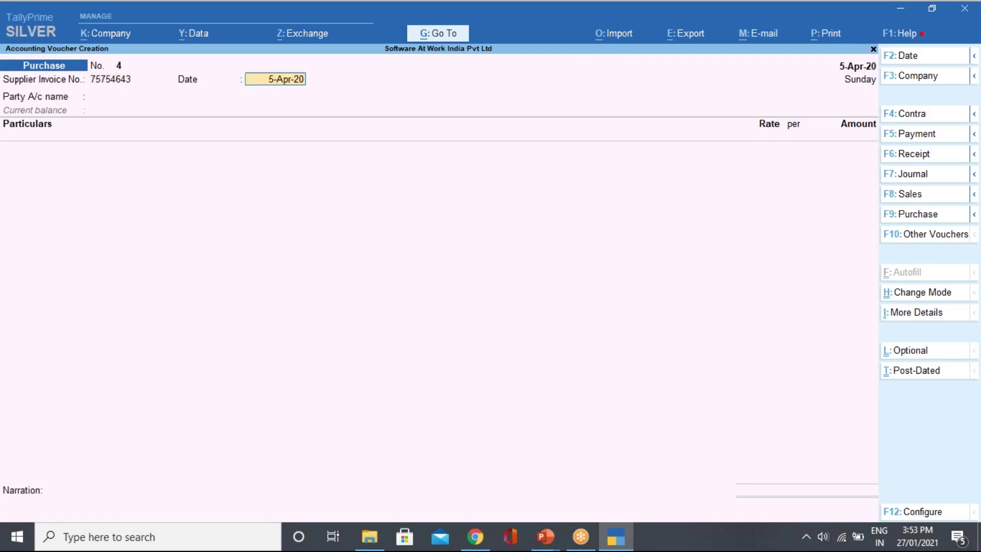
{"action": "key", "text": "Return"}
{"action": "key", "text": "Down"}
{"action": "key", "text": "Down"}
{"action": "key", "text": "Down"}
{"action": "key", "text": "Down"}
{"action": "key", "text": "Down"}
{"action": "key", "text": "Down"}
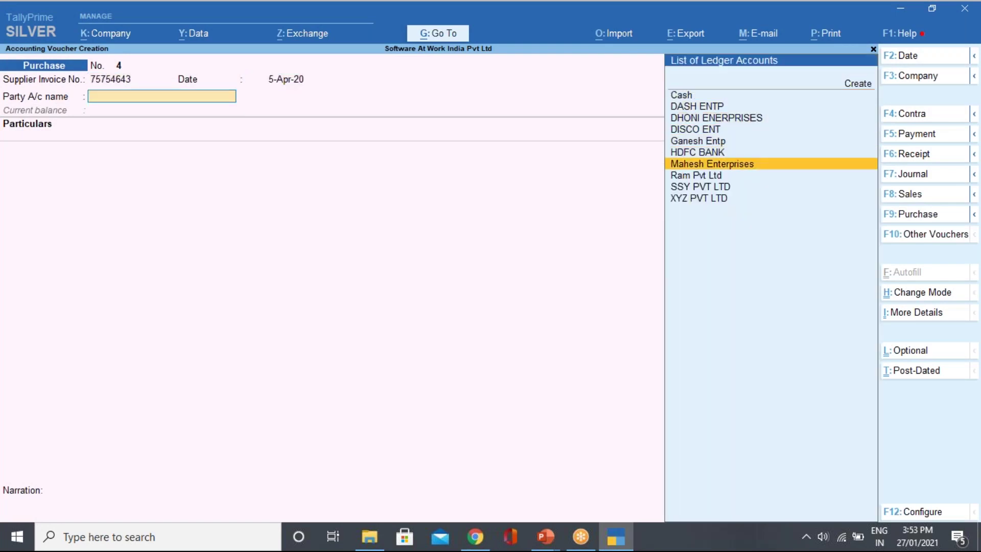
{"action": "key", "text": "Return"}
{"action": "key", "text": "Return"}
{"action": "key", "text": "Return"}
{"action": "key", "text": "Return"}
{"action": "key", "text": "Return"}
{"action": "key", "text": "Return"}
{"action": "key", "text": "Return"}
{"action": "key", "text": "Return"}
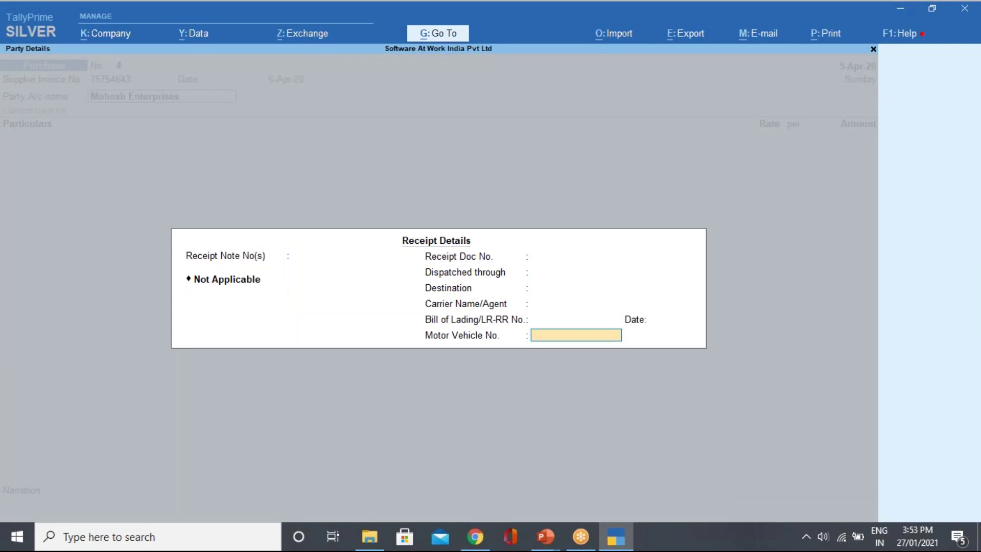
{"action": "key", "text": "Return"}
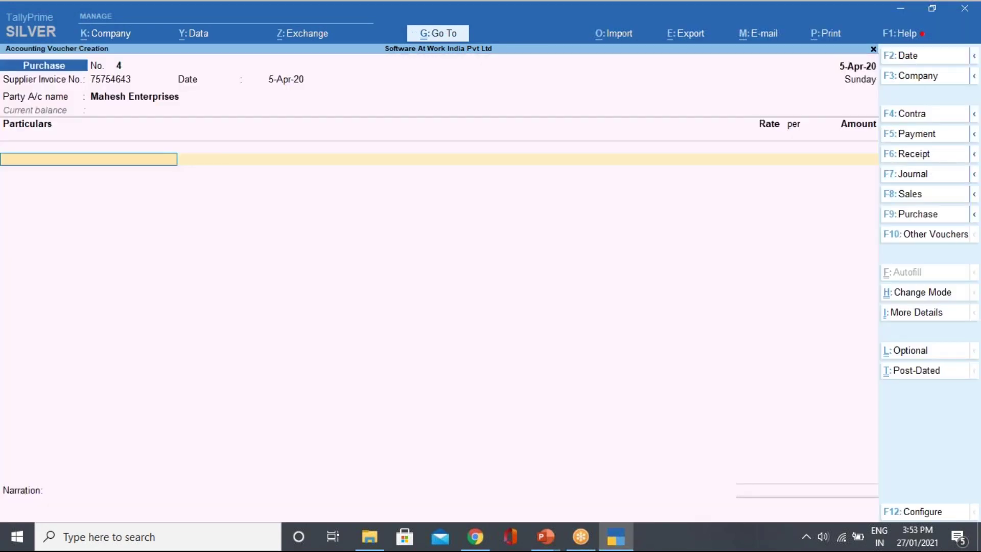
{"action": "key", "text": "Down"}
{"action": "key", "text": "Down"}
{"action": "key", "text": "Down"}
{"action": "key", "text": "Down"}
{"action": "key", "text": "Return"}
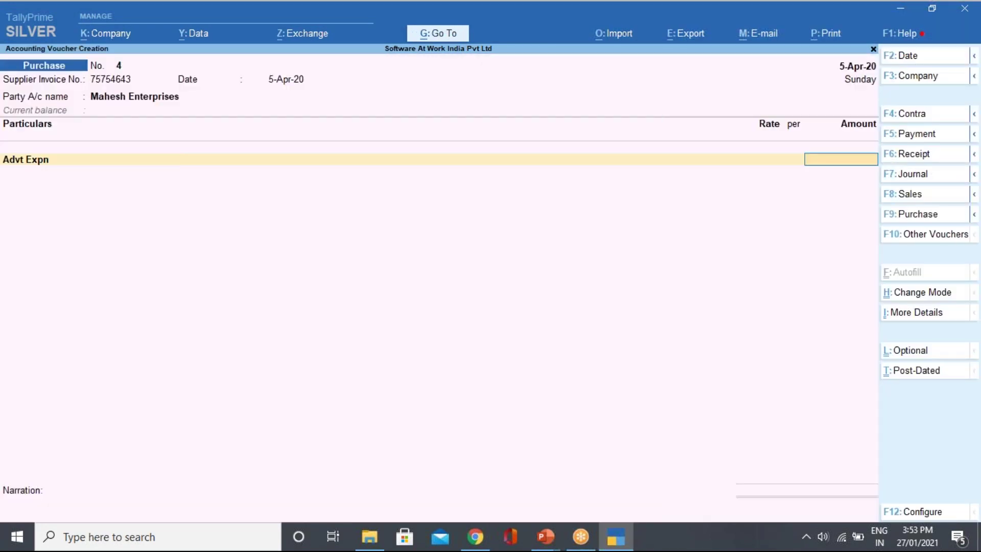
{"action": "type", "text": "60000"}
{"action": "key", "text": "Return"}
{"action": "key", "text": "Return"}
{"action": "key", "text": "Return"}
{"action": "key", "text": "Return"}
{"action": "key", "text": "Return"}
{"action": "key", "text": "Return"}
{"action": "key", "text": "Return"}
{"action": "key", "text": "Return"}
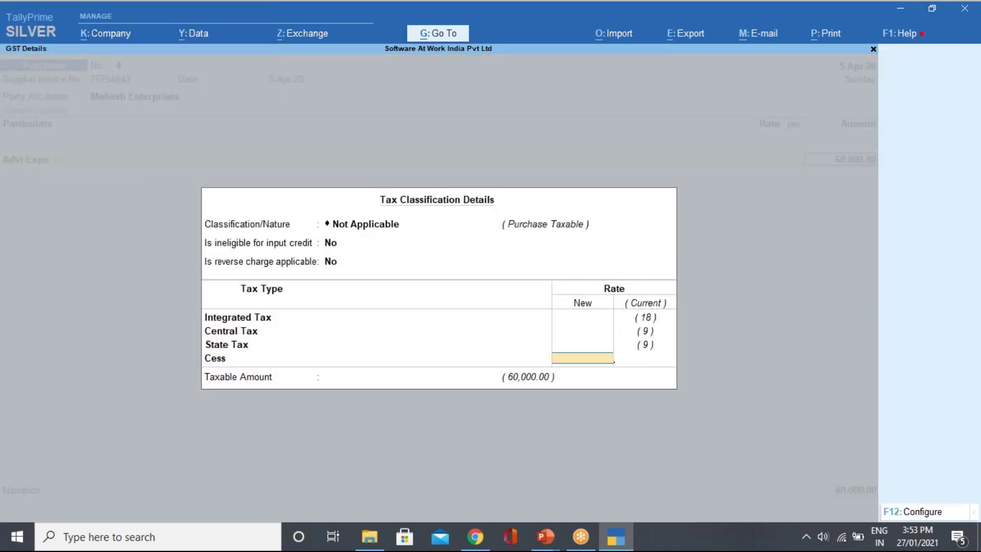
Add INPUT CGST and INPUT SGST of 5,400 each, deduct 12,000 Tds on Contractor, keep New Ref.
{"action": "type", "text": "in"}
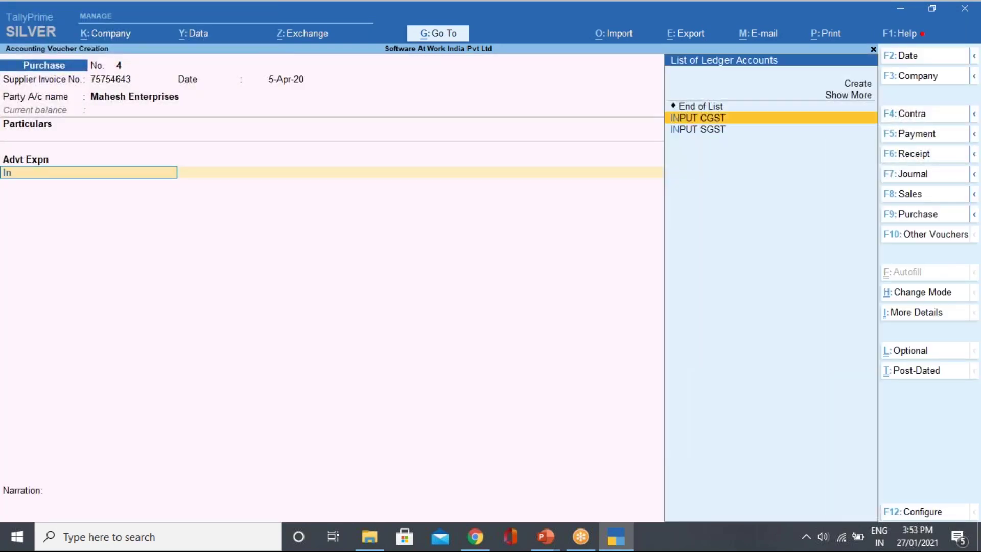
{"action": "key", "text": "Return"}
{"action": "key", "text": "Return"}
{"action": "type", "text": "inp"}
{"action": "key", "text": "Down"}
{"action": "key", "text": "Down"}
{"action": "key", "text": "Return"}
{"action": "key", "text": "Return"}
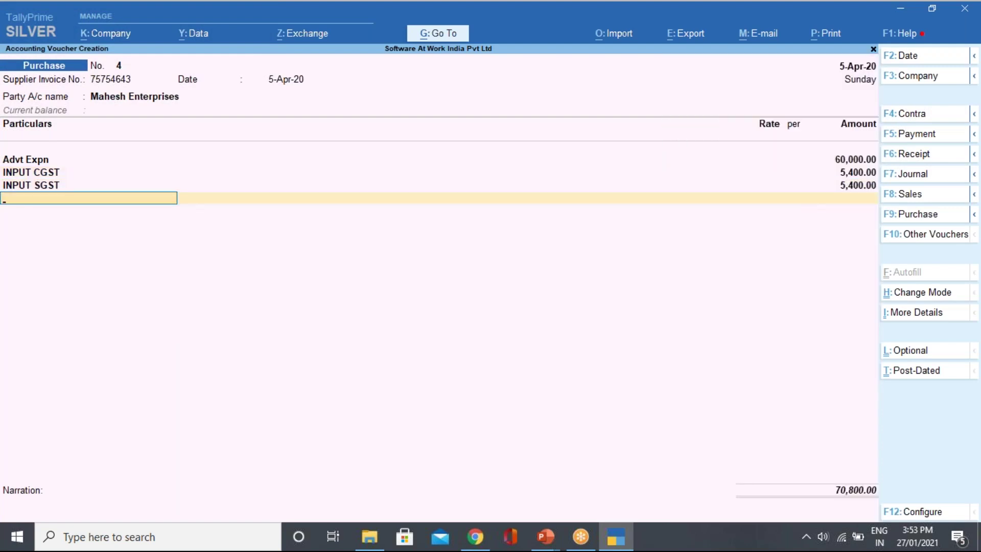
{"action": "type", "text": "Tds"}
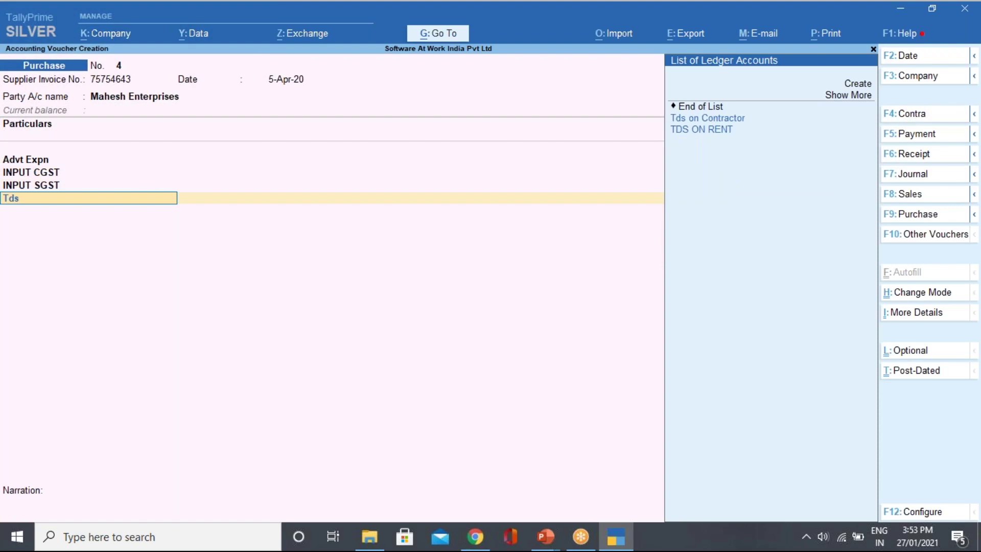
{"action": "key", "text": "Return"}
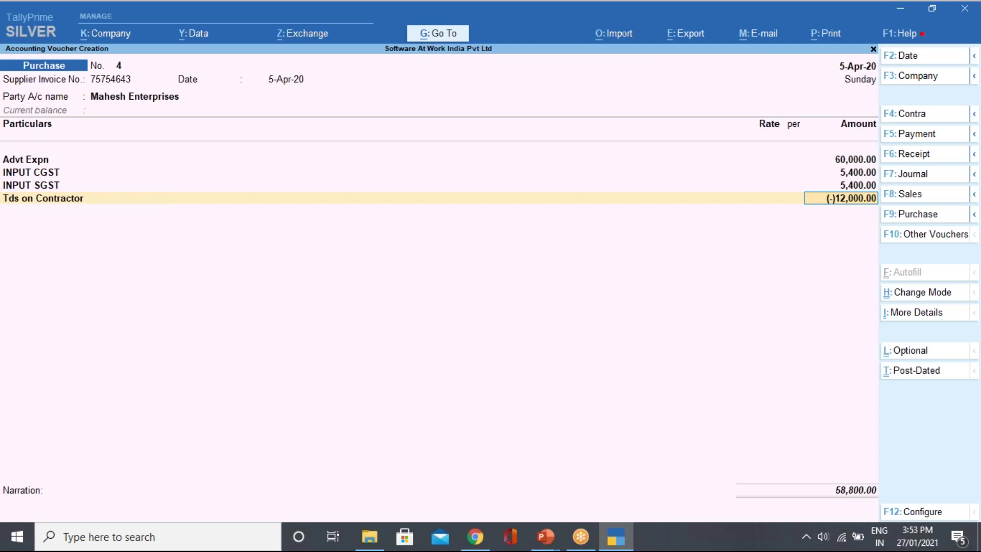
{"action": "key", "text": "Return"}
{"action": "key", "text": "Return"}
{"action": "key", "text": "Return"}
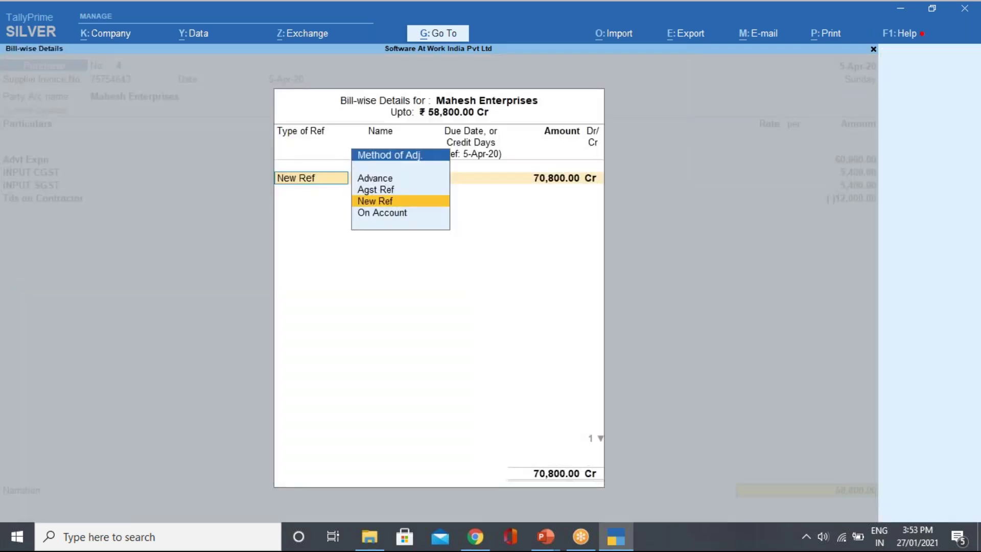
{"action": "key", "text": "Return"}
{"action": "key", "text": "Return"}
{"action": "key", "text": "Return"}
{"action": "key", "text": "Return"}
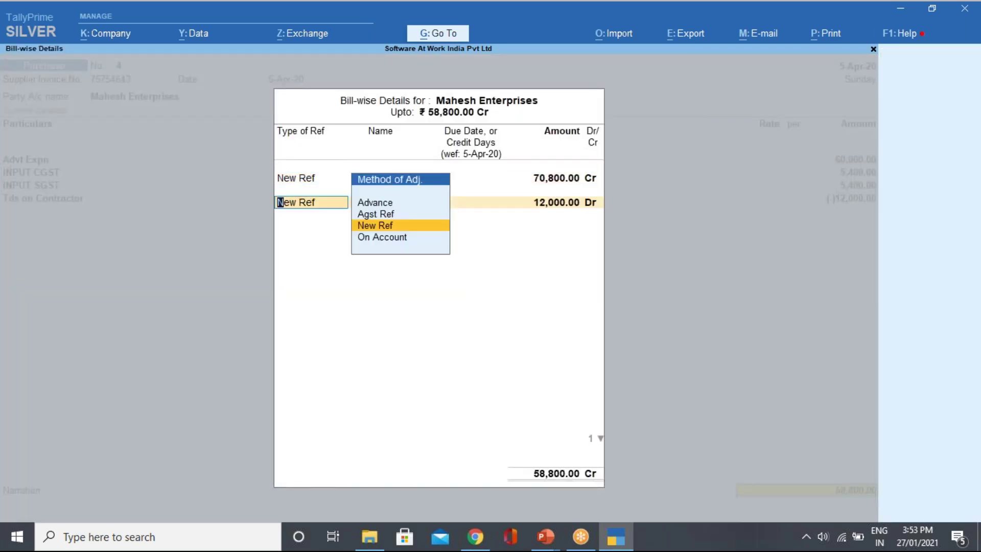
{"action": "key", "text": "Return"}
{"action": "key", "text": "Return"}
{"action": "key", "text": "Return"}
{"action": "key", "text": "Return"}
{"action": "key", "text": "Return"}
{"action": "key", "text": "Return"}
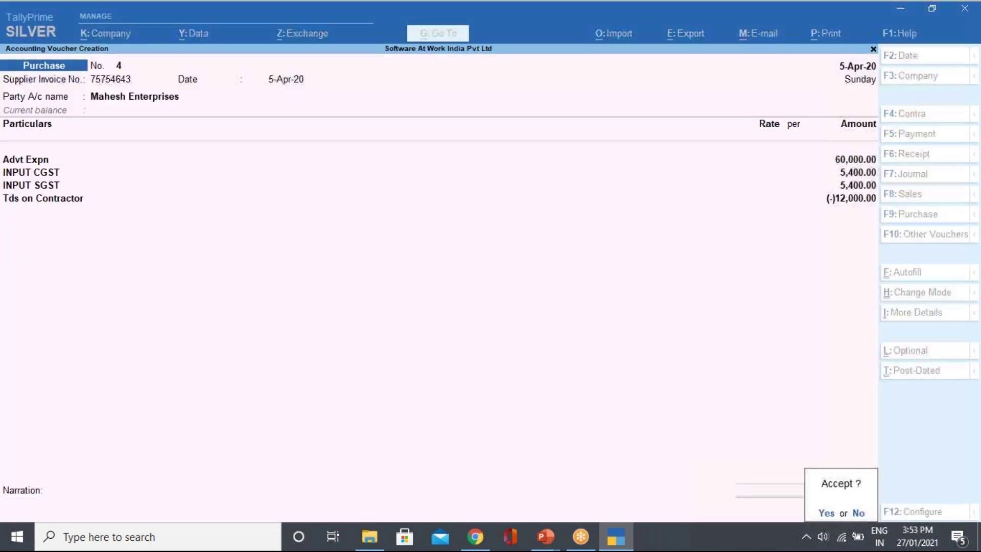
Save purchase voucher 4, then open Form 26Q under Statutory Reports > TDS Reports.
{"action": "key", "text": "y"}
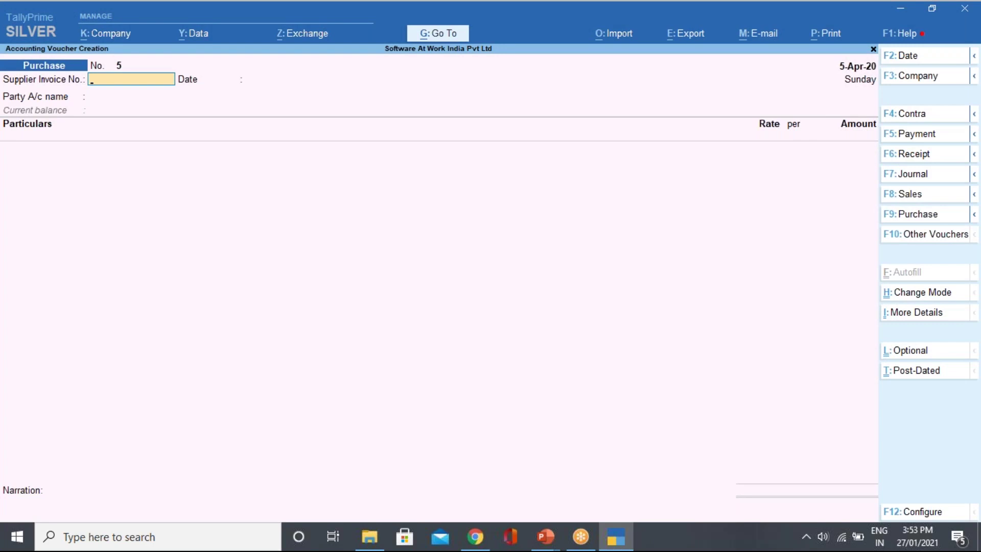
{"action": "key", "text": "Escape"}
{"action": "key", "text": "y"}
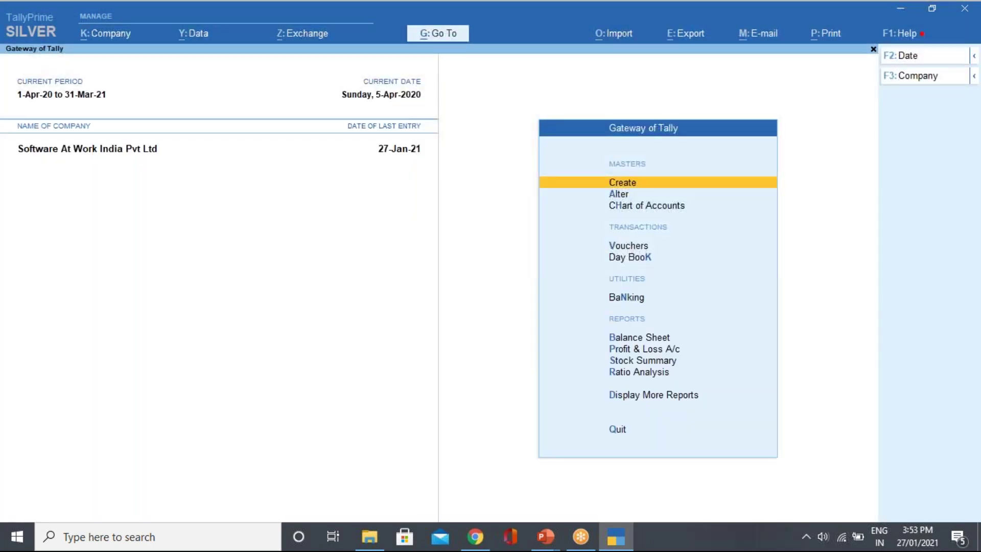
{"action": "key", "text": "d"}
{"action": "key", "text": "u"}
{"action": "key", "text": "Down"}
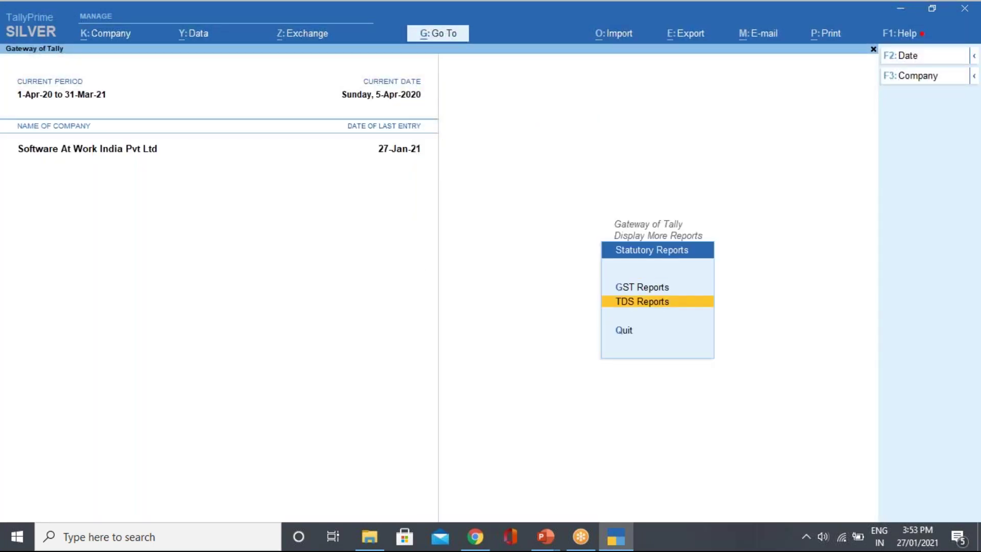
{"action": "key", "text": "Return"}
{"action": "key", "text": "Down"}
{"action": "key", "text": "Return"}
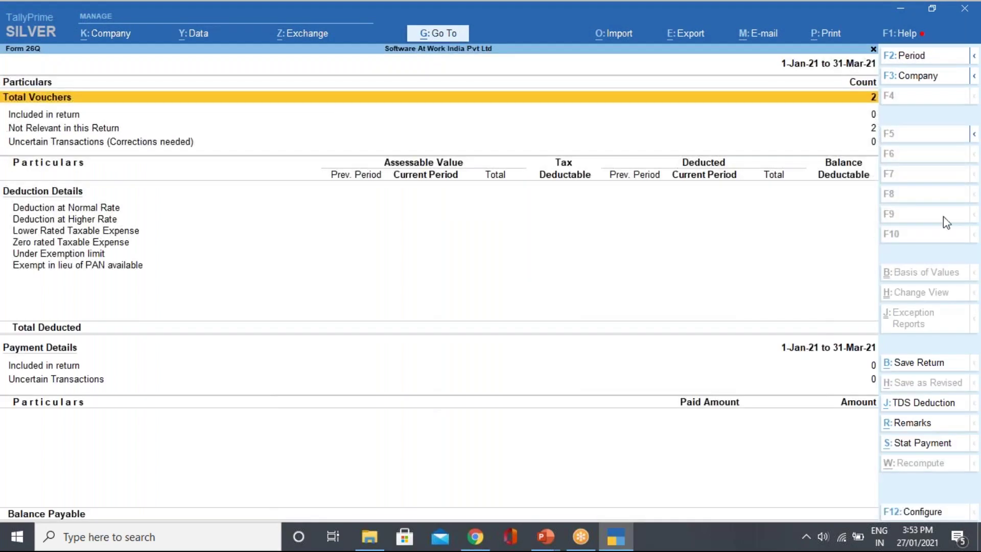
Set the Form 26Q period to 1-Apr-2020 through 30-Jun-2020.
{"action": "left_click", "coordinate": [942, 62]}
{"action": "type", "text": "1-3"}
{"action": "key", "text": "Return"}
{"action": "key", "text": "shift+Tab"}
{"action": "type", "text": "1/"}
{"action": "type", "text": "4"}
{"action": "key", "text": "Return"}
{"action": "key", "text": "BackSpace"}
{"action": "type", "text": "30/6"}
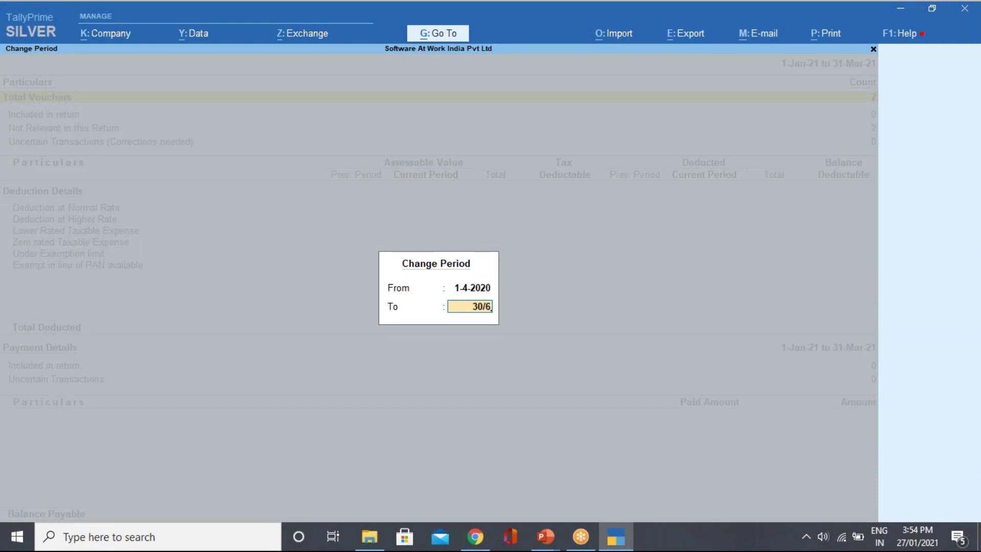
{"action": "key", "text": "Return"}
Review the return rows: 27,900 deducted at normal rate and the Uncertain Transactions count.
{"action": "key", "text": "Down"}
{"action": "key", "text": "Down"}
{"action": "key", "text": "Down"}
{"action": "key", "text": "Down"}
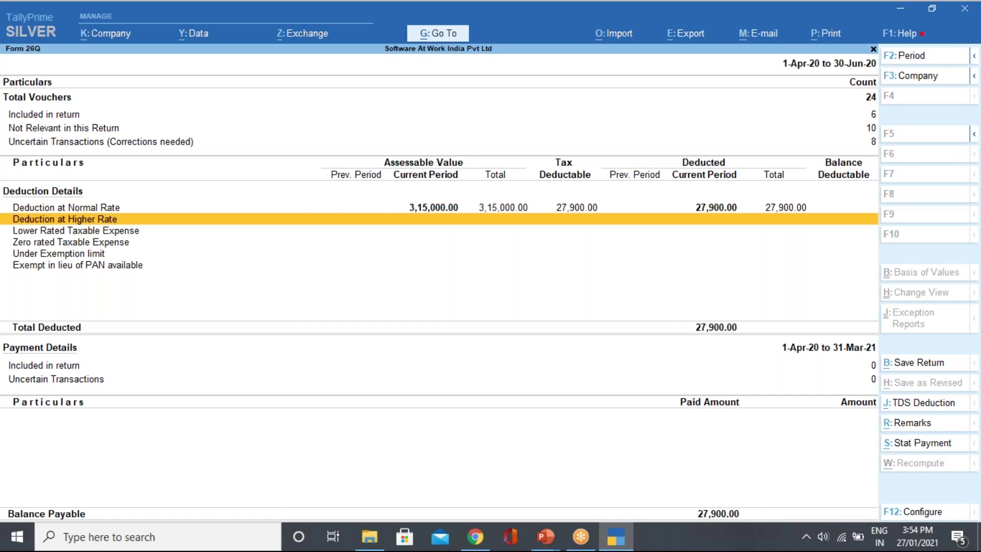
{"action": "key", "text": "Up"}
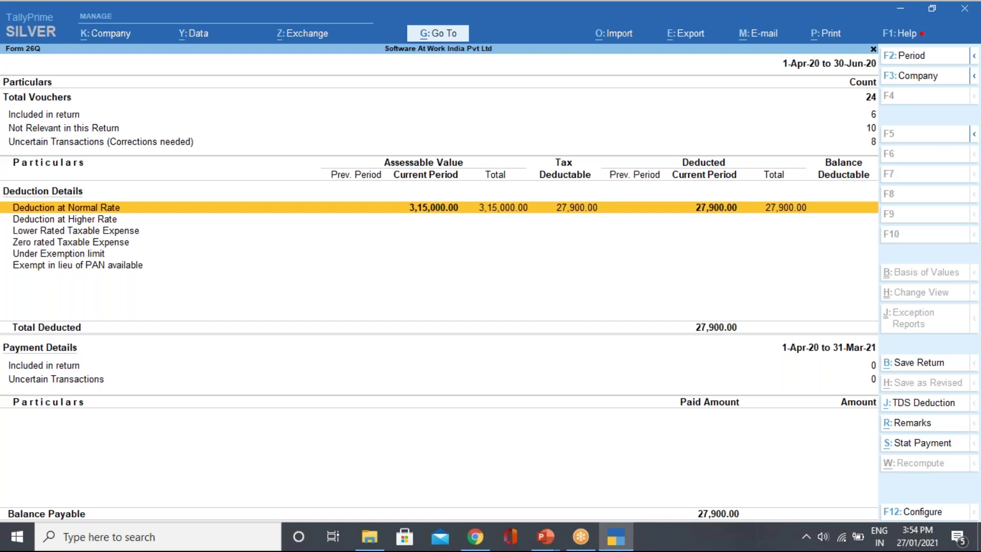
{"action": "key", "text": "Down"}
{"action": "key", "text": "Up"}
{"action": "key", "text": "Up"}
{"action": "key", "text": "Up"}
{"action": "key", "text": "Down"}
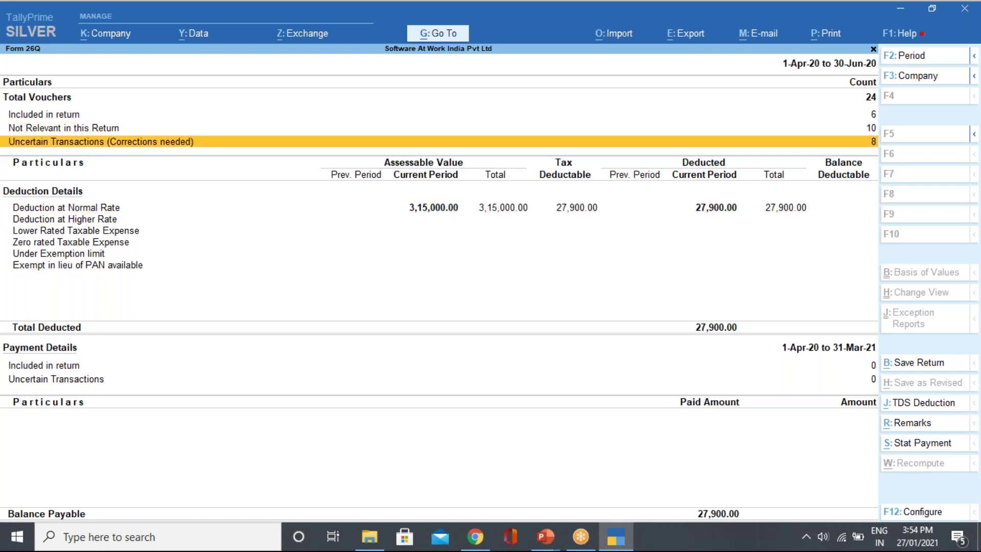
Resolve the 'PAN not available for party' exception by marking Mahesh Enterprises' PAN status as Not Available.
{"action": "key", "text": "Return"}
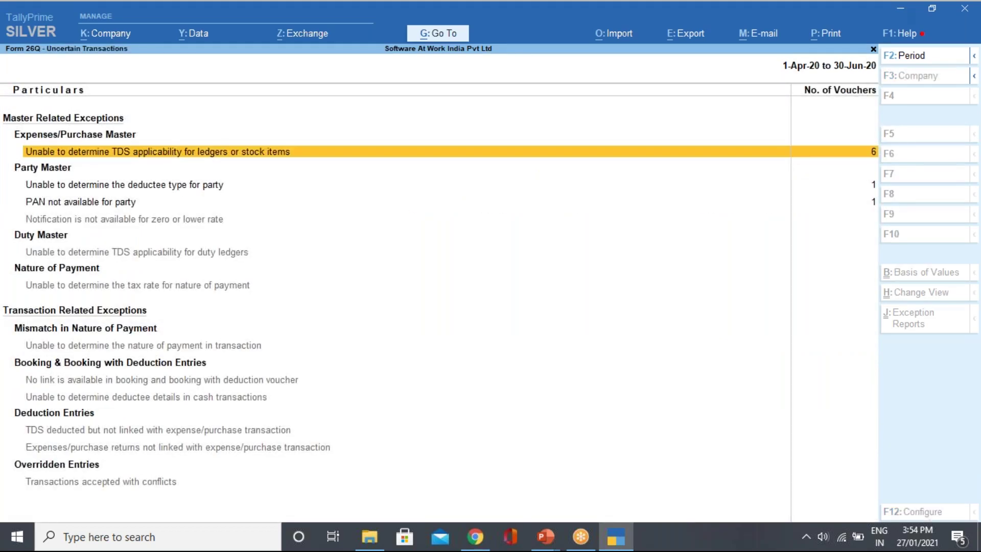
{"action": "key", "text": "Down"}
{"action": "key", "text": "Down"}
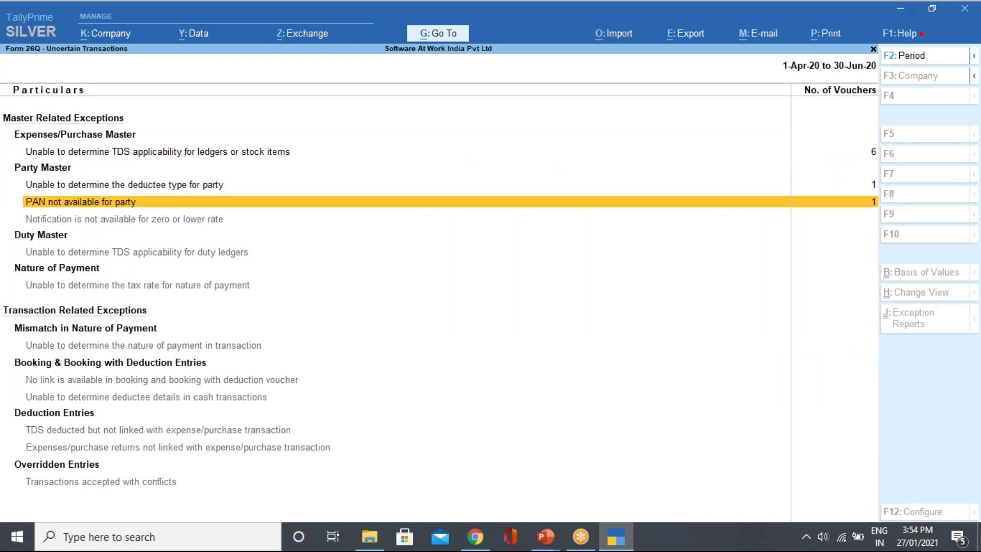
{"action": "key", "text": "Return"}
{"action": "key", "text": "Return"}
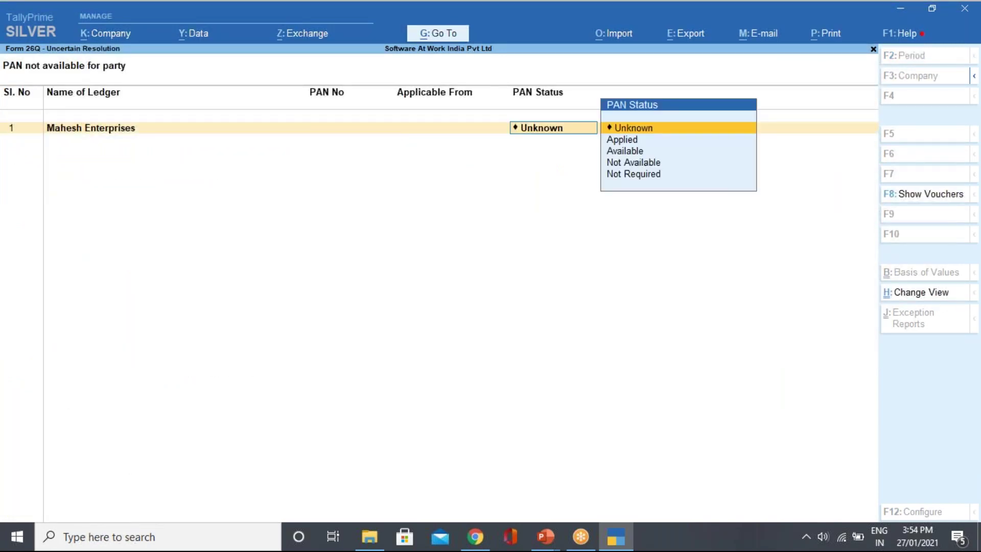
{"action": "key", "text": "Down"}
{"action": "key", "text": "Down"}
{"action": "key", "text": "Down"}
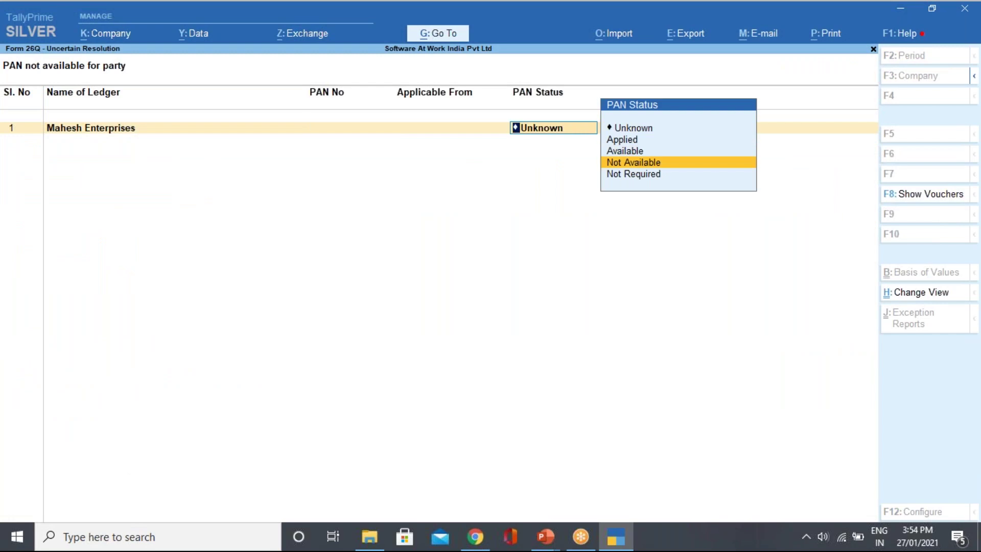
{"action": "key", "text": "Return"}
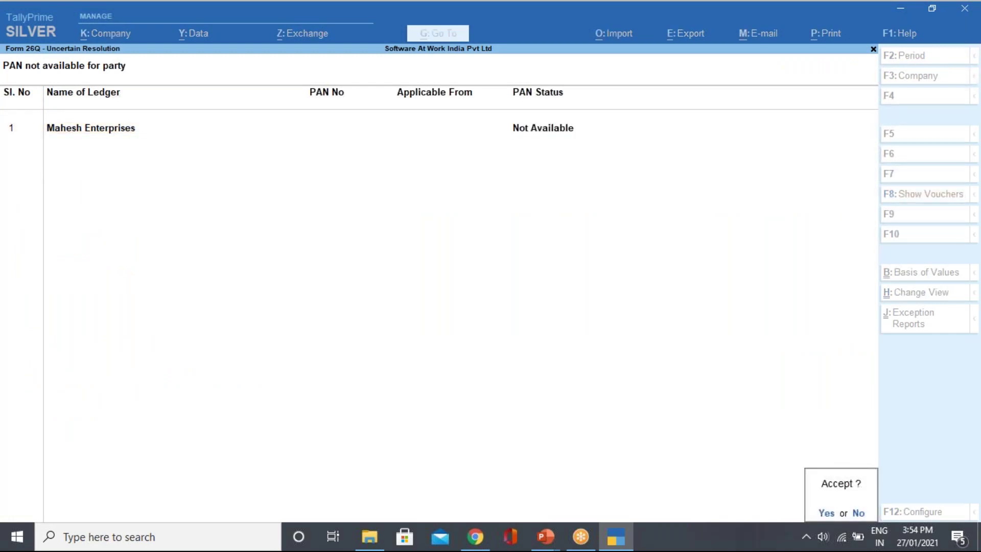
{"action": "key", "text": "Return"}
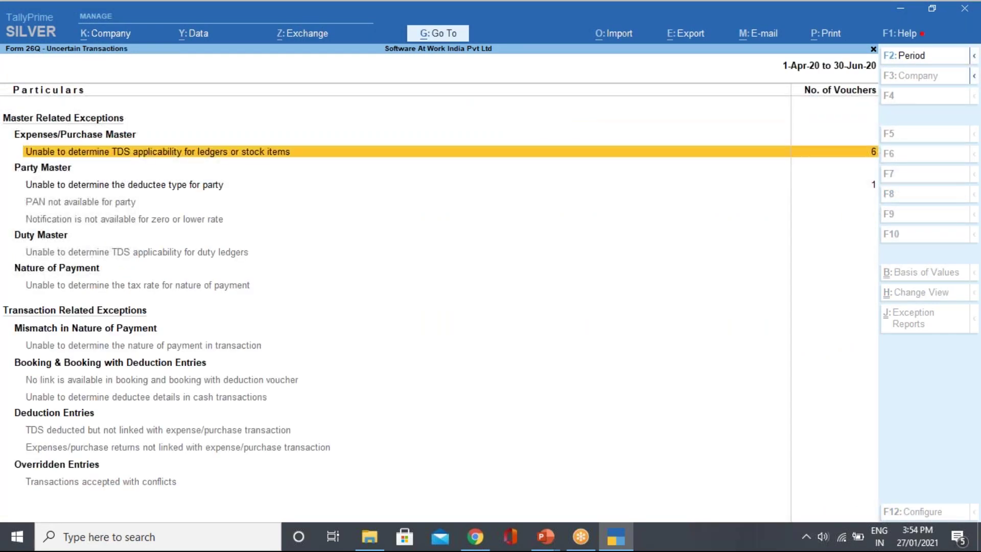
{"action": "key", "text": "Escape"}
{"action": "key", "text": "Down"}
{"action": "key", "text": "Down"}
{"action": "key", "text": "Down"}
{"action": "key", "text": "Down"}
{"action": "key", "text": "Down"}
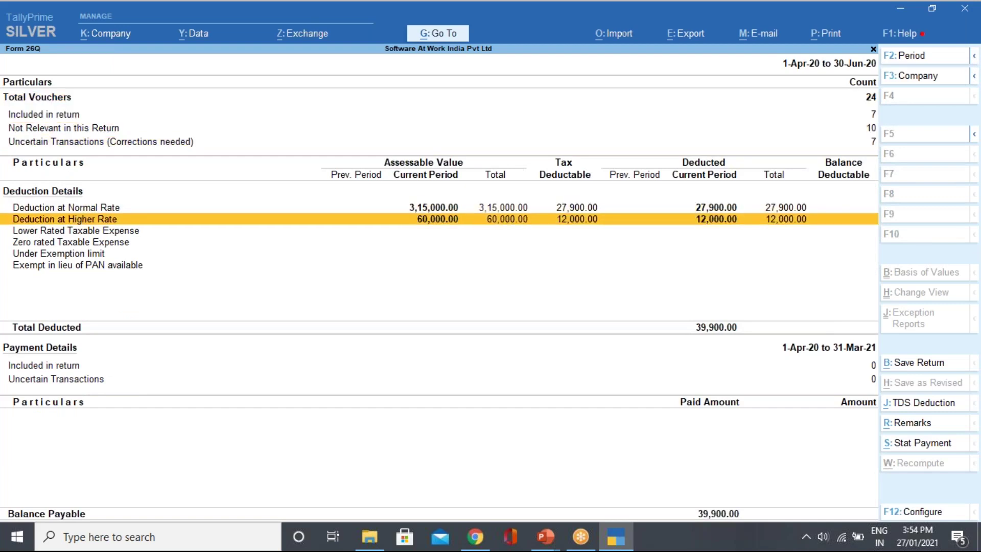
Review the Deduction at Higher Rate and remaining deduction categories in Form 26Q, then close it.
{"action": "key", "text": "Return"}
{"action": "key", "text": "space"}
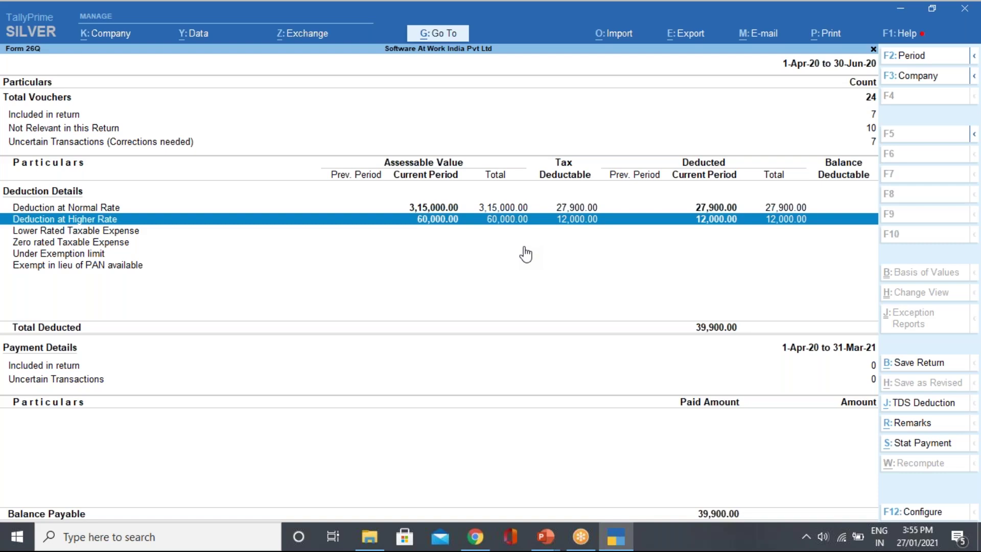
{"action": "key", "text": "space"}
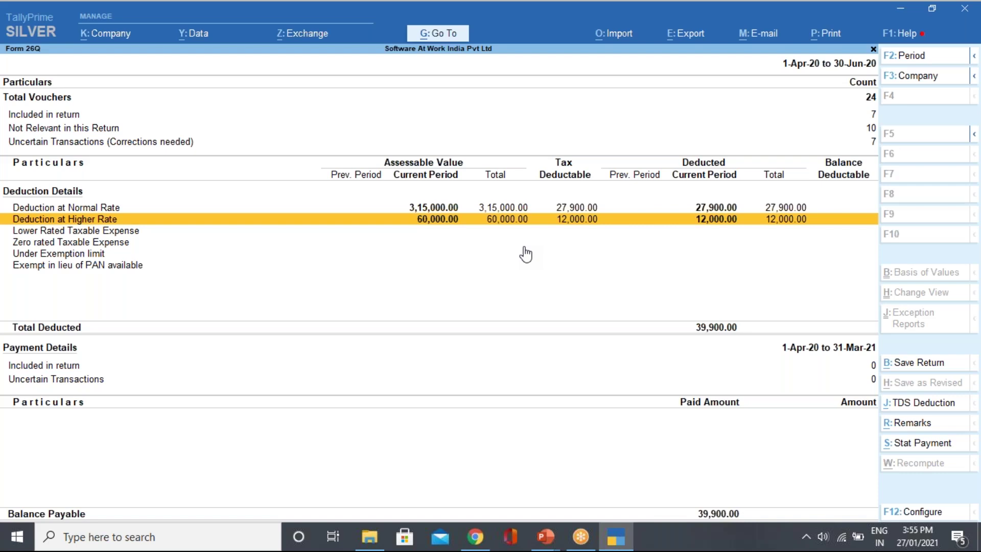
{"action": "key", "text": "Down"}
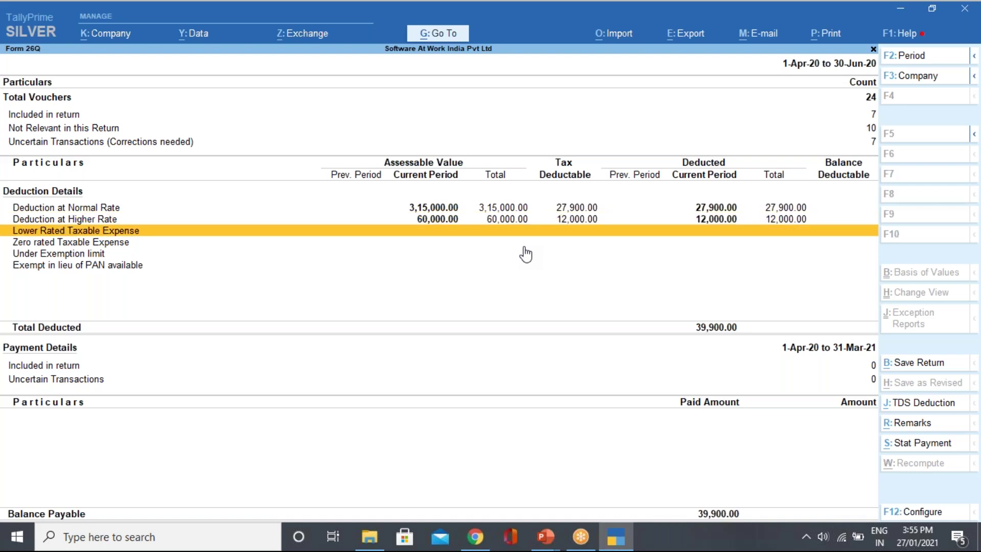
{"action": "key", "text": "Down"}
{"action": "key", "text": "Down"}
{"action": "key", "text": "Down"}
{"action": "key", "text": "Up"}
{"action": "key", "text": "Up"}
{"action": "key", "text": "Up"}
{"action": "key", "text": "Escape"}
{"action": "key", "text": "Escape"}
{"action": "key", "text": "Escape"}
{"action": "key", "text": "Escape"}
{"action": "key", "text": "Escape"}
{"action": "key", "text": "Escape"}
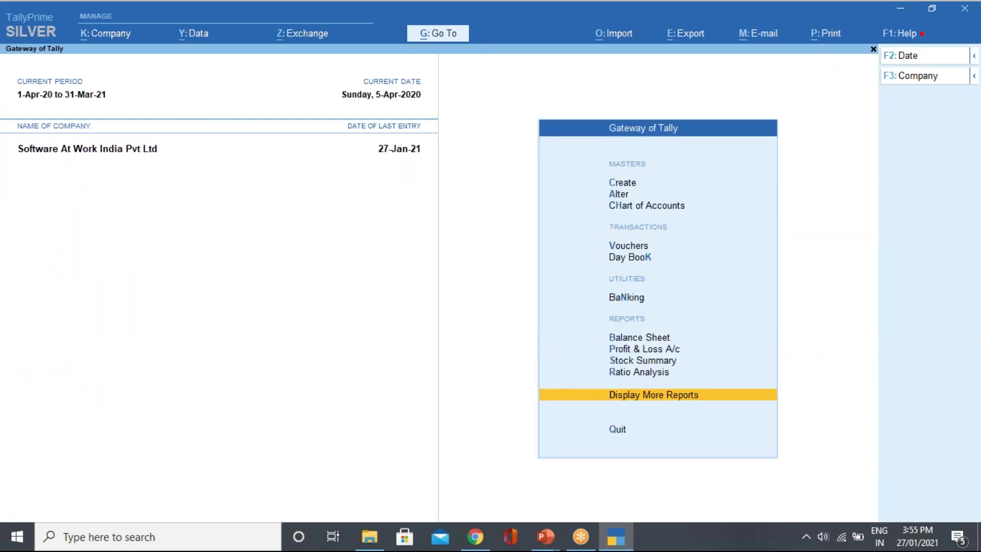
Start creating a new ledger named 'HDFC BANK', then abandon it without saving.
{"action": "key", "text": "Return"}
{"action": "key", "text": "Down"}
{"action": "key", "text": "Down"}
{"action": "key", "text": "Down"}
{"action": "key", "text": "Up"}
{"action": "key", "text": "Up"}
{"action": "key", "text": "Return"}
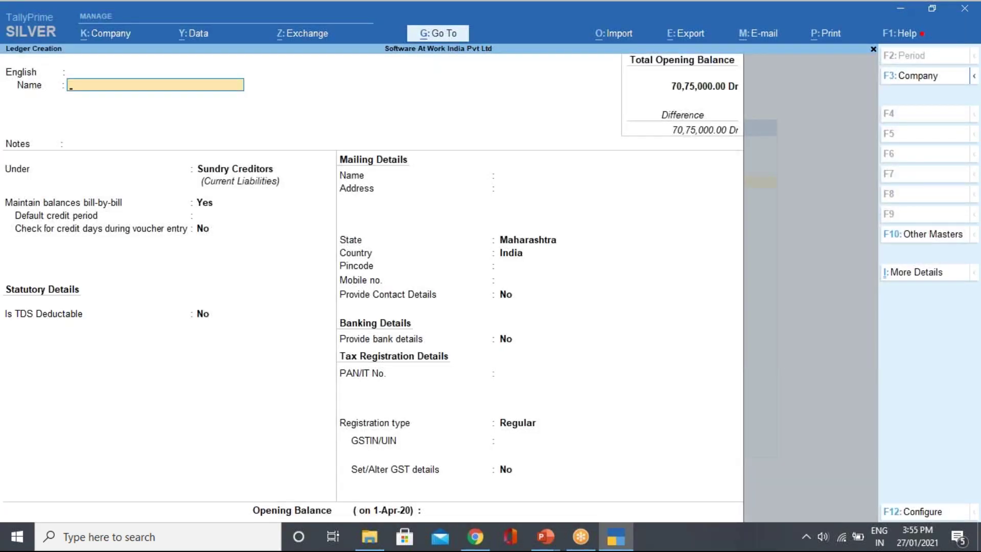
{"action": "type", "text": "HDFC BANK'"}
{"action": "key", "text": "Return"}
{"action": "key", "text": "BackSpace"}
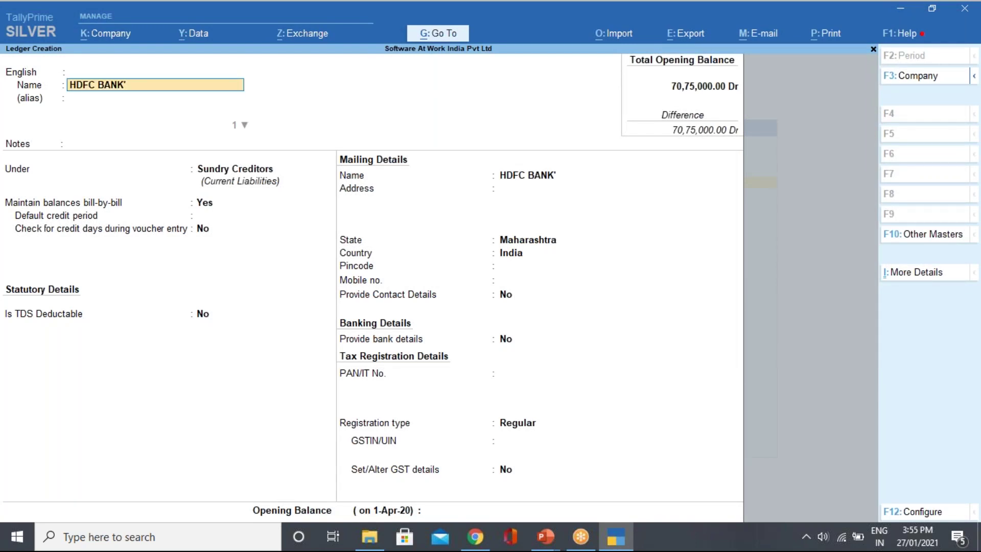
{"action": "key", "text": "Return"}
{"action": "type", "text": "'"}
{"action": "key", "text": "Escape"}
{"action": "key", "text": "Down"}
{"action": "key", "text": "Up"}
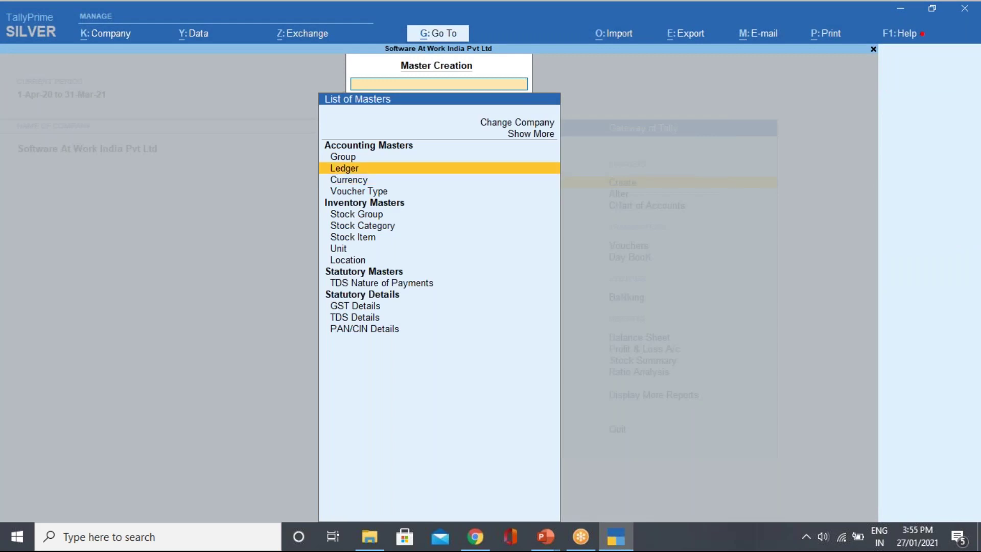
{"action": "key", "text": "Escape"}
View the existing HDFC BANK ledger under Alter > Ledger without changing it.
{"action": "key", "text": "Down"}
{"action": "key", "text": "Return"}
{"action": "key", "text": "Down"}
{"action": "key", "text": "Down"}
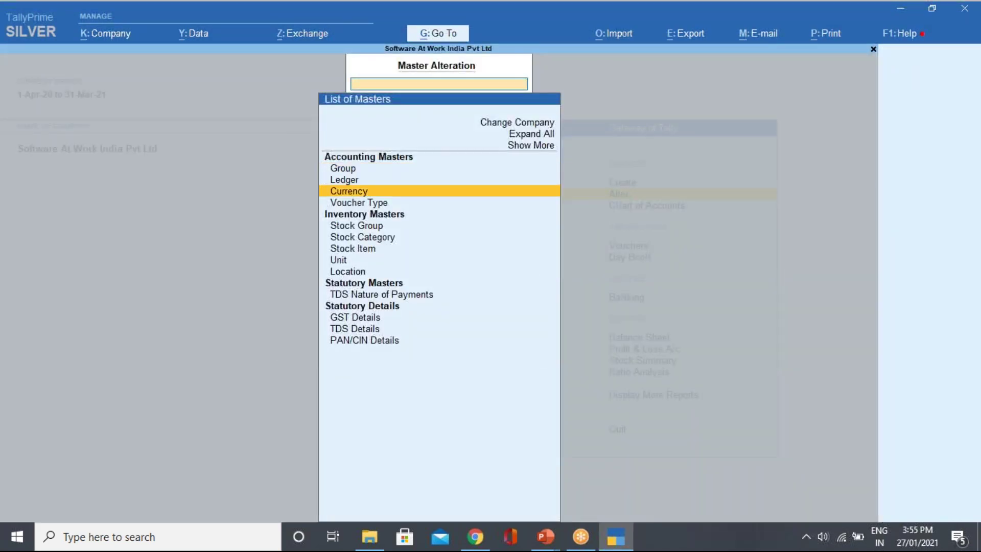
{"action": "key", "text": "Up"}
{"action": "key", "text": "Return"}
{"action": "key", "text": "Down"}
{"action": "key", "text": "Down"}
{"action": "key", "text": "Down"}
{"action": "key", "text": "Down"}
{"action": "key", "text": "Down"}
{"action": "key", "text": "Down"}
{"action": "key", "text": "Down"}
{"action": "key", "text": "Down"}
{"action": "key", "text": "Down"}
{"action": "key", "text": "Down"}
{"action": "key", "text": "Down"}
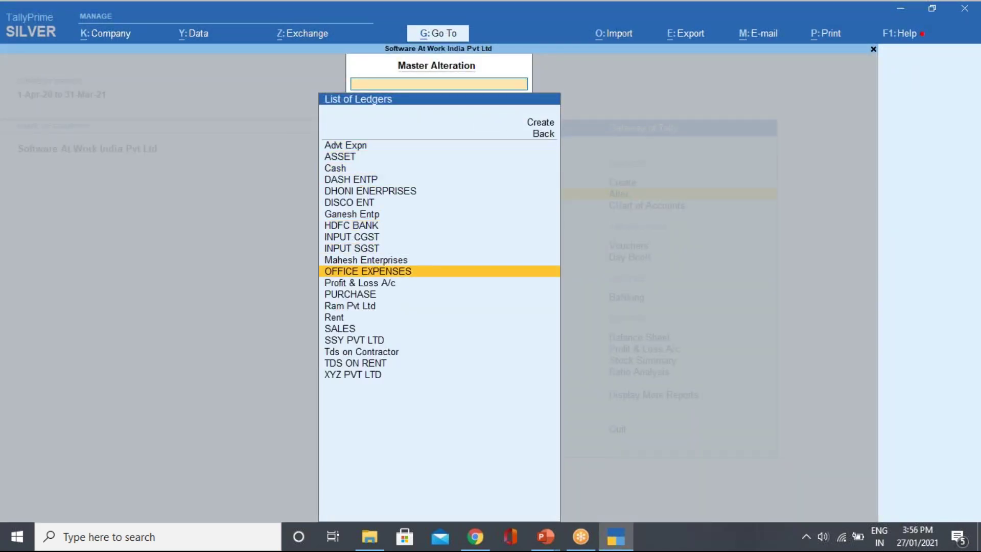
{"action": "key", "text": "Up"}
{"action": "key", "text": "Up"}
{"action": "key", "text": "Up"}
{"action": "key", "text": "Up"}
{"action": "key", "text": "Return"}
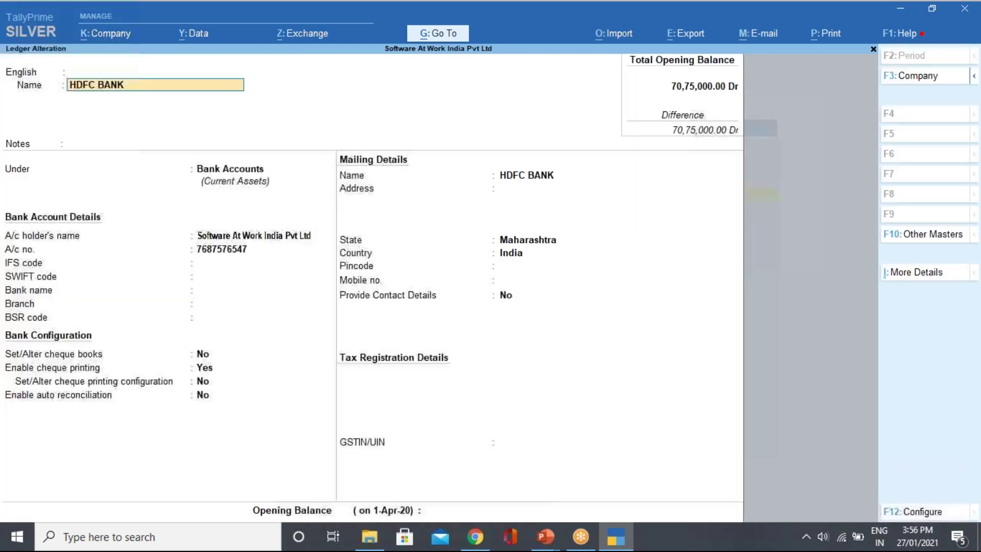
{"action": "key", "text": "Escape"}
{"action": "key", "text": "Escape"}
{"action": "key", "text": "Escape"}
{"action": "key", "text": "Escape"}
Start a new Payment voucher from voucher entry.
{"action": "key", "text": "Down"}
{"action": "key", "text": "Down"}
{"action": "key", "text": "Down"}
{"action": "key", "text": "Return"}
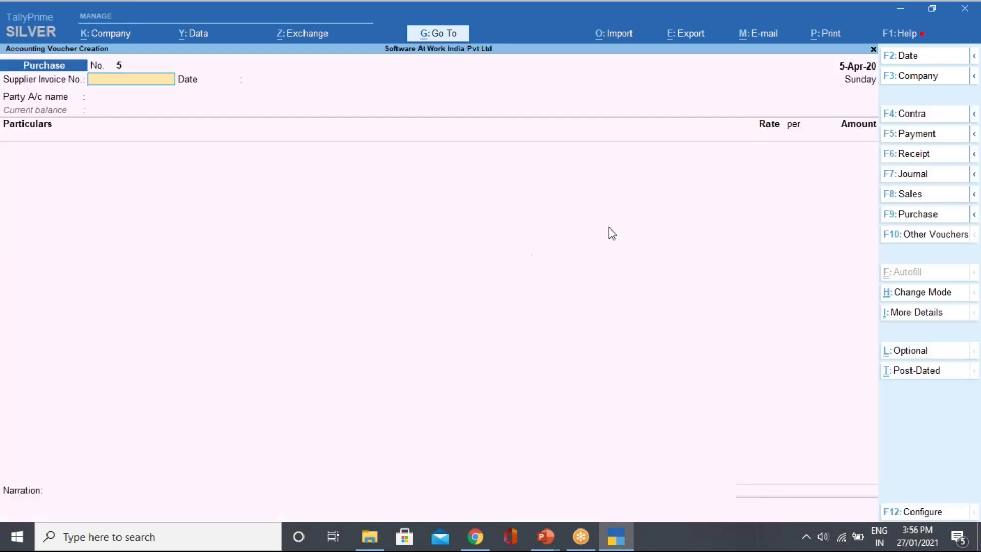
{"action": "left_click", "coordinate": [917, 134]}
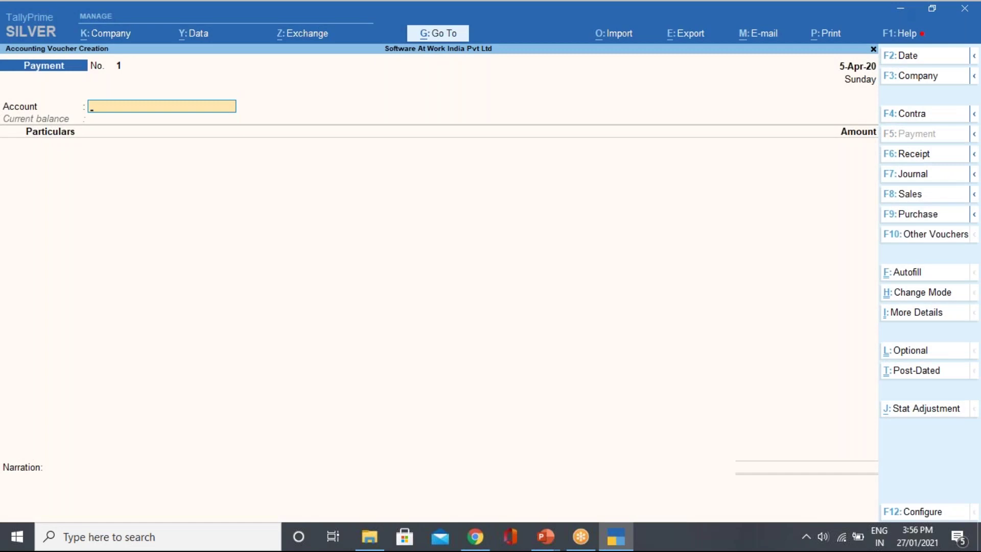
Date the payment 6-4-2020, with HDFC BANK as account and Ram Pvt Ltd as payee.
{"action": "left_click", "coordinate": [905, 60]}
{"action": "type", "text": "6-4-2020"}
{"action": "key", "text": "Return"}
{"action": "key", "text": "Down"}
{"action": "key", "text": "Down"}
{"action": "key", "text": "Return"}
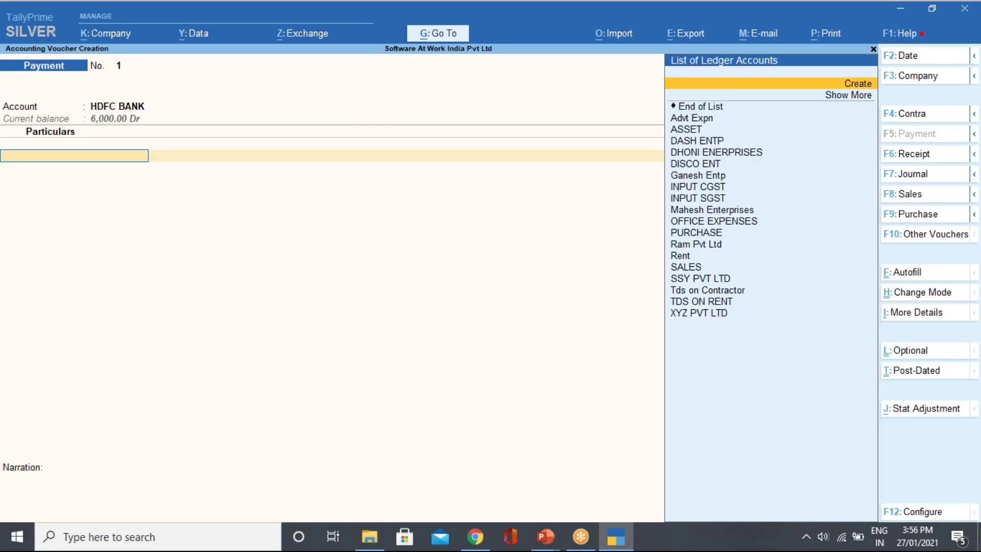
{"action": "key", "text": "Down"}
{"action": "key", "text": "Down"}
{"action": "key", "text": "Down"}
{"action": "key", "text": "Down"}
{"action": "key", "text": "Down"}
{"action": "key", "text": "Down"}
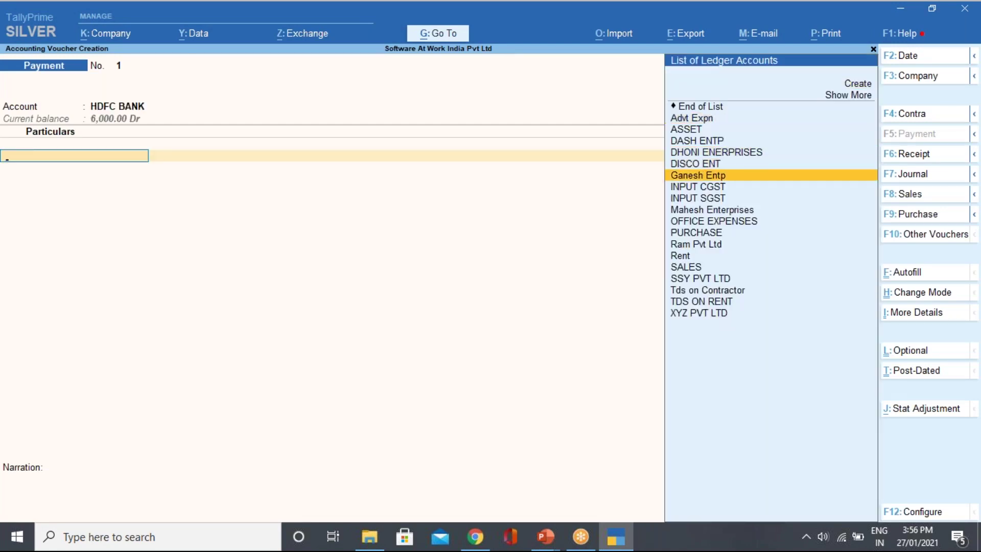
{"action": "key", "text": "Up"}
{"action": "key", "text": "Up"}
{"action": "key", "text": "Down"}
{"action": "key", "text": "Down"}
{"action": "key", "text": "Down"}
{"action": "key", "text": "Down"}
{"action": "key", "text": "Down"}
{"action": "key", "text": "Down"}
{"action": "key", "text": "Down"}
{"action": "key", "text": "Down"}
{"action": "key", "text": "Return"}
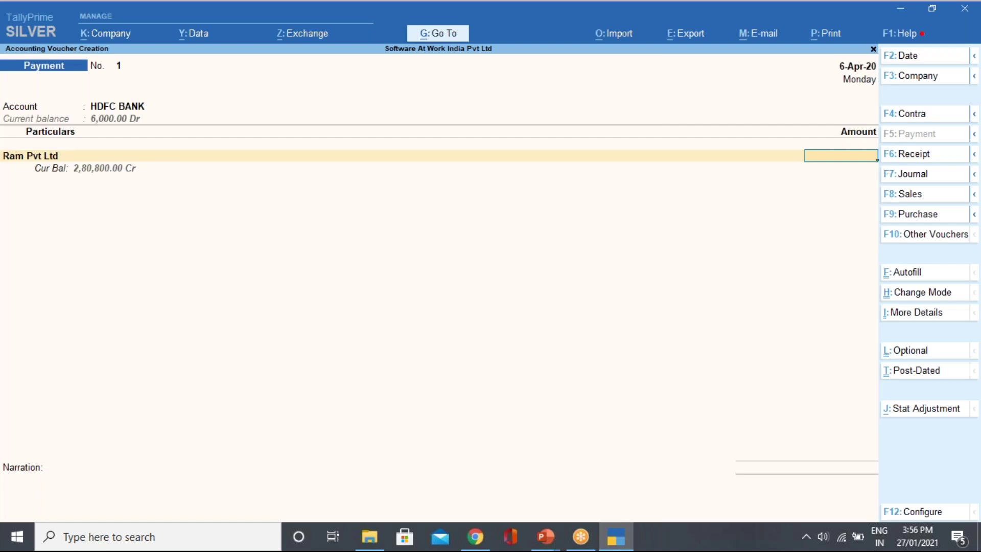
Enter 60,000 for Ram Pvt Ltd as an Advance bill reference named ADV/001.
{"action": "type", "text": "60000"}
{"action": "key", "text": "Return"}
{"action": "key", "text": "Return"}
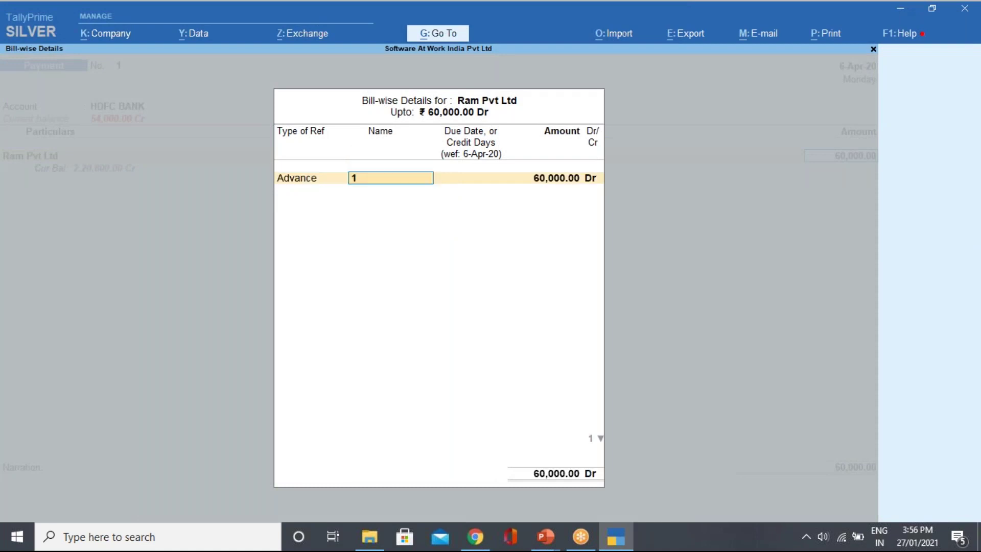
{"action": "type", "text": "ADV/001"}
{"action": "key", "text": "Return"}
{"action": "key", "text": "Return"}
{"action": "key", "text": "Return"}
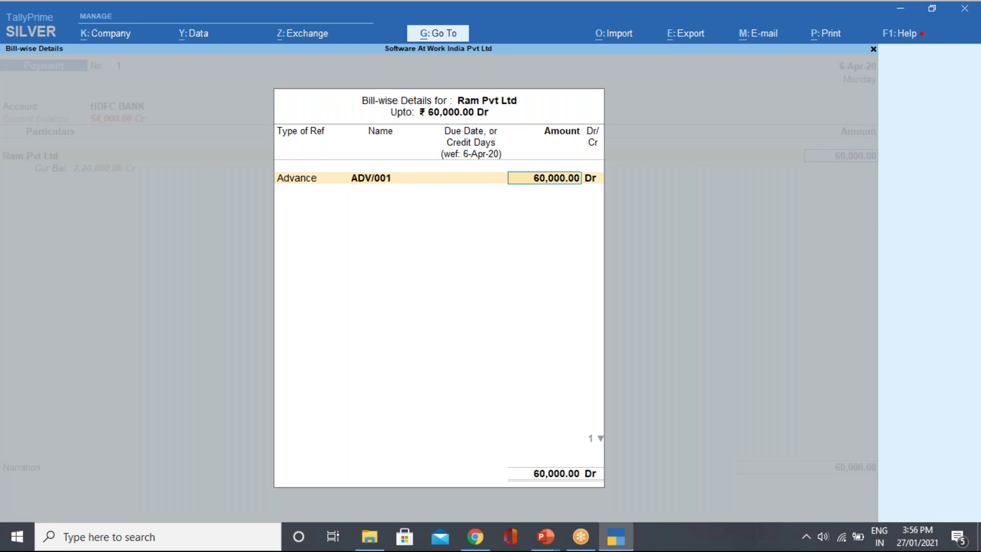
{"action": "key", "text": "Return"}
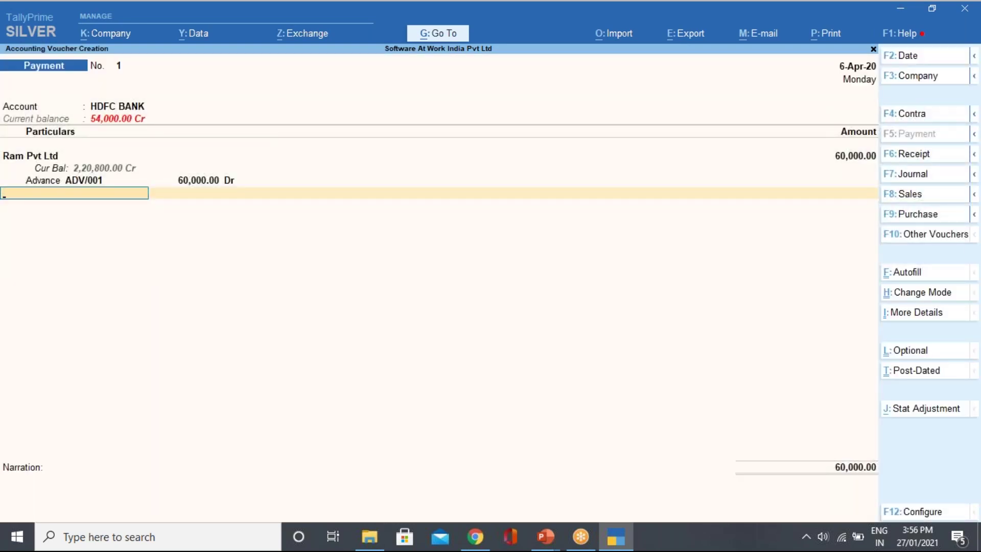
{"action": "key", "text": "Return"}
{"action": "key", "text": "BackSpace"}
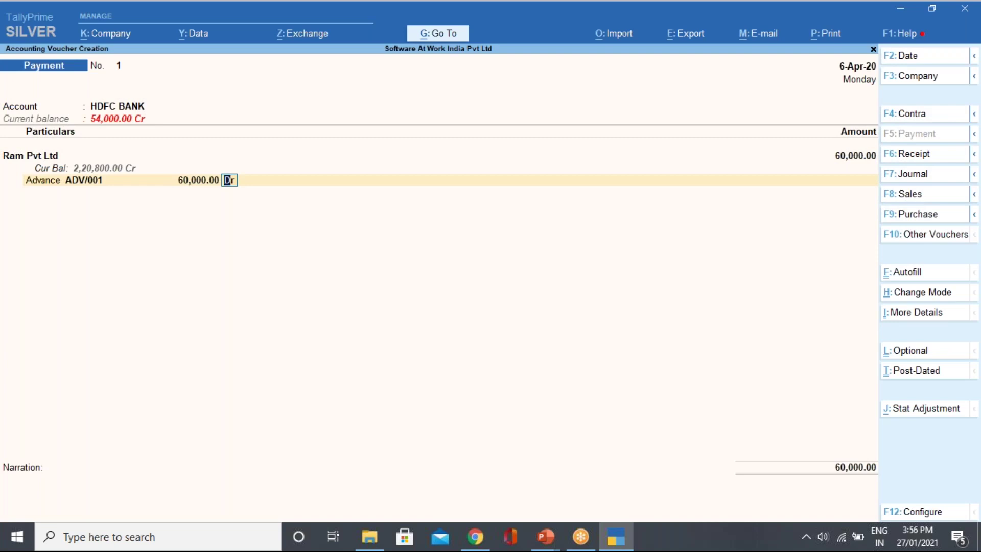
{"action": "key", "text": "Return"}
{"action": "key", "text": "Return"}
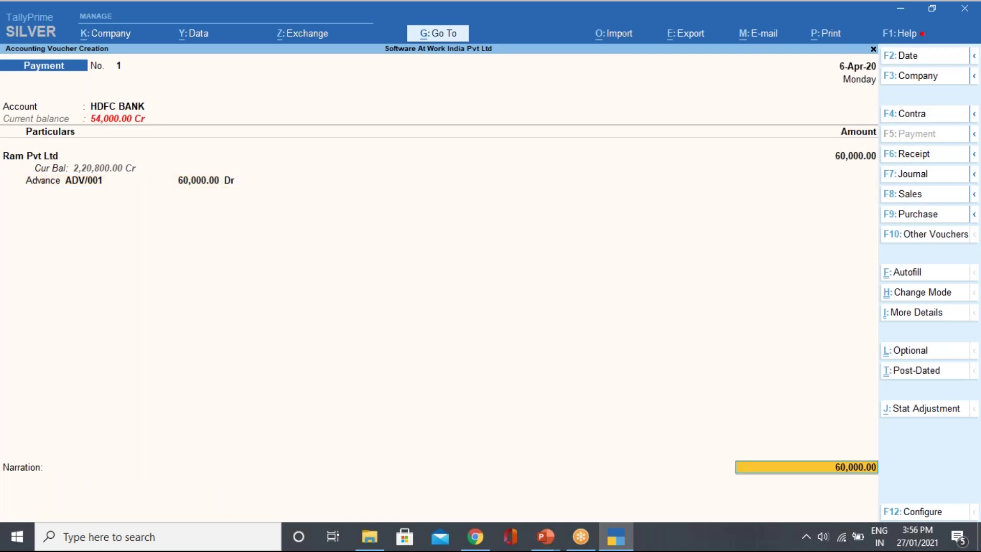
Look through the bank allocation details of the 60,000 HDFC BANK payment.
{"action": "key", "text": "Return"}
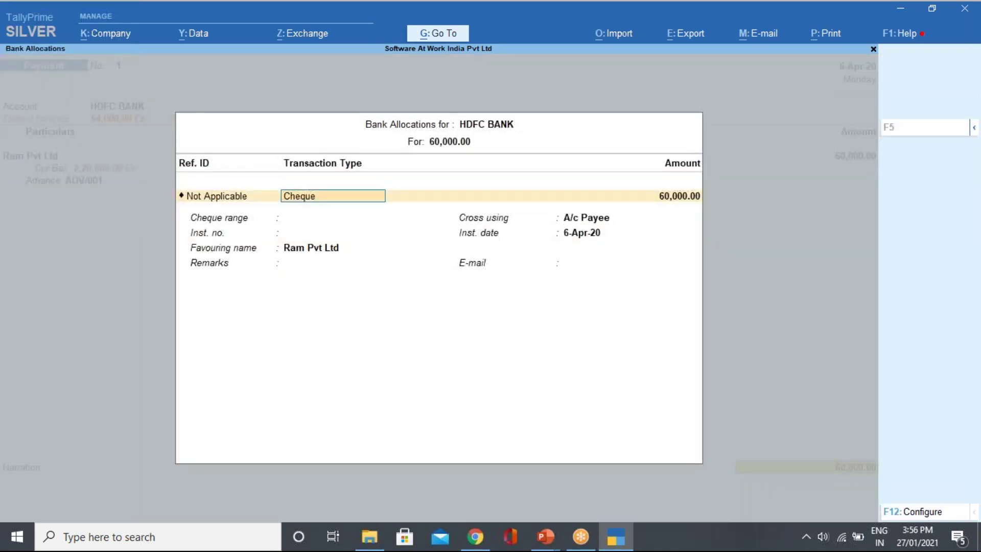
{"action": "key", "text": "Return"}
{"action": "key", "text": "Return"}
{"action": "key", "text": "Return"}
{"action": "key", "text": "Return"}
{"action": "key", "text": "Return"}
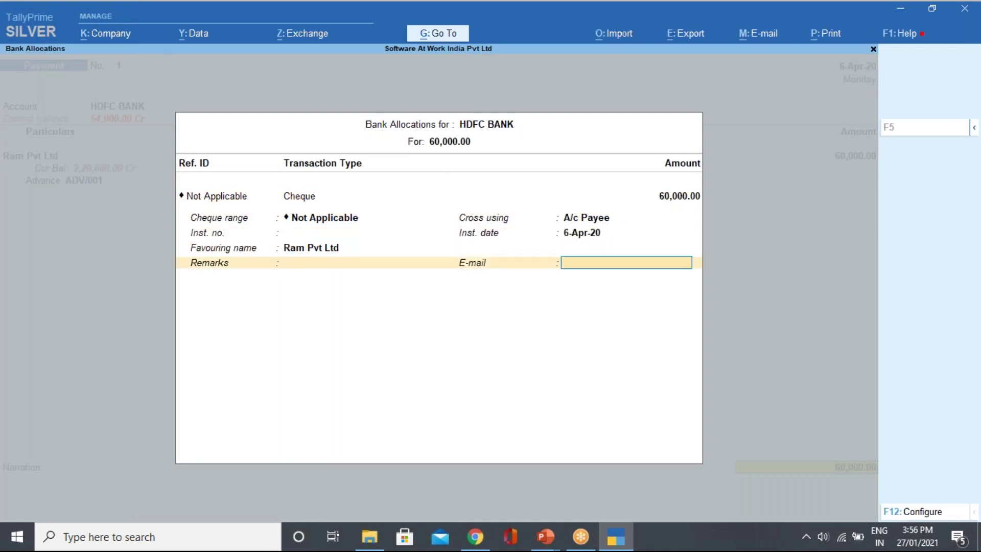
{"action": "key", "text": "Return"}
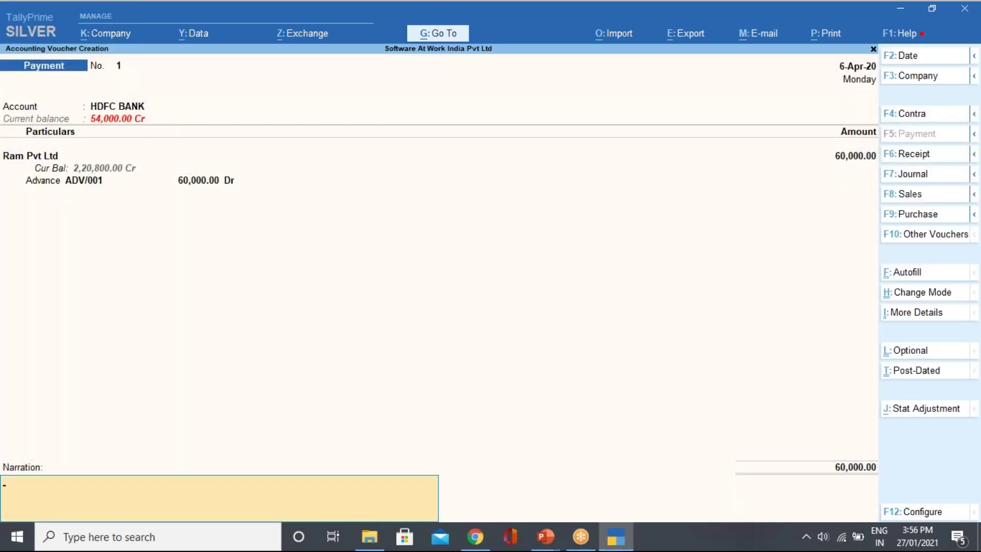
{"action": "key", "text": "BackSpace"}
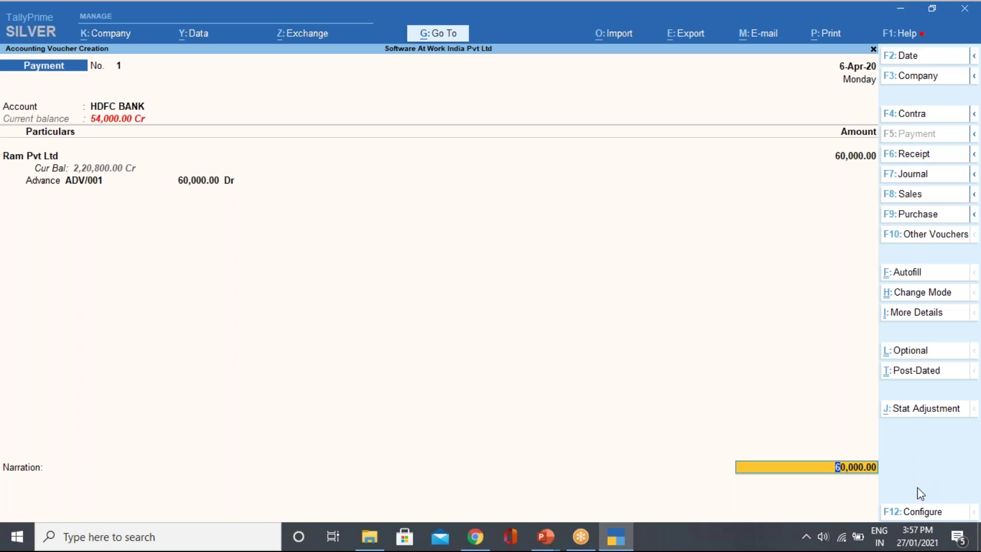
In F12 configuration, set Modify Tax details for TDS and Show TDS Bill Allocations to Yes.
{"action": "left_click", "coordinate": [913, 512]}
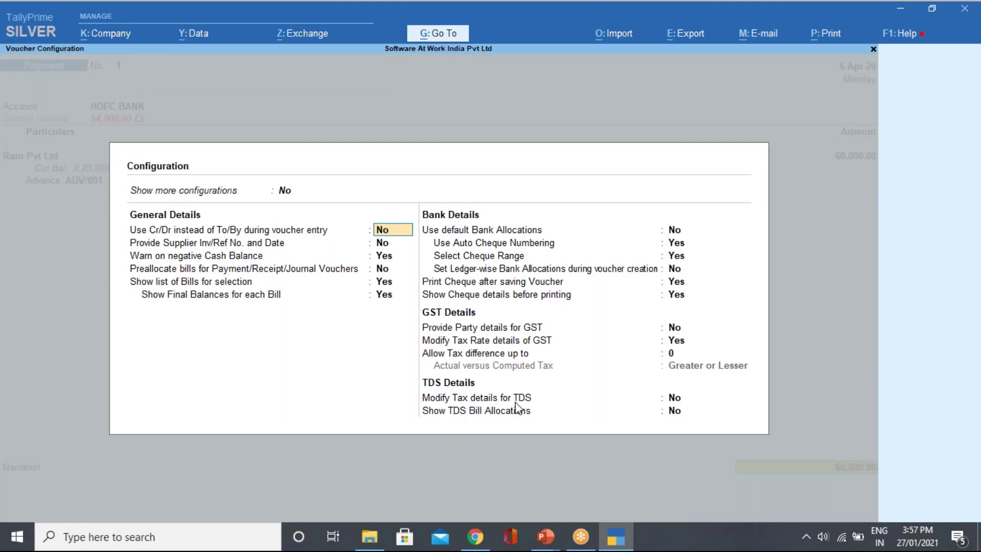
{"action": "left_click", "coordinate": [675, 399]}
{"action": "type", "text": "y"}
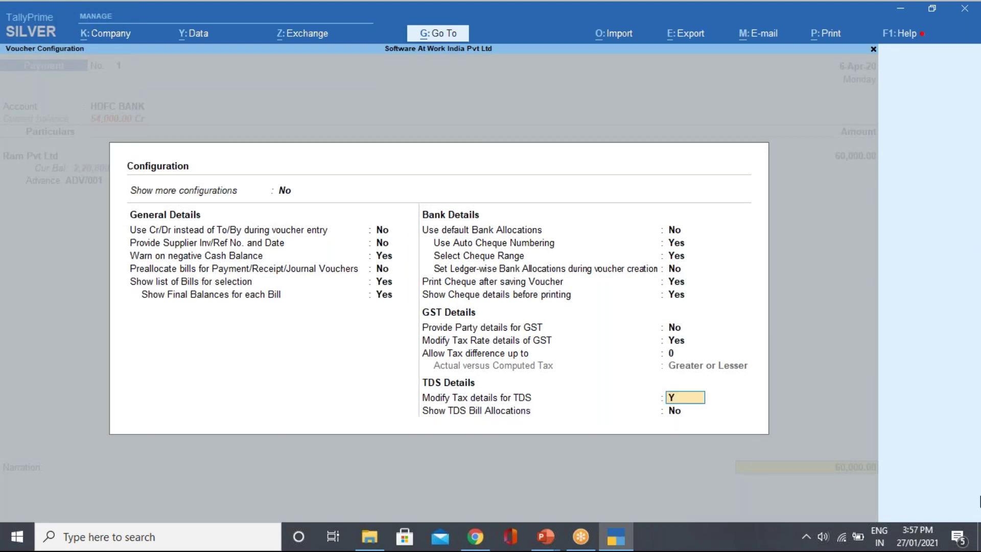
{"action": "key", "text": "Return"}
{"action": "key", "text": "a"}
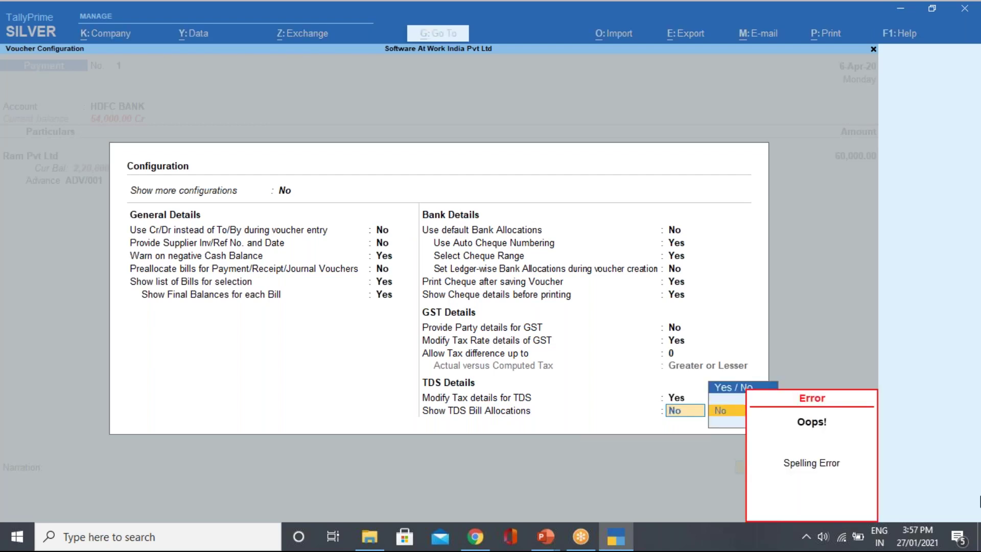
{"action": "key", "text": "BackSpace"}
{"action": "key", "text": "BackSpace"}
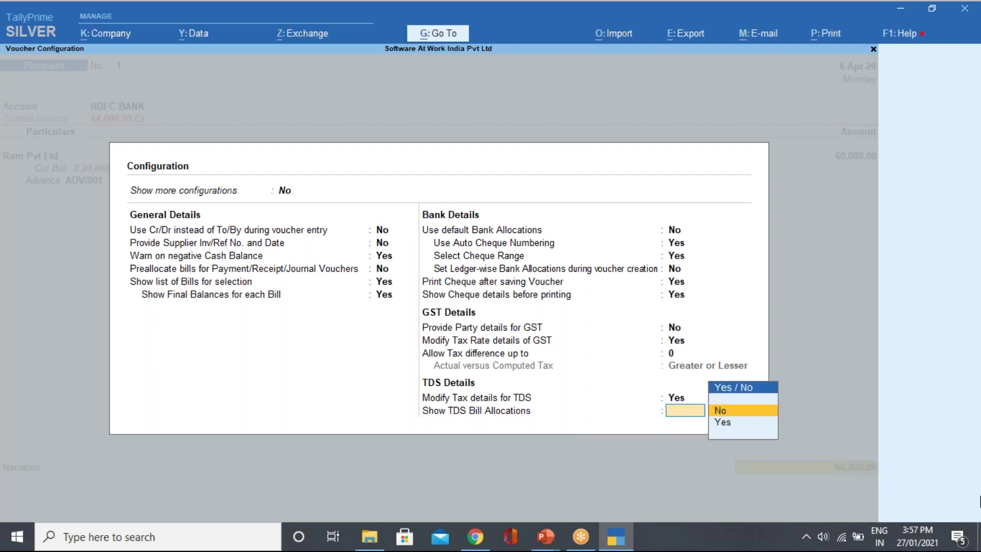
{"action": "type", "text": "y"}
{"action": "key", "text": "Return"}
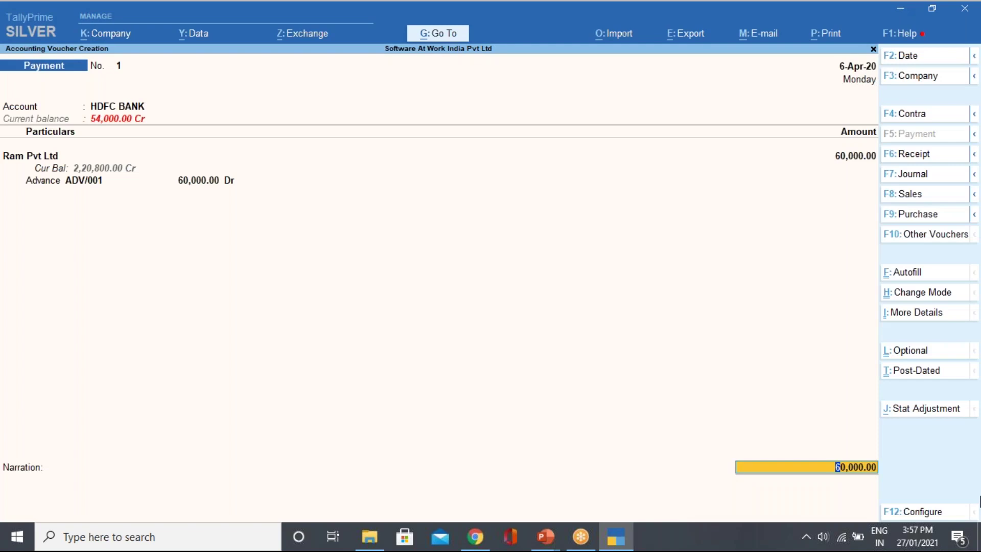
Accept and save the 60,000 advance payment voucher to Ram Pvt Ltd.
{"action": "left_click", "coordinate": [123, 107]}
{"action": "key", "text": "Return"}
{"action": "key", "text": "Return"}
{"action": "key", "text": "Return"}
{"action": "key", "text": "Return"}
{"action": "key", "text": "Return"}
{"action": "key", "text": "Return"}
{"action": "key", "text": "Return"}
{"action": "key", "text": "Return"}
{"action": "key", "text": "Return"}
{"action": "key", "text": "Return"}
{"action": "key", "text": "Return"}
{"action": "key", "text": "Return"}
{"action": "key", "text": "Return"}
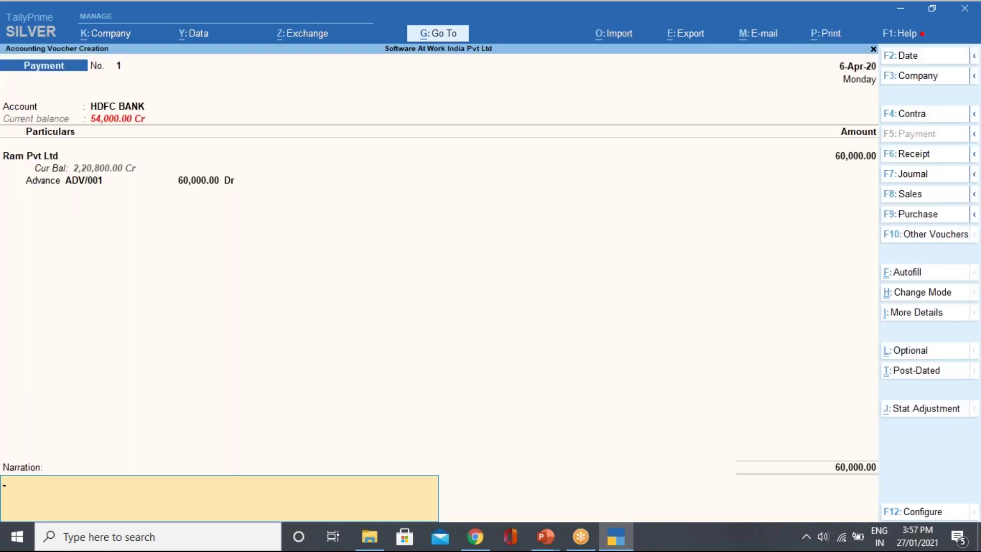
{"action": "key", "text": "Return"}
{"action": "key", "text": "Return"}
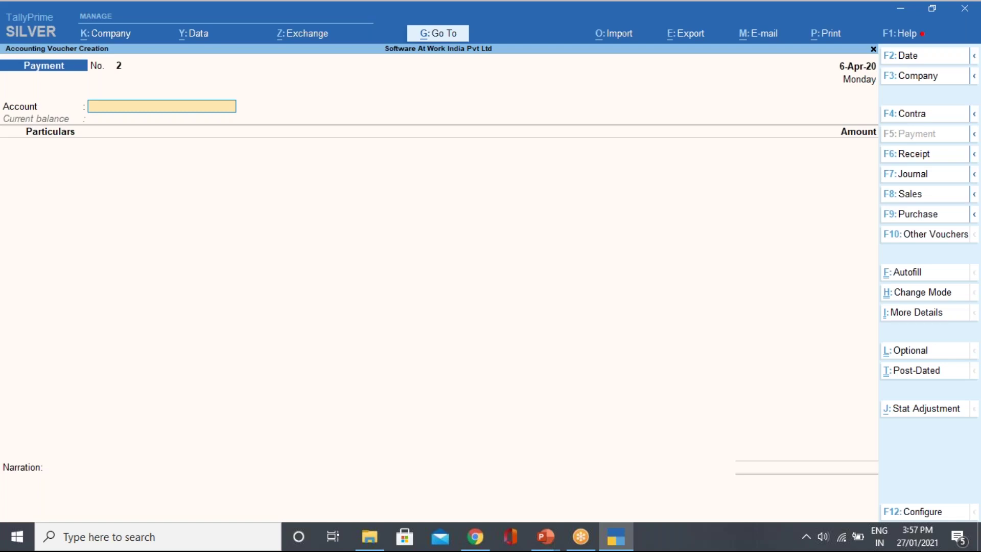
{"action": "key", "text": "Escape"}
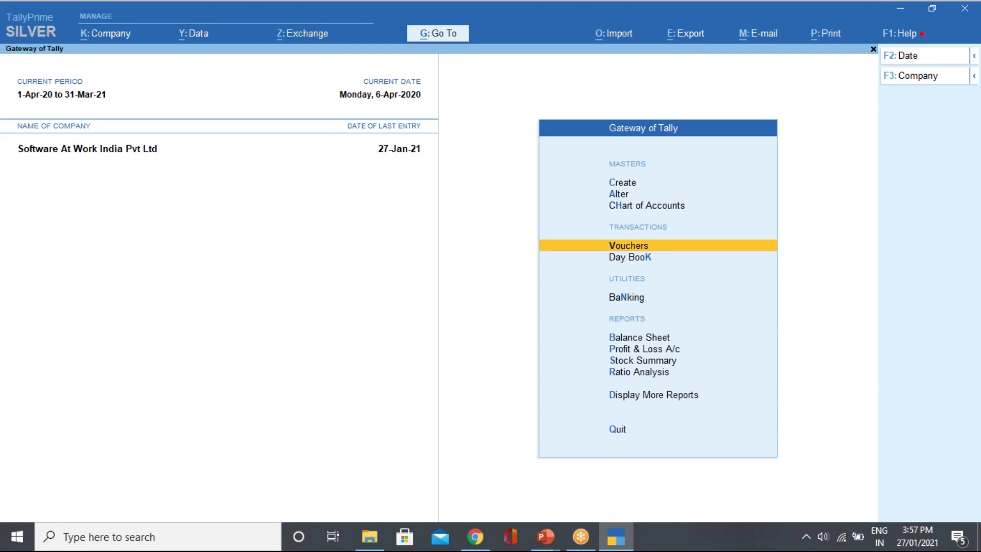
Reopen voucher entry from the Gateway and switch to a blank Journal voucher.
{"action": "key", "text": "Down"}
{"action": "key", "text": "Up"}
{"action": "key", "text": "Return"}
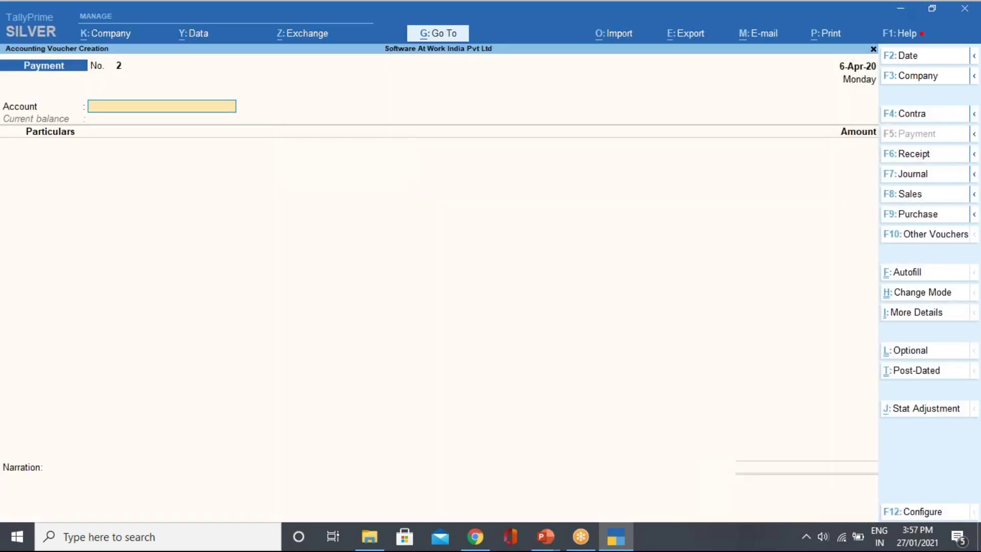
{"action": "left_click", "coordinate": [924, 157]}
{"action": "key", "text": "F7"}
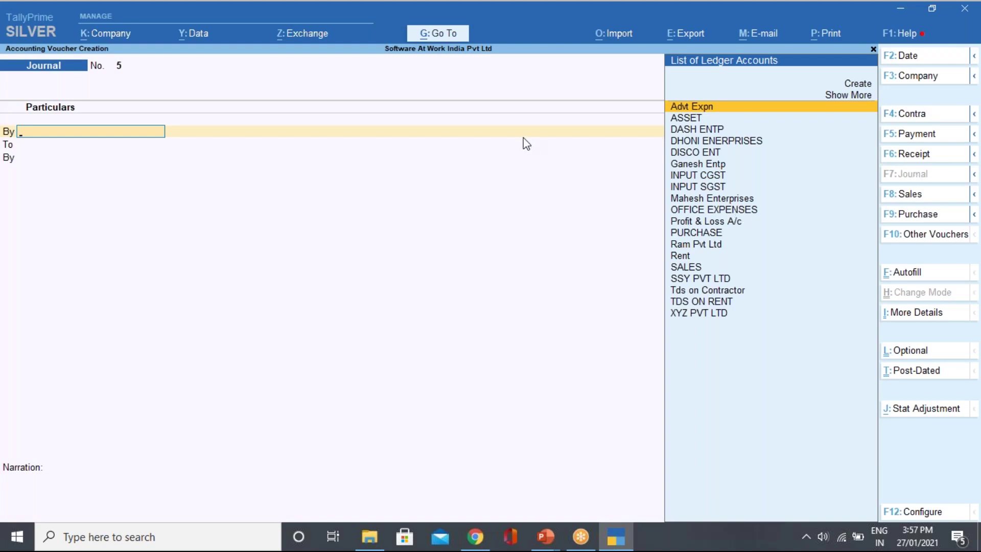
Preview Stat Adjustment and the TDS Deduction autofill, then quit the journal voucher.
{"action": "left_click", "coordinate": [936, 416]}
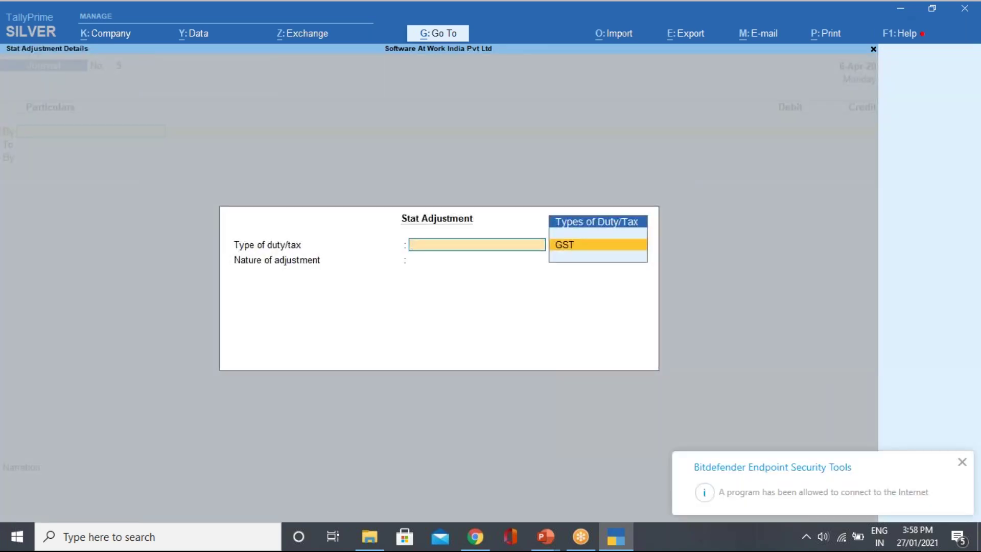
{"action": "key", "text": "Escape"}
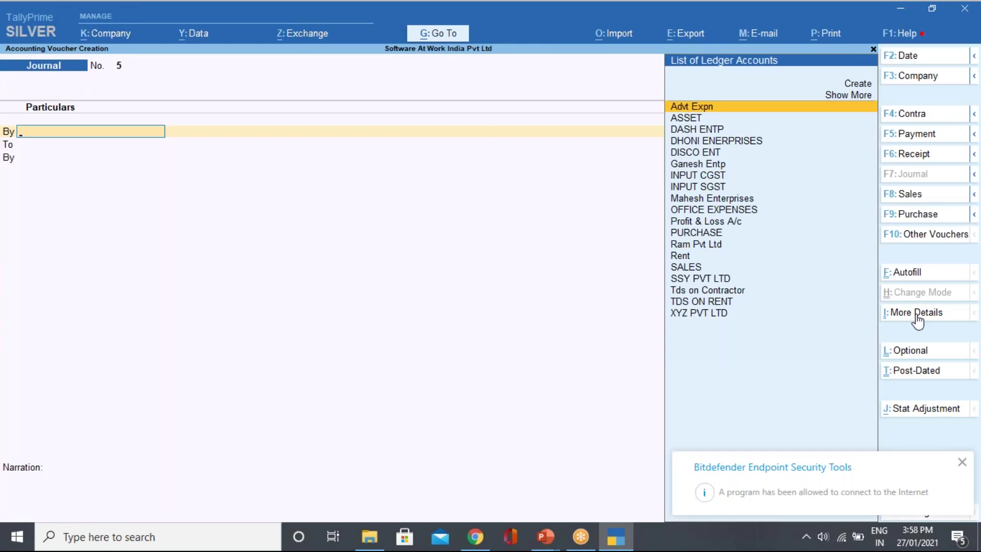
{"action": "left_click", "coordinate": [915, 276]}
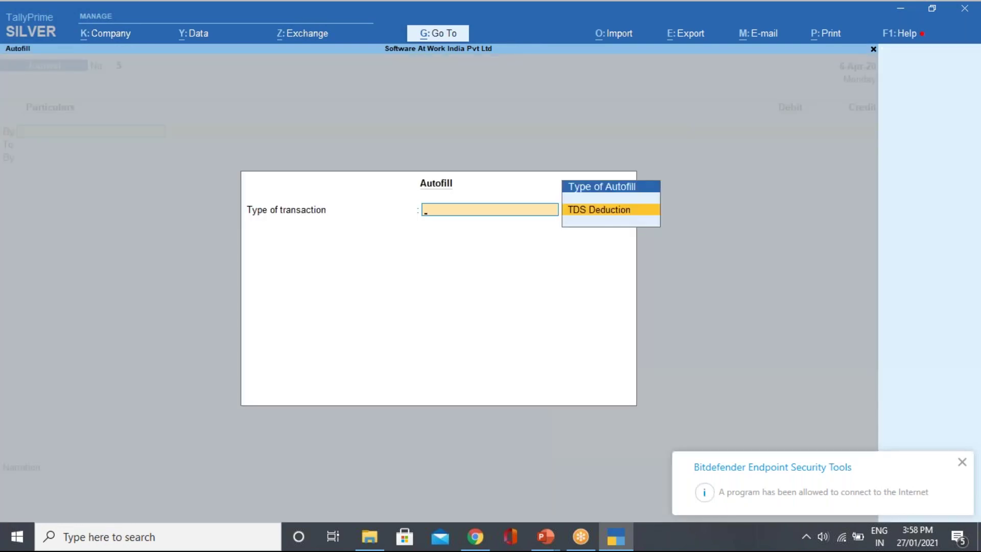
{"action": "key", "text": "Return"}
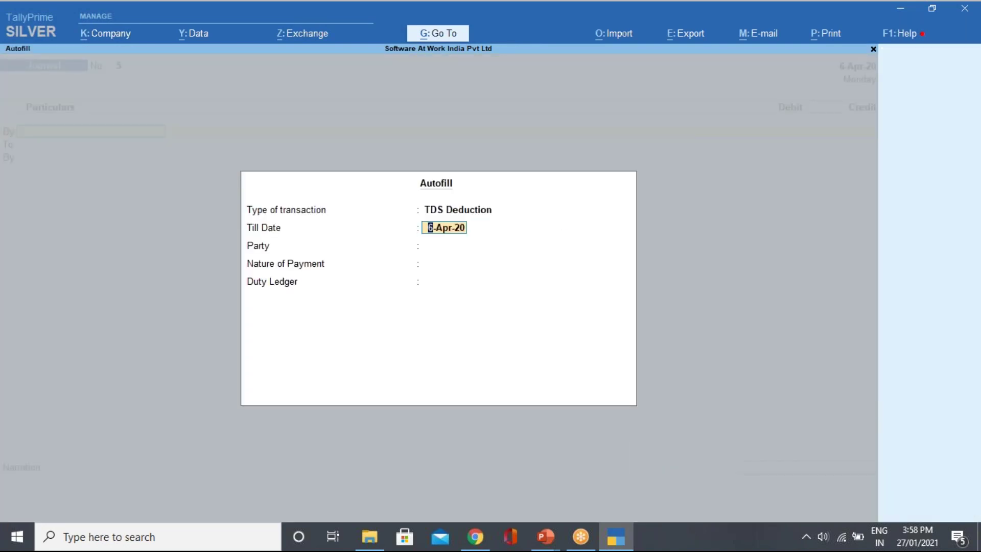
{"action": "key", "text": "BackSpace"}
{"action": "key", "text": "Return"}
{"action": "key", "text": "Return"}
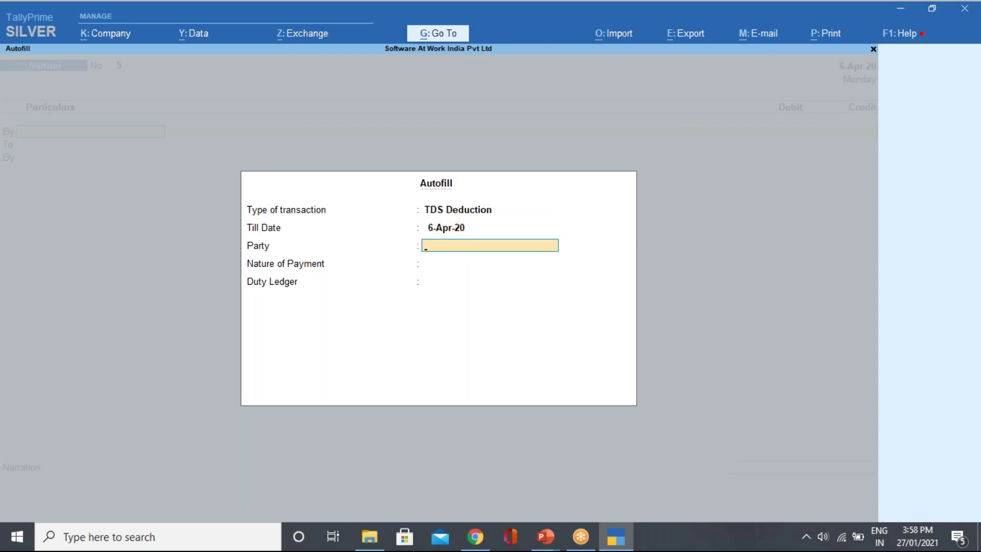
{"action": "key", "text": "Escape"}
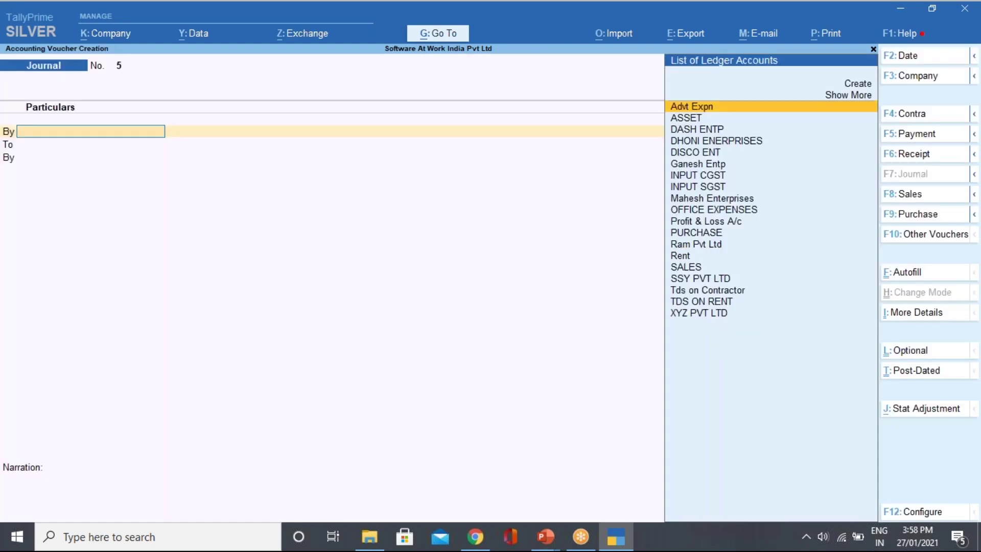
{"action": "key", "text": "Escape"}
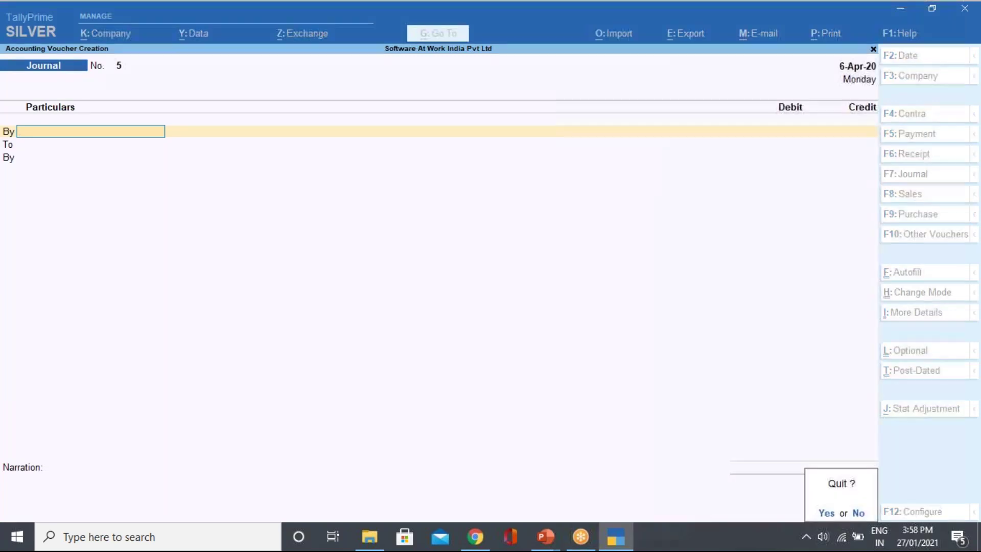
{"action": "key", "text": "Return"}
{"action": "key", "text": "Return"}
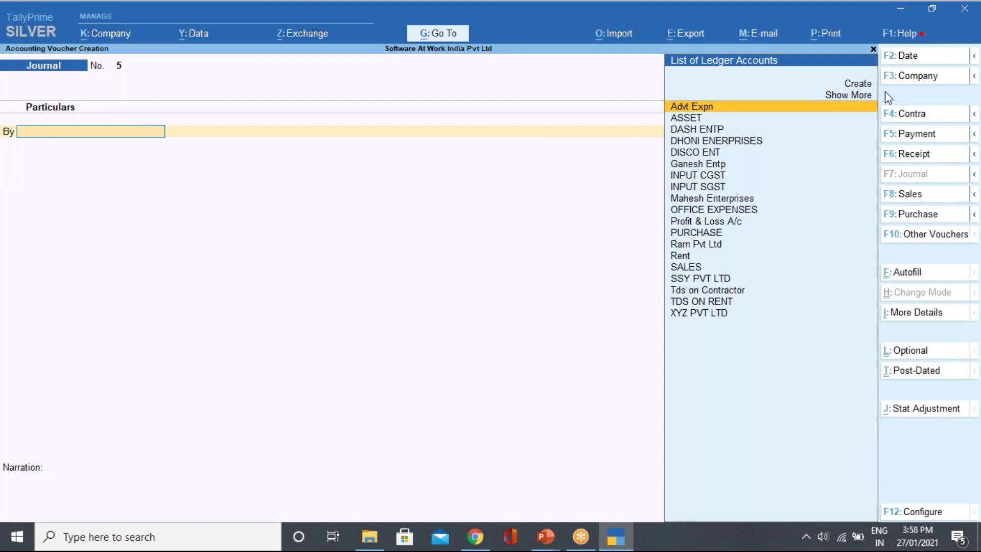
Reopen the TDS Deduction autofill, close it, and quit the journal back to Gateway.
{"action": "left_click", "coordinate": [906, 273]}
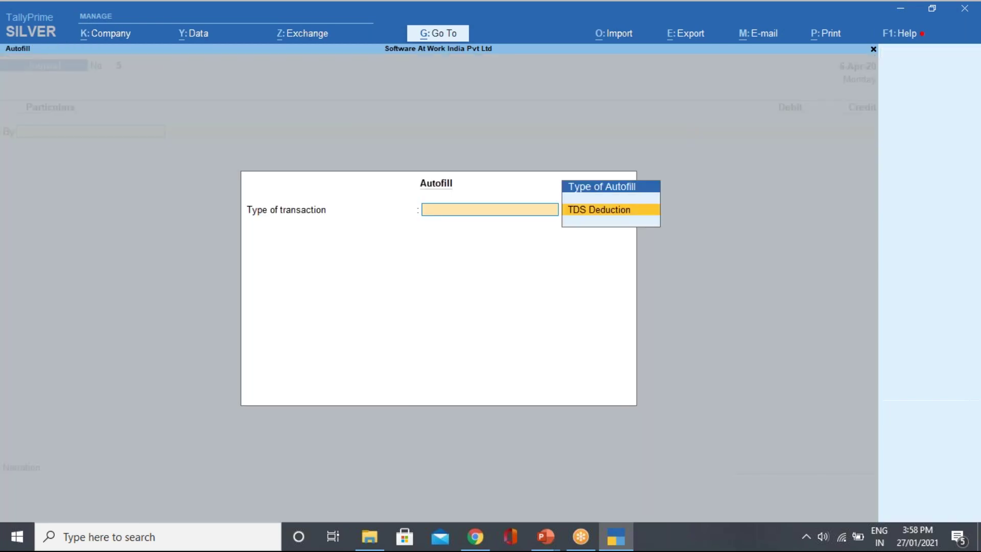
{"action": "key", "text": "Return"}
{"action": "key", "text": "Return"}
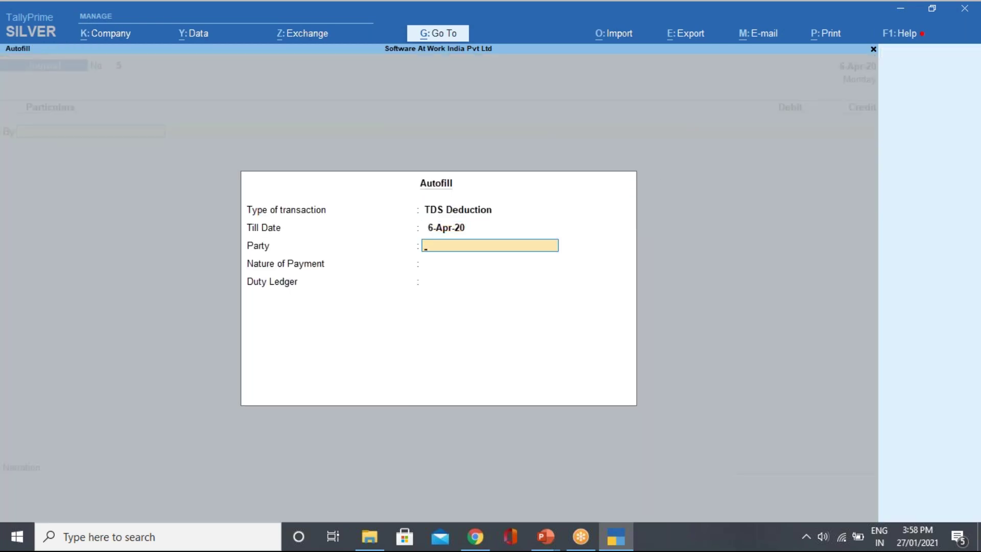
{"action": "key", "text": "Escape"}
{"action": "key", "text": "Escape"}
{"action": "key", "text": "y"}
{"action": "key", "text": "Escape"}
{"action": "key", "text": "Escape"}
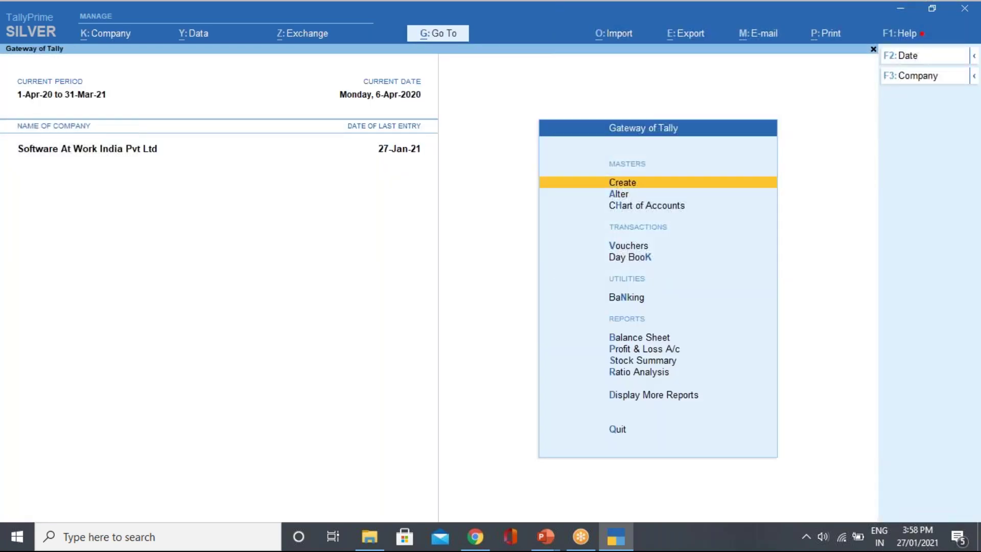
Open the monthly Payment voucher register from the Statistics report.
{"action": "key", "text": "d"}
{"action": "key", "text": "s"}
{"action": "key", "text": "s"}
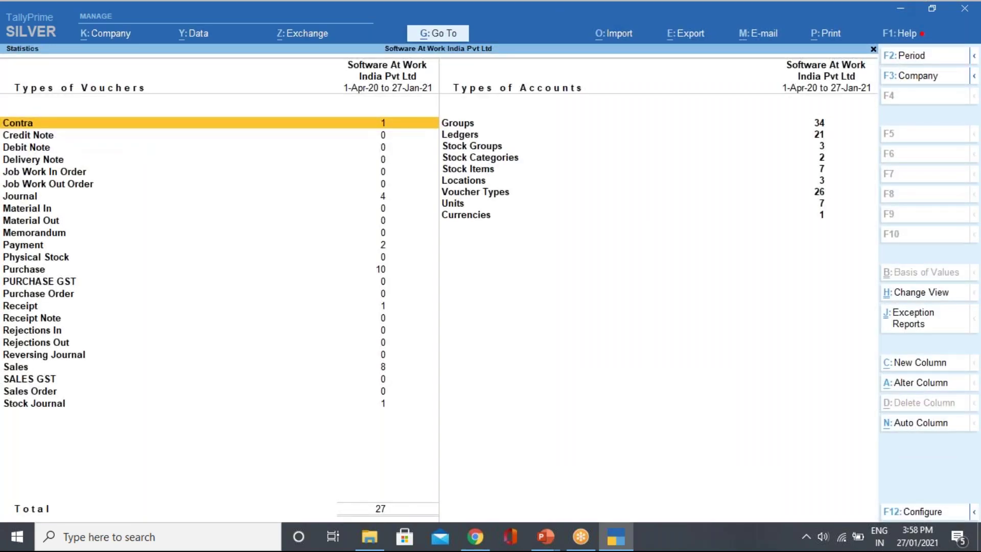
{"action": "left_click", "coordinate": [220, 245]}
{"action": "key", "text": "Return"}
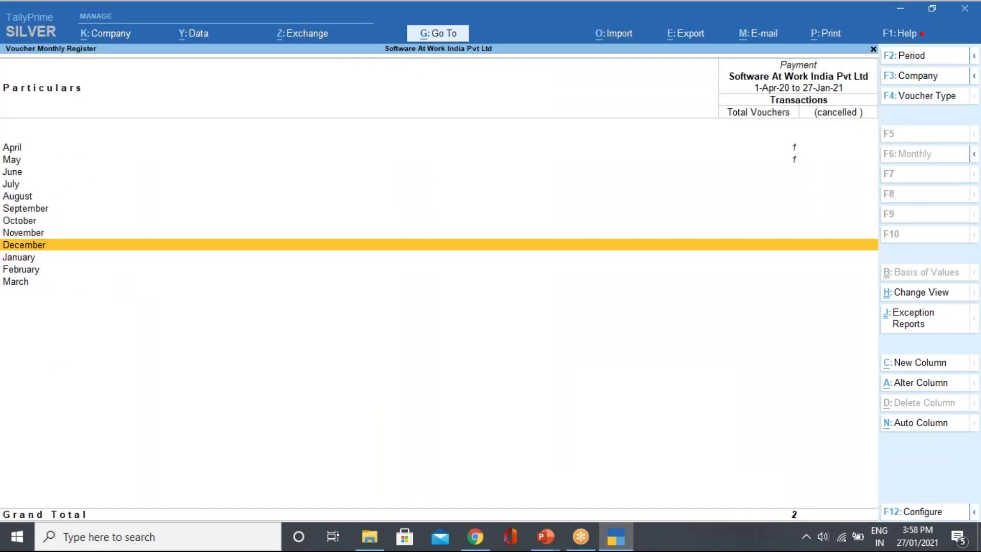
Check June and May payments, then open April's 60,000 Ram Pvt Ltd payment for alteration.
{"action": "key", "text": "Up"}
{"action": "key", "text": "Up"}
{"action": "key", "text": "Up"}
{"action": "key", "text": "Up"}
{"action": "key", "text": "Up"}
{"action": "key", "text": "Up"}
{"action": "key", "text": "Return"}
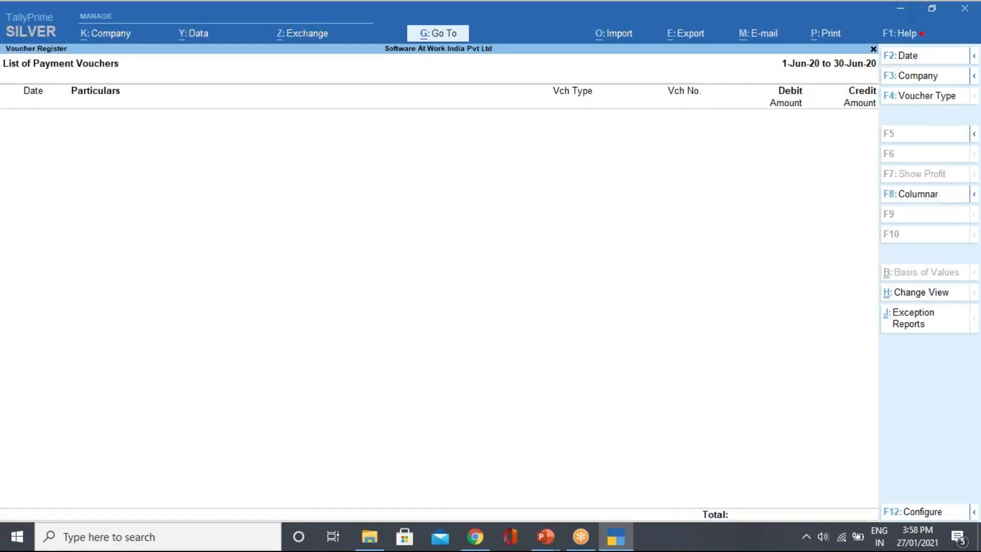
{"action": "key", "text": "Escape"}
{"action": "key", "text": "Up"}
{"action": "key", "text": "Return"}
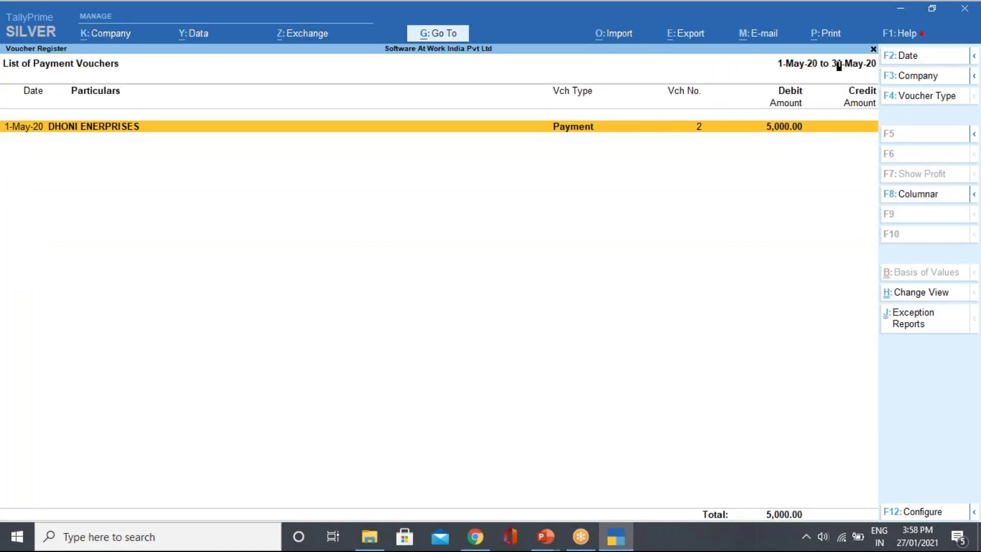
{"action": "key", "text": "Return"}
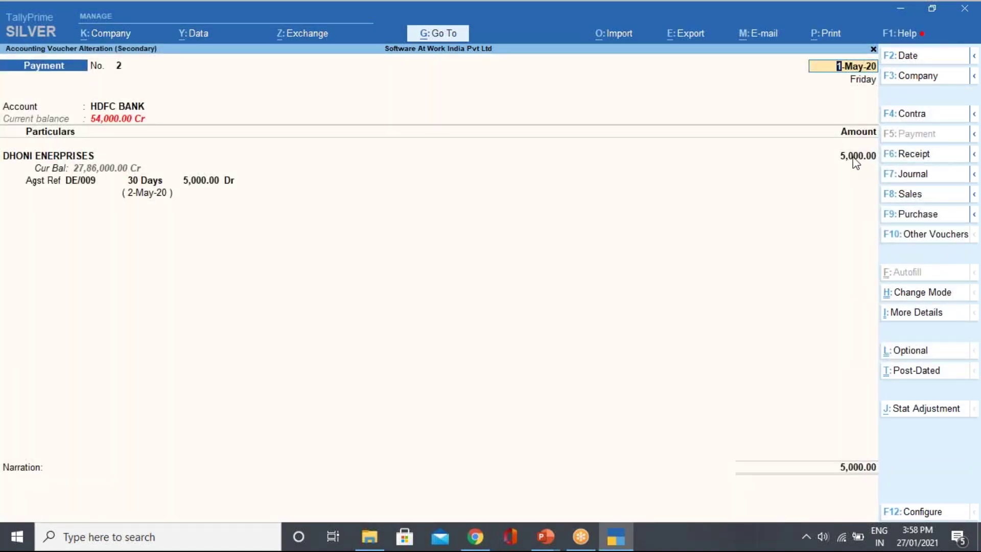
{"action": "key", "text": "Escape"}
{"action": "key", "text": "Escape"}
{"action": "key", "text": "Up"}
{"action": "key", "text": "Return"}
{"action": "key", "text": "Return"}
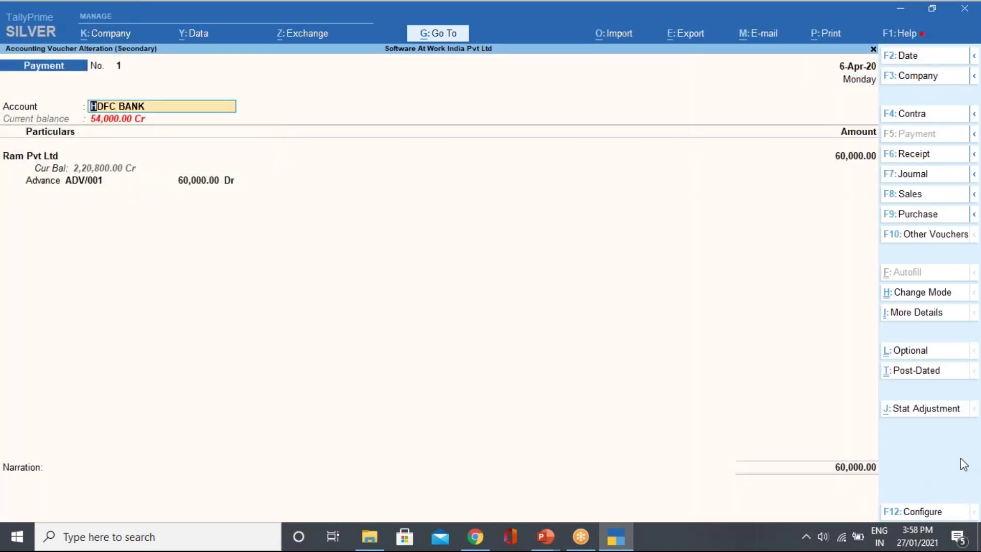
Add a Tds on Contractor line below the Ram Pvt Ltd advance, with nature Payments to Contractors.
{"action": "key", "text": "Return"}
{"action": "key", "text": "Return"}
{"action": "key", "text": "Return"}
{"action": "key", "text": "Return"}
{"action": "key", "text": "Return"}
{"action": "key", "text": "Return"}
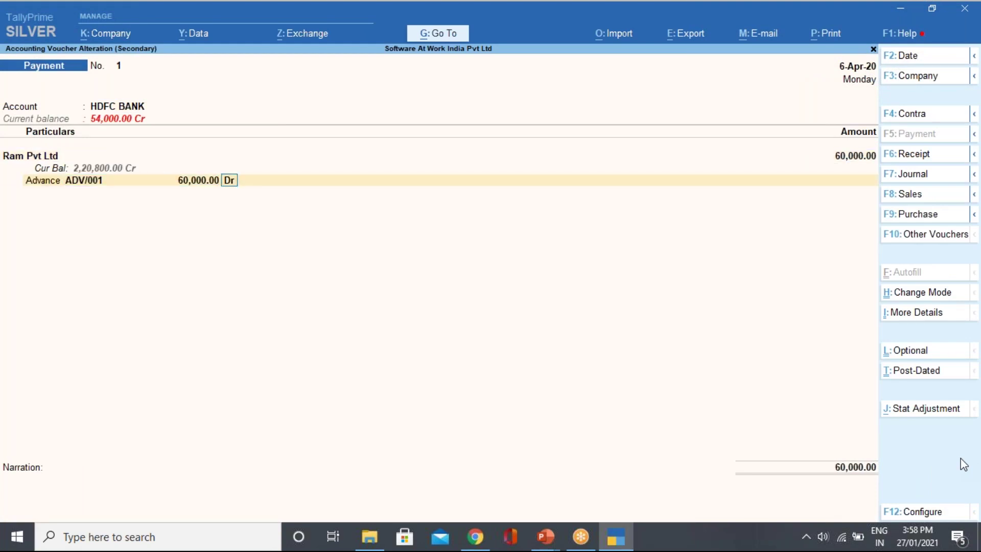
{"action": "key", "text": "Return"}
{"action": "key", "text": "Down"}
{"action": "key", "text": "Down"}
{"action": "key", "text": "Down"}
{"action": "key", "text": "Down"}
{"action": "key", "text": "Down"}
{"action": "key", "text": "Down"}
{"action": "key", "text": "Down"}
{"action": "key", "text": "Down"}
{"action": "key", "text": "Down"}
{"action": "key", "text": "Down"}
{"action": "key", "text": "Down"}
{"action": "key", "text": "Down"}
{"action": "key", "text": "Down"}
{"action": "key", "text": "Down"}
{"action": "key", "text": "Down"}
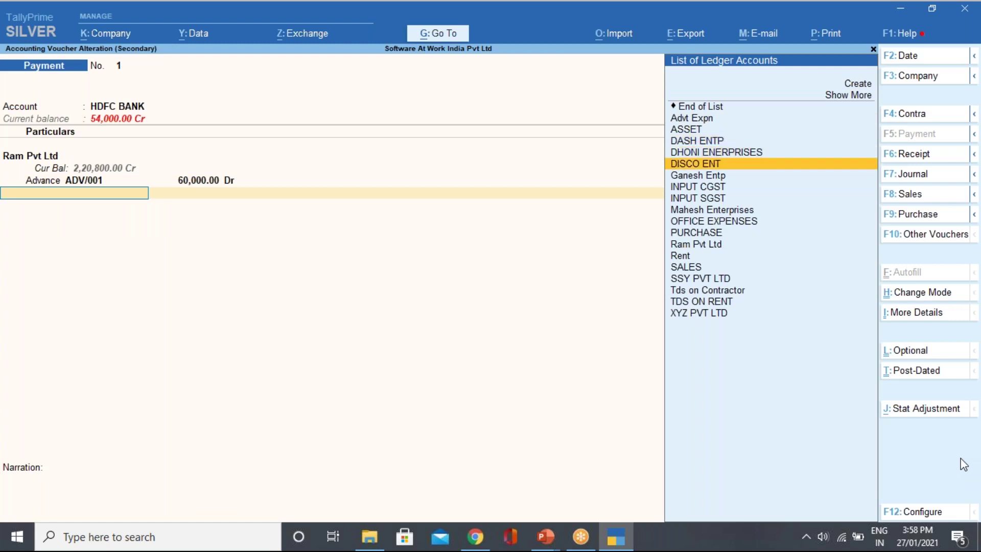
{"action": "key", "text": "Down"}
{"action": "key", "text": "Down"}
{"action": "key", "text": "Down"}
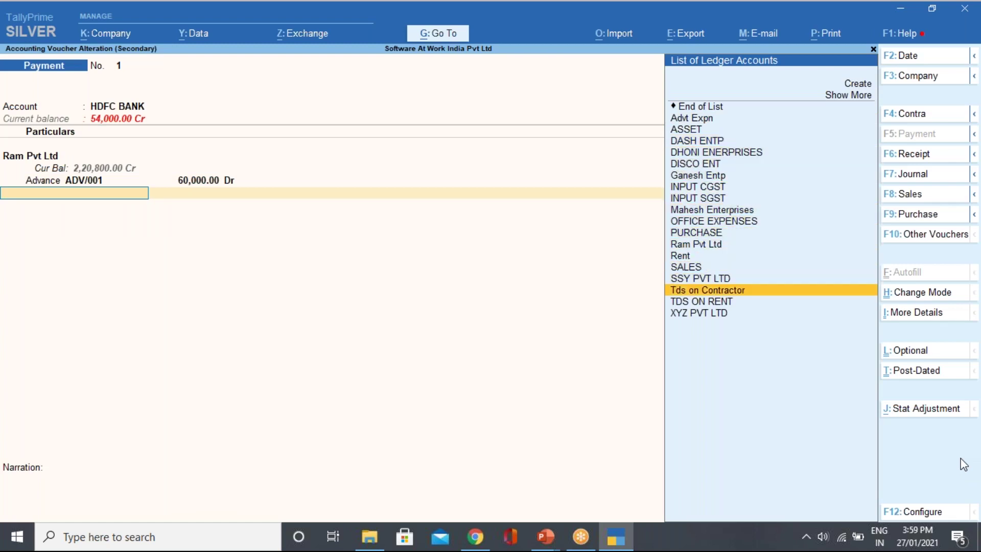
{"action": "key", "text": "Return"}
{"action": "key", "text": "Return"}
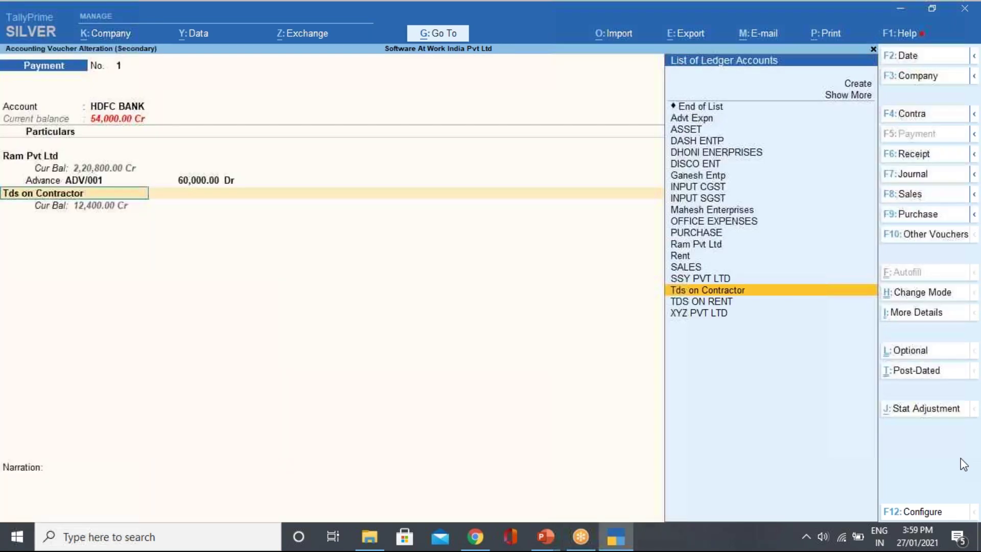
{"action": "key", "text": "Return"}
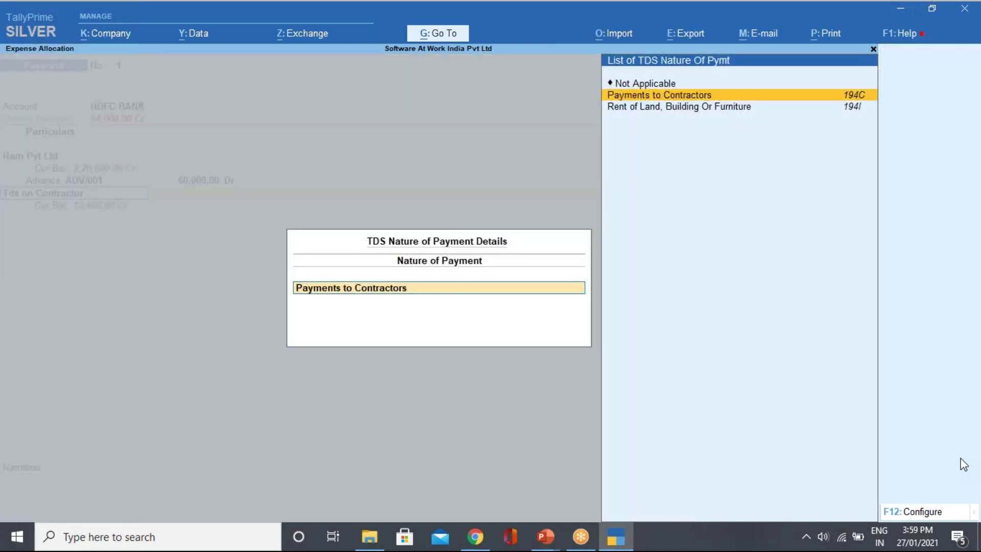
{"action": "key", "text": "Down"}
{"action": "key", "text": "Up"}
{"action": "key", "text": "Down"}
{"action": "key", "text": "Up"}
{"action": "key", "text": "Down"}
{"action": "key", "text": "Up"}
{"action": "key", "text": "Down"}
{"action": "key", "text": "Up"}
{"action": "key", "text": "Down"}
{"action": "key", "text": "Up"}
{"action": "key", "text": "Down"}
{"action": "key", "text": "Up"}
{"action": "key", "text": "Return"}
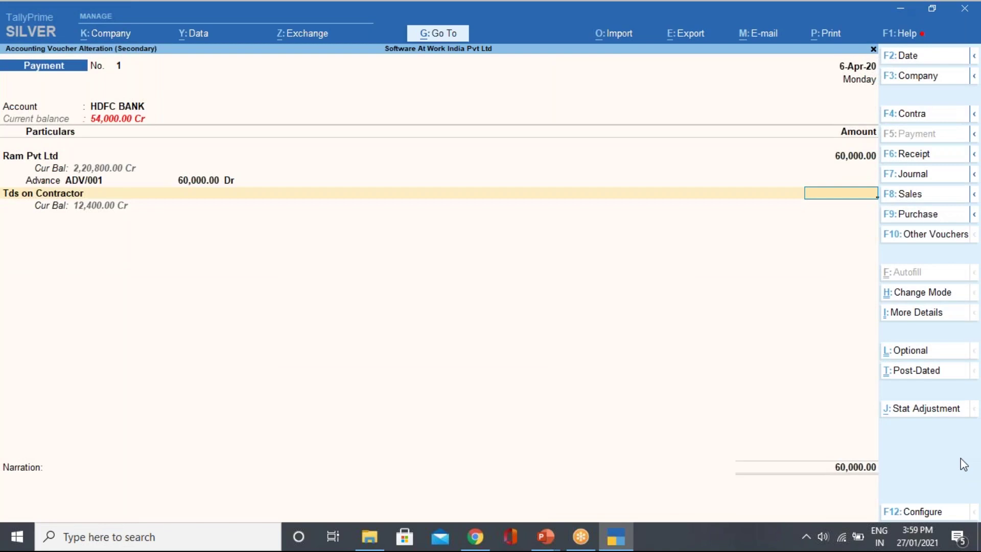
Re-select the Tds on Contractor ledger and confirm Payments to Contractors as its nature of payment.
{"action": "key", "text": "BackSpace"}
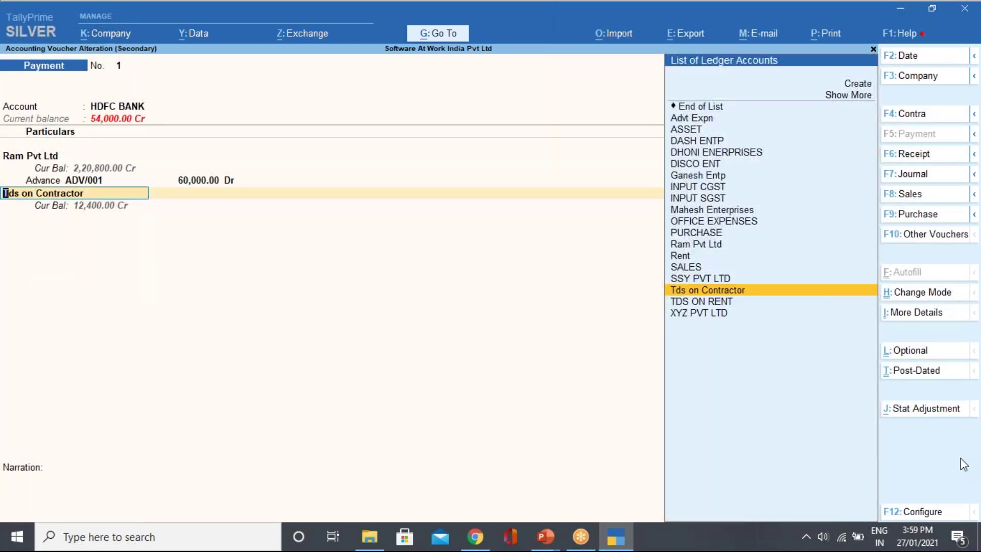
{"action": "key", "text": "Return"}
{"action": "key", "text": "Down"}
{"action": "key", "text": "Return"}
{"action": "key", "text": "BackSpace"}
{"action": "key", "text": "Up"}
{"action": "key", "text": "Down"}
{"action": "key", "text": "Return"}
{"action": "key", "text": "Up"}
{"action": "key", "text": "Return"}
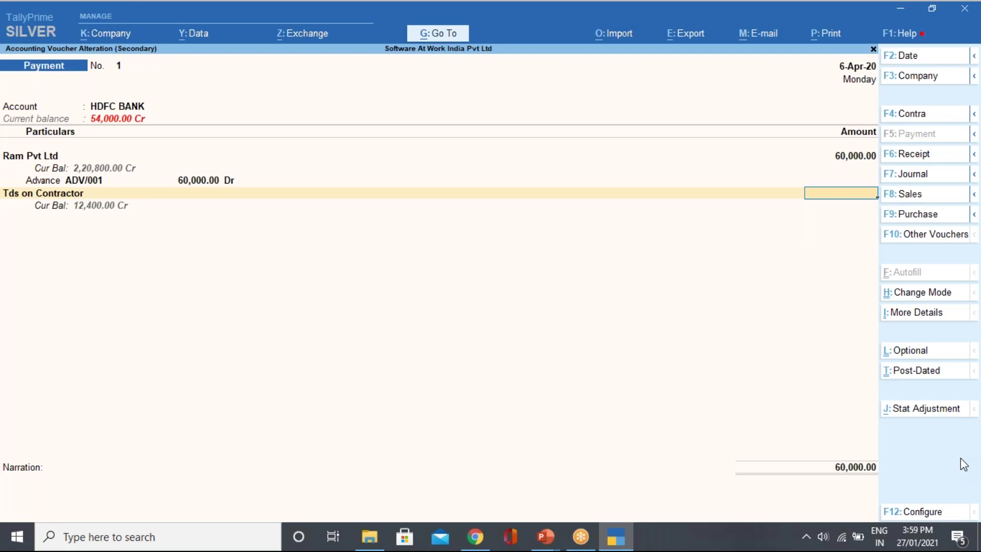
Enter 1,200 as the TDS amount and finish the voucher to its save prompt.
{"action": "type", "text": "1200"}
{"action": "key", "text": "Return"}
{"action": "key", "text": "Return"}
{"action": "key", "text": "Return"}
{"action": "key", "text": "Return"}
{"action": "key", "text": "Return"}
{"action": "key", "text": "Return"}
{"action": "key", "text": "Return"}
{"action": "key", "text": "Return"}
{"action": "key", "text": "Return"}
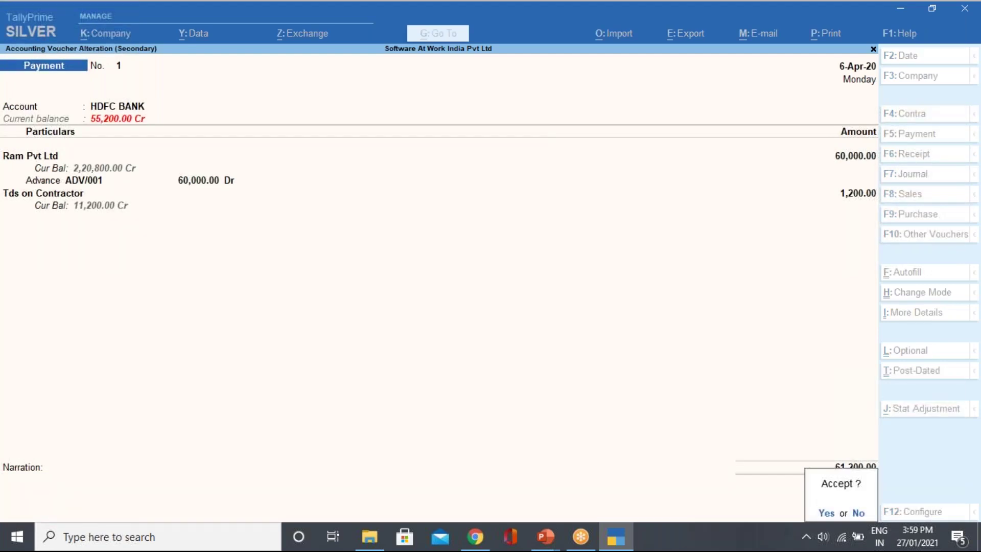
{"action": "key", "text": "Return"}
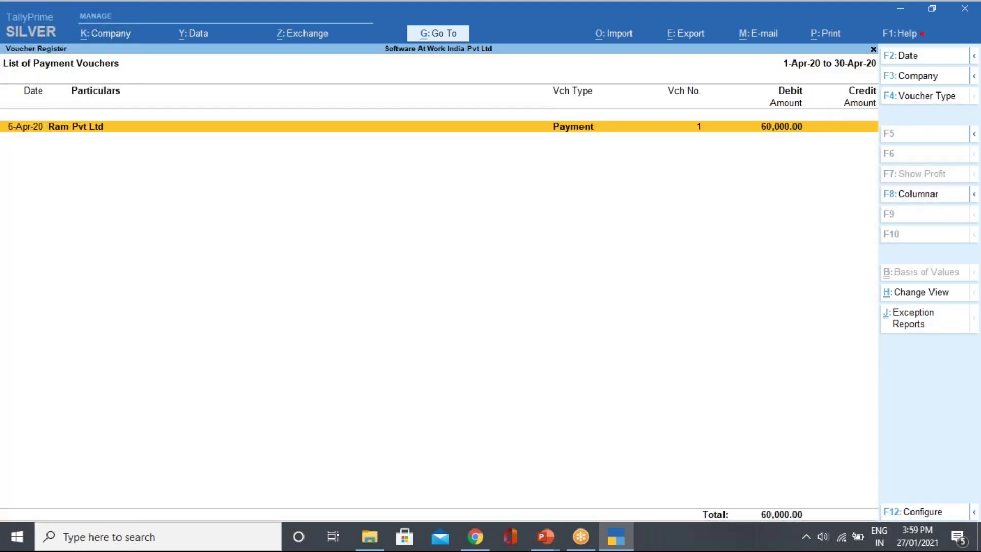
Open the Form 26Q report from Statutory Reports > TDS Reports.
{"action": "key", "text": "Escape"}
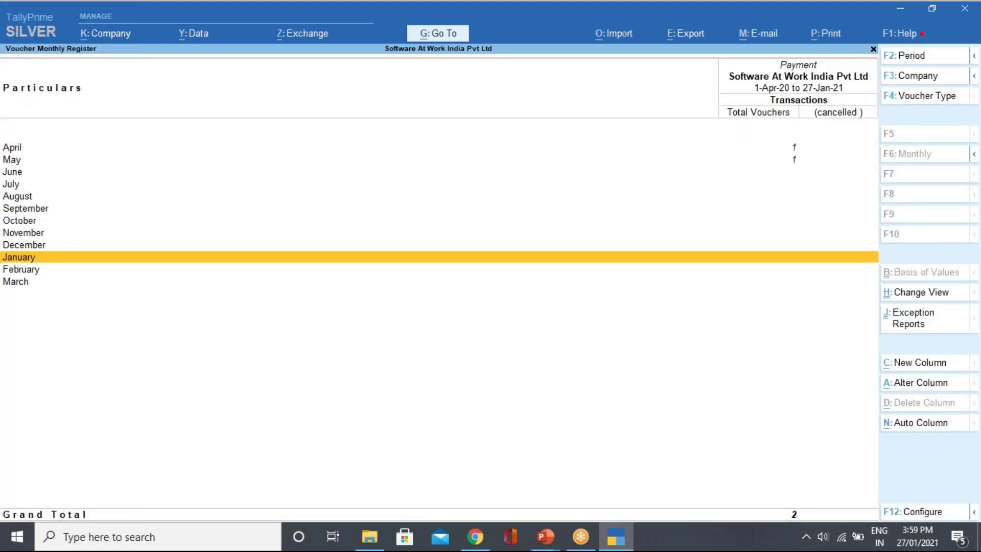
{"action": "key", "text": "Escape"}
{"action": "key", "text": "Escape"}
{"action": "key", "text": "Escape"}
{"action": "key", "text": "Escape"}
{"action": "key", "text": "d"}
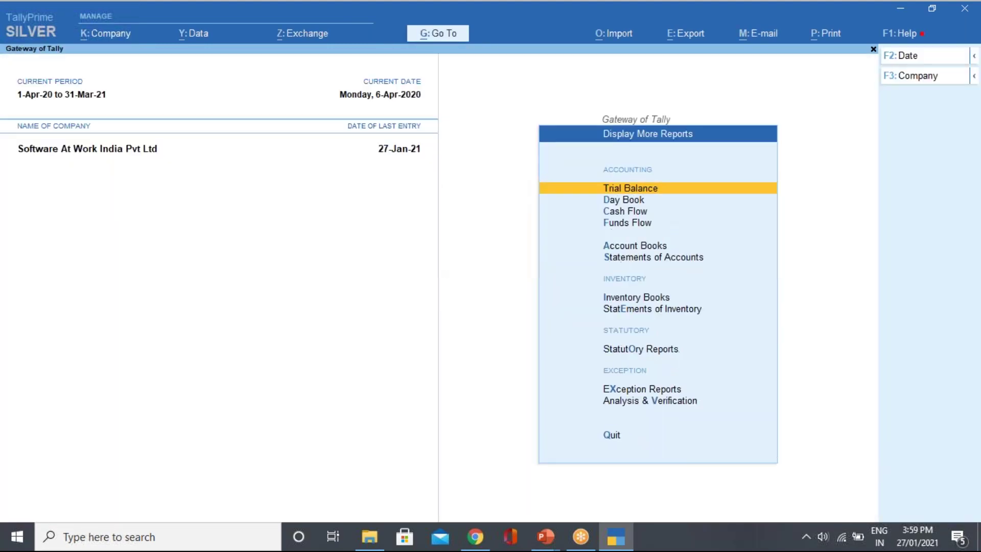
{"action": "key", "text": "o"}
{"action": "key", "text": "t"}
{"action": "key", "text": "Down"}
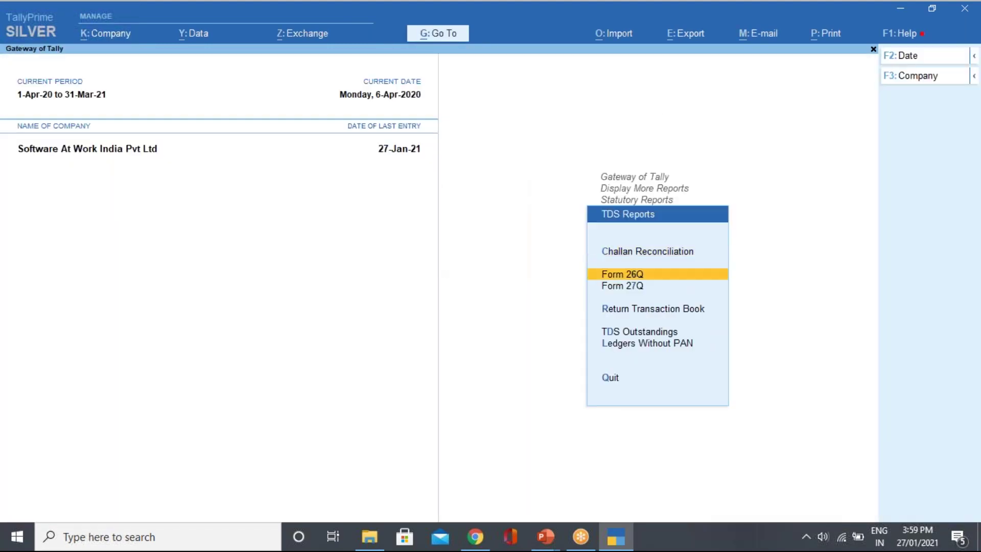
{"action": "key", "text": "Return"}
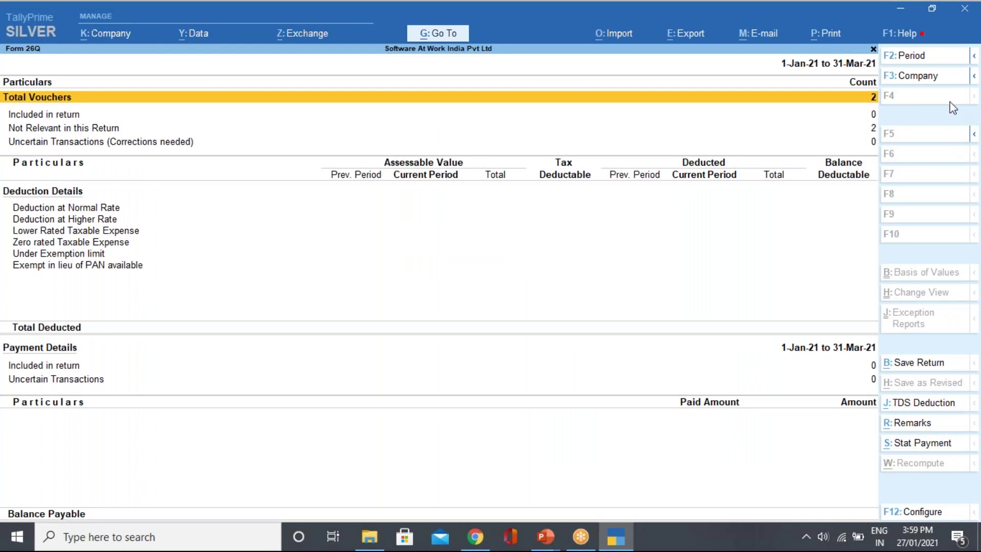
Set the Form 26Q period to 1-4-2020 through 30-6-2020.
{"action": "left_click", "coordinate": [912, 57]}
{"action": "type", "text": "1-4"}
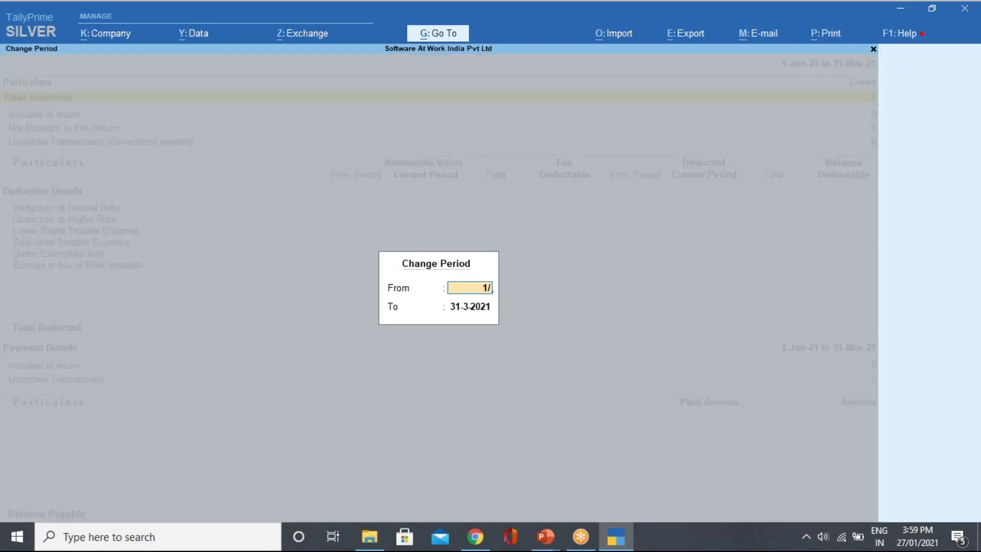
{"action": "key", "text": "Return"}
{"action": "key", "text": "BackSpace"}
{"action": "type", "text": "30-6"}
{"action": "key", "text": "Return"}
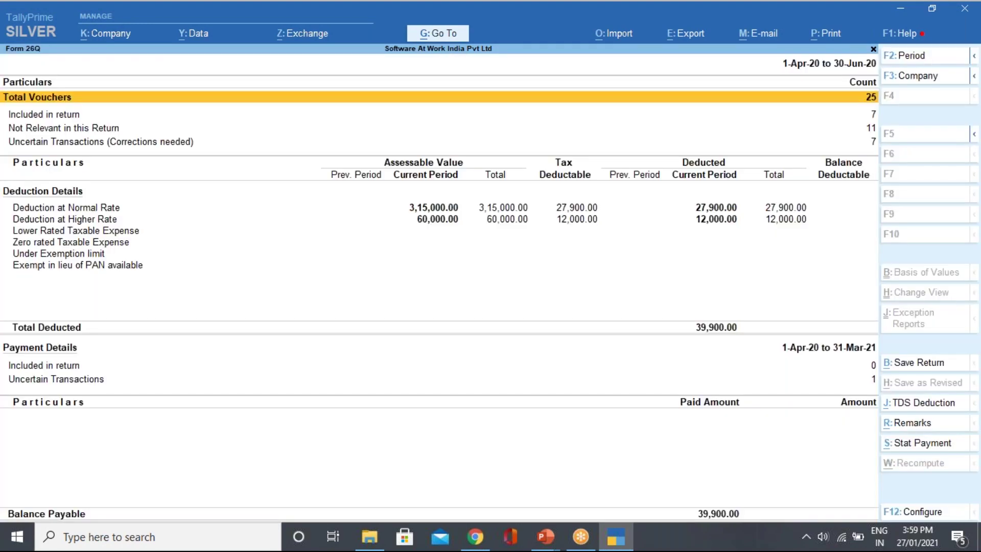
Drill into Deduction at Normal Rate to review Ram Pvt Ltd's rent vouchers.
{"action": "key", "text": "Down"}
{"action": "key", "text": "Down"}
{"action": "key", "text": "Down"}
{"action": "key", "text": "Return"}
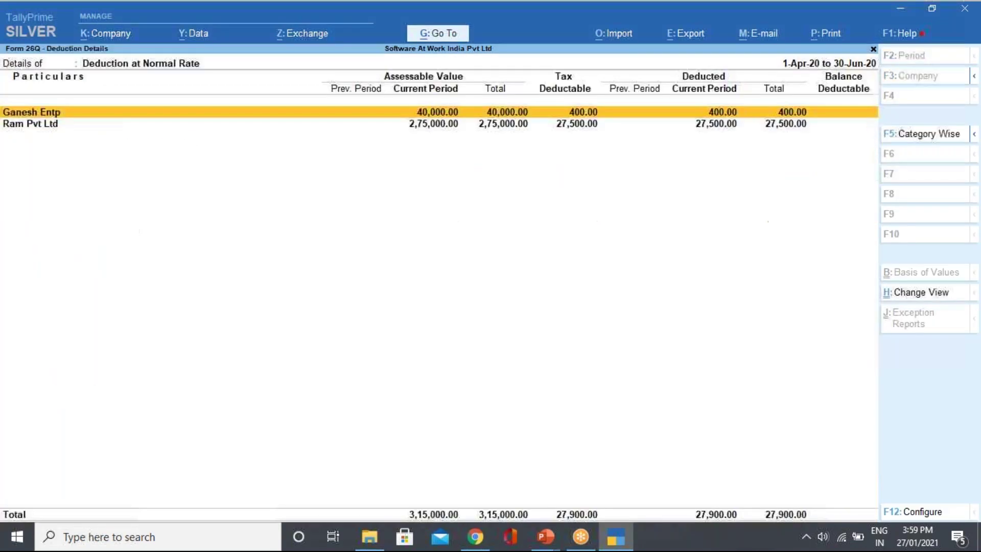
{"action": "key", "text": "Down"}
{"action": "key", "text": "Return"}
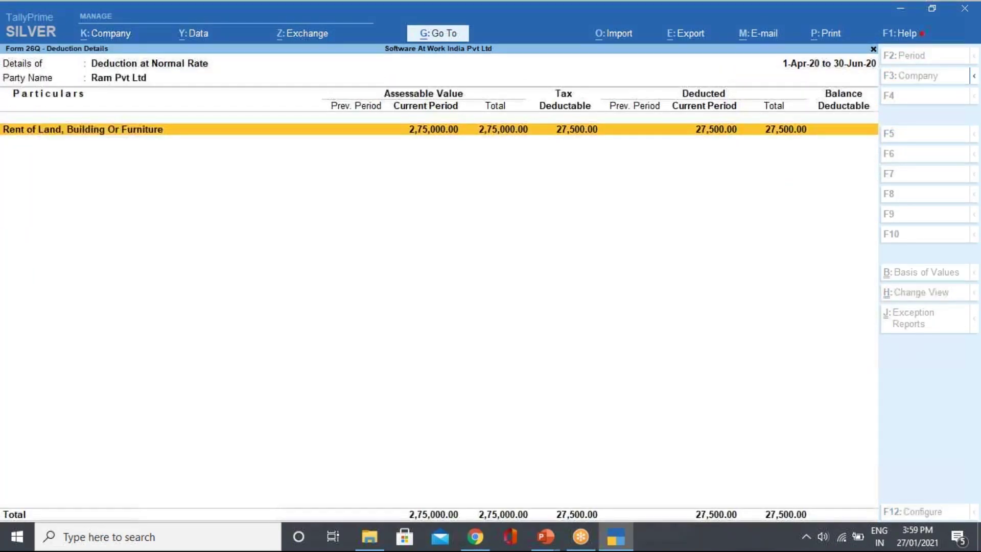
{"action": "key", "text": "Return"}
{"action": "key", "text": "Down"}
{"action": "key", "text": "Down"}
{"action": "key", "text": "Down"}
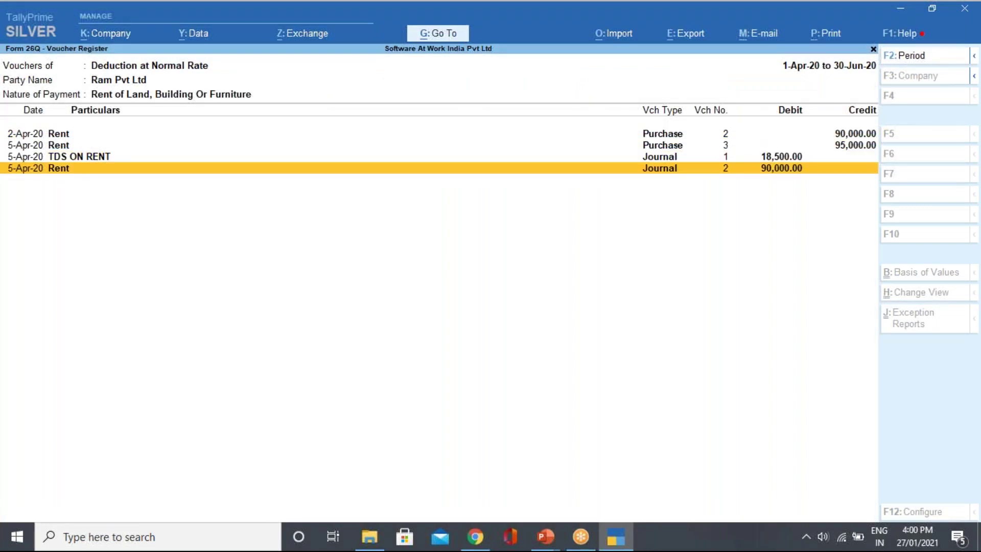
{"action": "key", "text": "Escape"}
{"action": "key", "text": "Escape"}
{"action": "key", "text": "Escape"}
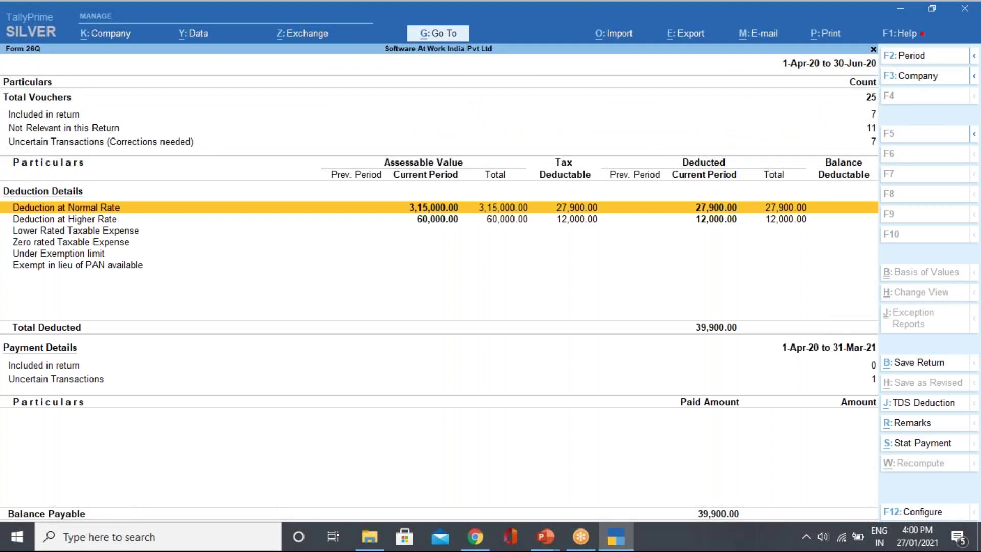
{"action": "key", "text": "Up"}
{"action": "key", "text": "Down"}
{"action": "key", "text": "Down"}
{"action": "key", "text": "Down"}
{"action": "key", "text": "Down"}
{"action": "key", "text": "Down"}
{"action": "key", "text": "Return"}
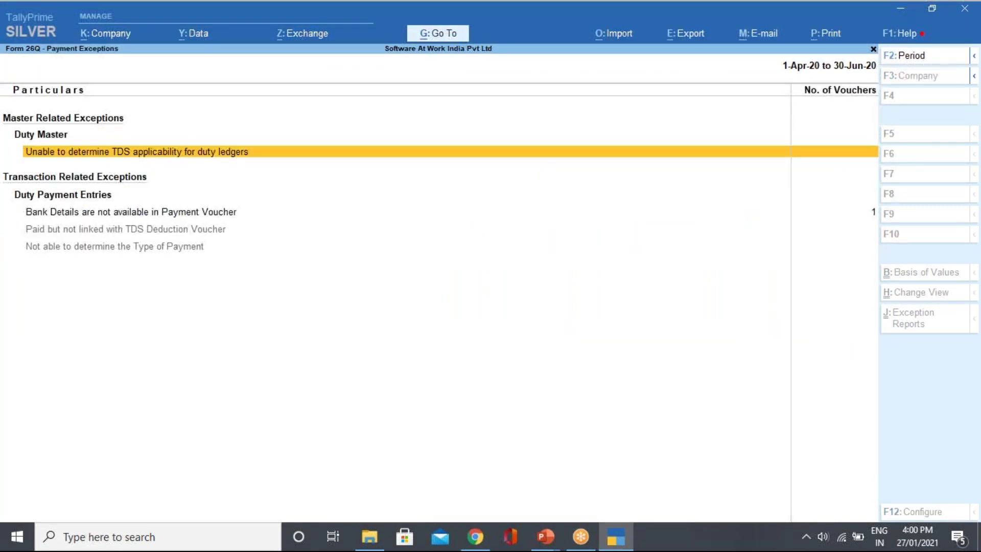
{"action": "key", "text": "Down"}
{"action": "key", "text": "Down"}
{"action": "key", "text": "Up"}
{"action": "key", "text": "Return"}
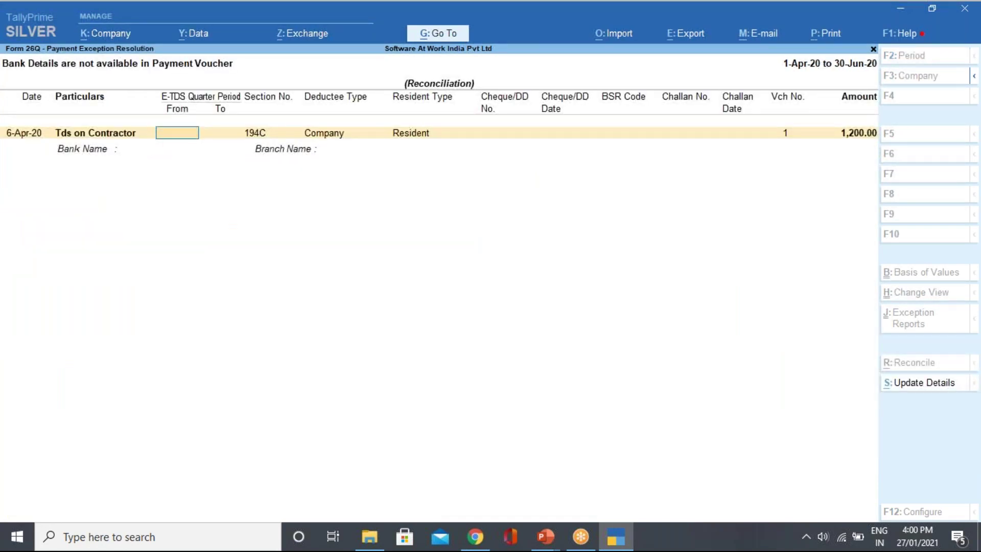
{"action": "key", "text": "Escape"}
{"action": "key", "text": "Return"}
{"action": "key", "text": "Return"}
{"action": "key", "text": "Escape"}
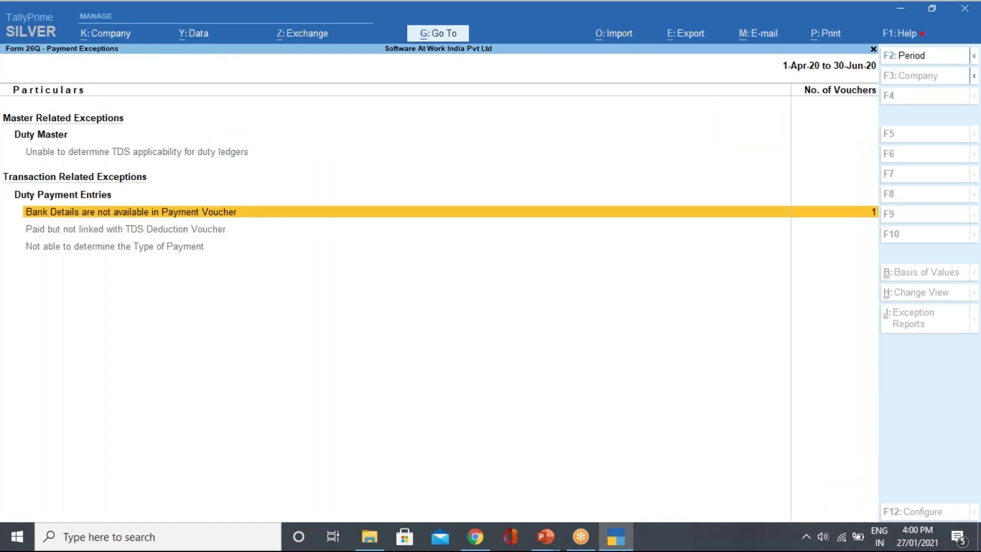
{"action": "key", "text": "space"}
{"action": "key", "text": "Return"}
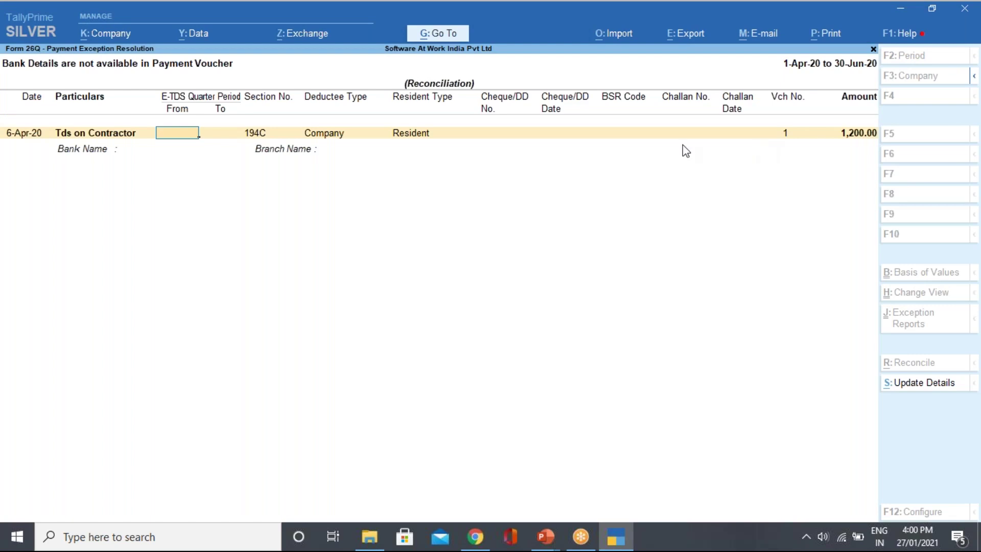
{"action": "key", "text": "Escape"}
{"action": "key", "text": "Return"}
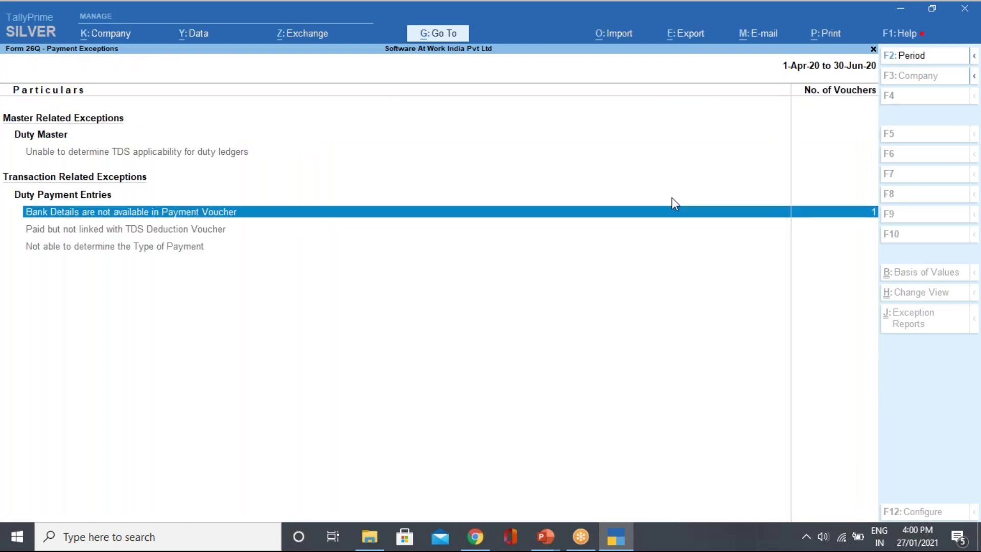
{"action": "key", "text": "Escape"}
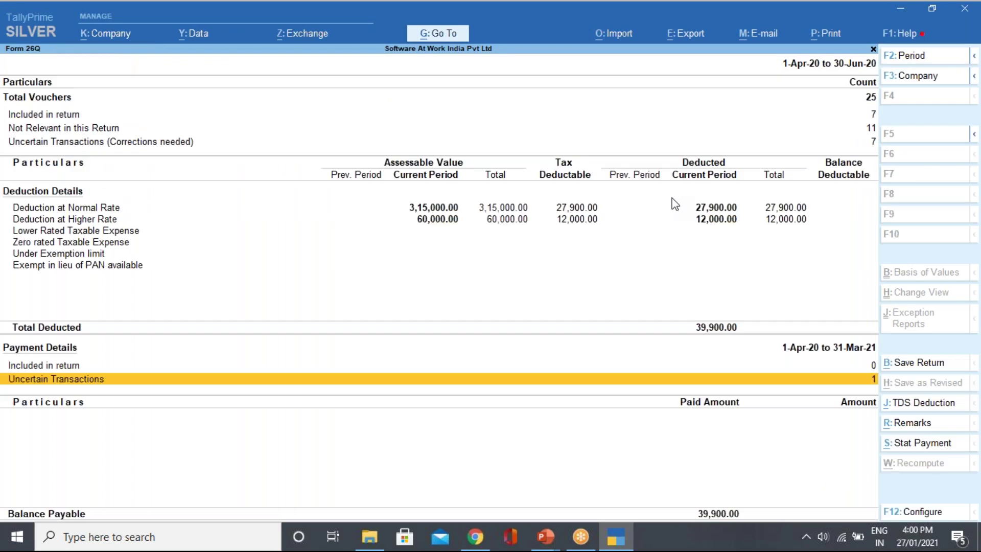
Inspect the unknown deductee type and TDS applicability exceptions, then close them.
{"action": "key", "text": "Up"}
{"action": "key", "text": "Up"}
{"action": "key", "text": "Up"}
{"action": "key", "text": "Up"}
{"action": "key", "text": "Up"}
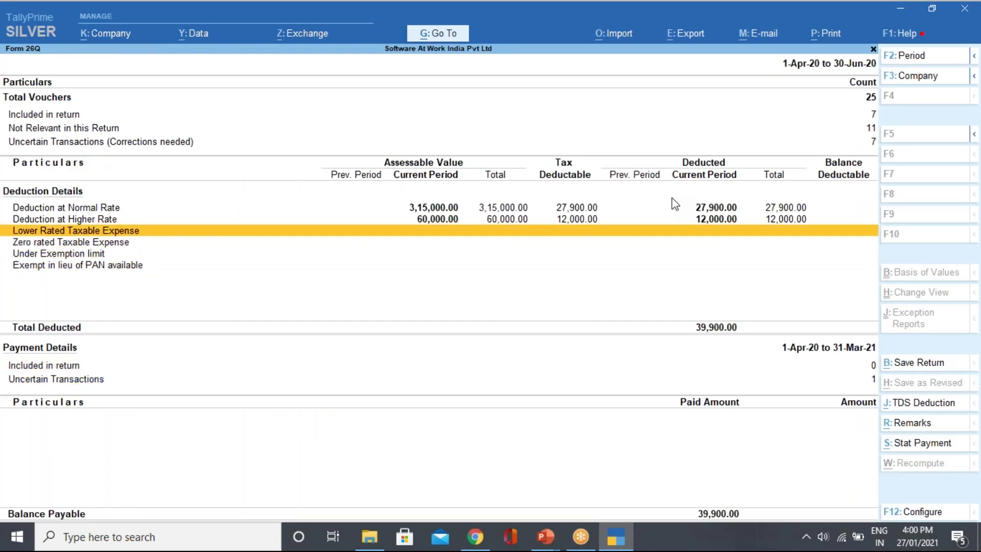
{"action": "key", "text": "Down"}
{"action": "key", "text": "Return"}
{"action": "key", "text": "Down"}
{"action": "key", "text": "Down"}
{"action": "key", "text": "Up"}
{"action": "key", "text": "Return"}
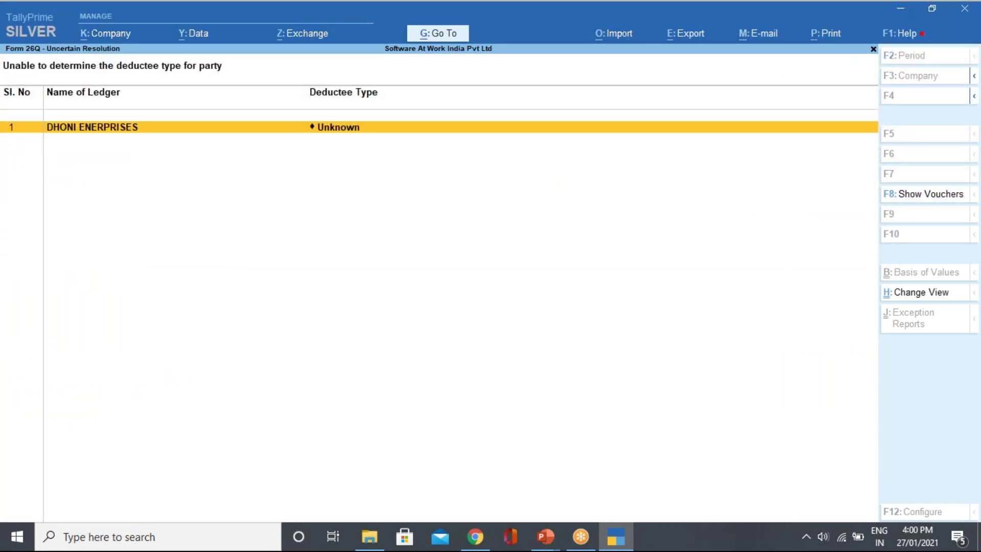
{"action": "key", "text": "Escape"}
{"action": "key", "text": "Up"}
{"action": "key", "text": "Down"}
{"action": "key", "text": "Up"}
{"action": "key", "text": "Return"}
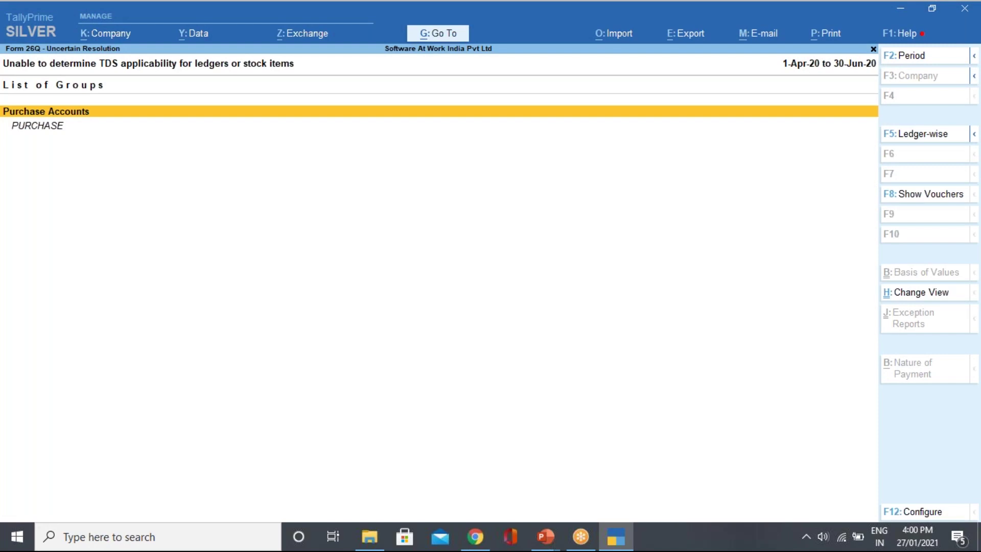
{"action": "key", "text": "Escape"}
{"action": "key", "text": "Escape"}
Drill into Deduction at Normal Rate down to Ram Pvt Ltd's rent voucher register.
{"action": "key", "text": "Down"}
{"action": "key", "text": "Down"}
{"action": "key", "text": "Up"}
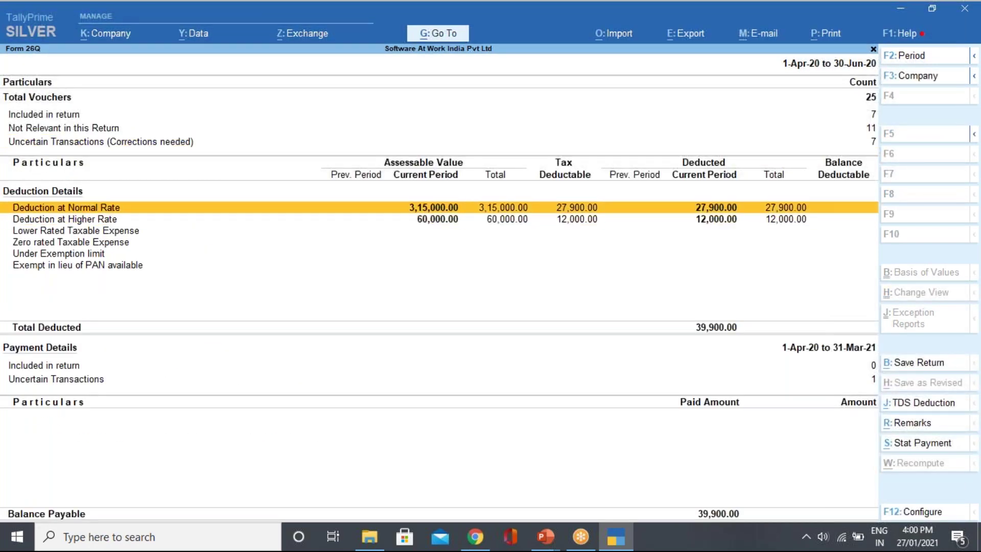
{"action": "key", "text": "Return"}
{"action": "key", "text": "Down"}
{"action": "key", "text": "Return"}
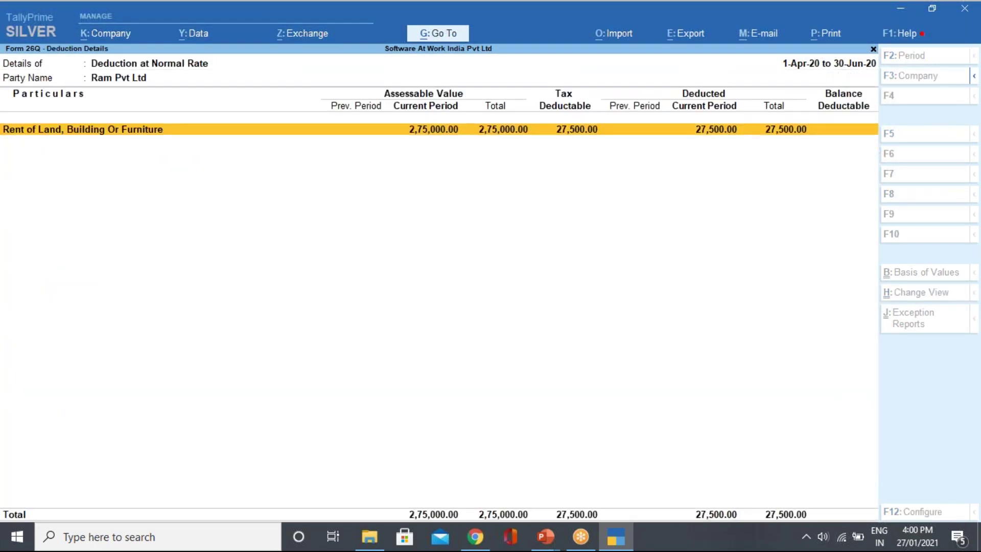
{"action": "key", "text": "Return"}
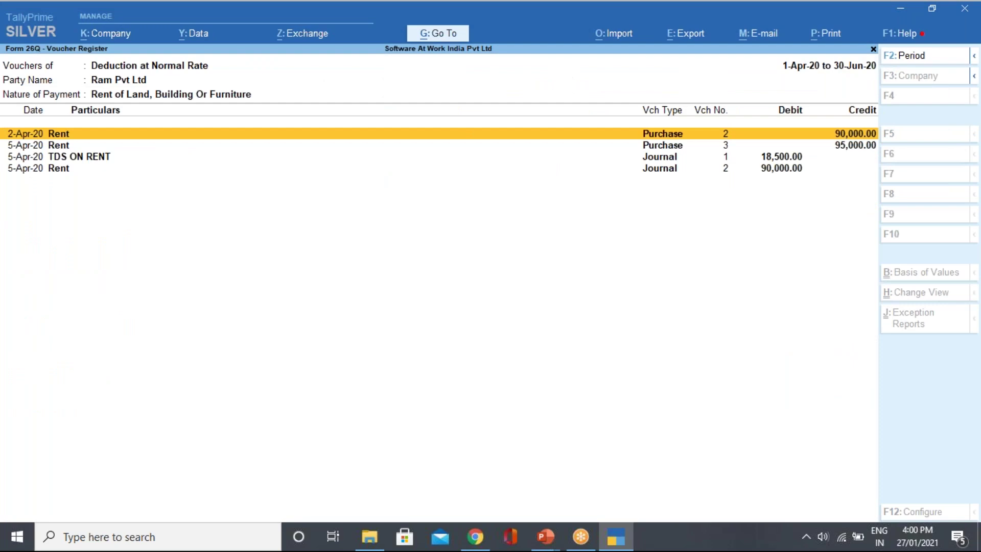
Open the TDS ON RENT journal and the rent journal, then return to the Form 26Q summary.
{"action": "key", "text": "Down"}
{"action": "key", "text": "Down"}
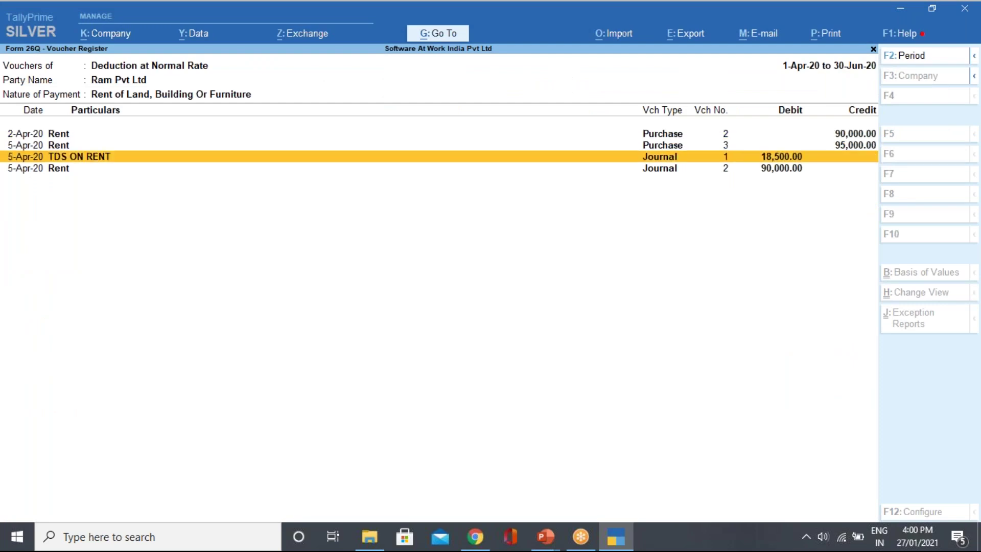
{"action": "key", "text": "Down"}
{"action": "key", "text": "Up"}
{"action": "key", "text": "Up"}
{"action": "key", "text": "Down"}
{"action": "key", "text": "Return"}
{"action": "key", "text": "Escape"}
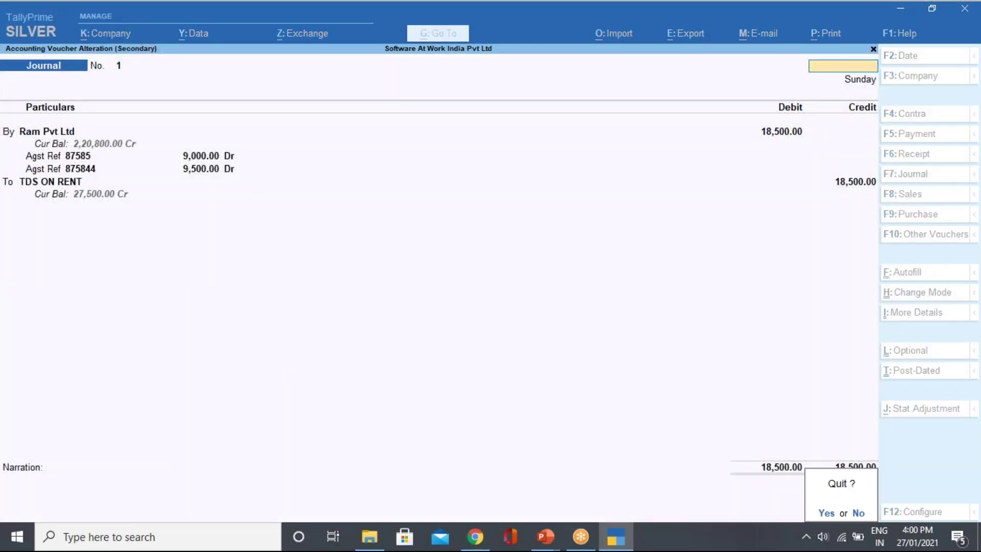
{"action": "key", "text": "y"}
{"action": "key", "text": "Down"}
{"action": "key", "text": "Return"}
{"action": "key", "text": "Escape"}
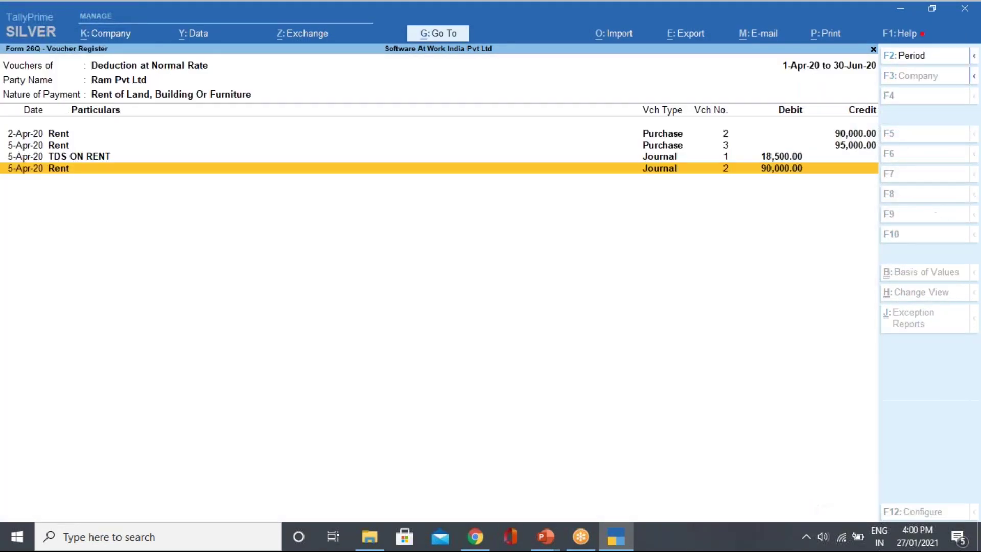
{"action": "key", "text": "Escape"}
{"action": "key", "text": "Escape"}
{"action": "key", "text": "Escape"}
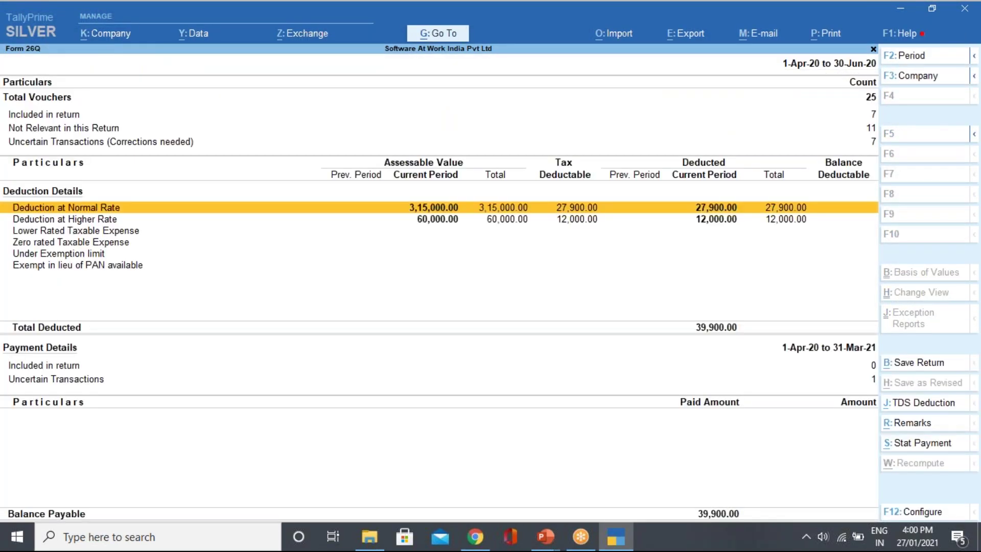
{"action": "key", "text": "Down"}
{"action": "key", "text": "Down"}
{"action": "key", "text": "Down"}
{"action": "key", "text": "Down"}
{"action": "key", "text": "Down"}
{"action": "key", "text": "Down"}
{"action": "key", "text": "Down"}
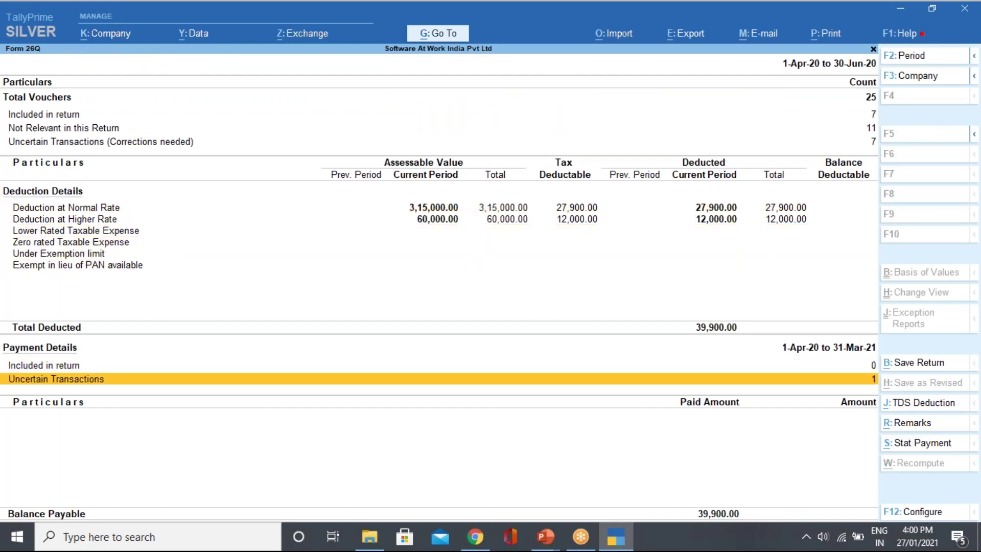
Open the missing bank details resolution and set the quarter period 1-4-2020 to 30-6-2020.
{"action": "key", "text": "Return"}
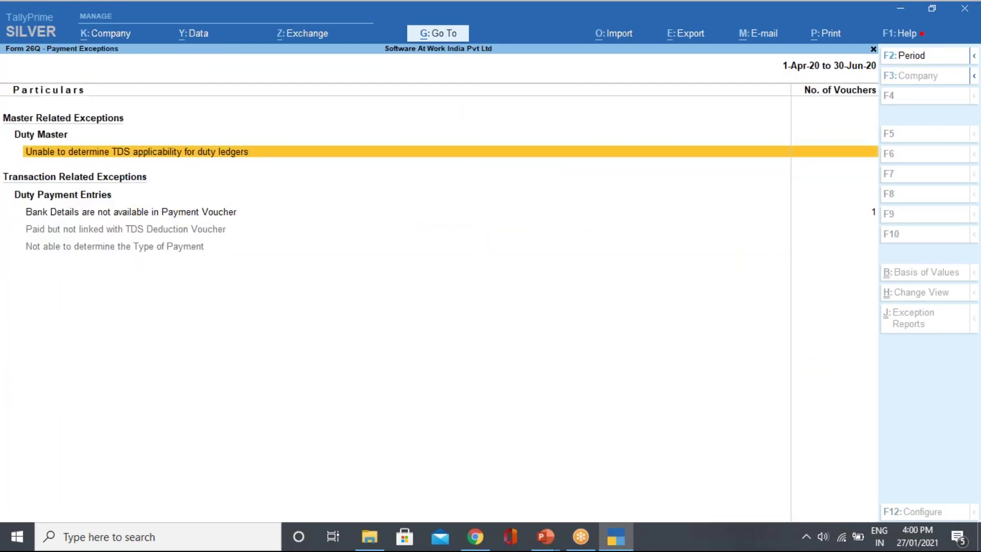
{"action": "key", "text": "Down"}
{"action": "key", "text": "Return"}
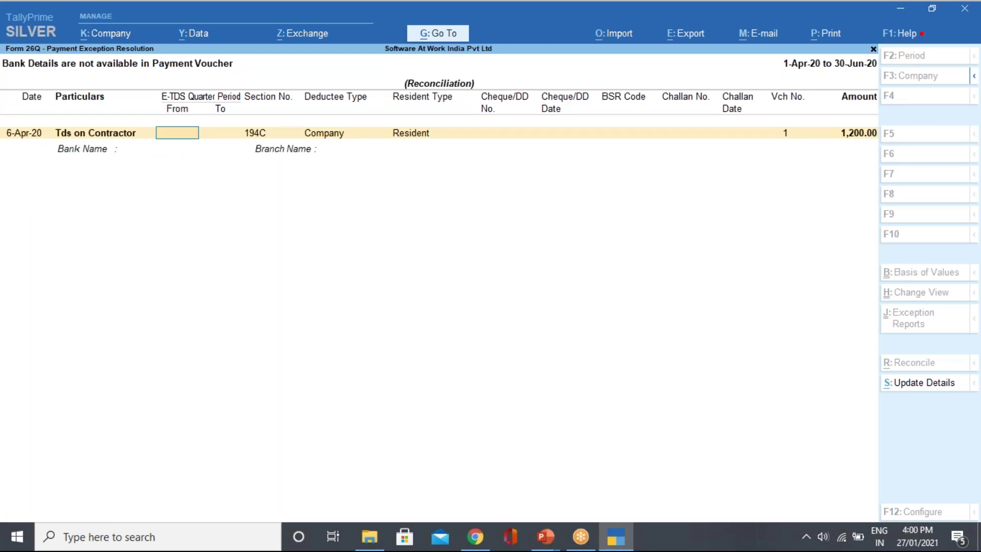
{"action": "type", "text": "1-4-2020"}
{"action": "key", "text": "Return"}
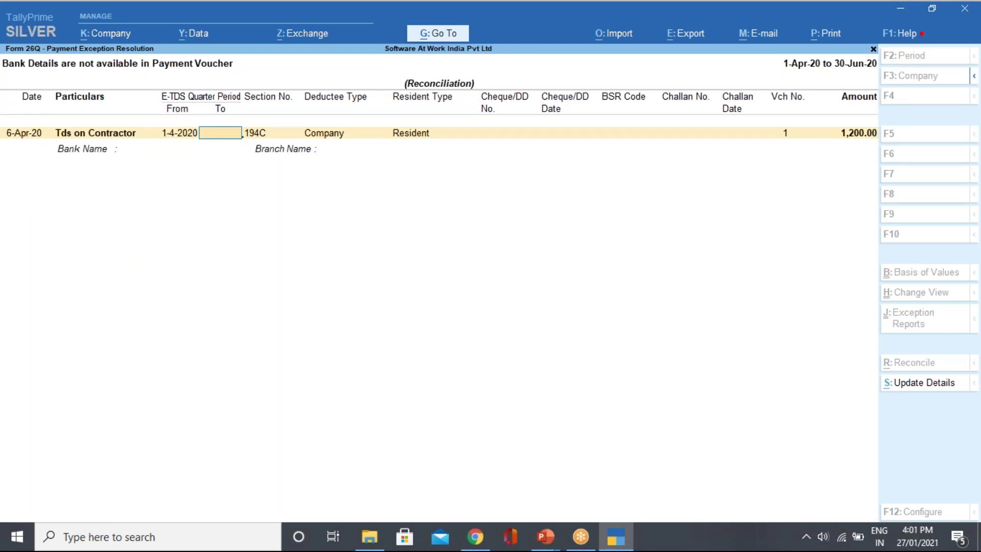
{"action": "type", "text": "30-5-2020"}
{"action": "key", "text": "Return"}
{"action": "key", "text": "BackSpace"}
{"action": "type", "text": "30-6-2020"}
{"action": "key", "text": "Return"}
Enter cheque number 222333 dated 6-4-2020 and the seven-digit BSR code 3334455.
{"action": "key", "text": "Return"}
{"action": "key", "text": "Return"}
{"action": "key", "text": "Return"}
{"action": "type", "text": "222333"}
{"action": "key", "text": "Return"}
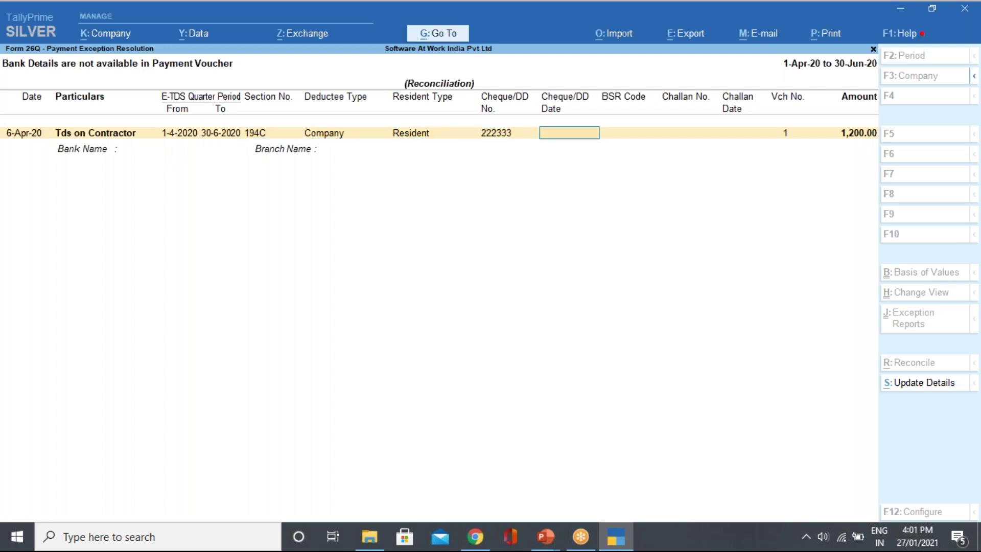
{"action": "type", "text": "6/4"}
{"action": "key", "text": "Return"}
{"action": "type", "text": "223334"}
{"action": "key", "text": "Return"}
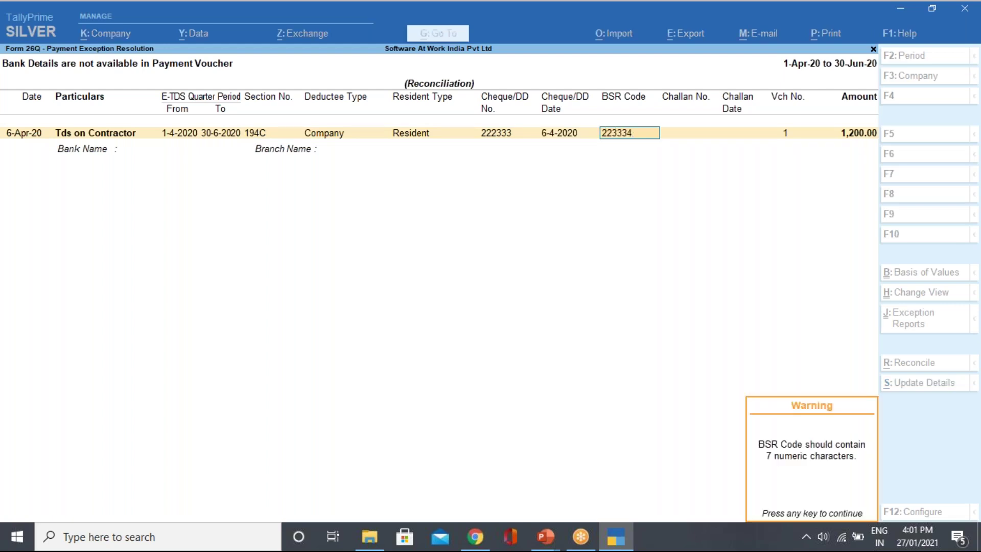
{"action": "key", "text": "Return"}
{"action": "key", "text": "Return"}
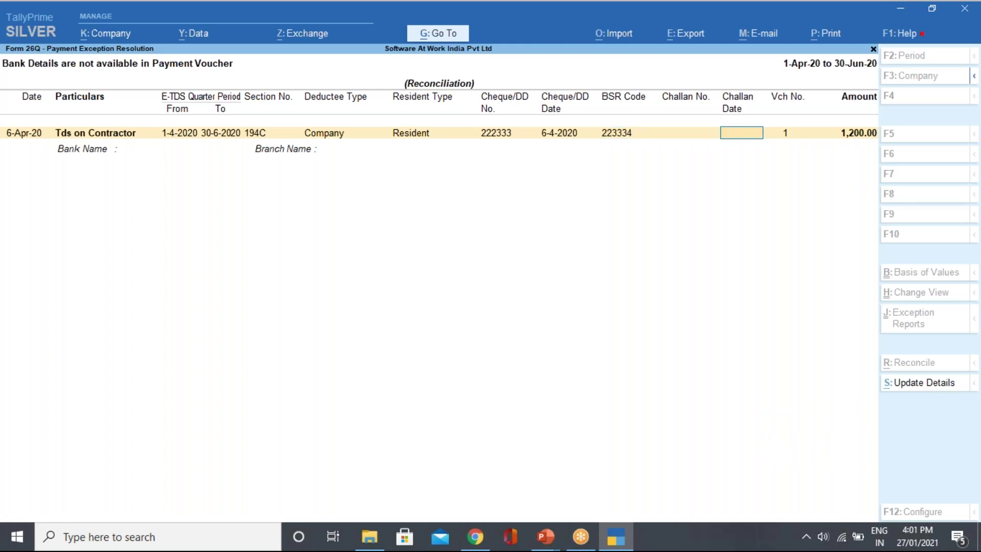
{"action": "type", "text": "\\"}
{"action": "key", "text": "BackSpace"}
{"action": "key", "text": "BackSpace"}
{"action": "type", "text": "3334455"}
Enter challan 233 dated 6-4-2020, bank HDFC BANK and branch VASHI, and accept.
{"action": "key", "text": "Return"}
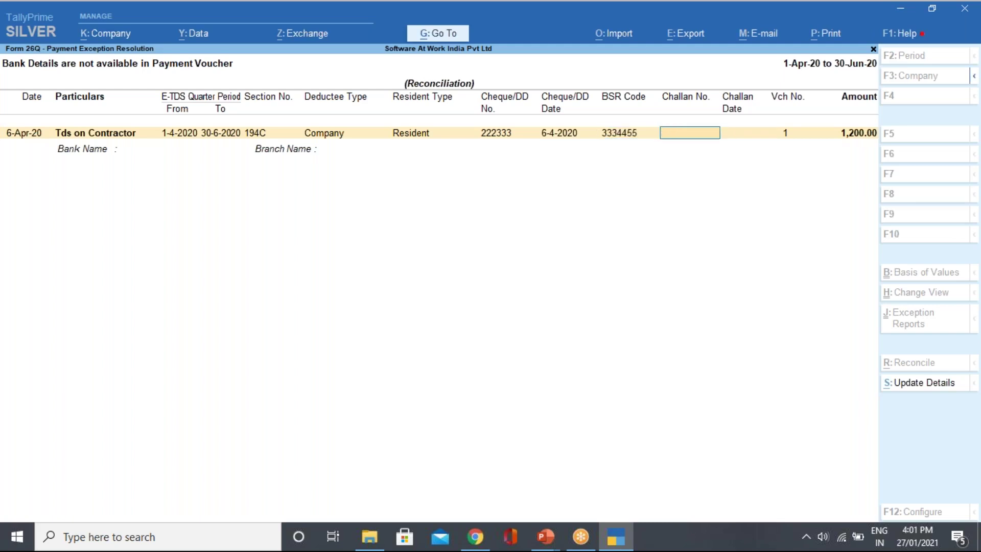
{"action": "type", "text": "233"}
{"action": "key", "text": "Return"}
{"action": "type", "text": "6/4"}
{"action": "key", "text": "Return"}
{"action": "key", "text": "Return"}
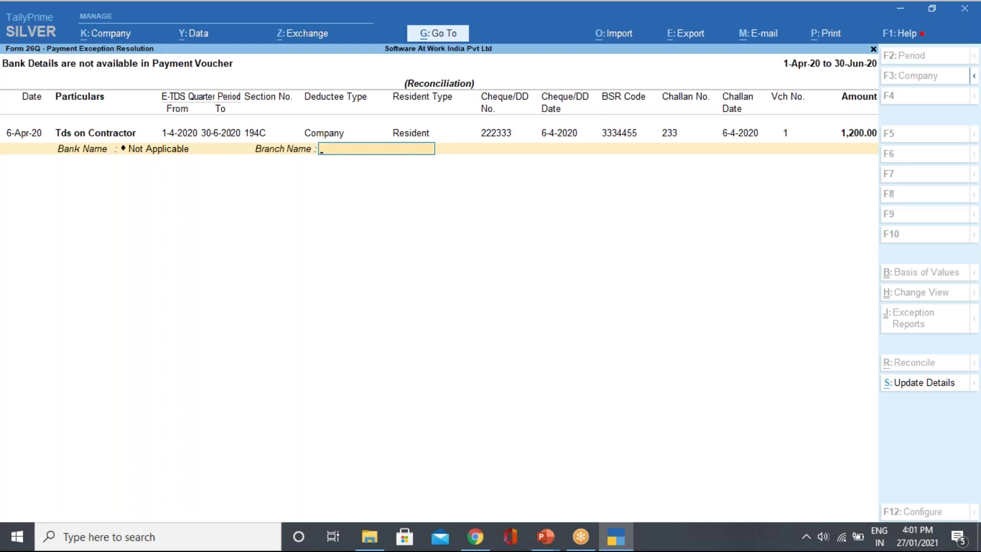
{"action": "key", "text": "BackSpace"}
{"action": "key", "text": "Down"}
{"action": "key", "text": "Return"}
{"action": "type", "text": "VASHI"}
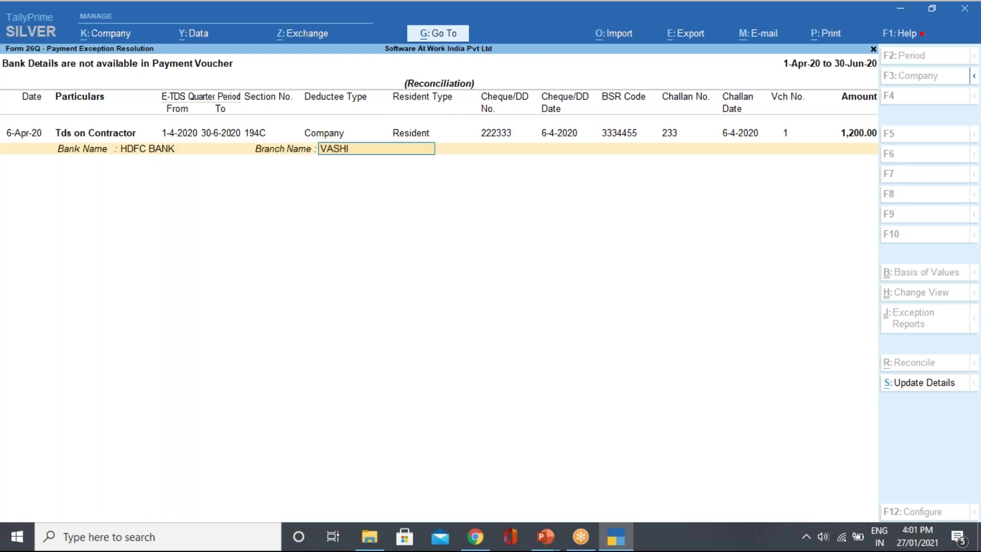
{"action": "key", "text": "Return"}
{"action": "key", "text": "Return"}
{"action": "key", "text": "Down"}
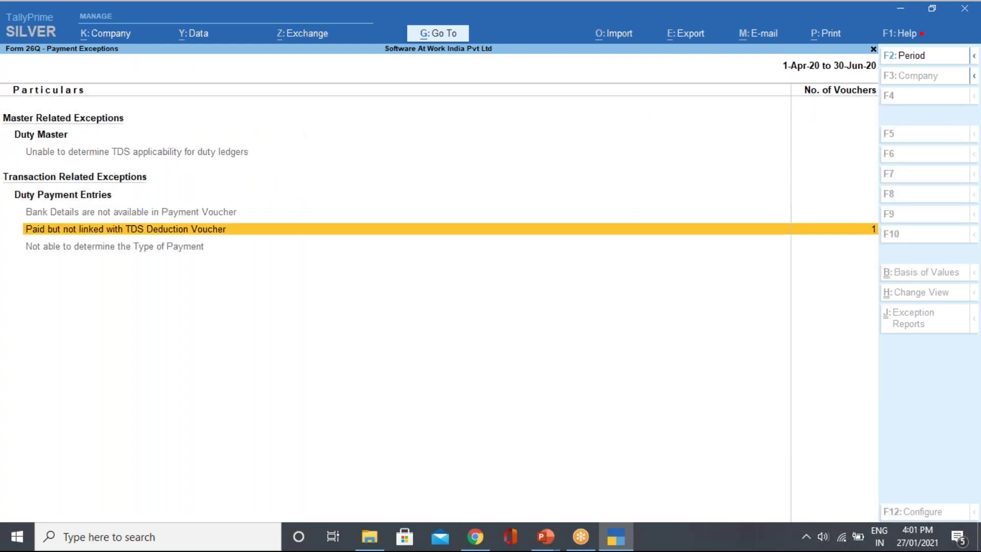
View the unlinked Tds on Contractor payment and check the unknown deductee type exception.
{"action": "key", "text": "Return"}
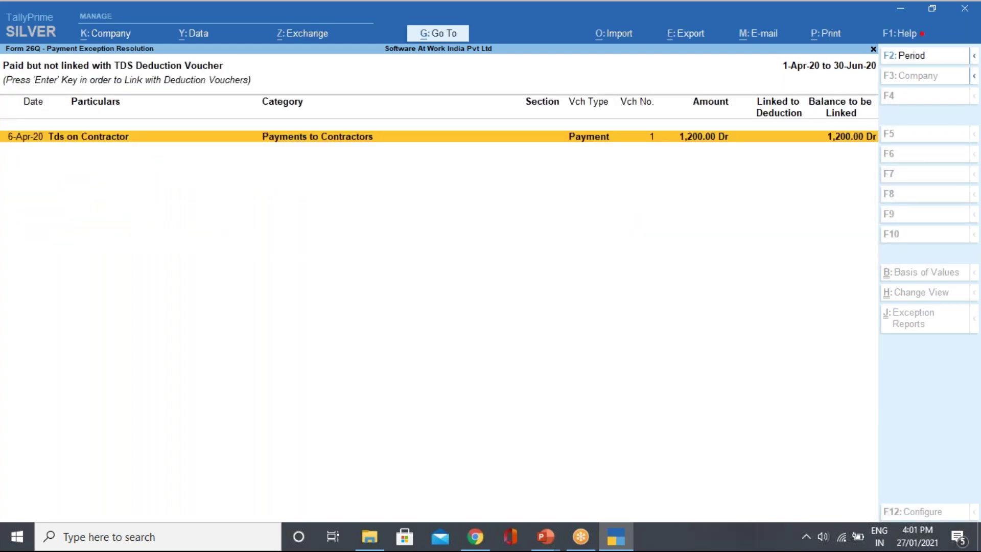
{"action": "key", "text": "Return"}
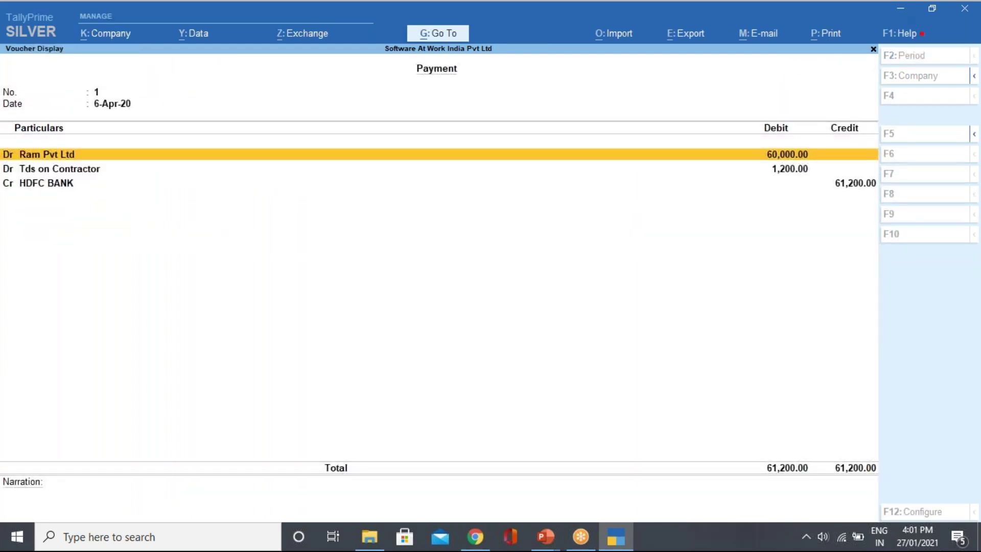
{"action": "key", "text": "Escape"}
{"action": "key", "text": "Escape"}
{"action": "key", "text": "Return"}
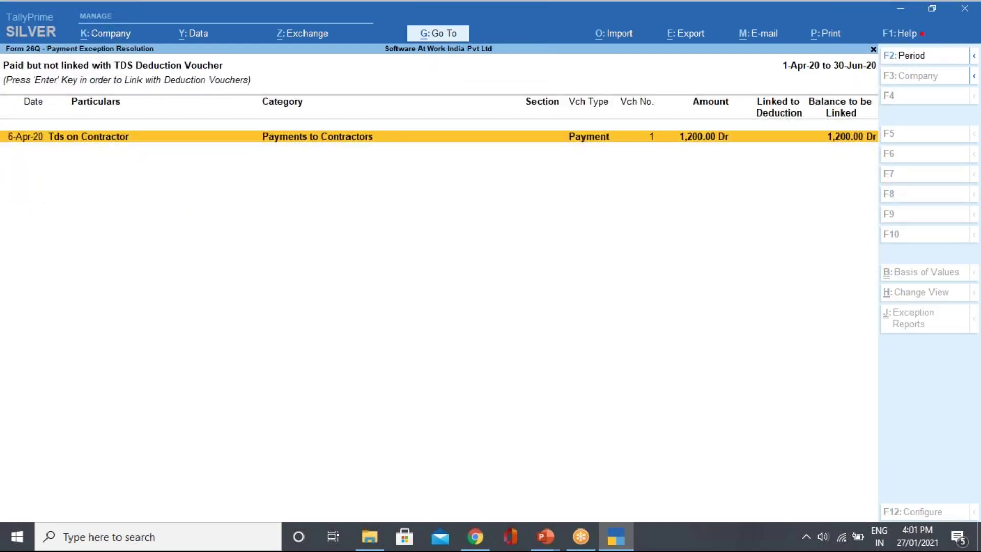
{"action": "key", "text": "Return"}
{"action": "key", "text": "Escape"}
{"action": "key", "text": "Escape"}
{"action": "key", "text": "Escape"}
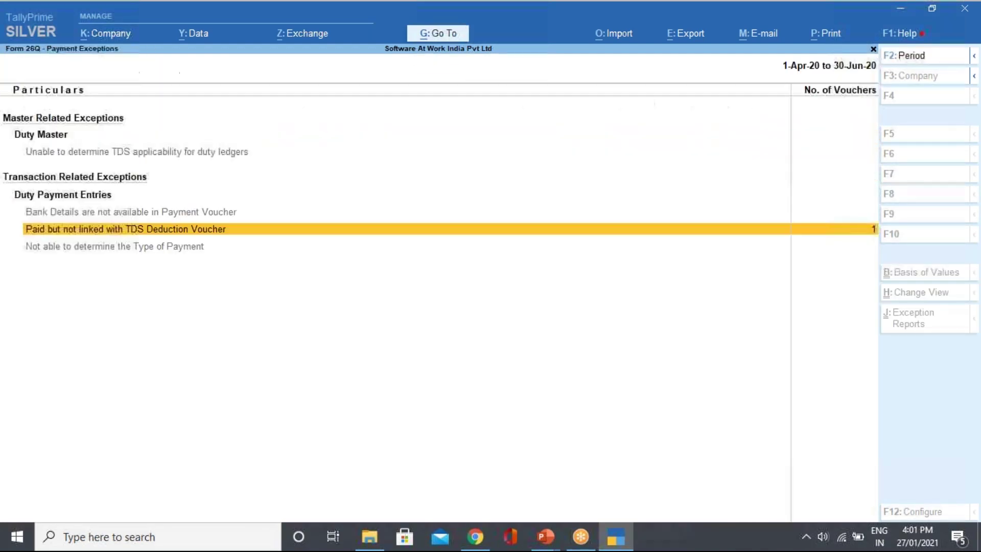
{"action": "key", "text": "Down"}
{"action": "key", "text": "Down"}
{"action": "key", "text": "Down"}
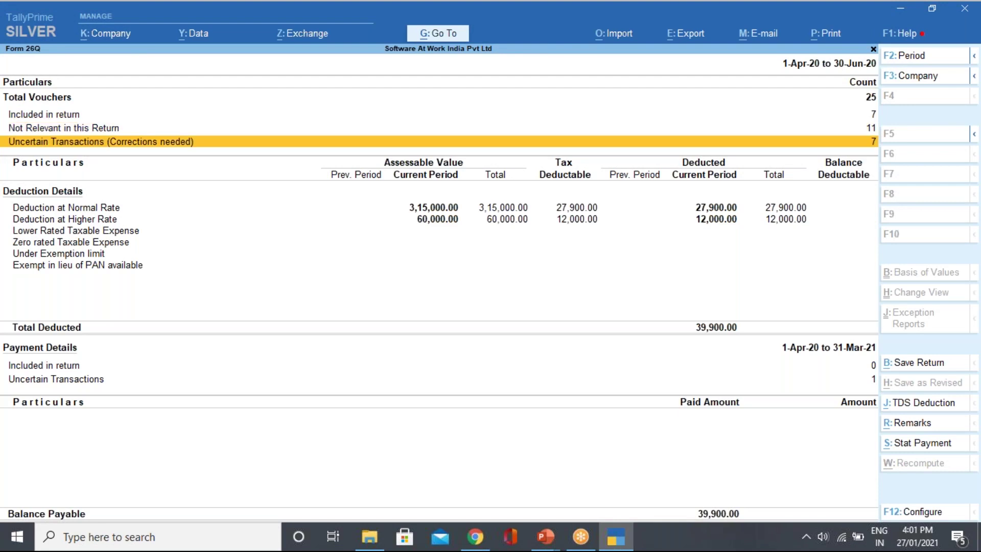
{"action": "key", "text": "Return"}
{"action": "key", "text": "Down"}
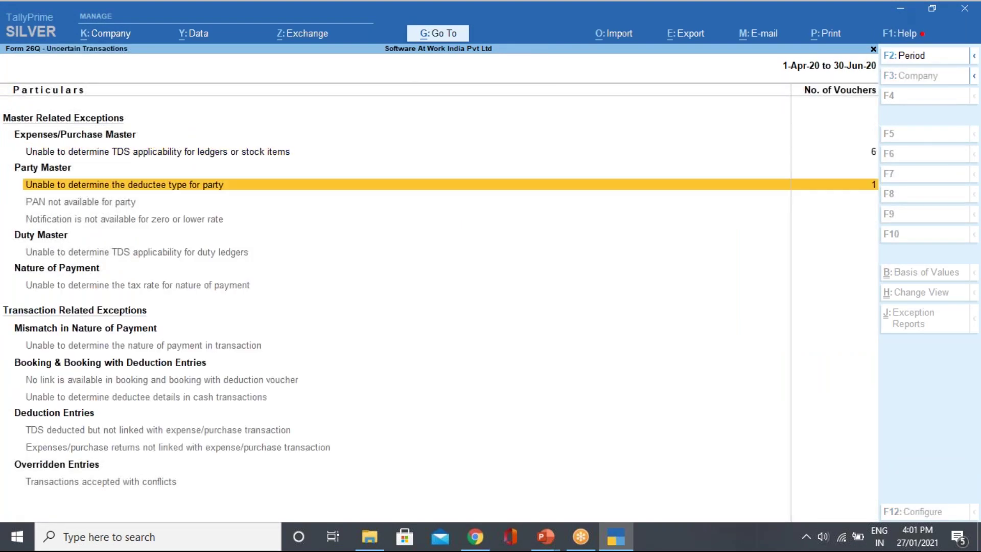
{"action": "key", "text": "Return"}
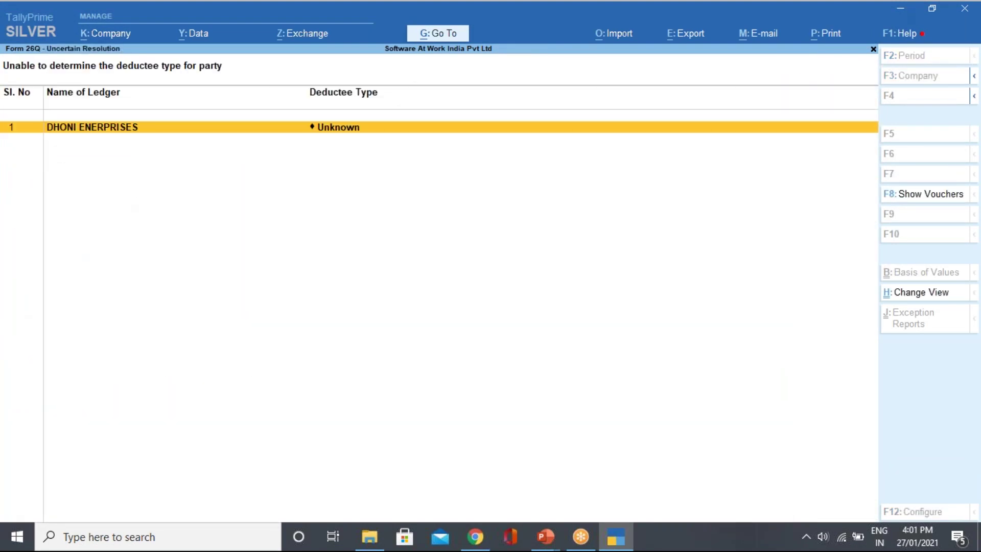
{"action": "key", "text": "Escape"}
{"action": "key", "text": "Escape"}
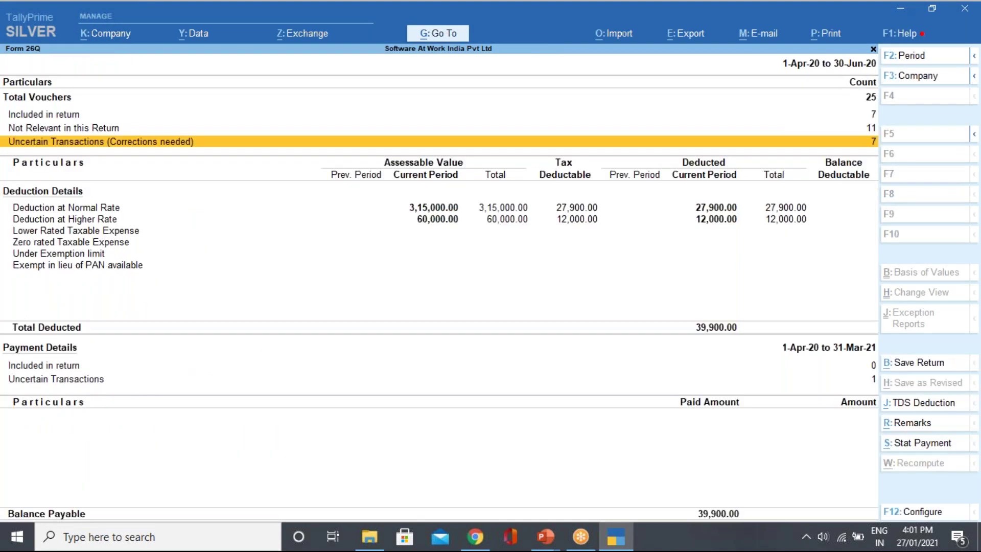
Return to the paid-but-not-linked list and open the 61,200 payment voucher for alteration.
{"action": "key", "text": "Down"}
{"action": "key", "text": "Down"}
{"action": "key", "text": "Down"}
{"action": "key", "text": "Down"}
{"action": "key", "text": "Down"}
{"action": "key", "text": "Down"}
{"action": "key", "text": "Down"}
{"action": "key", "text": "Down"}
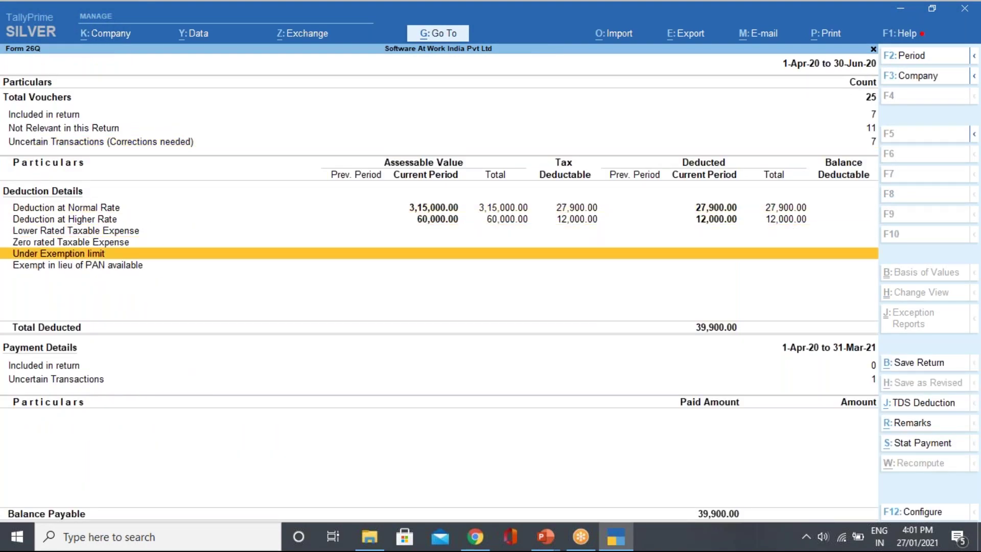
{"action": "key", "text": "Return"}
{"action": "key", "text": "Down"}
{"action": "key", "text": "Down"}
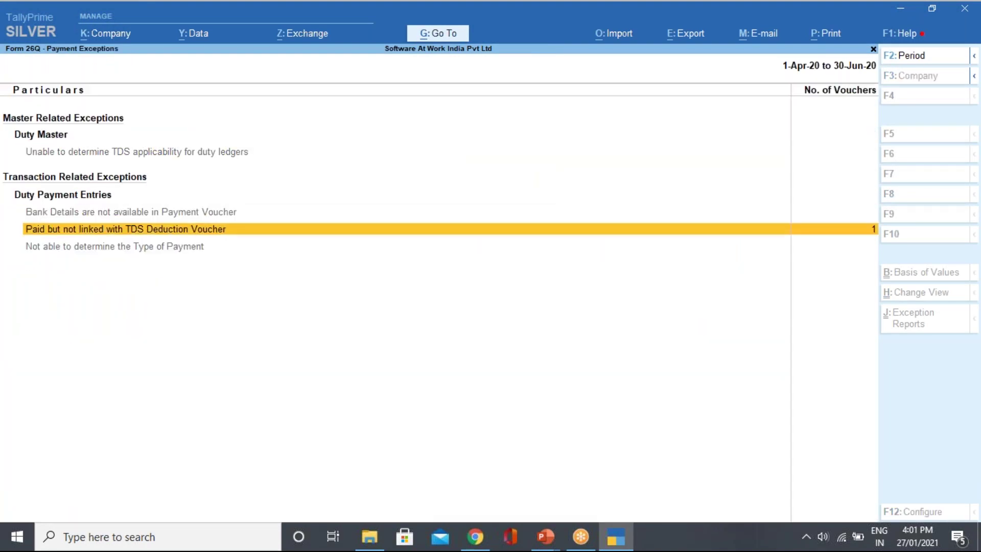
{"action": "key", "text": "Return"}
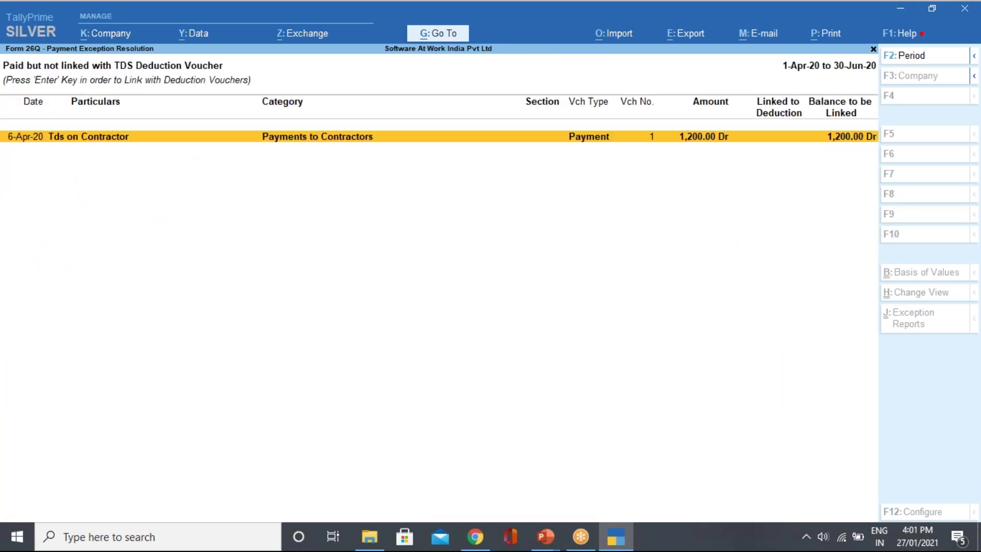
{"action": "key", "text": "ctrl+Return"}
{"action": "key", "text": "Return"}
{"action": "key", "text": "Return"}
{"action": "key", "text": "Return"}
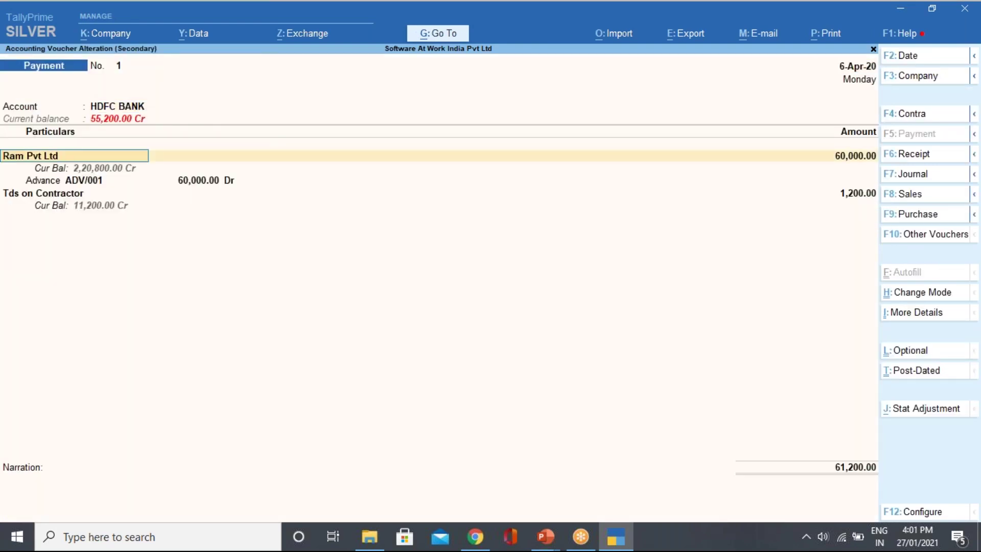
Change the Tds on Contractor nature to Rent of Land, Building Or Furniture and save voucher 1.
{"action": "key", "text": "Return"}
{"action": "key", "text": "Return"}
{"action": "key", "text": "Return"}
{"action": "key", "text": "Return"}
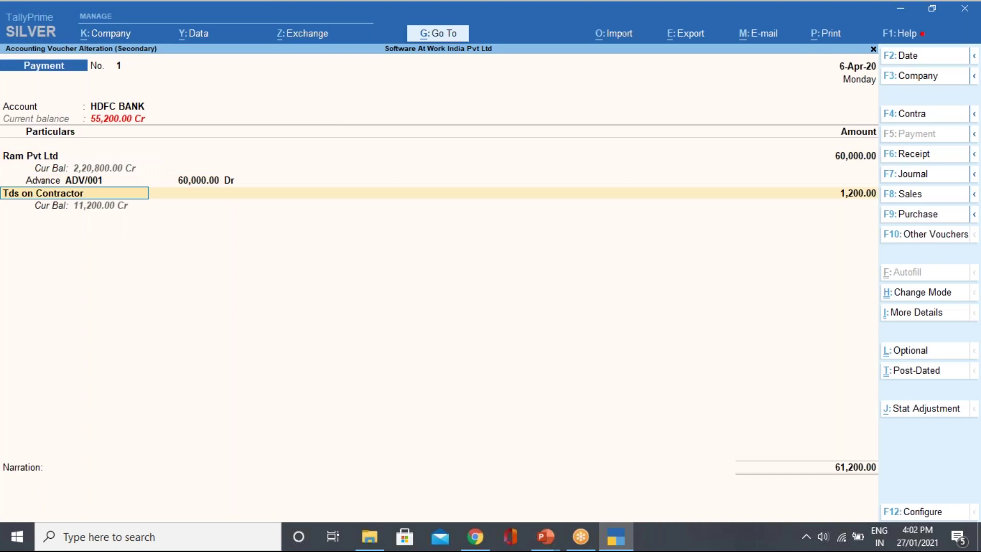
{"action": "key", "text": "Down"}
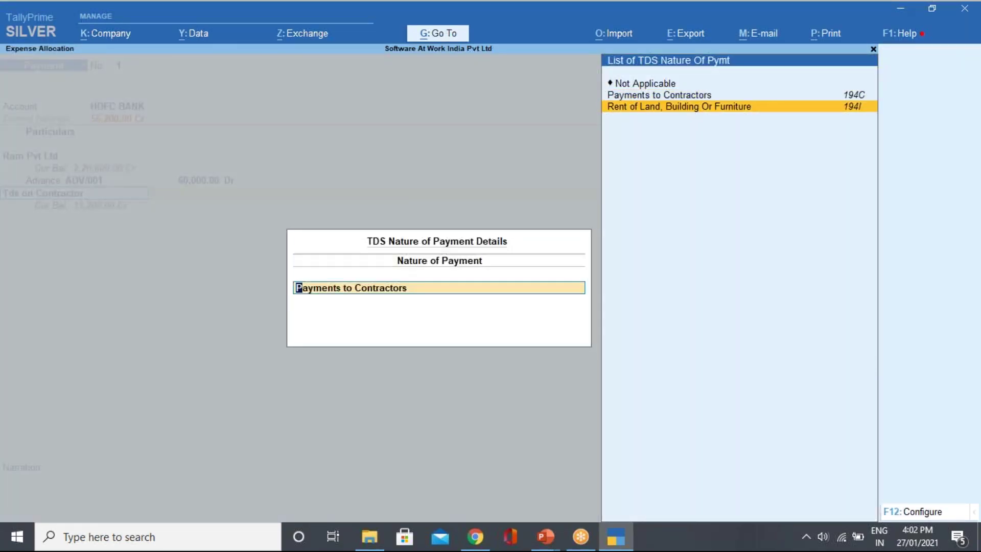
{"action": "key", "text": "Return"}
{"action": "key", "text": "Return"}
{"action": "key", "text": "Return"}
{"action": "key", "text": "Return"}
{"action": "key", "text": "Return"}
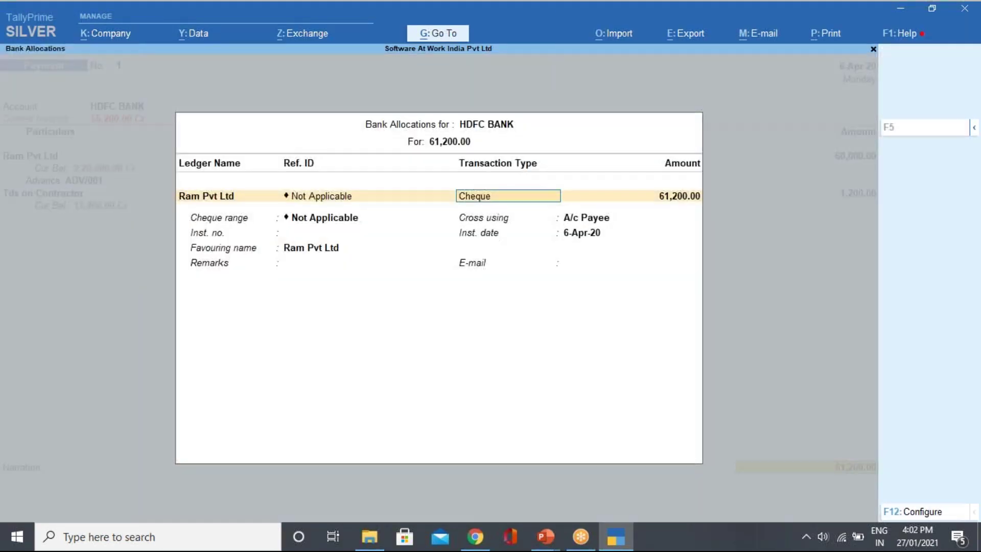
{"action": "key", "text": "Return"}
{"action": "key", "text": "Return"}
{"action": "key", "text": "Return"}
{"action": "key", "text": "Return"}
{"action": "key", "text": "Return"}
{"action": "key", "text": "Return"}
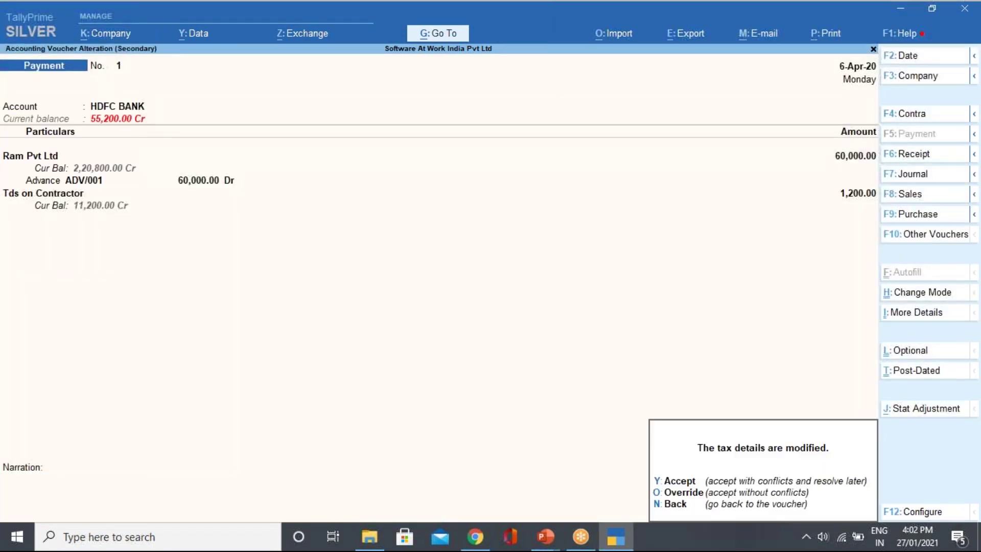
{"action": "key", "text": "y"}
{"action": "key", "text": "Return"}
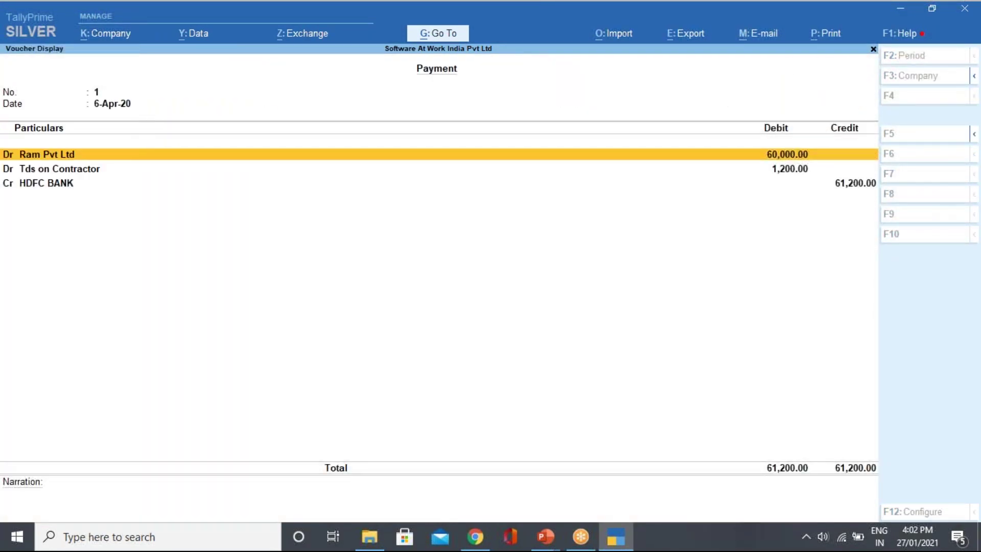
{"action": "key", "text": "Escape"}
{"action": "key", "text": "Down"}
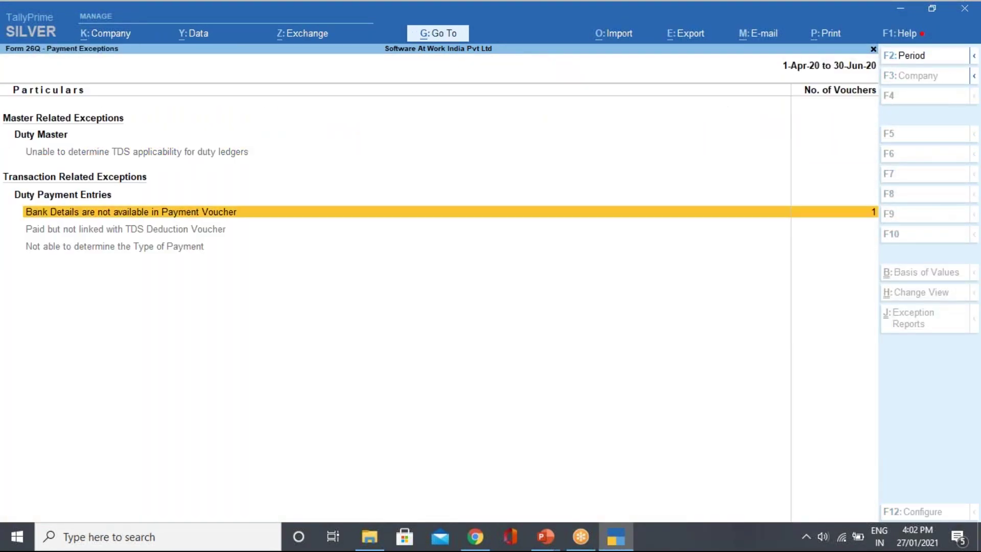
Inspect the missing bank details exception in Form 26Q, then return to the summary.
{"action": "key", "text": "Return"}
{"action": "key", "text": "Return"}
{"action": "key", "text": "Return"}
{"action": "key", "text": "Return"}
{"action": "key", "text": "Return"}
{"action": "key", "text": "Return"}
{"action": "key", "text": "Escape"}
{"action": "key", "text": "y"}
{"action": "key", "text": "Escape"}
Step through the Form 26Q rows and open the uncertain payment transactions exceptions.
{"action": "key", "text": "Down"}
{"action": "key", "text": "Down"}
{"action": "key", "text": "Down"}
{"action": "key", "text": "Down"}
{"action": "key", "text": "Down"}
{"action": "key", "text": "Down"}
{"action": "key", "text": "Down"}
{"action": "key", "text": "Down"}
{"action": "key", "text": "Down"}
{"action": "key", "text": "Down"}
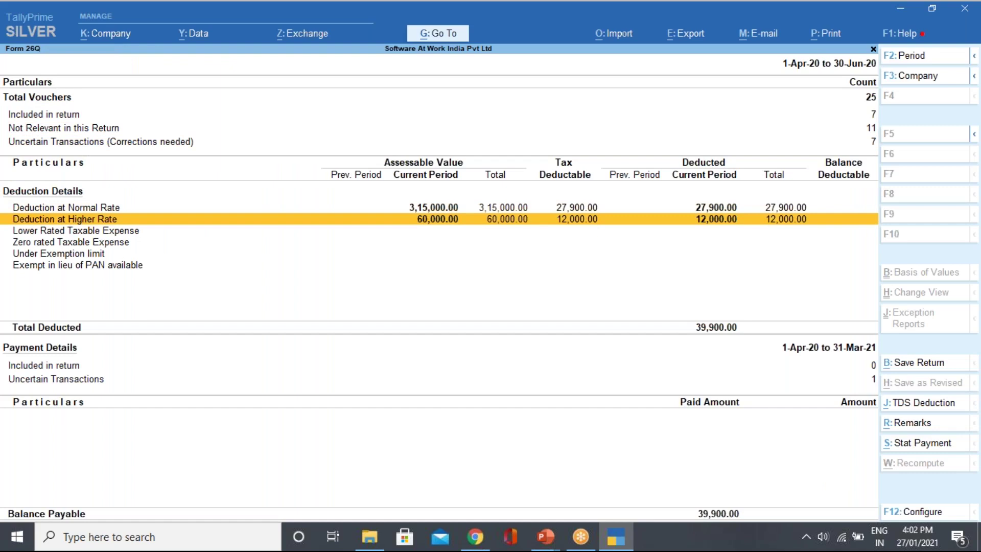
{"action": "key", "text": "Down"}
{"action": "key", "text": "Up"}
{"action": "key", "text": "Down"}
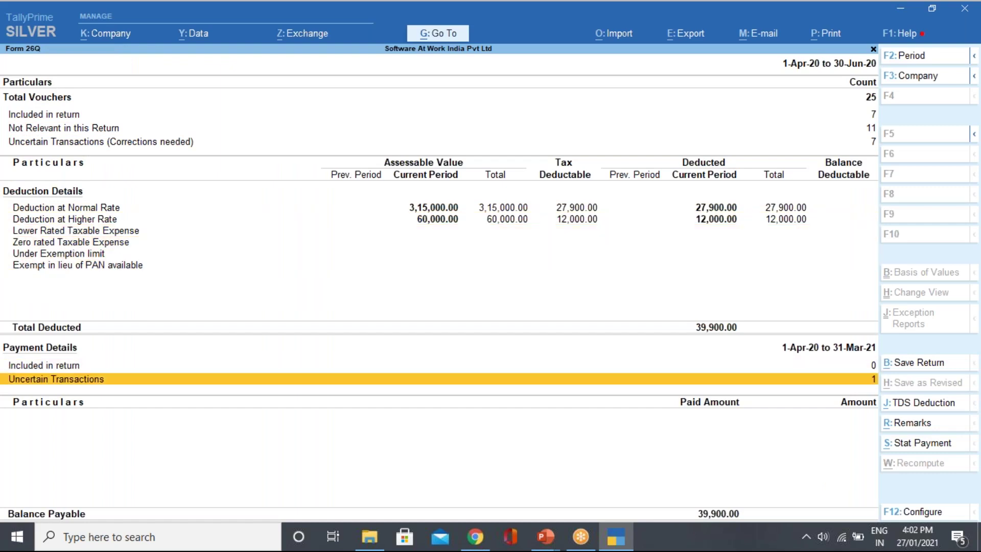
{"action": "key", "text": "Return"}
{"action": "key", "text": "Down"}
{"action": "key", "text": "Down"}
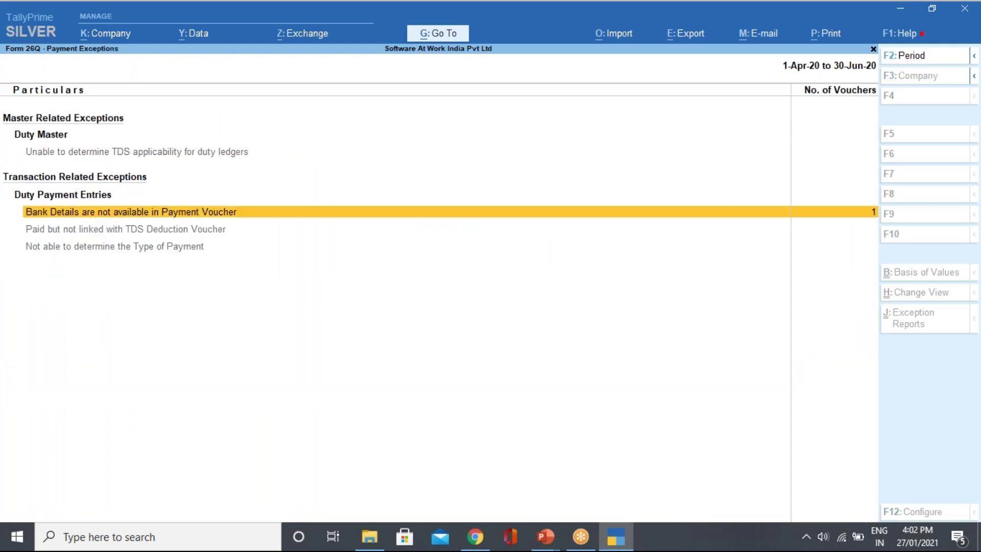
{"action": "key", "text": "Up"}
{"action": "key", "text": "Return"}
Review the bank details reconciliation screen several times, then return to the Form 26Q summary.
{"action": "key", "text": "Escape"}
{"action": "key", "text": "y"}
{"action": "key", "text": "Return"}
{"action": "key", "text": "Escape"}
{"action": "key", "text": "y"}
{"action": "key", "text": "Return"}
{"action": "key", "text": "Escape"}
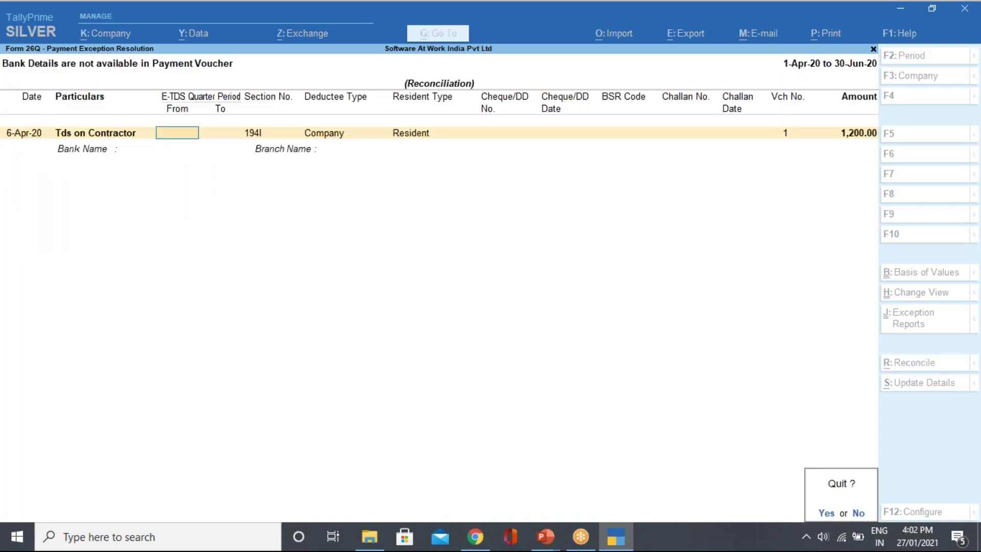
{"action": "key", "text": "y"}
{"action": "key", "text": "Escape"}
Review the uncertain transactions needing corrections, including the unknown deductee type exception.
{"action": "key", "text": "Up"}
{"action": "key", "text": "Up"}
{"action": "key", "text": "Up"}
{"action": "key", "text": "Up"}
{"action": "key", "text": "Up"}
{"action": "key", "text": "Return"}
{"action": "key", "text": "Down"}
{"action": "key", "text": "Return"}
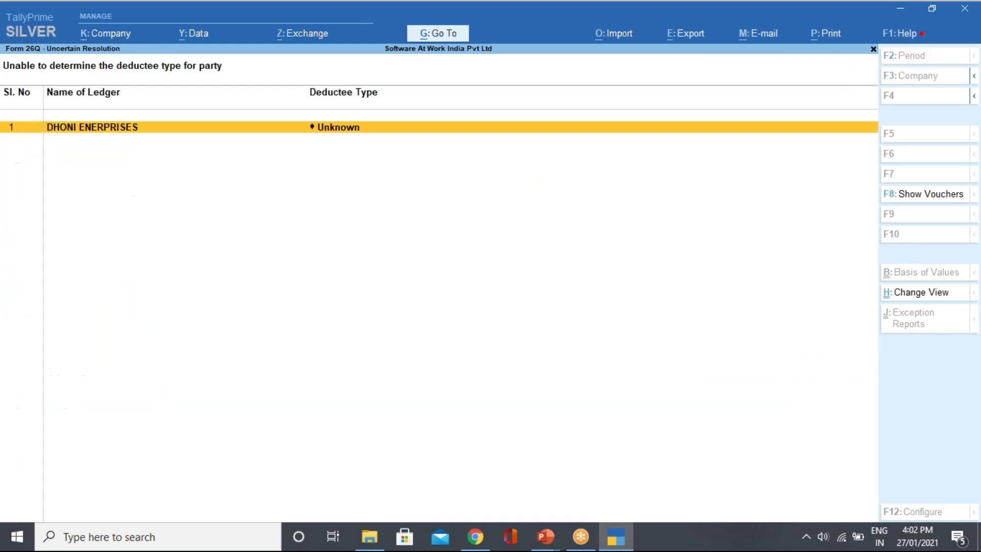
{"action": "key", "text": "Escape"}
{"action": "key", "text": "Escape"}
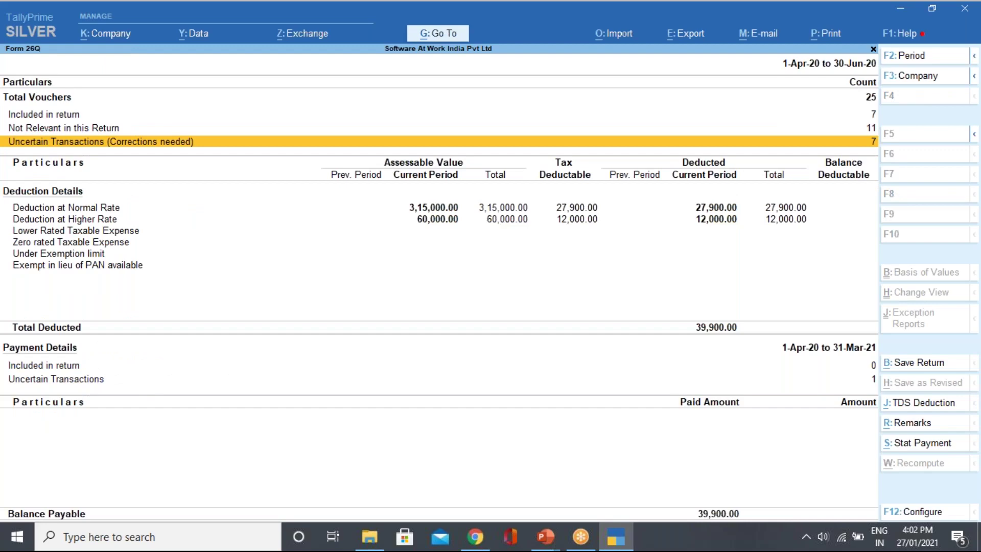
View Ram Pvt Ltd's deduction at normal rate breakdown, then close Form 26Q to Gateway of Tally.
{"action": "key", "text": "Down"}
{"action": "key", "text": "Return"}
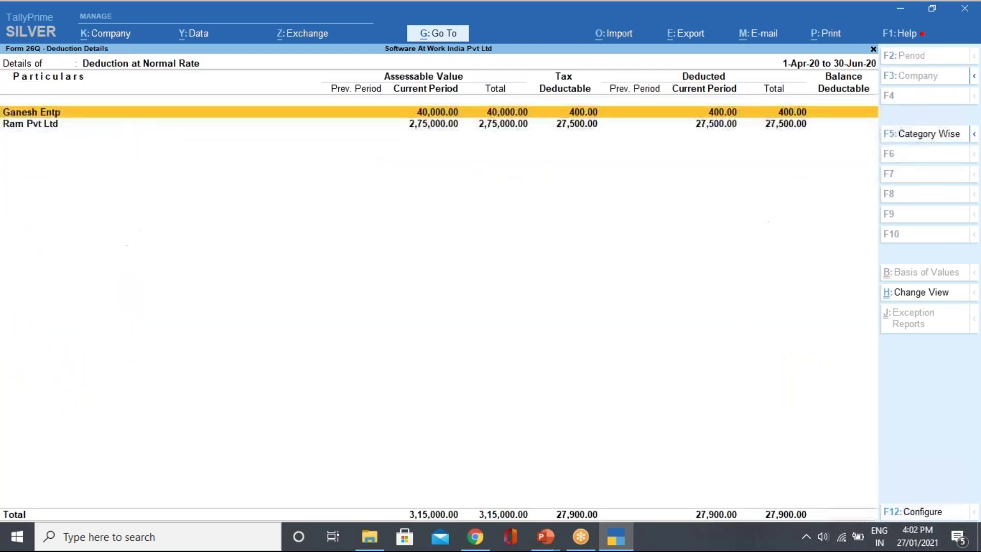
{"action": "key", "text": "Down"}
{"action": "key", "text": "Return"}
{"action": "key", "text": "Return"}
{"action": "key", "text": "Escape"}
{"action": "key", "text": "Escape"}
{"action": "key", "text": "Escape"}
{"action": "key", "text": "Escape"}
{"action": "key", "text": "Escape"}
{"action": "key", "text": "Escape"}
{"action": "key", "text": "Escape"}
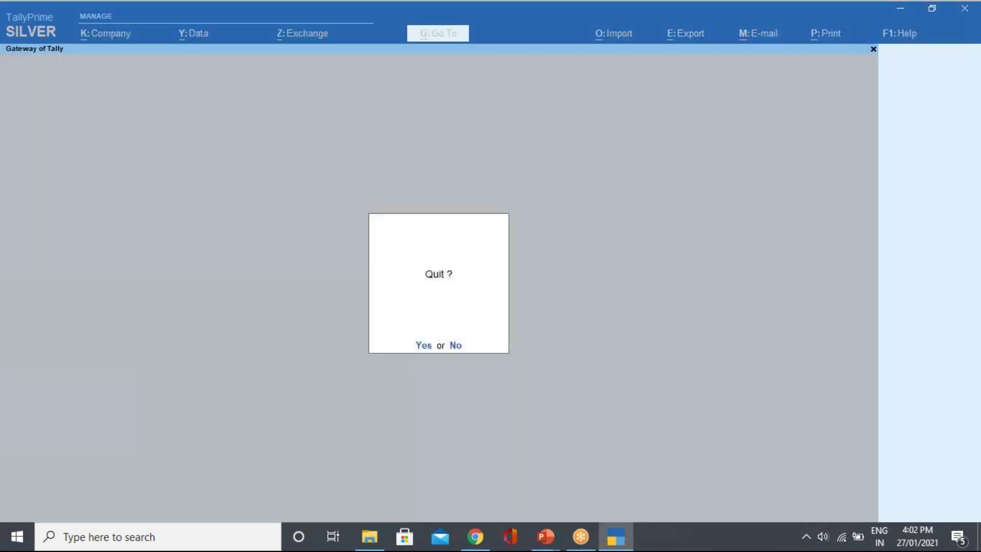
{"action": "key", "text": "Escape"}
Start a payment voucher from HDFC BANK to Mahesh Enterprises.
{"action": "key", "text": "v"}
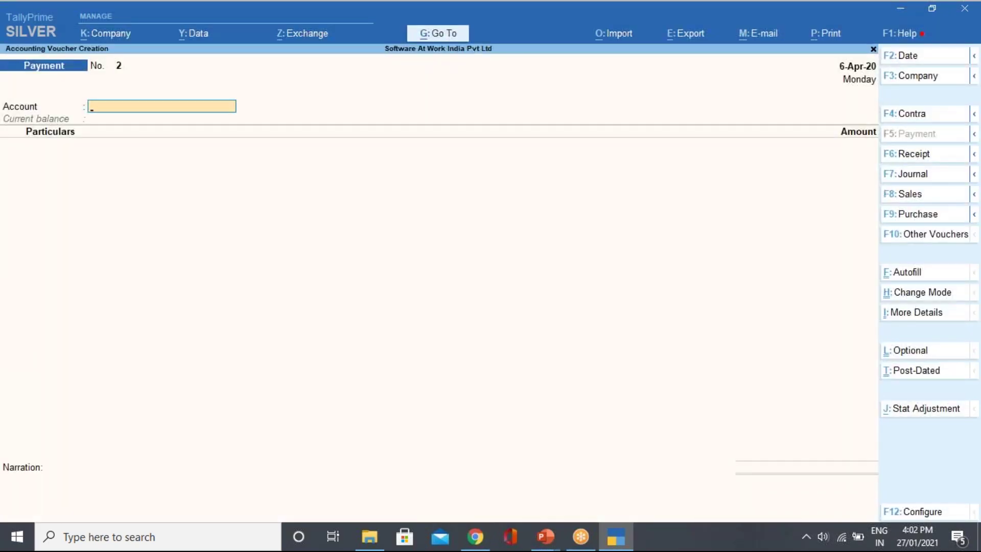
{"action": "key", "text": "Down"}
{"action": "key", "text": "Down"}
{"action": "key", "text": "Return"}
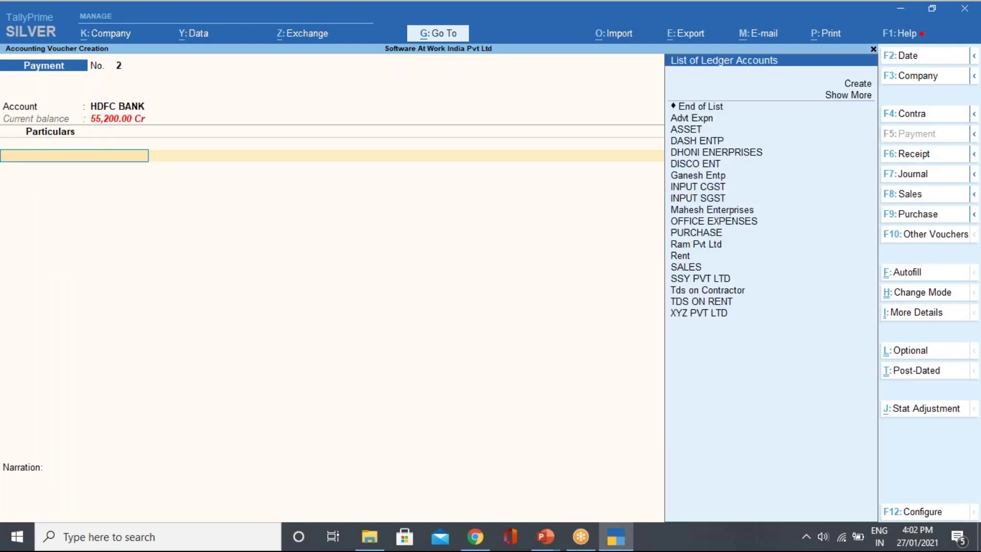
{"action": "key", "text": "Down"}
{"action": "key", "text": "Down"}
{"action": "key", "text": "Down"}
{"action": "key", "text": "Down"}
{"action": "key", "text": "Down"}
{"action": "key", "text": "Down"}
{"action": "key", "text": "Down"}
{"action": "key", "text": "Down"}
{"action": "key", "text": "Down"}
{"action": "key", "text": "Down"}
{"action": "key", "text": "Down"}
{"action": "key", "text": "Down"}
{"action": "key", "text": "Down"}
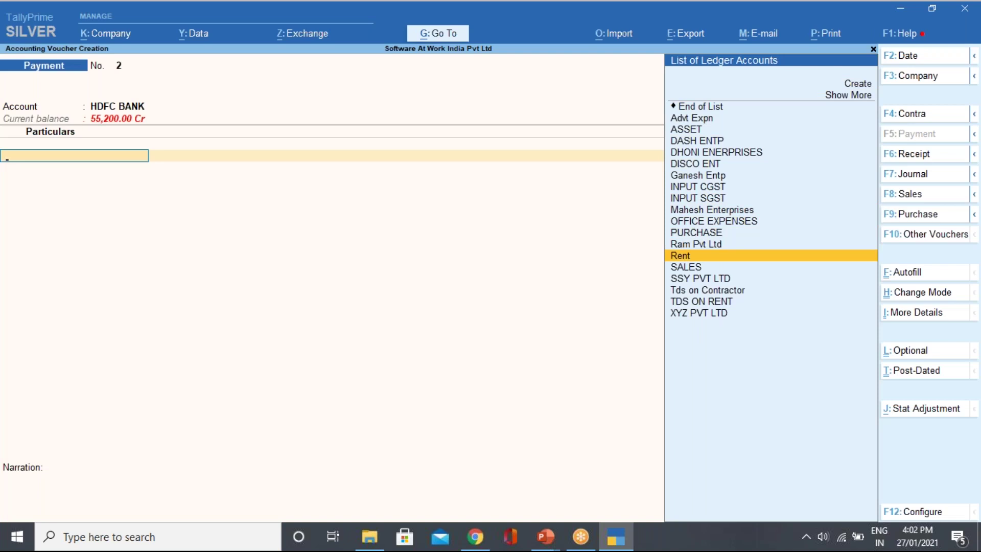
{"action": "key", "text": "Up"}
{"action": "key", "text": "Up"}
{"action": "key", "text": "Up"}
{"action": "key", "text": "Up"}
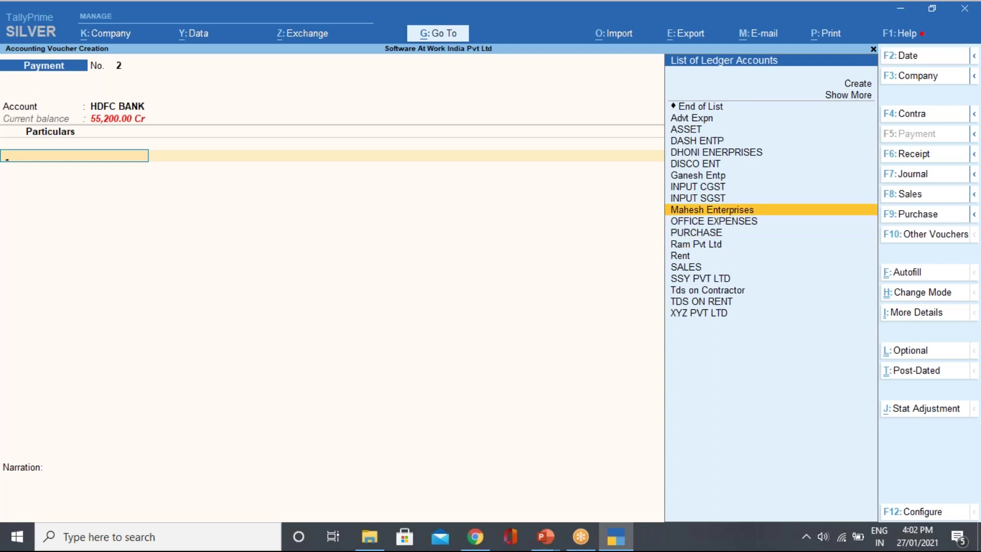
{"action": "key", "text": "Return"}
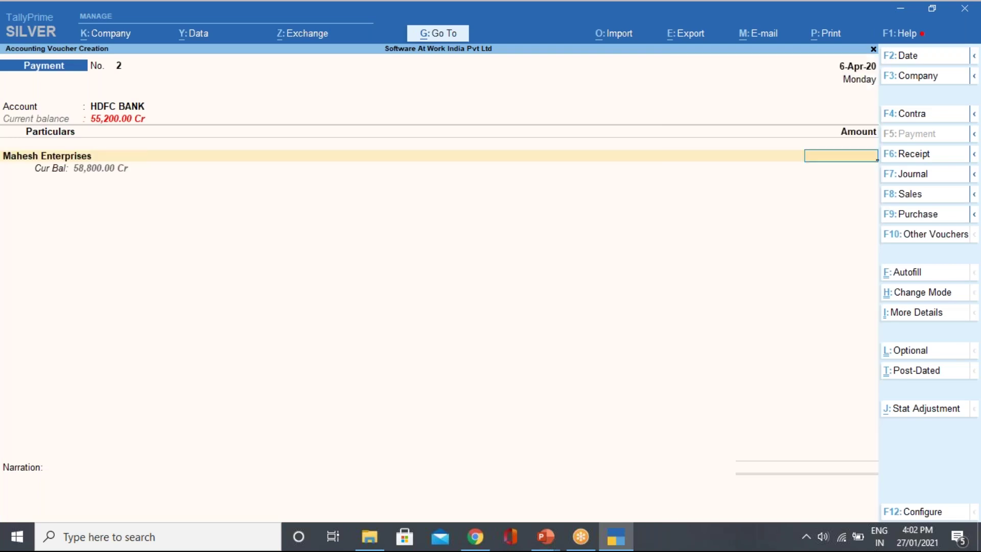
Enter 70,000 for Mahesh Enterprises as Advance reference ADV/002.
{"action": "type", "text": "70000"}
{"action": "key", "text": "Return"}
{"action": "key", "text": "Up"}
{"action": "key", "text": "Return"}
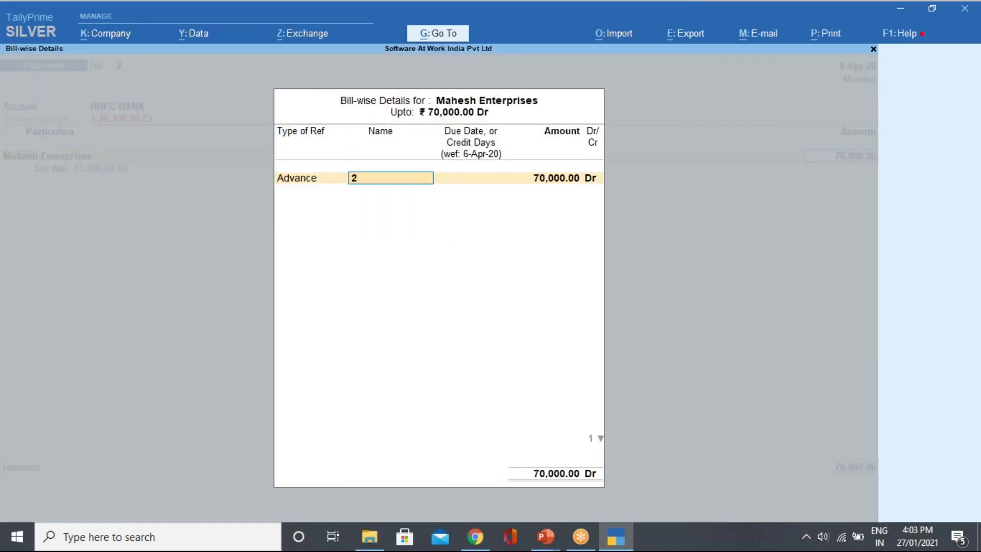
{"action": "type", "text": "ADV/002"}
{"action": "key", "text": "Return"}
{"action": "key", "text": "Return"}
{"action": "key", "text": "Return"}
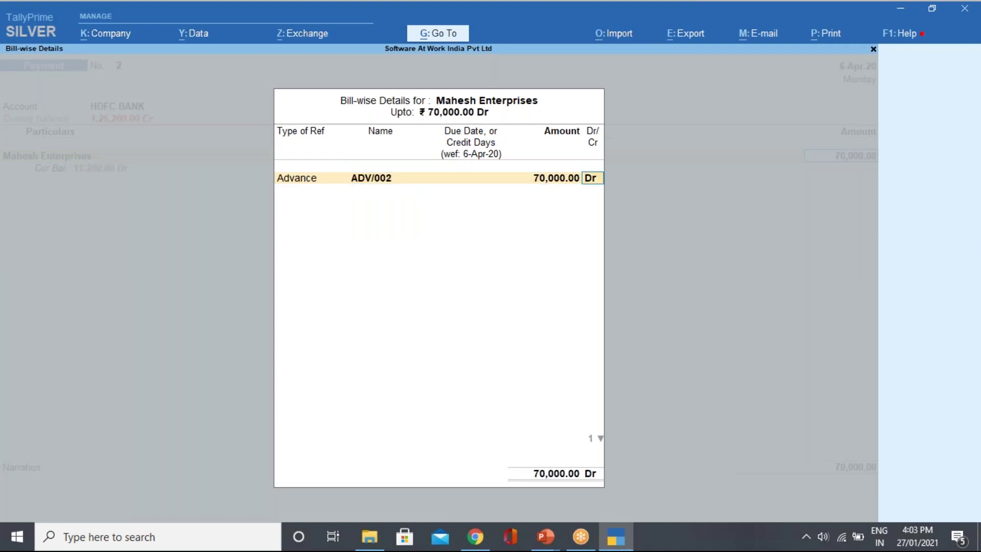
{"action": "key", "text": "Return"}
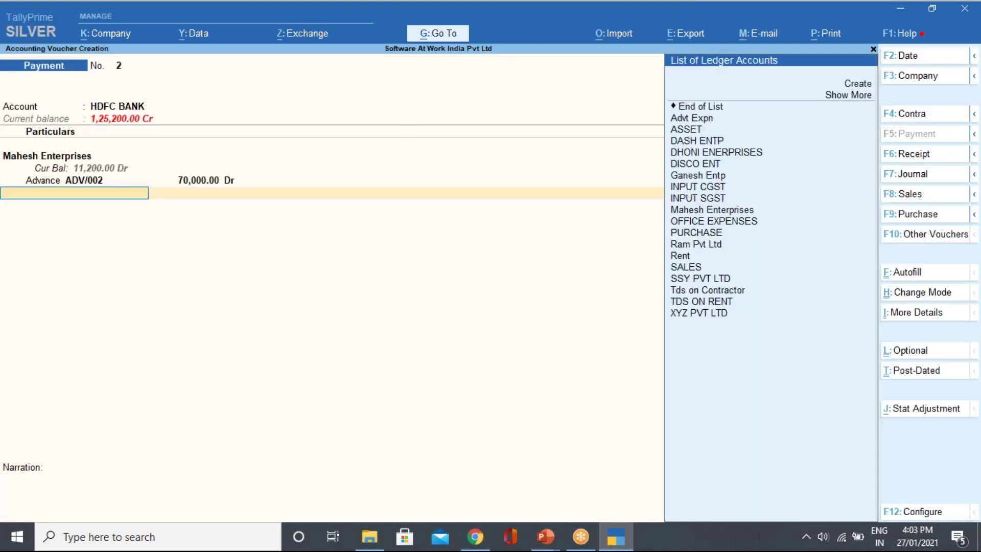
Add the Tds on Contractor ledger with Payments to Contractors as nature of payment.
{"action": "key", "text": "Down"}
{"action": "key", "text": "Down"}
{"action": "key", "text": "Down"}
{"action": "key", "text": "Down"}
{"action": "key", "text": "Down"}
{"action": "key", "text": "Down"}
{"action": "key", "text": "Down"}
{"action": "key", "text": "Down"}
{"action": "key", "text": "Down"}
{"action": "key", "text": "Down"}
{"action": "key", "text": "Down"}
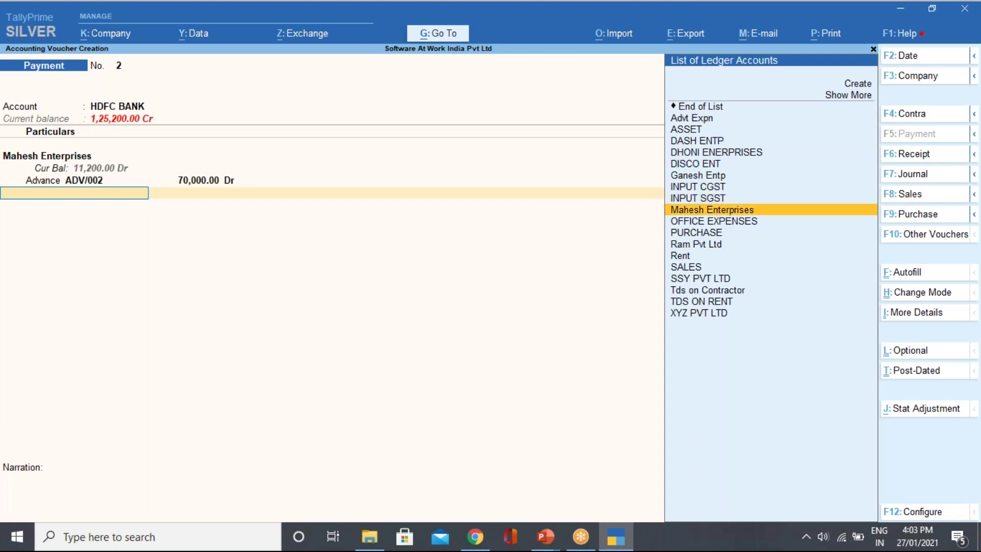
{"action": "key", "text": "Down"}
{"action": "key", "text": "Down"}
{"action": "key", "text": "Down"}
{"action": "key", "text": "Down"}
{"action": "key", "text": "Down"}
{"action": "key", "text": "Down"}
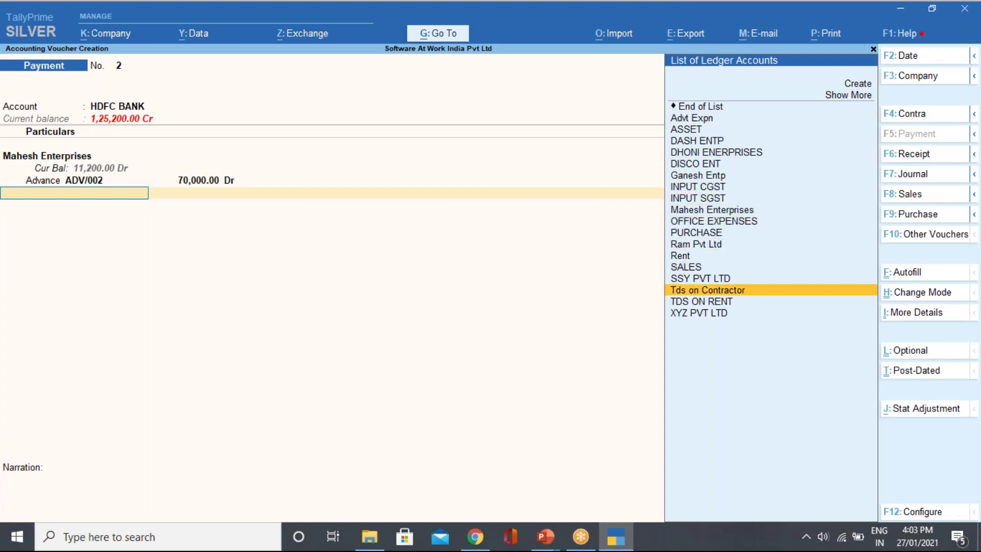
{"action": "key", "text": "Up"}
{"action": "key", "text": "Return"}
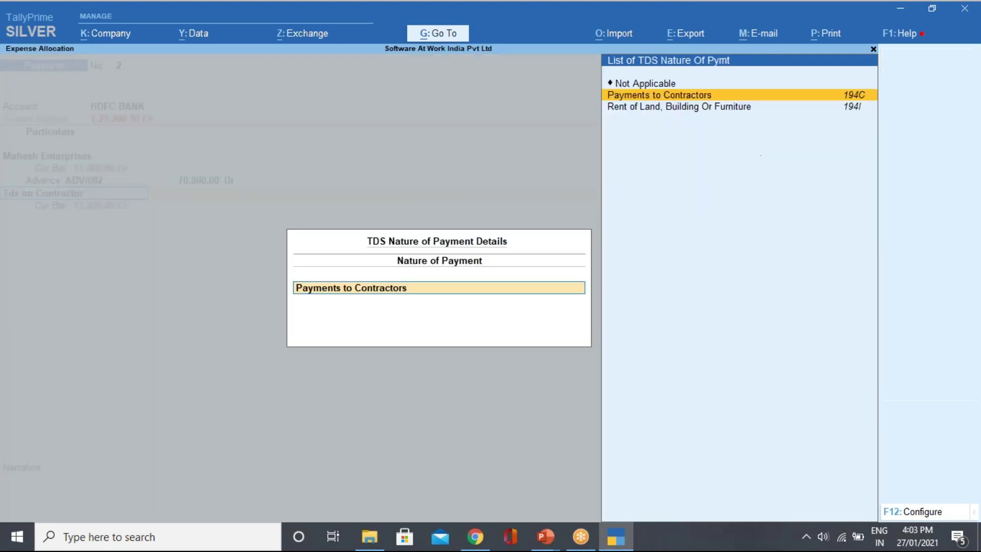
{"action": "key", "text": "Down"}
{"action": "key", "text": "Up"}
Allow assessable value modification and accept the (-)14,000.00 TDS deduction.
{"action": "left_click", "coordinate": [920, 512]}
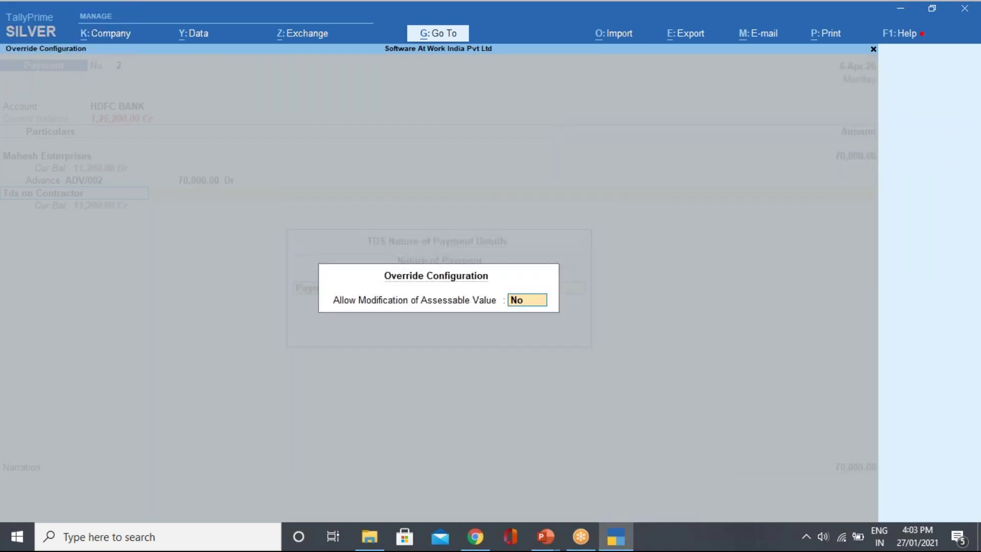
{"action": "type", "text": "y"}
{"action": "key", "text": "Return"}
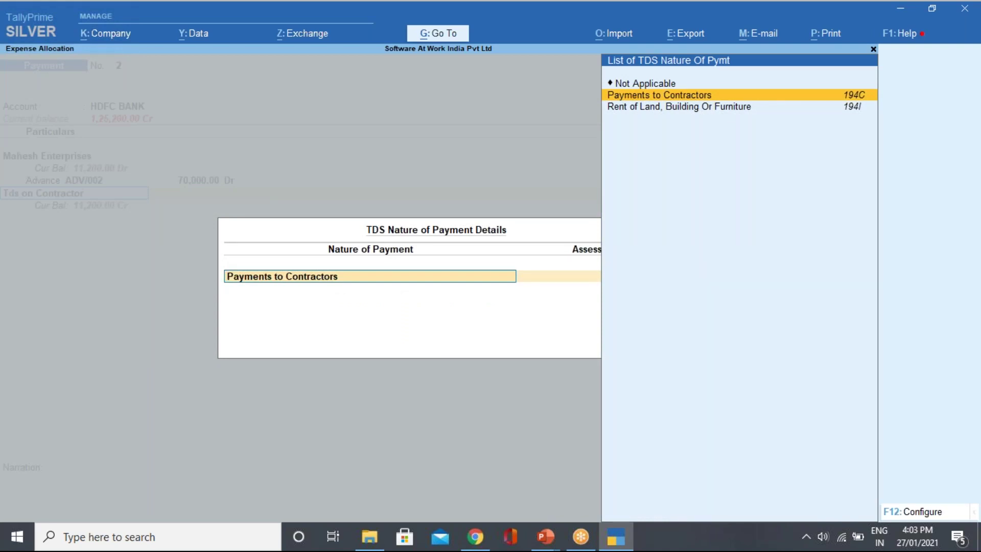
{"action": "key", "text": "Down"}
{"action": "key", "text": "Up"}
{"action": "key", "text": "Return"}
{"action": "key", "text": "Return"}
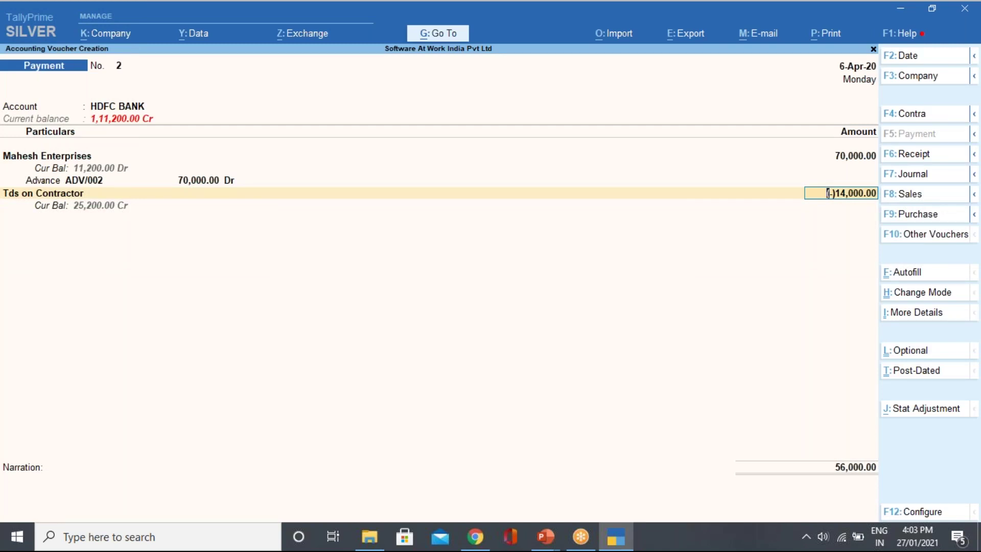
{"action": "key", "text": "Return"}
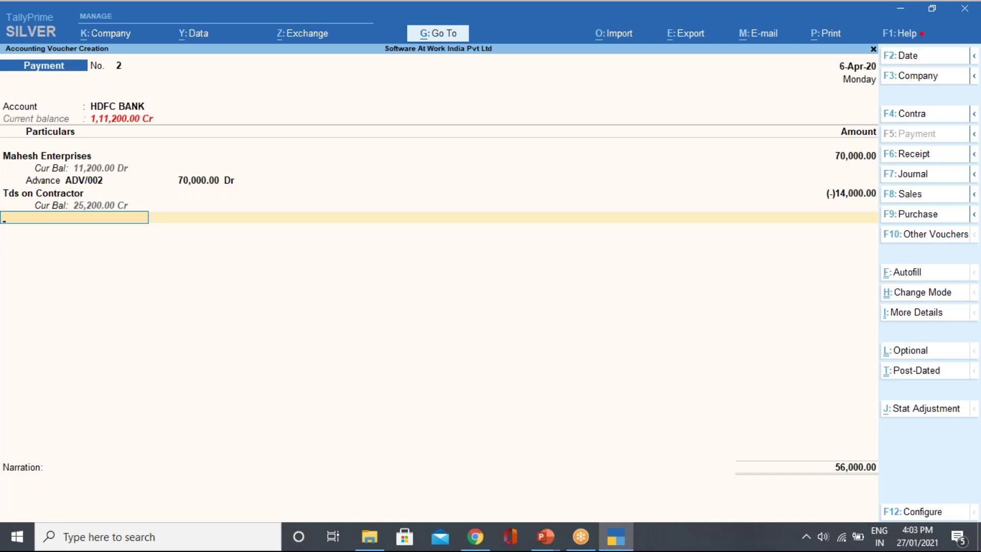
Complete the bank allocations and save payment voucher No. 2, returning to Gateway of Tally.
{"action": "key", "text": "Return"}
{"action": "key", "text": "Return"}
{"action": "key", "text": "Return"}
{"action": "key", "text": "Return"}
{"action": "key", "text": "Return"}
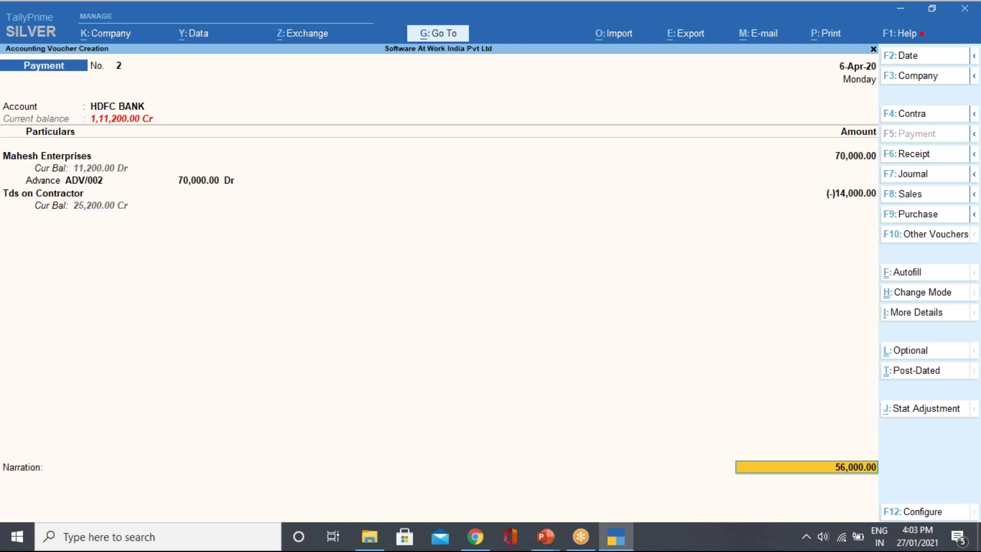
{"action": "key", "text": "Return"}
{"action": "key", "text": "Return"}
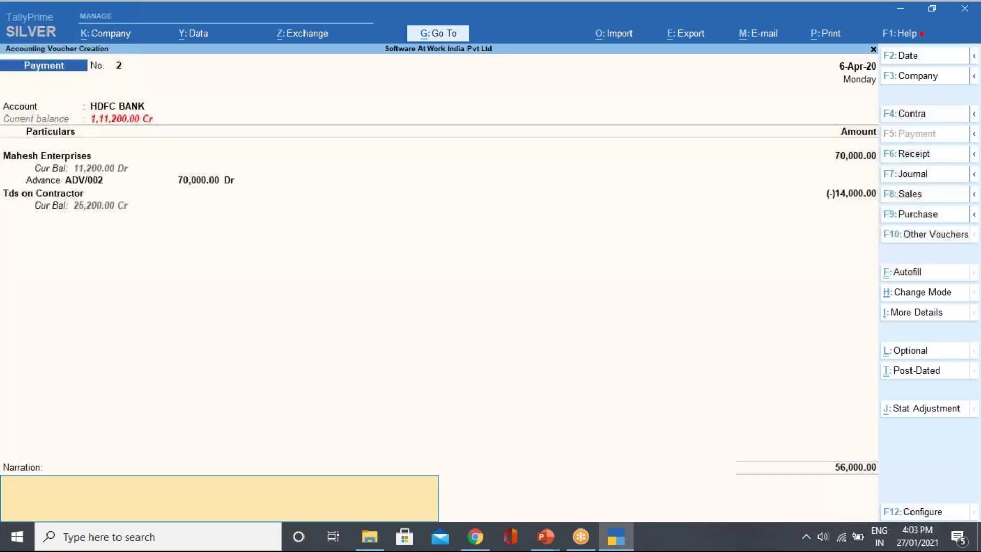
{"action": "key", "text": "Return"}
{"action": "key", "text": "Return"}
{"action": "key", "text": "Escape"}
{"action": "key", "text": "Return"}
{"action": "key", "text": "Escape"}
{"action": "key", "text": "Escape"}
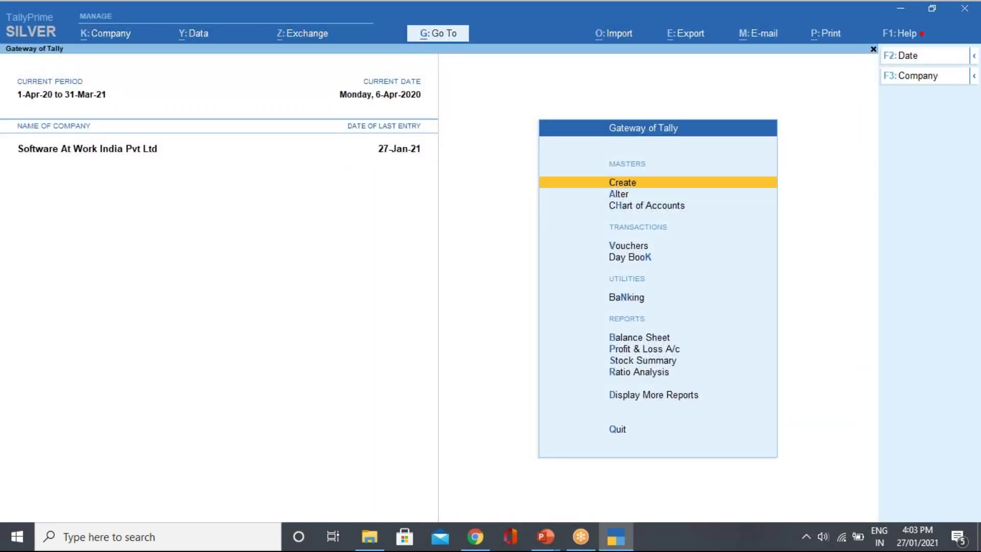
{"action": "key", "text": "d"}
{"action": "key", "text": "u"}
{"action": "key", "text": "t"}
{"action": "key", "text": "Down"}
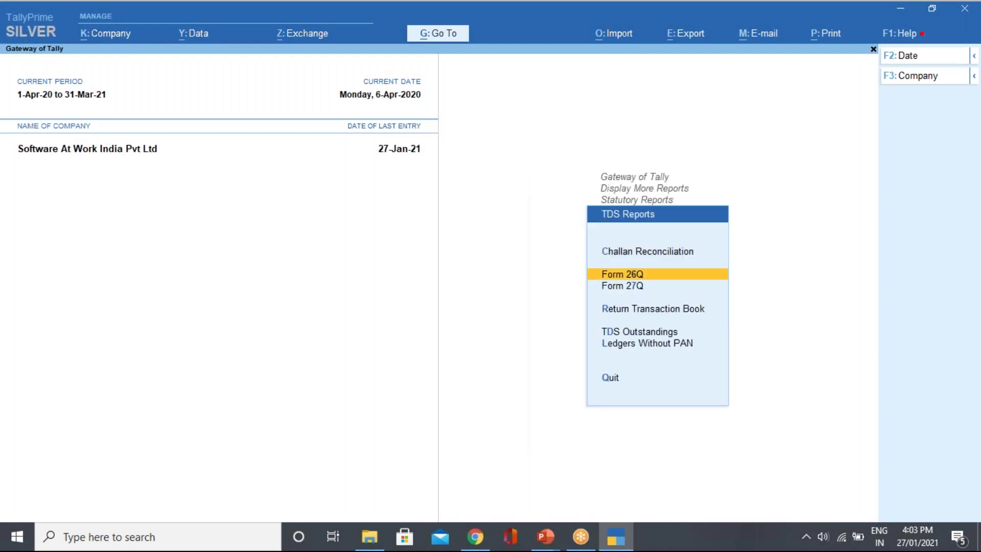
{"action": "key", "text": "Return"}
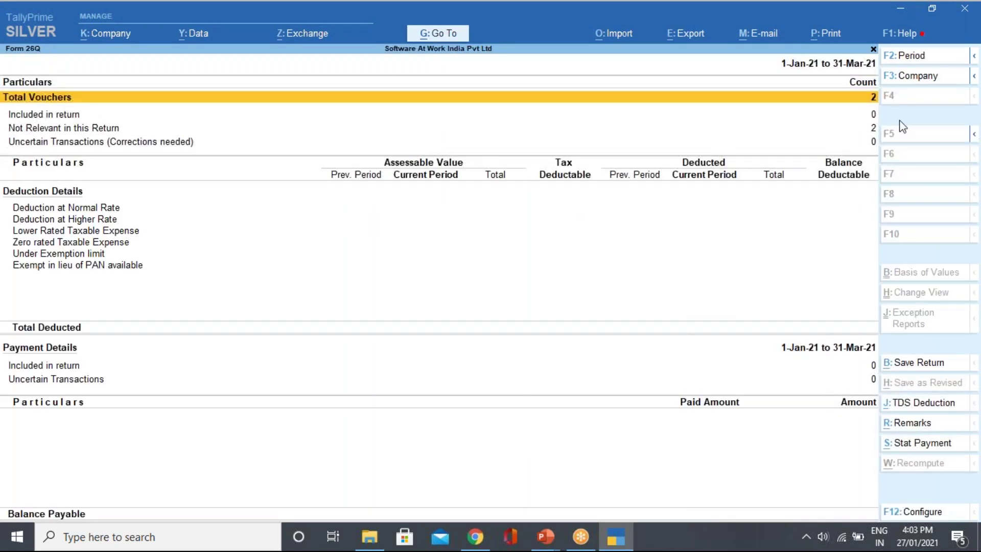
{"action": "left_click", "coordinate": [896, 61]}
{"action": "type", "text": "1/4"}
{"action": "key", "text": "Return"}
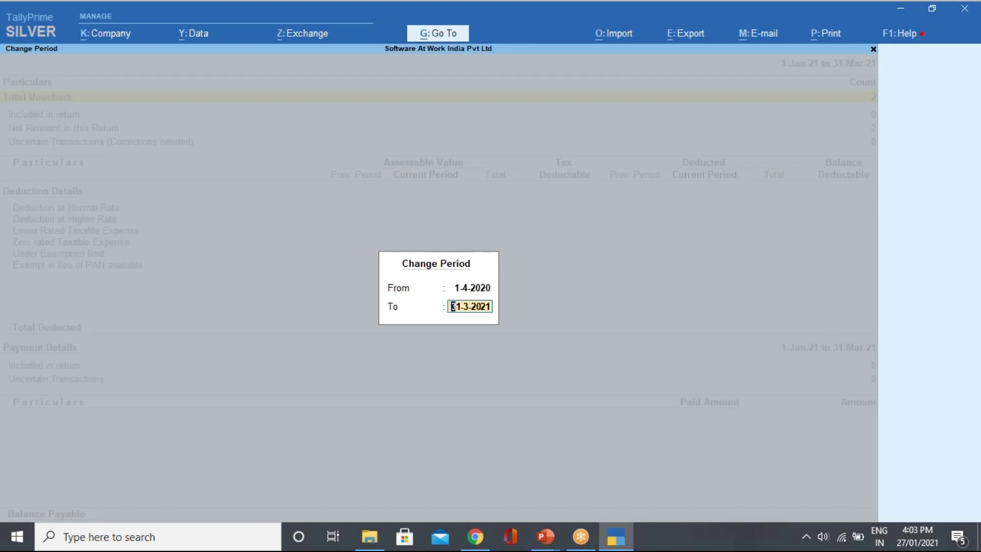
{"action": "type", "text": "30/6"}
{"action": "key", "text": "Return"}
{"action": "key", "text": "Down"}
{"action": "key", "text": "Down"}
{"action": "key", "text": "Down"}
{"action": "key", "text": "Down"}
{"action": "key", "text": "Down"}
{"action": "key", "text": "Up"}
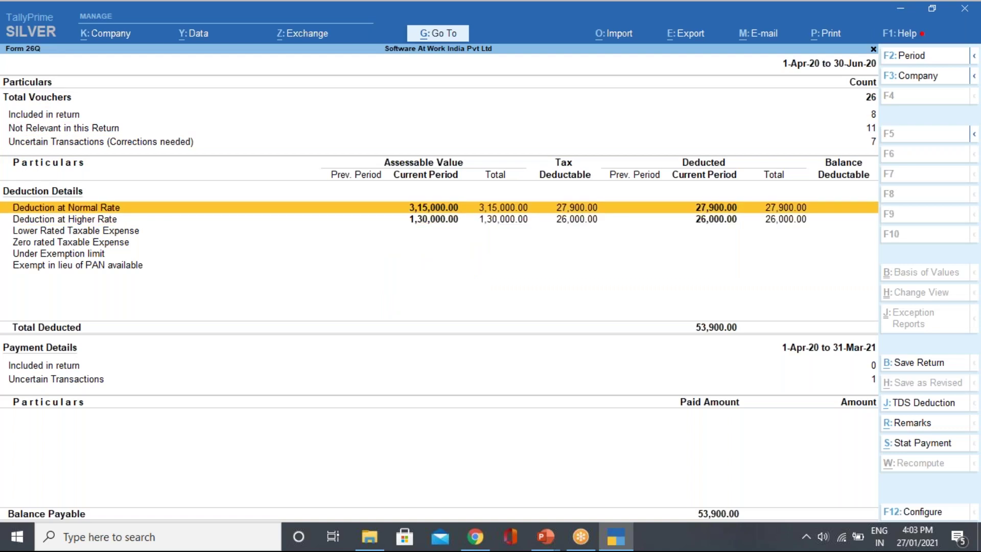
{"action": "key", "text": "Return"}
{"action": "key", "text": "Down"}
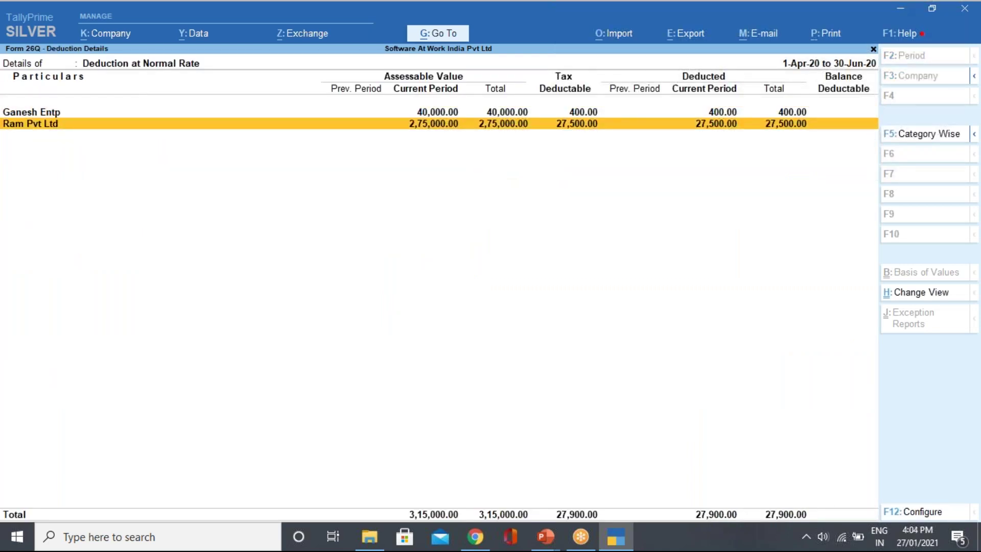
{"action": "key", "text": "Escape"}
{"action": "key", "text": "Down"}
{"action": "key", "text": "Return"}
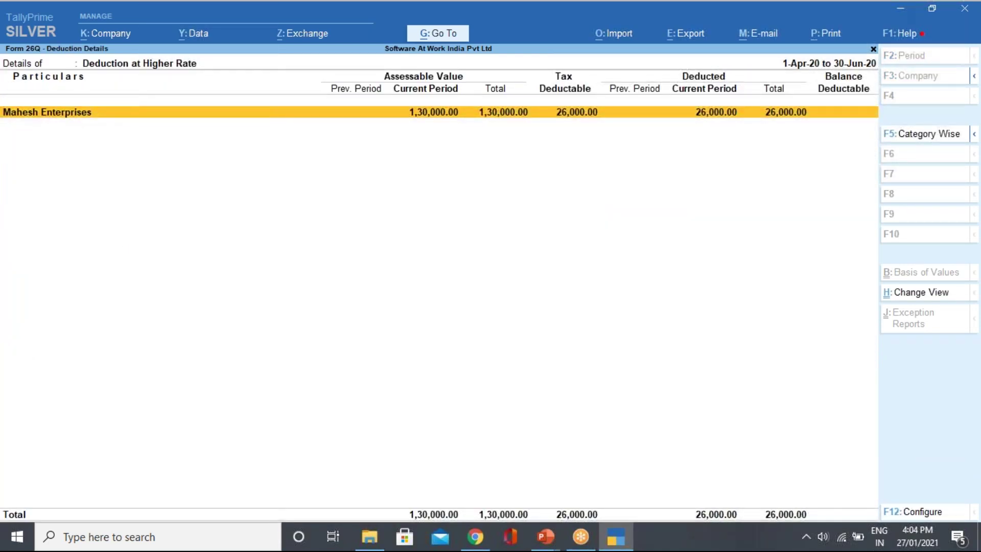
{"action": "key", "text": "Return"}
{"action": "key", "text": "Return"}
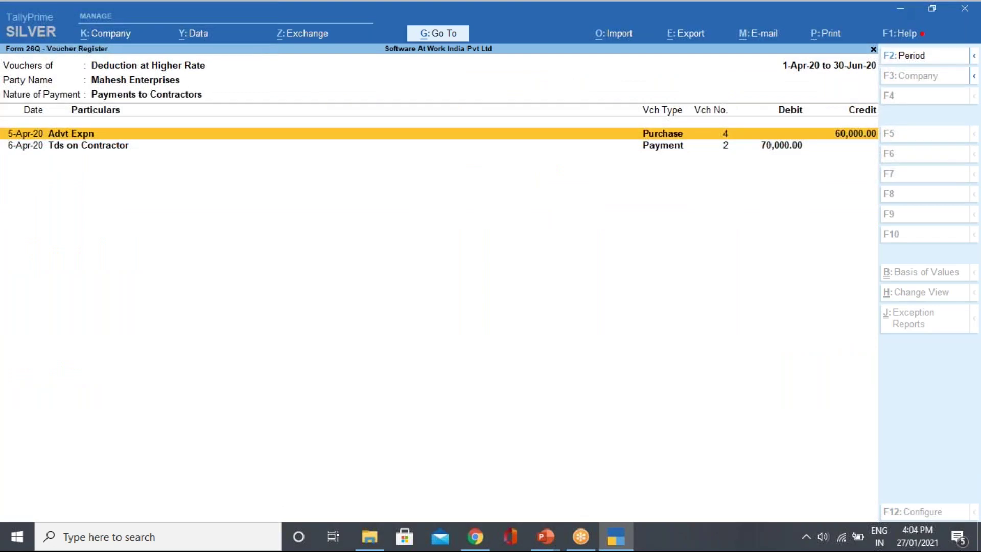
{"action": "key", "text": "Down"}
{"action": "key", "text": "Return"}
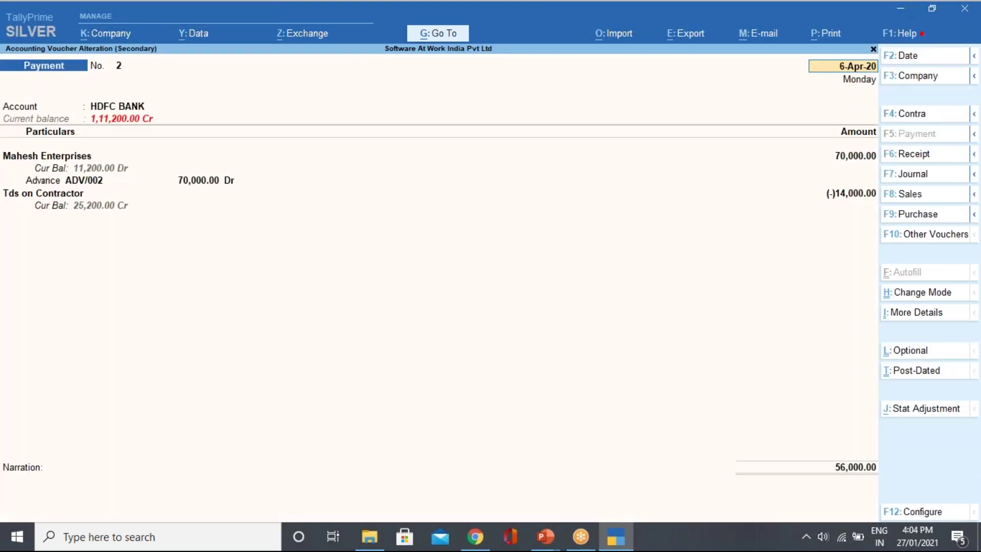
{"action": "key", "text": "Escape"}
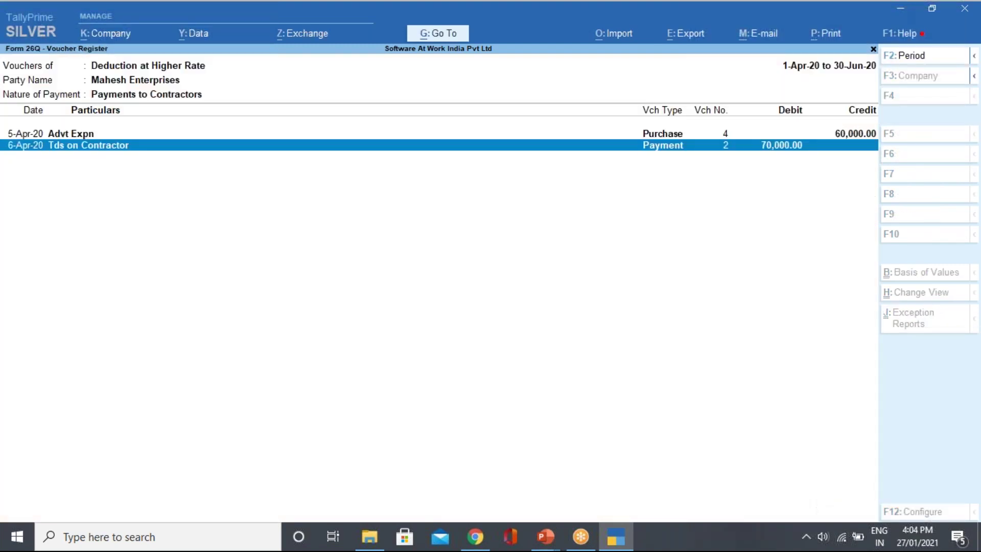
{"action": "key", "text": "Escape"}
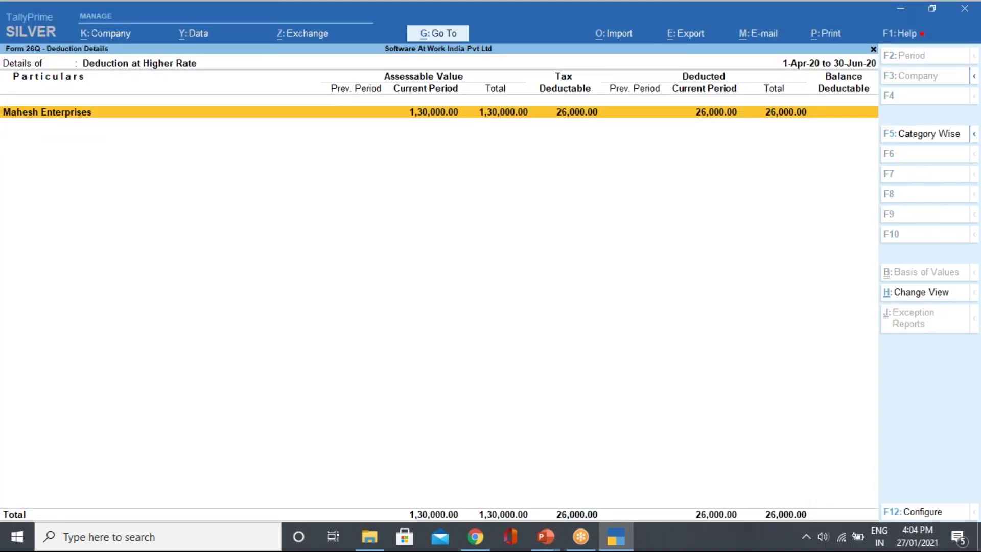
{"action": "key", "text": "Escape"}
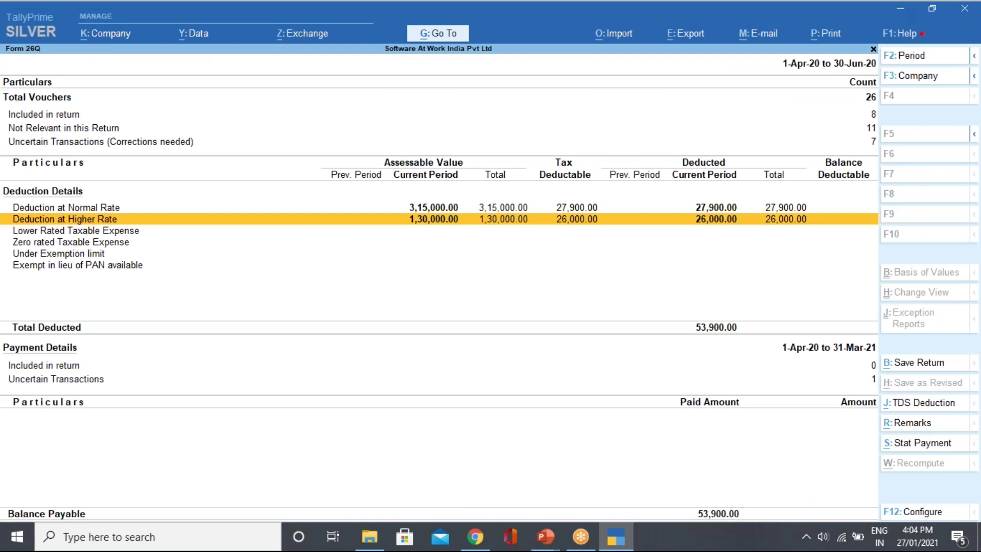
{"action": "key", "text": "Up"}
{"action": "key", "text": "Up"}
{"action": "key", "text": "Return"}
{"action": "key", "text": "Down"}
{"action": "key", "text": "Return"}
{"action": "key", "text": "Escape"}
{"action": "key", "text": "Escape"}
{"action": "key", "text": "Down"}
{"action": "key", "text": "Down"}
{"action": "key", "text": "Down"}
{"action": "key", "text": "Down"}
{"action": "key", "text": "Down"}
{"action": "key", "text": "Down"}
{"action": "key", "text": "Down"}
{"action": "key", "text": "Down"}
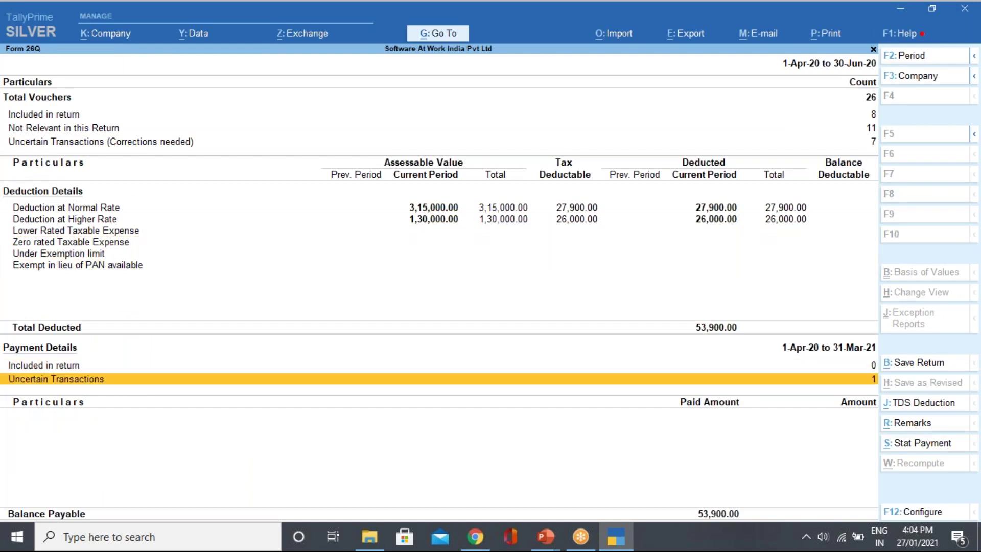
{"action": "key", "text": "Escape"}
{"action": "key", "text": "Escape"}
{"action": "key", "text": "Escape"}
{"action": "key", "text": "Escape"}
{"action": "key", "text": "Escape"}
{"action": "key", "text": "Escape"}
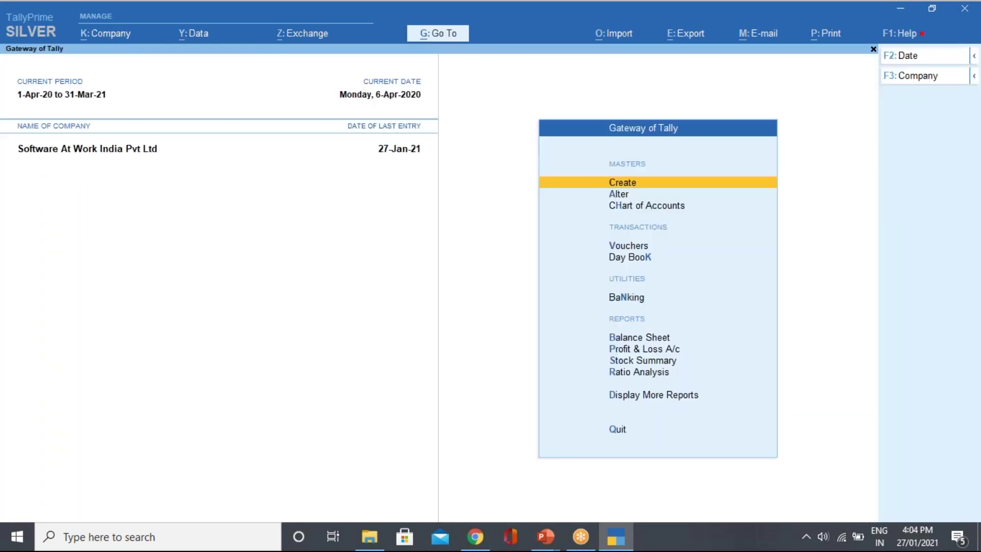
List the April payment vouchers via Statistics > Payment.
{"action": "key", "text": "v"}
{"action": "key", "text": "Escape"}
{"action": "key", "text": "Escape"}
{"action": "key", "text": "Escape"}
{"action": "key", "text": "Escape"}
{"action": "key", "text": "d"}
{"action": "key", "text": "s"}
{"action": "key", "text": "s"}
{"action": "key", "text": "Down"}
{"action": "key", "text": "Down"}
{"action": "key", "text": "Down"}
{"action": "key", "text": "Down"}
{"action": "key", "text": "Down"}
{"action": "key", "text": "Down"}
{"action": "key", "text": "Down"}
{"action": "key", "text": "Down"}
{"action": "key", "text": "Down"}
{"action": "key", "text": "Down"}
{"action": "key", "text": "Down"}
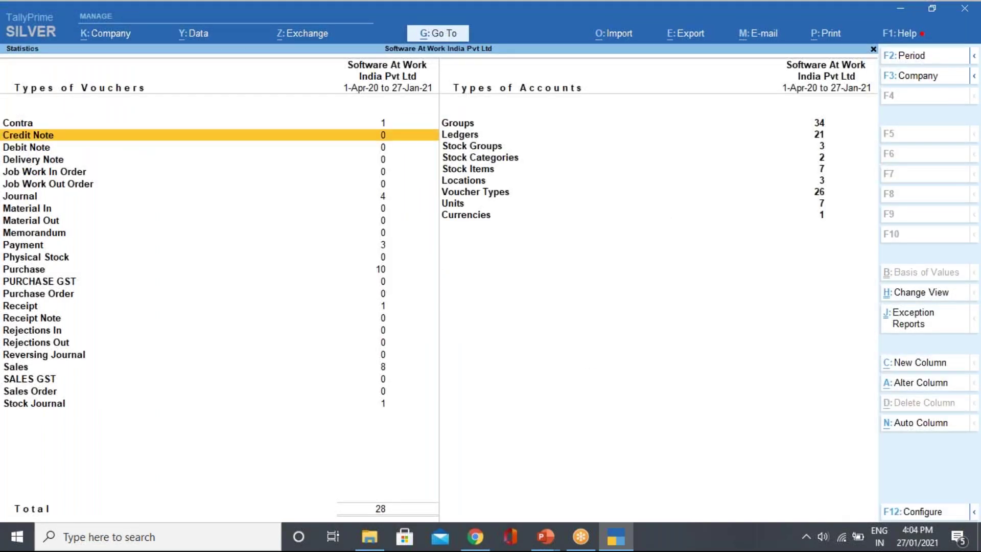
{"action": "key", "text": "Down"}
{"action": "key", "text": "Down"}
{"action": "key", "text": "Down"}
{"action": "key", "text": "Down"}
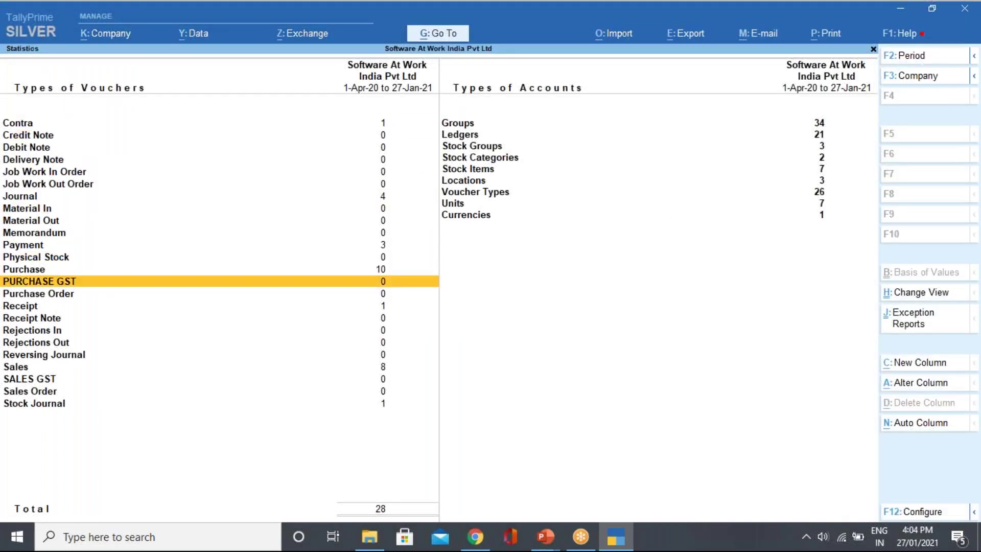
{"action": "key", "text": "Up"}
{"action": "key", "text": "Up"}
{"action": "key", "text": "Up"}
{"action": "key", "text": "Up"}
{"action": "key", "text": "Up"}
{"action": "key", "text": "Return"}
{"action": "key", "text": "Up"}
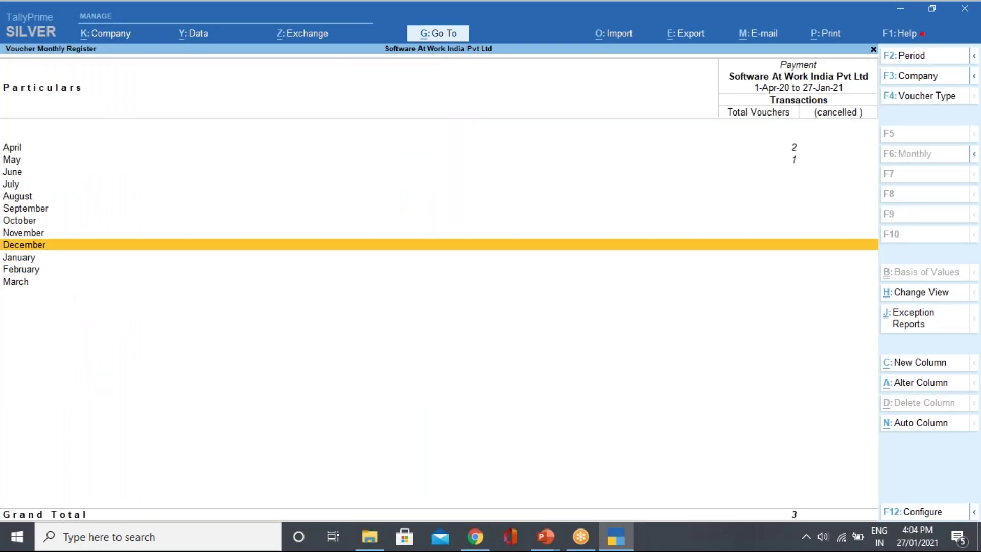
{"action": "key", "text": "Up"}
{"action": "key", "text": "Up"}
{"action": "key", "text": "Up"}
{"action": "key", "text": "Up"}
{"action": "key", "text": "Up"}
{"action": "key", "text": "Up"}
{"action": "key", "text": "Up"}
{"action": "key", "text": "Up"}
{"action": "key", "text": "Return"}
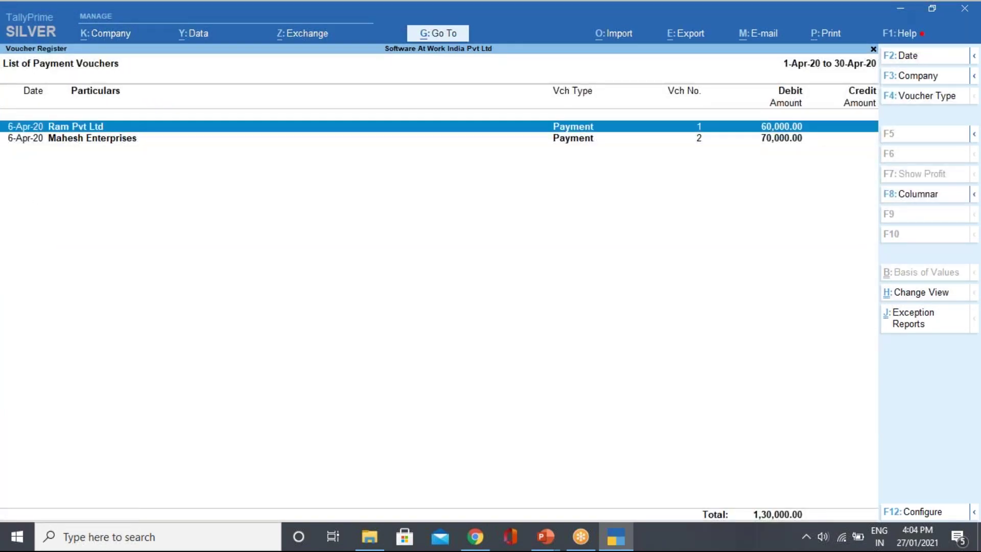
Delete Ram Pvt Ltd's payment voucher and start a fresh payment voucher.
{"action": "key", "text": "alt"}
{"action": "key", "text": "alt+d"}
{"action": "key", "text": "y"}
{"action": "key", "text": "Escape"}
{"action": "key", "text": "Escape"}
{"action": "key", "text": "Escape"}
{"action": "key", "text": "Escape"}
{"action": "key", "text": "Escape"}
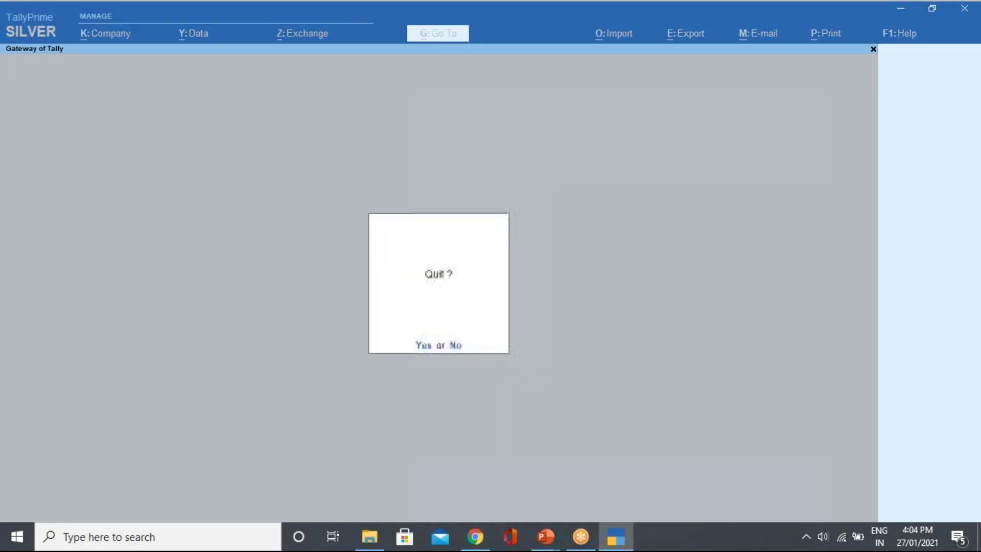
{"action": "key", "text": "v"}
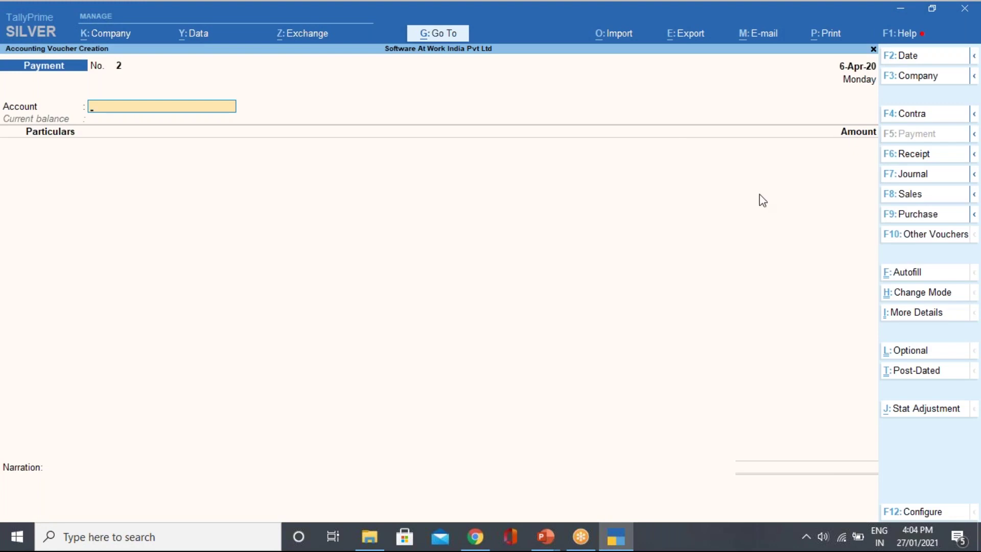
Pay Ram Pvt Ltd 80,000 from HDFC BANK.
{"action": "key", "text": "Down"}
{"action": "key", "text": "Down"}
{"action": "key", "text": "Return"}
{"action": "key", "text": "Down"}
{"action": "key", "text": "Down"}
{"action": "key", "text": "Down"}
{"action": "key", "text": "Down"}
{"action": "key", "text": "Down"}
{"action": "key", "text": "Down"}
{"action": "key", "text": "Down"}
{"action": "key", "text": "Down"}
{"action": "key", "text": "Down"}
{"action": "key", "text": "Down"}
{"action": "key", "text": "Down"}
{"action": "key", "text": "Down"}
{"action": "key", "text": "Down"}
{"action": "key", "text": "Down"}
{"action": "key", "text": "Down"}
{"action": "key", "text": "Up"}
{"action": "key", "text": "Return"}
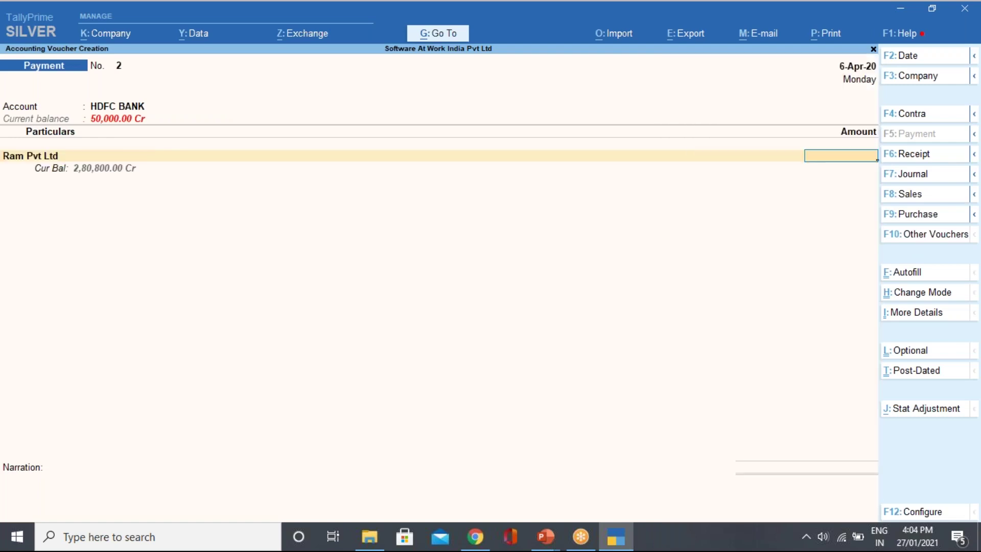
{"action": "type", "text": "80000"}
{"action": "key", "text": "Return"}
{"action": "key", "text": "Return"}
Record the 80,000 as Advance reference ADV/003 in the bill-wise details.
{"action": "key", "text": "Escape"}
{"action": "key", "text": "Up"}
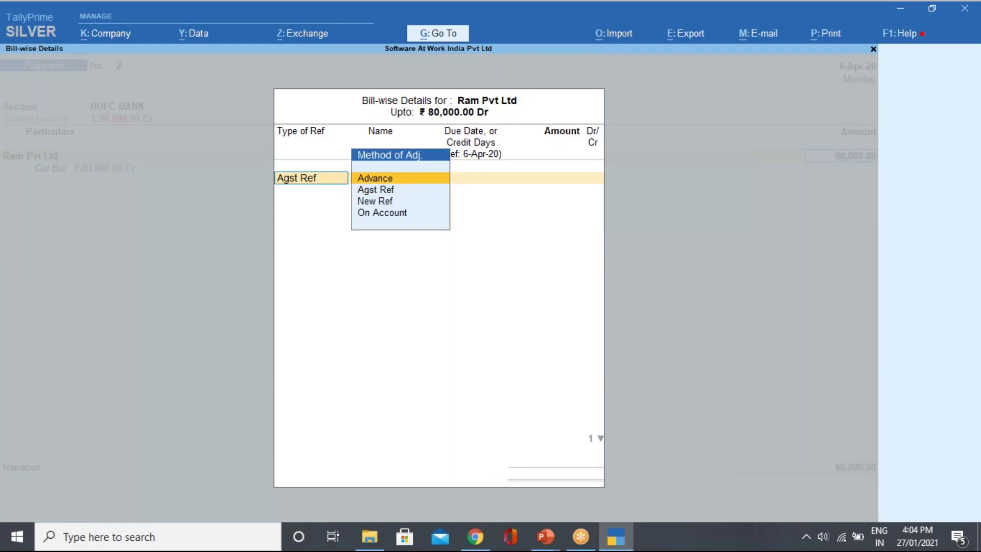
{"action": "key", "text": "Return"}
{"action": "type", "text": "ADV/003"}
{"action": "key", "text": "Return"}
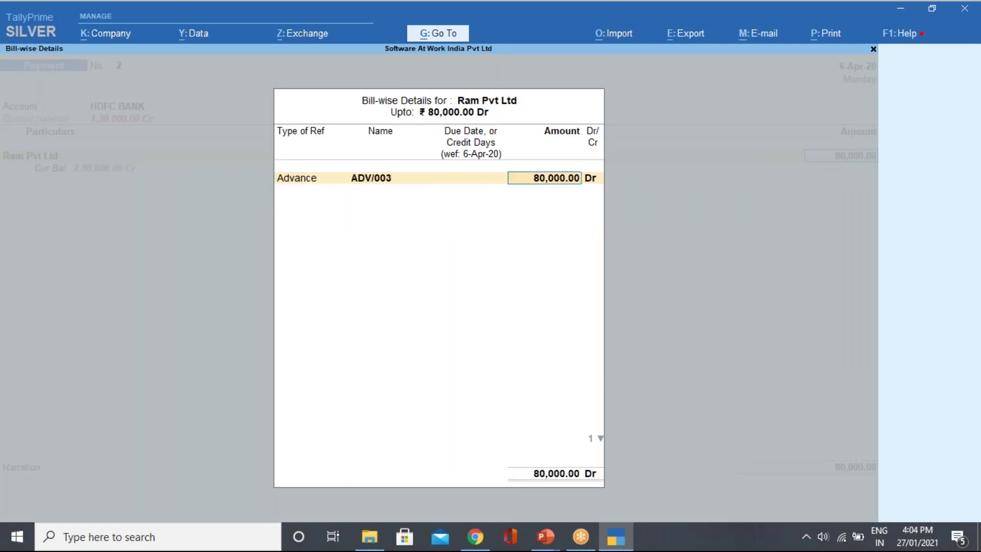
{"action": "key", "text": "Return"}
Add TDS ON RENT under Rent of Land, Building Or Furniture, deducting (-)8,000.00.
{"action": "key", "text": "Down"}
{"action": "key", "text": "Down"}
{"action": "key", "text": "Down"}
{"action": "key", "text": "Down"}
{"action": "key", "text": "Down"}
{"action": "key", "text": "Down"}
{"action": "key", "text": "Down"}
{"action": "key", "text": "Down"}
{"action": "key", "text": "Down"}
{"action": "key", "text": "Down"}
{"action": "key", "text": "Down"}
{"action": "key", "text": "Down"}
{"action": "key", "text": "Down"}
{"action": "key", "text": "Down"}
{"action": "key", "text": "Down"}
{"action": "key", "text": "Down"}
{"action": "key", "text": "Down"}
{"action": "key", "text": "Down"}
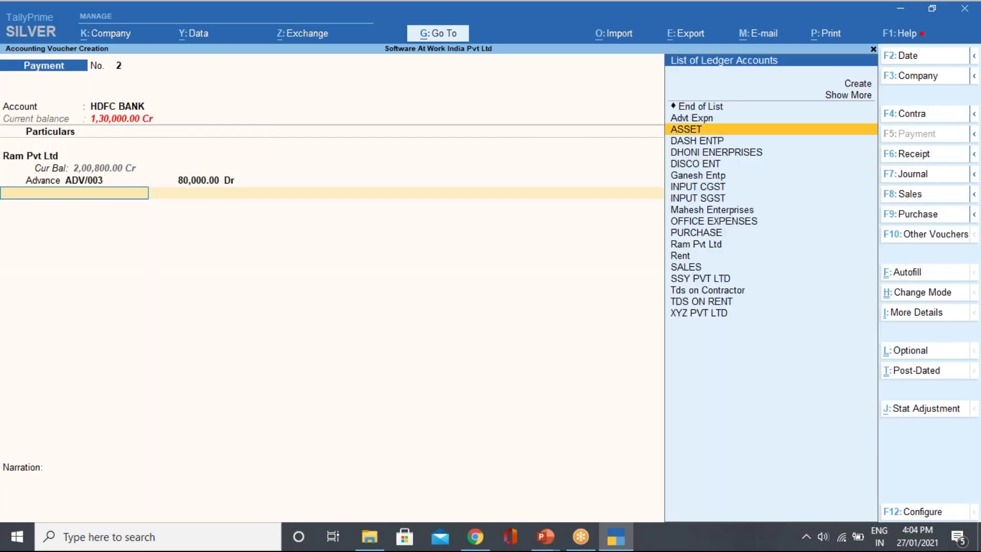
{"action": "key", "text": "Down"}
{"action": "key", "text": "Down"}
{"action": "key", "text": "Return"}
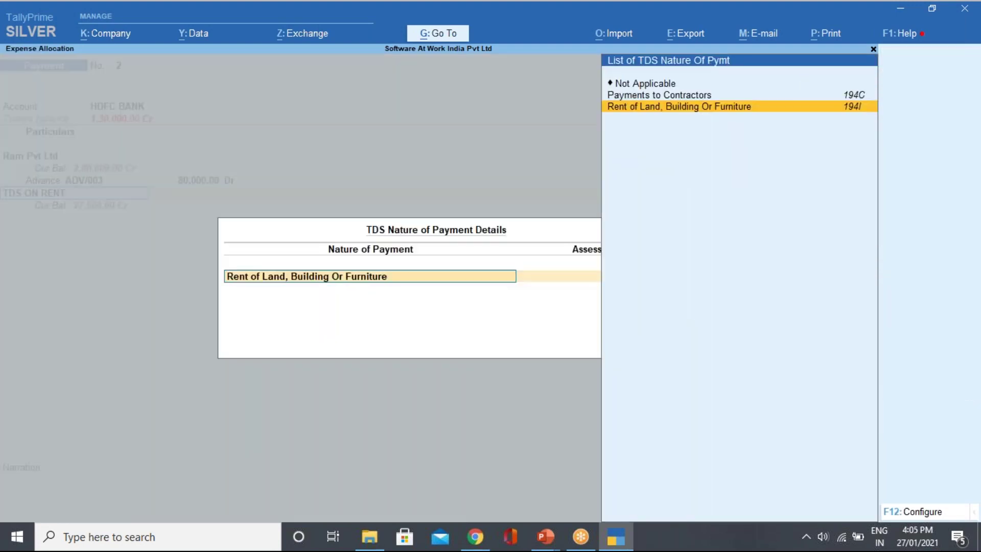
{"action": "key", "text": "Up"}
{"action": "key", "text": "Down"}
{"action": "key", "text": "Return"}
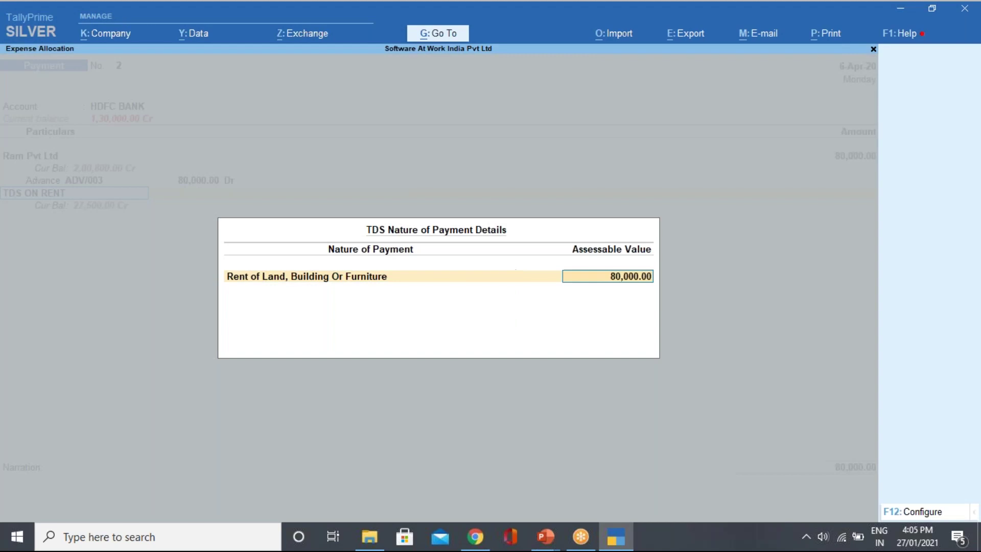
{"action": "key", "text": "Return"}
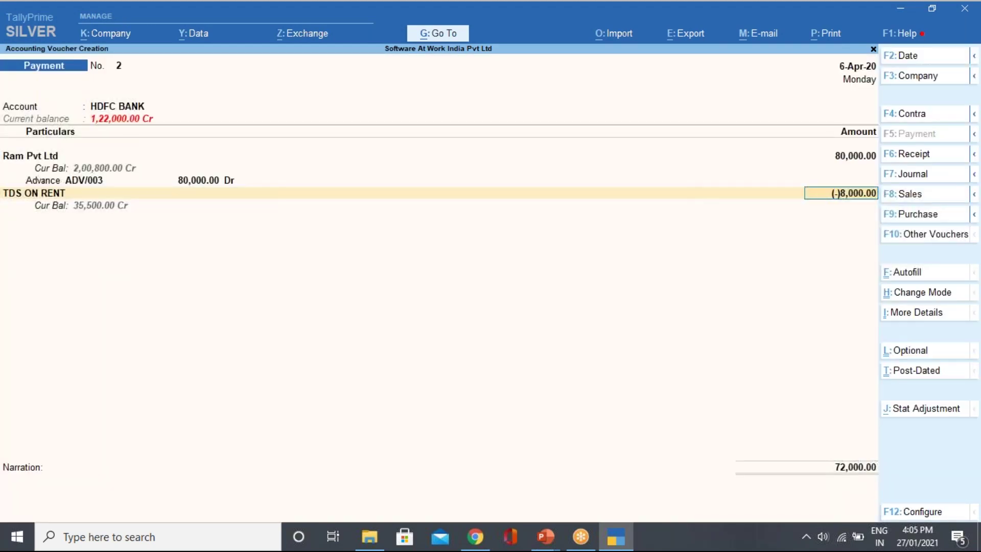
{"action": "key", "text": "Return"}
Accept the HDFC BANK cheque allocation and save payment voucher 2.
{"action": "key", "text": "Return"}
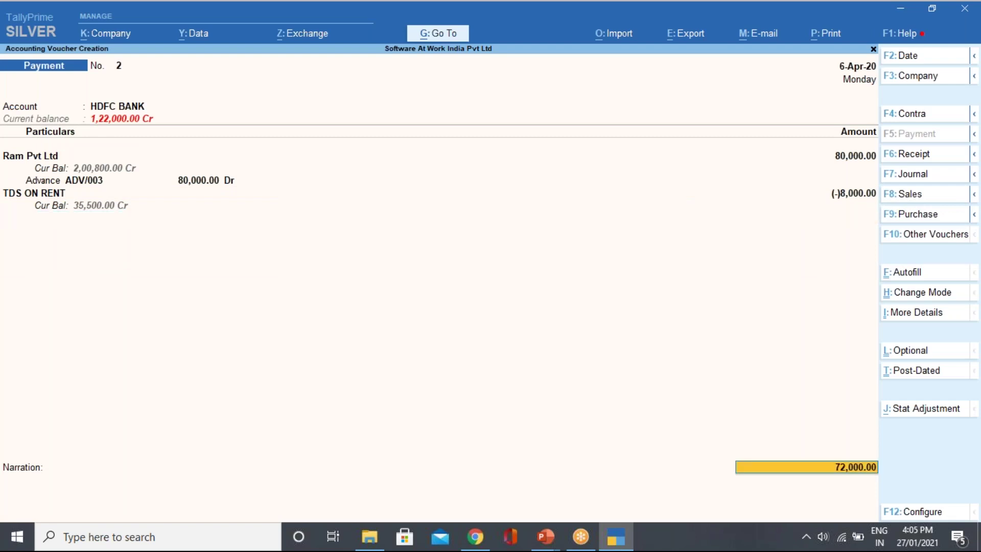
{"action": "key", "text": "Return"}
{"action": "key", "text": "Return"}
{"action": "key", "text": "Return"}
{"action": "key", "text": "Return"}
{"action": "key", "text": "Return"}
{"action": "key", "text": "Return"}
{"action": "key", "text": "Return"}
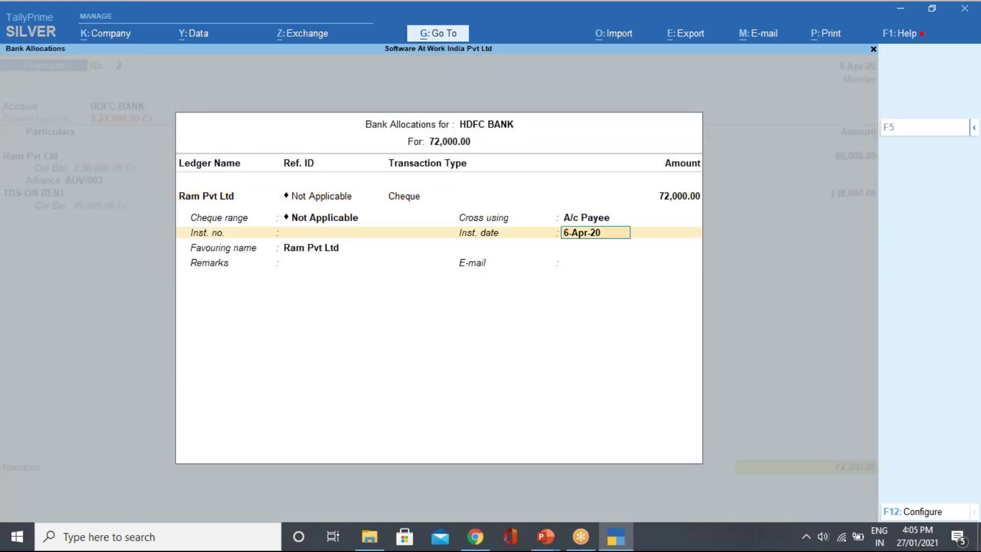
{"action": "key", "text": "Return"}
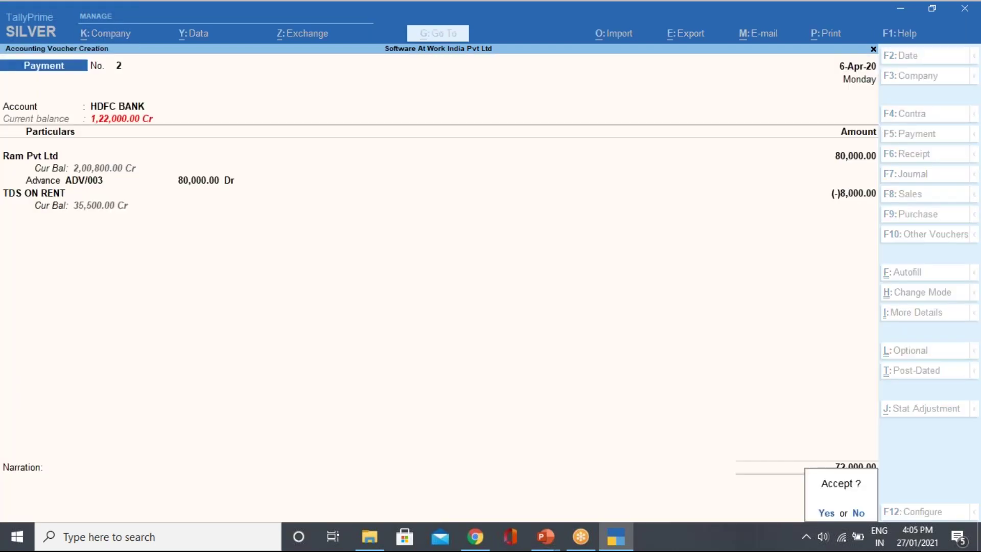
{"action": "key", "text": "Return"}
{"action": "key", "text": "Down"}
{"action": "key", "text": "Down"}
{"action": "key", "text": "Return"}
Start the next payment with Ram Pvt Ltd receiving 70,000.
{"action": "key", "text": "Down"}
{"action": "key", "text": "Down"}
{"action": "key", "text": "Down"}
{"action": "key", "text": "Down"}
{"action": "key", "text": "Down"}
{"action": "key", "text": "Down"}
{"action": "key", "text": "Down"}
{"action": "key", "text": "Down"}
{"action": "key", "text": "Down"}
{"action": "key", "text": "Down"}
{"action": "key", "text": "Down"}
{"action": "key", "text": "Down"}
{"action": "key", "text": "Down"}
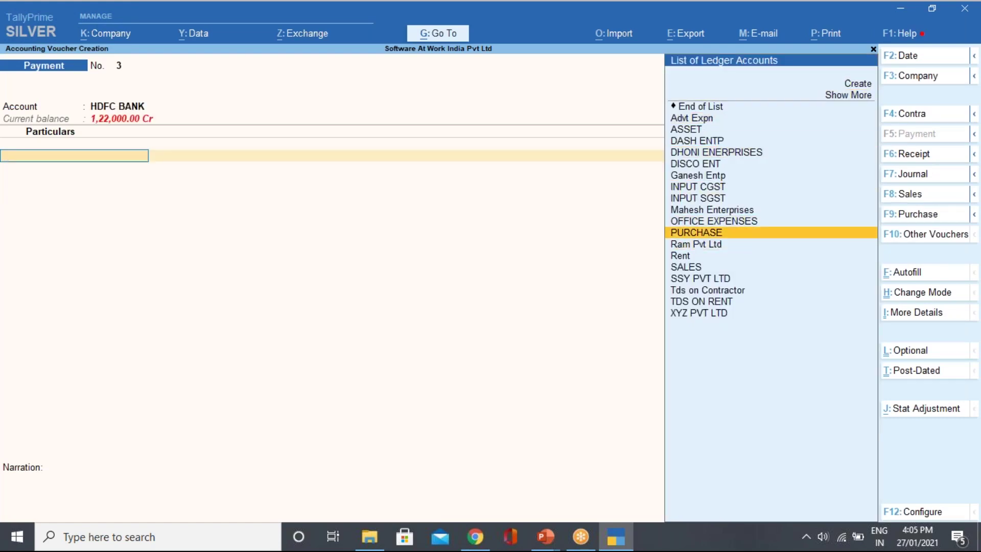
{"action": "key", "text": "Up"}
{"action": "key", "text": "Up"}
{"action": "key", "text": "Down"}
{"action": "key", "text": "Down"}
{"action": "key", "text": "Down"}
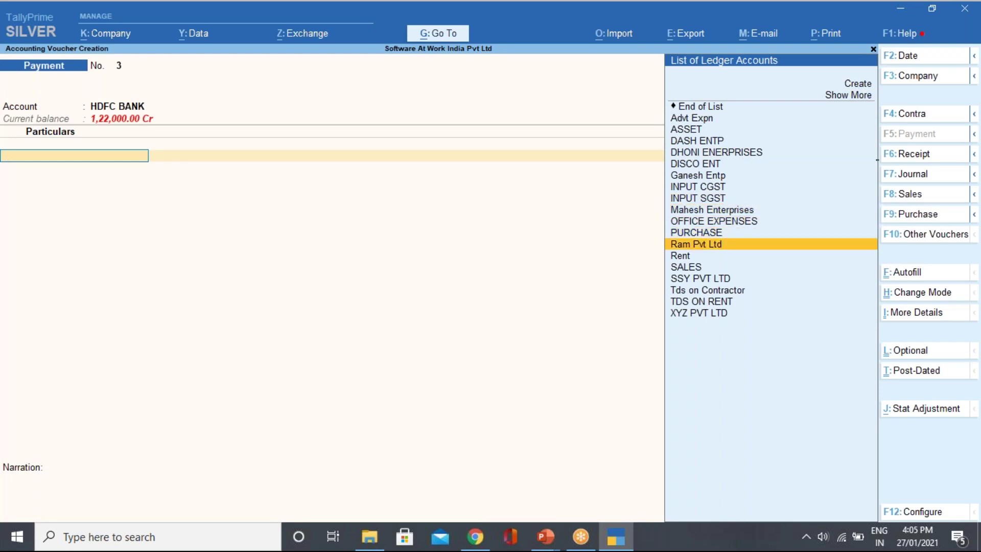
{"action": "key", "text": "Return"}
{"action": "type", "text": "70000"}
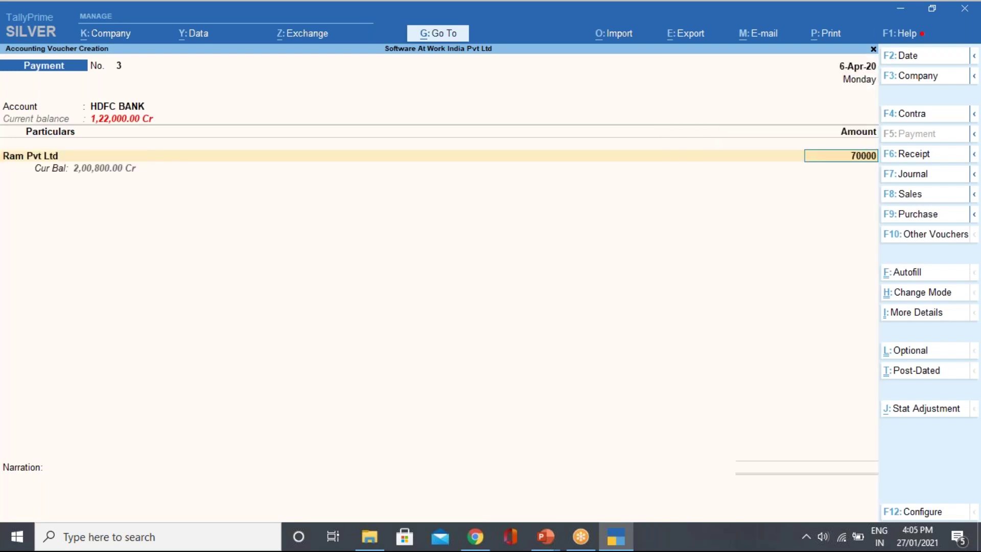
{"action": "key", "text": "Return"}
Mark the 70,000 as Advance ADV/004, accept the cheque allocation, and save voucher 3.
{"action": "key", "text": "Up"}
{"action": "key", "text": "Return"}
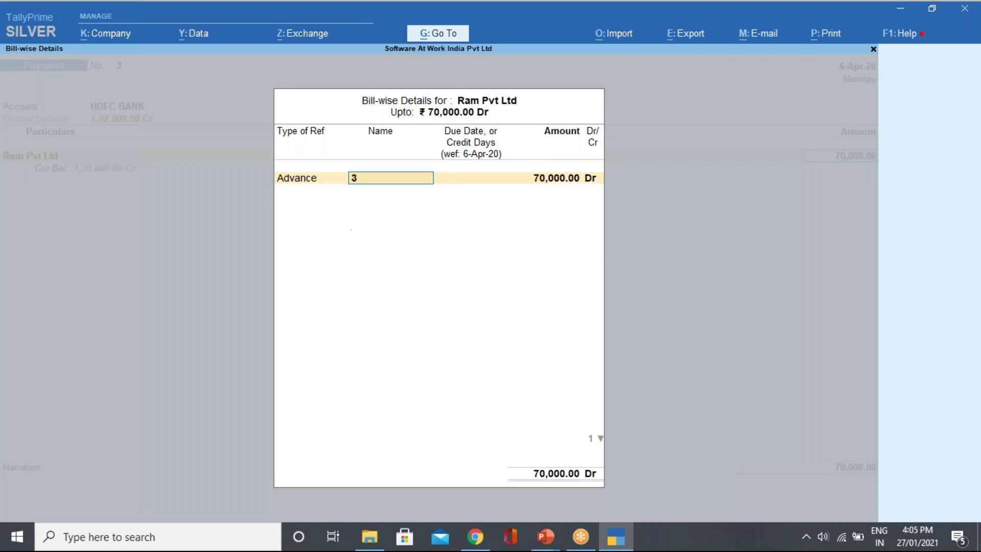
{"action": "type", "text": "ADV/004"}
{"action": "key", "text": "Return"}
{"action": "key", "text": "Return"}
{"action": "key", "text": "Return"}
{"action": "key", "text": "Return"}
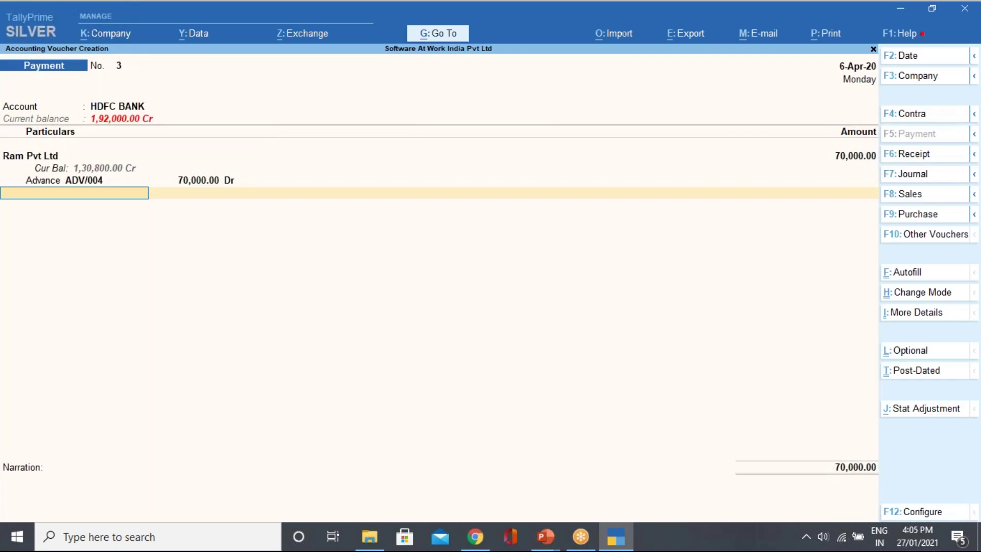
{"action": "key", "text": "Return"}
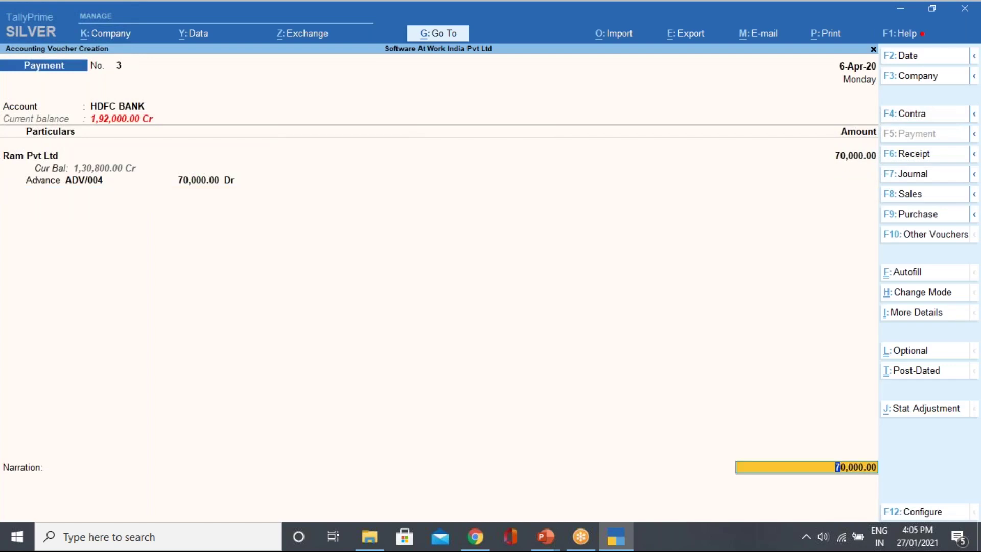
{"action": "key", "text": "Return"}
{"action": "key", "text": "Return"}
{"action": "key", "text": "Return"}
{"action": "key", "text": "Return"}
{"action": "key", "text": "Return"}
{"action": "key", "text": "Return"}
{"action": "key", "text": "Return"}
{"action": "key", "text": "Return"}
{"action": "key", "text": "Return"}
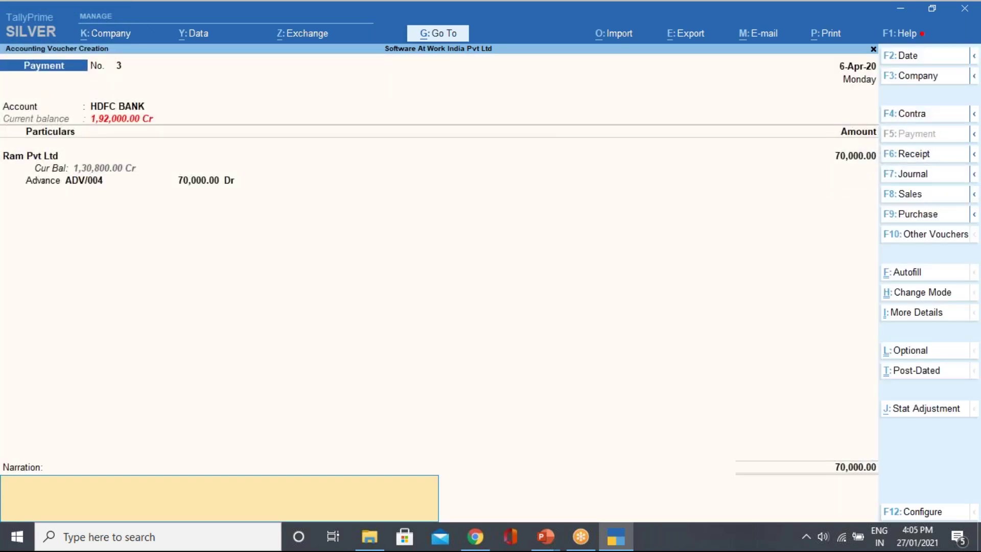
{"action": "key", "text": "Return"}
{"action": "key", "text": "Return"}
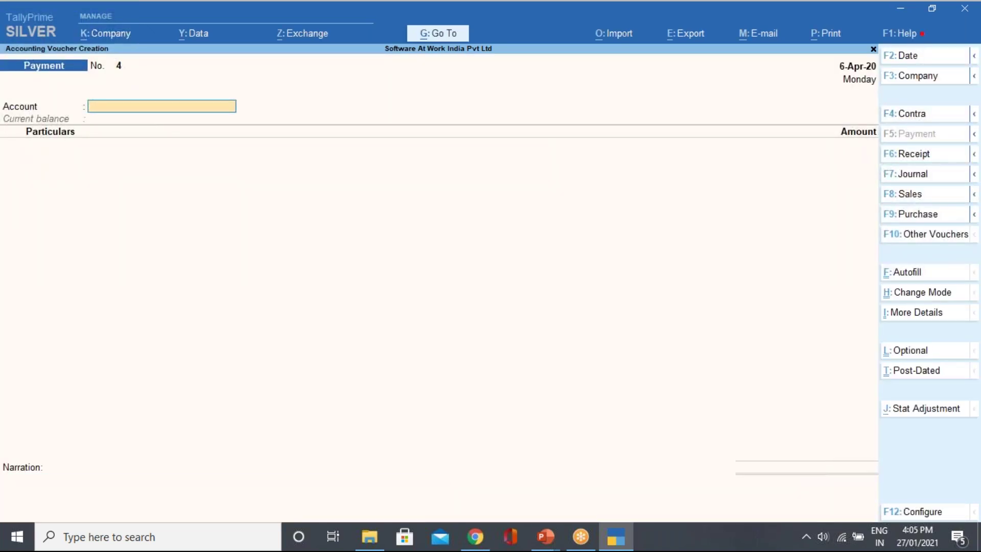
{"action": "key", "text": "Escape"}
{"action": "key", "text": "Up"}
{"action": "key", "text": "Up"}
{"action": "key", "text": "Up"}
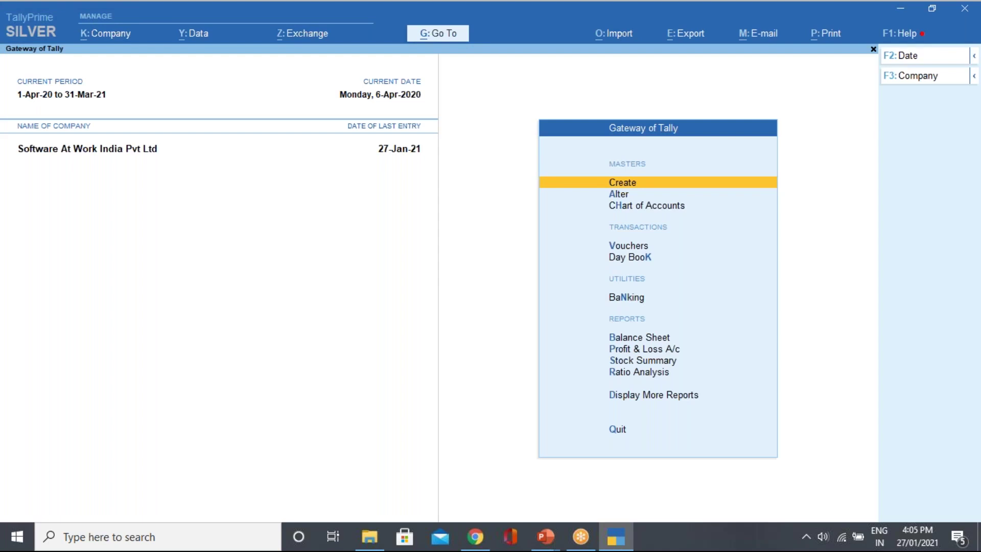
Switch a new voucher to Journal and begin a TDS Deduction autofill till 6-Apr-20.
{"action": "key", "text": "v"}
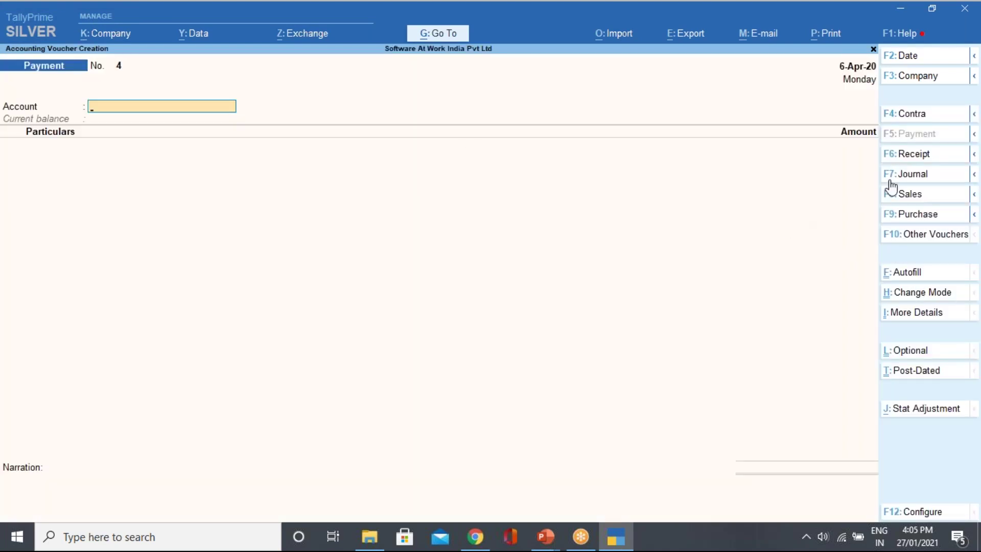
{"action": "left_click", "coordinate": [906, 174]}
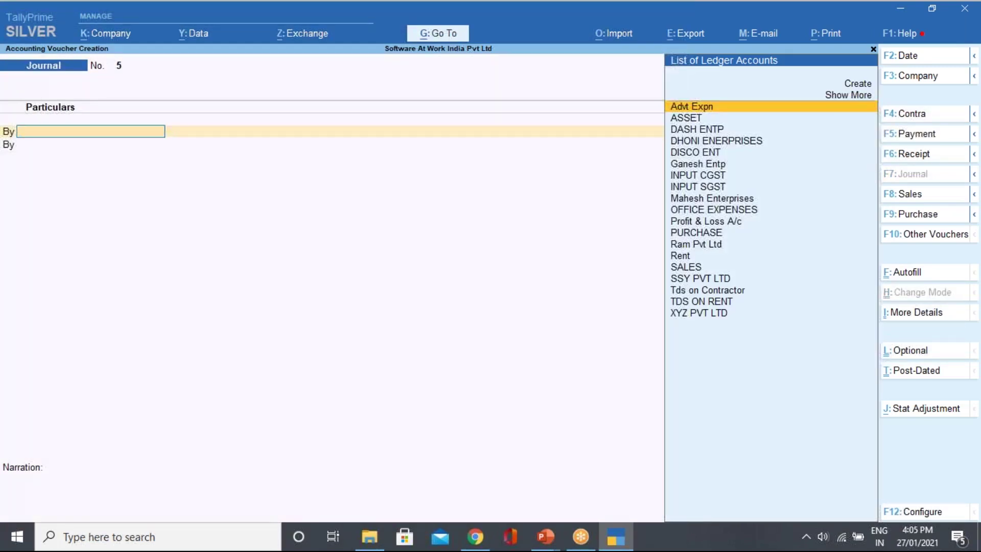
{"action": "left_click", "coordinate": [907, 272]}
{"action": "key", "text": "Return"}
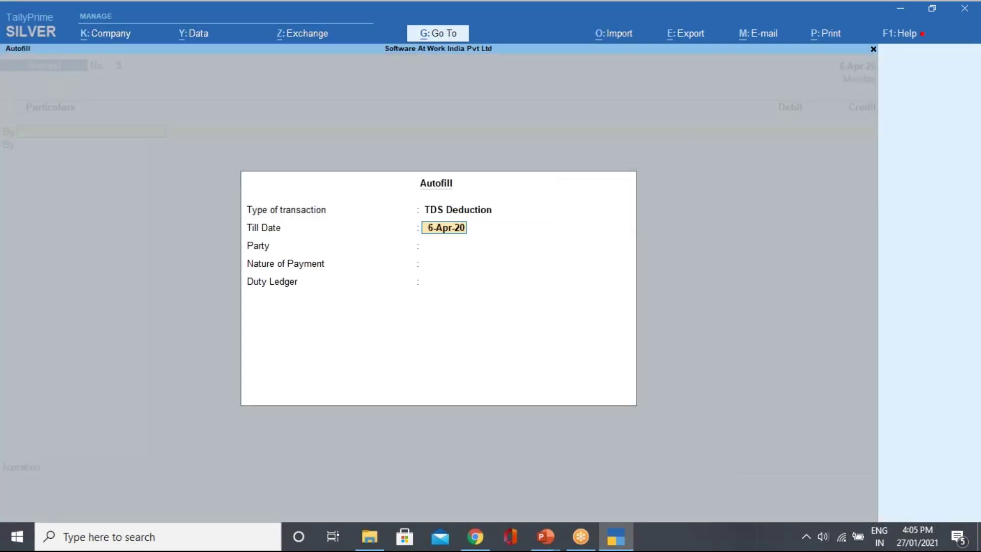
{"action": "key", "text": "Return"}
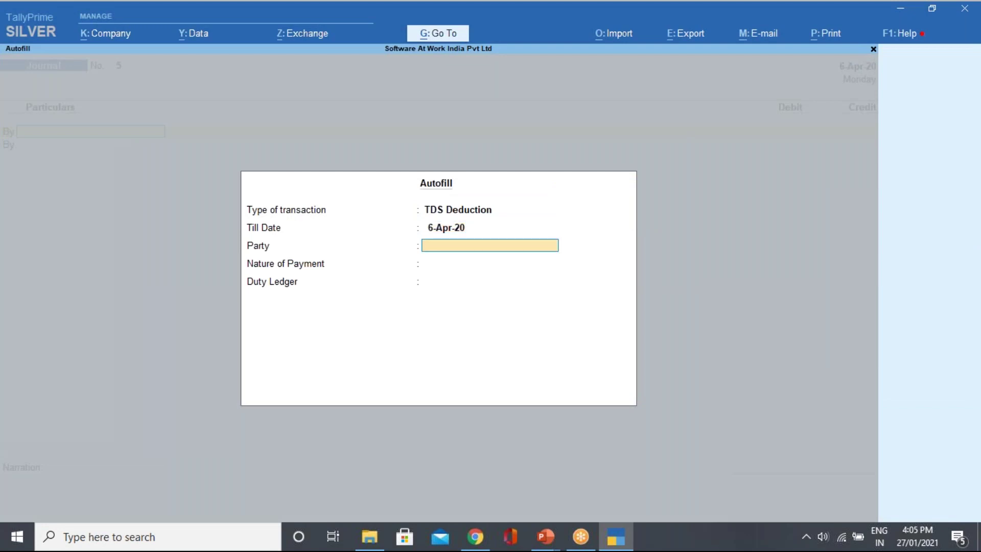
Move back and forth through the autofill fields, then quit without choosing a party.
{"action": "key", "text": "BackSpace"}
{"action": "key", "text": "Return"}
{"action": "key", "text": "BackSpace"}
{"action": "key", "text": "Return"}
{"action": "key", "text": "BackSpace"}
{"action": "key", "text": "BackSpace"}
{"action": "key", "text": "Return"}
{"action": "key", "text": "Return"}
{"action": "key", "text": "Escape"}
{"action": "key", "text": "Escape"}
Leave the journal and open Form 26Q from the statutory TDS reports.
{"action": "key", "text": "y"}
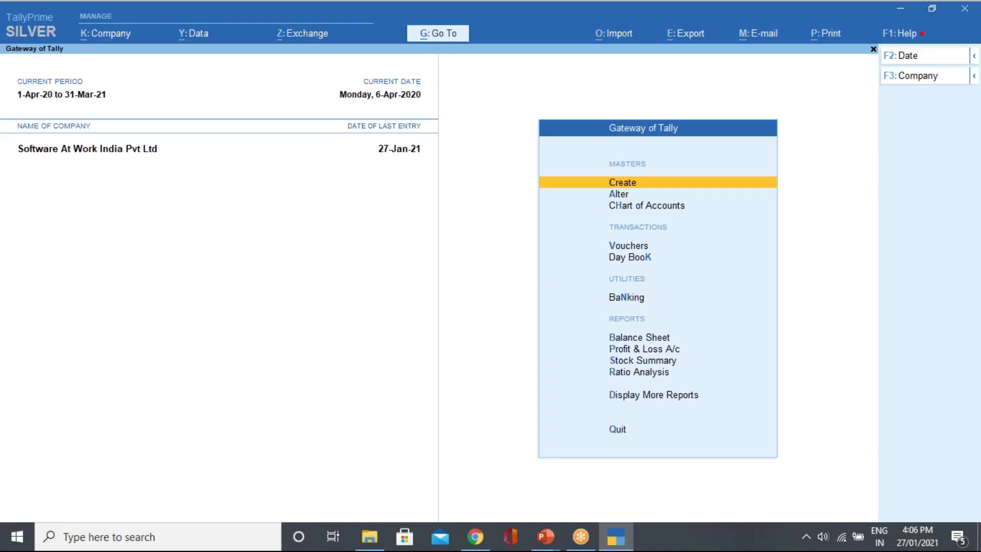
{"action": "key", "text": "d"}
{"action": "key", "text": "o"}
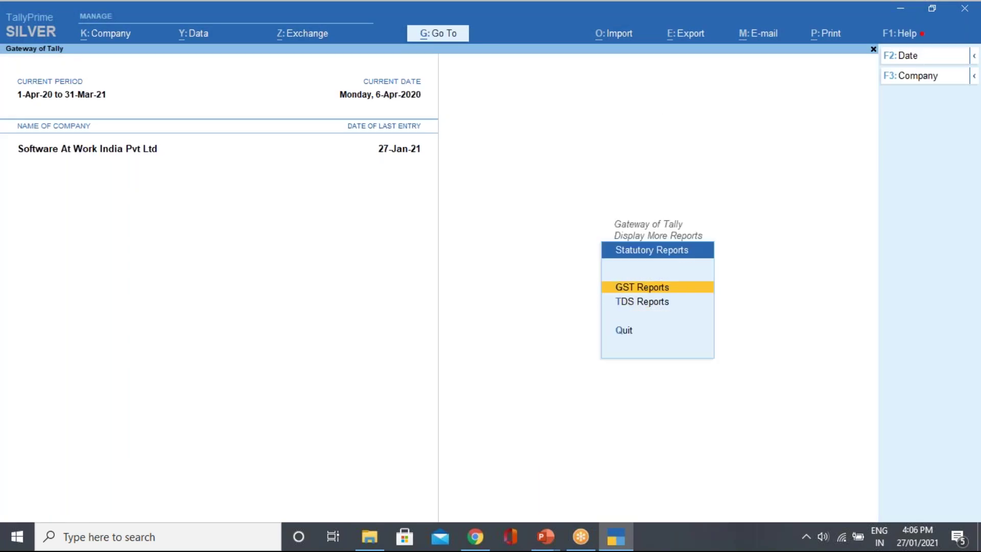
{"action": "key", "text": "Down"}
{"action": "key", "text": "Return"}
{"action": "key", "text": "Down"}
{"action": "key", "text": "Return"}
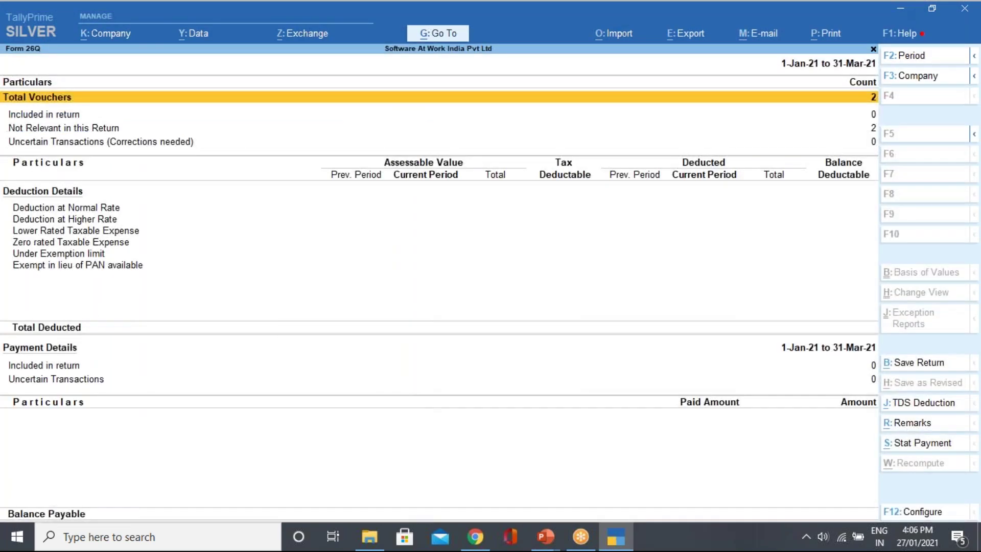
Set the Form 26Q period to 1-4-2020 through 30-6-2020.
{"action": "left_click", "coordinate": [920, 51]}
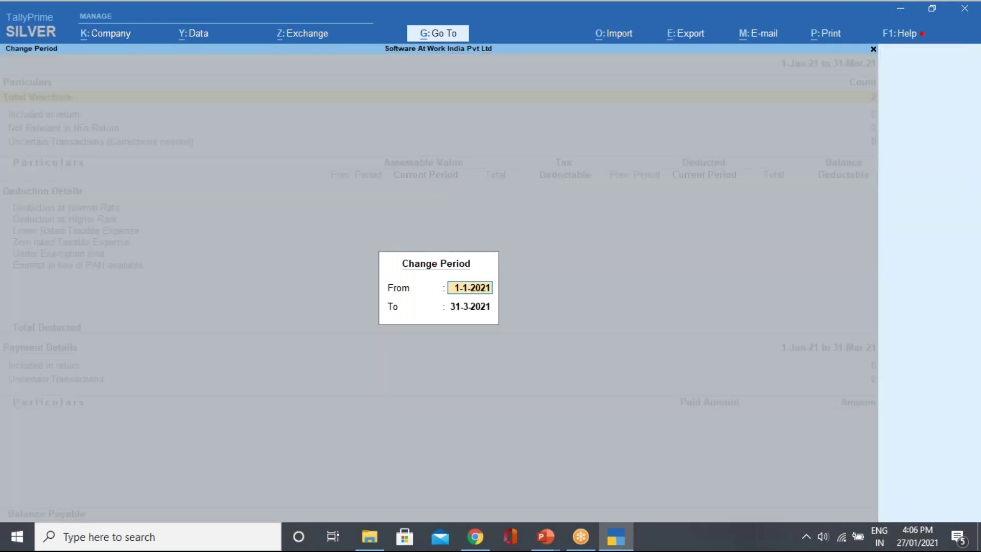
{"action": "type", "text": "1/4"}
{"action": "key", "text": "Return"}
{"action": "type", "text": "30/6"}
{"action": "key", "text": "Return"}
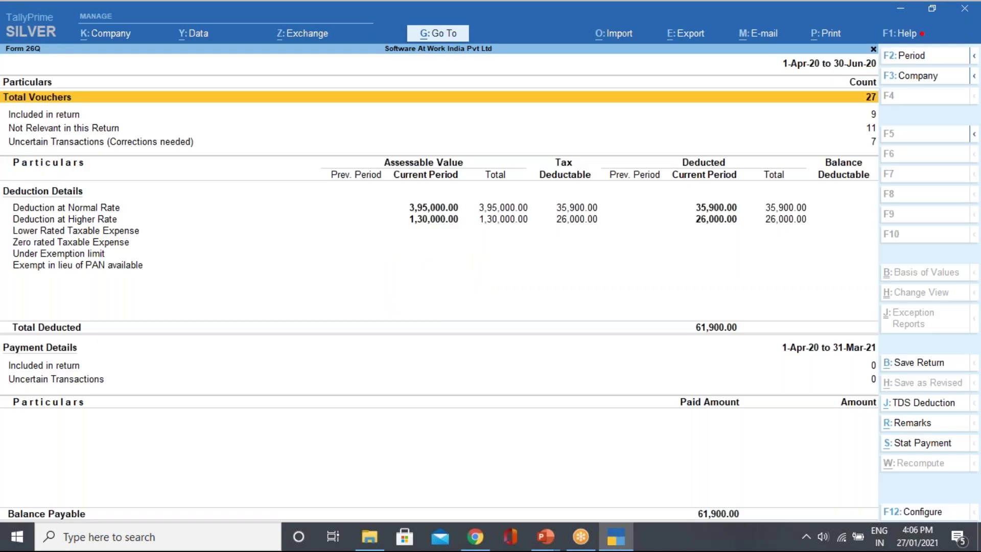
Open a TDS deduction entry, then cancel it and return to Form 26Q.
{"action": "left_click", "coordinate": [934, 407]}
{"action": "key", "text": "Return"}
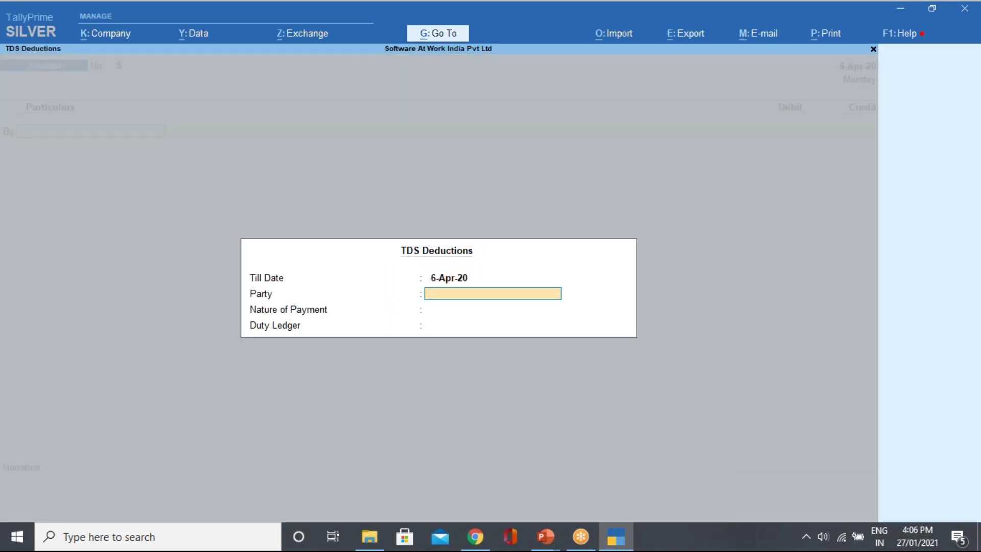
{"action": "key", "text": "Escape"}
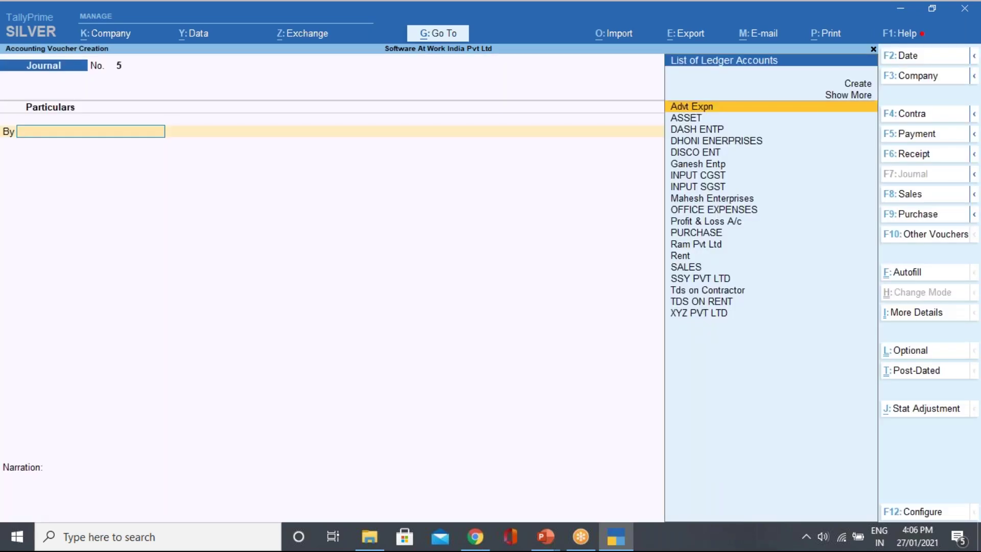
{"action": "key", "text": "Escape"}
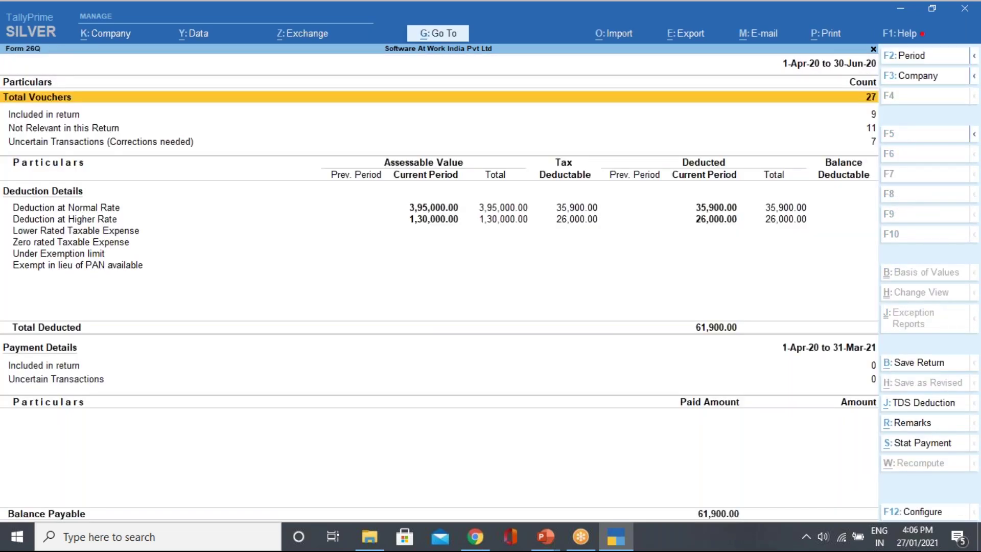
Drill through Deduction at Normal Rate into Ram Pvt Ltd's rent voucher register.
{"action": "key", "text": "Down"}
{"action": "key", "text": "Down"}
{"action": "key", "text": "Down"}
{"action": "key", "text": "Down"}
{"action": "key", "text": "Up"}
{"action": "key", "text": "Return"}
{"action": "key", "text": "Down"}
{"action": "key", "text": "Return"}
{"action": "key", "text": "Return"}
{"action": "key", "text": "Down"}
{"action": "key", "text": "Down"}
{"action": "key", "text": "Down"}
{"action": "key", "text": "Down"}
{"action": "key", "text": "Return"}
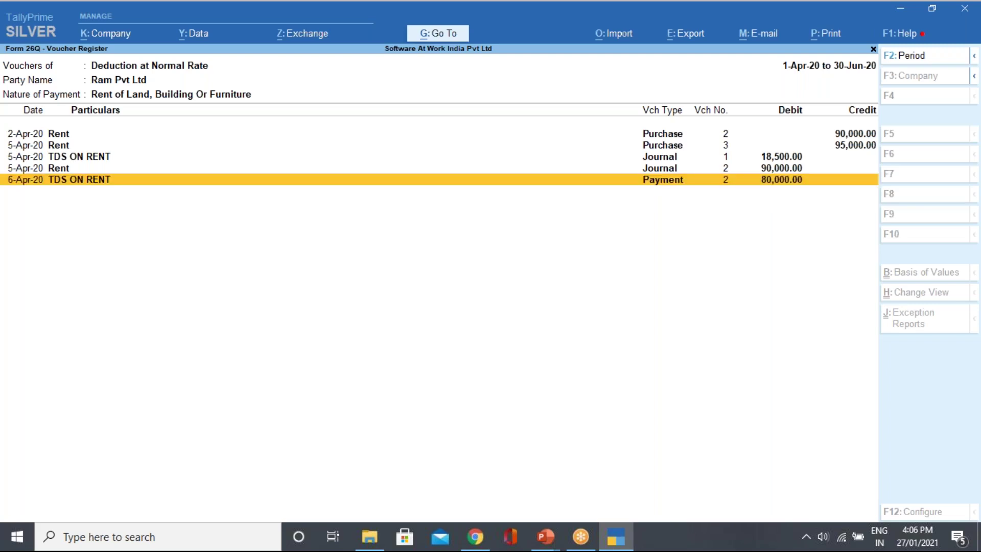
Return to the Form 26Q summary and drill back down to Ram Pvt Ltd's rent voucher register.
{"action": "key", "text": "Escape"}
{"action": "key", "text": "Escape"}
{"action": "key", "text": "Escape"}
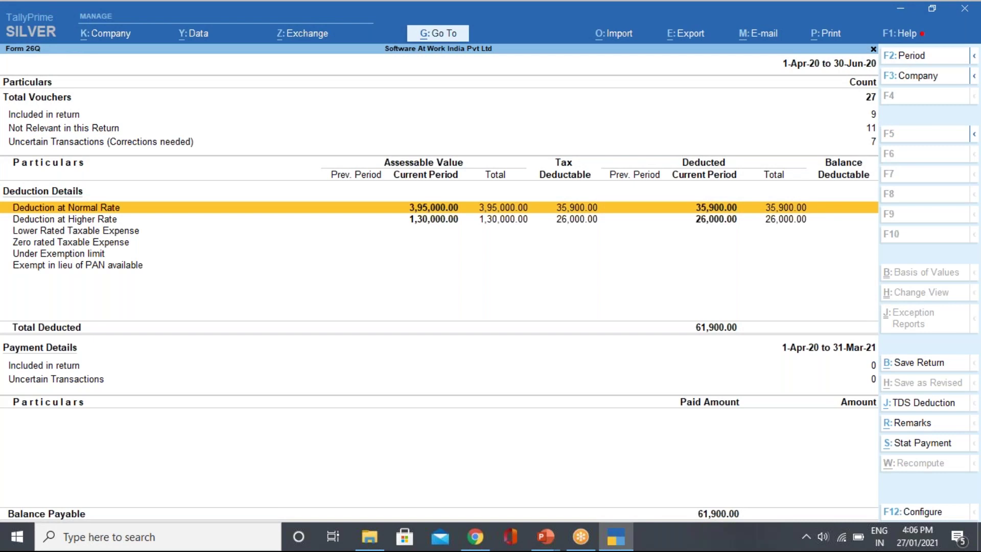
{"action": "key", "text": "Return"}
{"action": "key", "text": "Down"}
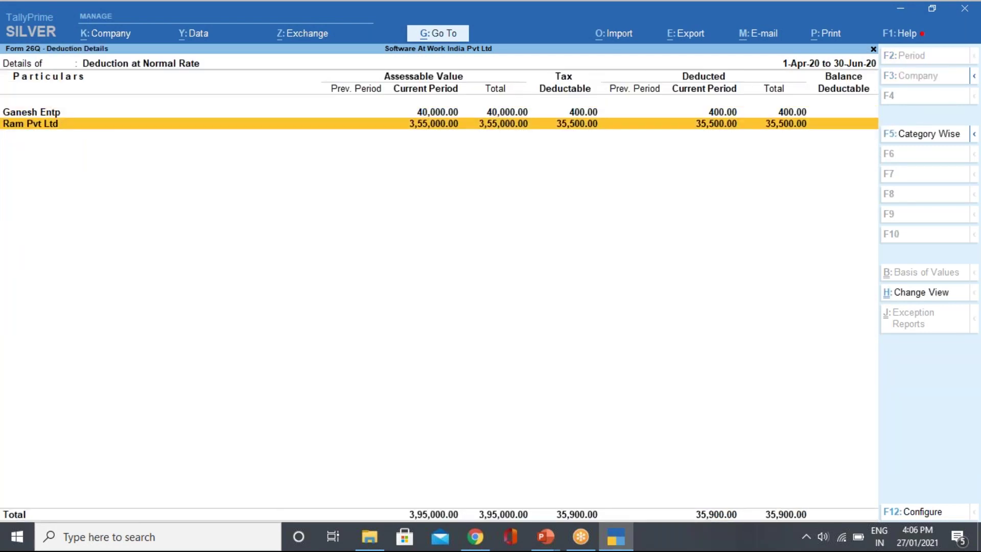
{"action": "key", "text": "Return"}
{"action": "key", "text": "Return"}
{"action": "key", "text": "Down"}
{"action": "key", "text": "Down"}
{"action": "key", "text": "Down"}
{"action": "key", "text": "Down"}
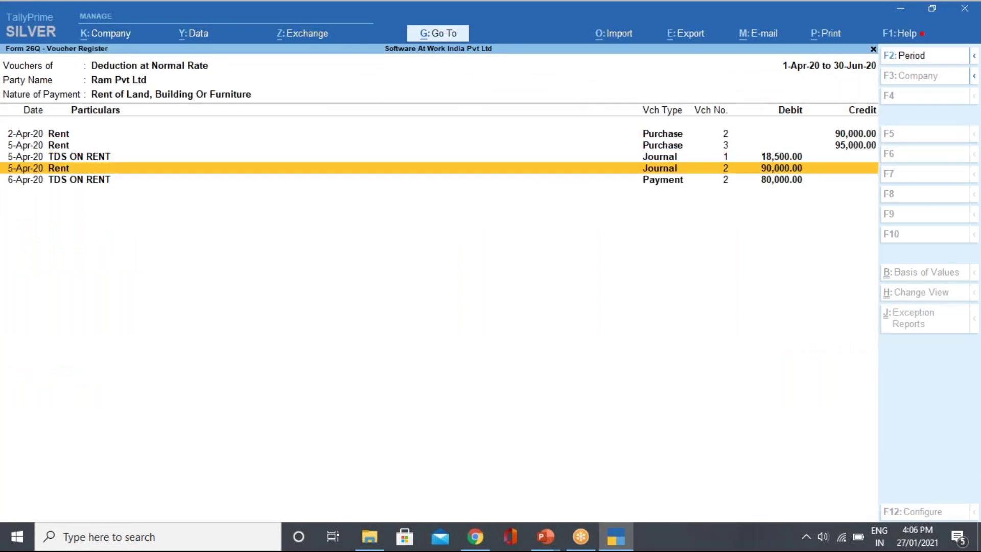
{"action": "key", "text": "Return"}
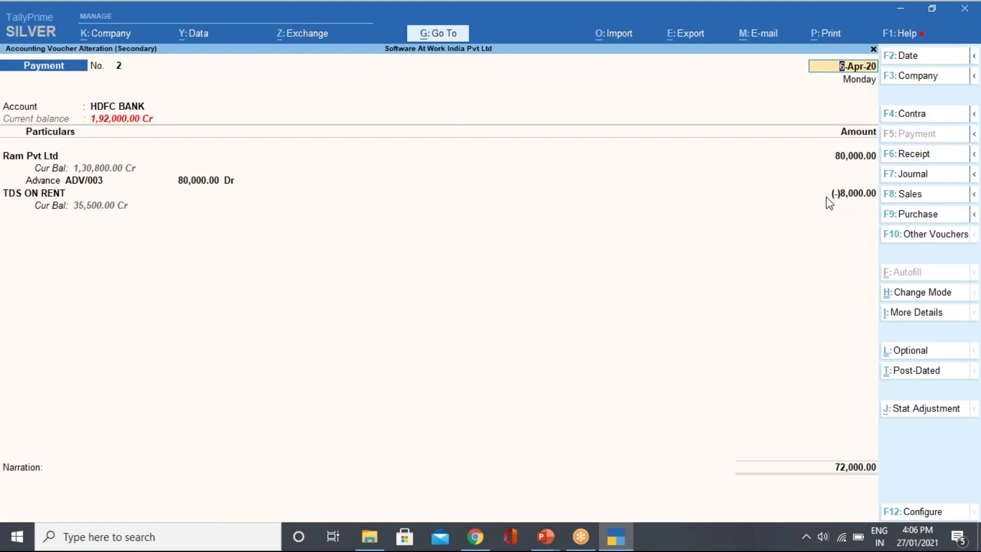
Inspect the 6-Apr-20 payment voucher No. 2, quit it unchanged, and start a new voucher.
{"action": "key", "text": "Escape"}
{"action": "key", "text": "Escape"}
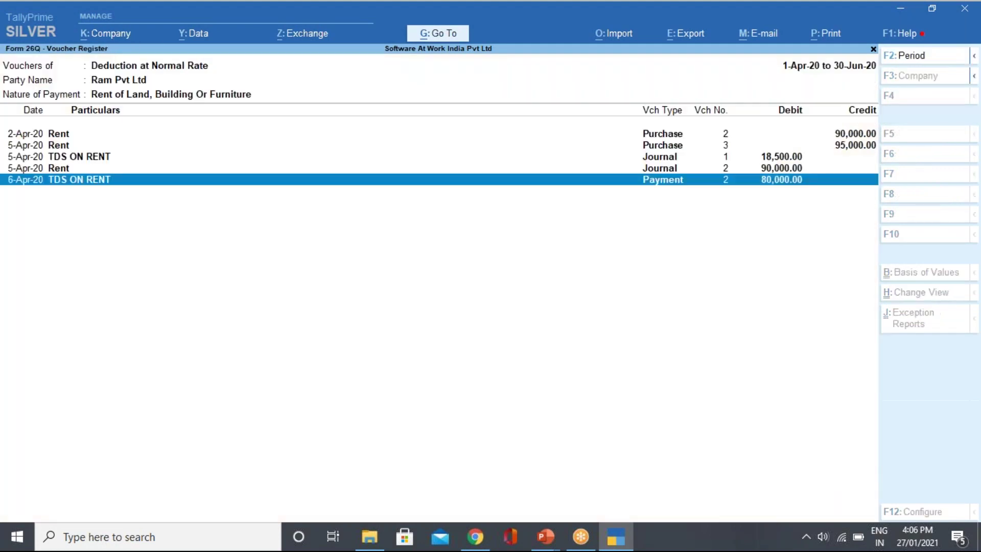
{"action": "key", "text": "Return"}
{"action": "key", "text": "Down"}
{"action": "key", "text": "Down"}
{"action": "key", "text": "Down"}
{"action": "key", "text": "Down"}
{"action": "key", "text": "Return"}
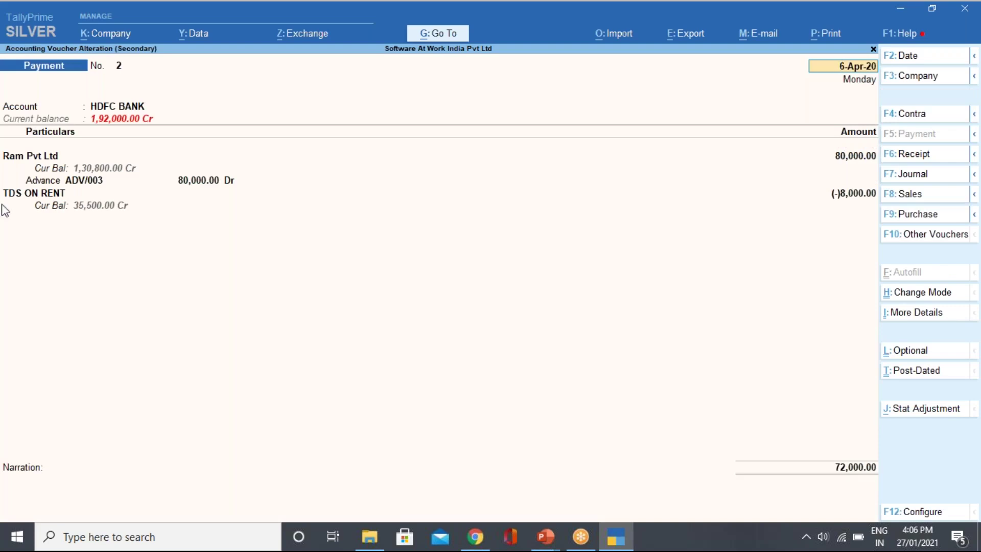
{"action": "key", "text": "Escape"}
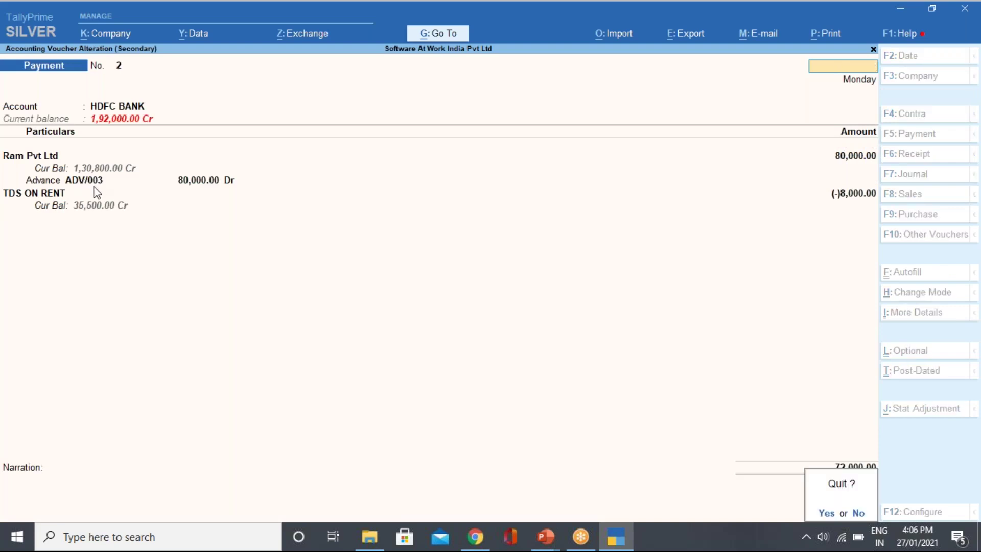
{"action": "key", "text": "y"}
{"action": "key", "text": "Escape"}
{"action": "key", "text": "Escape"}
{"action": "key", "text": "Escape"}
{"action": "key", "text": "Escape"}
{"action": "key", "text": "Escape"}
{"action": "key", "text": "Escape"}
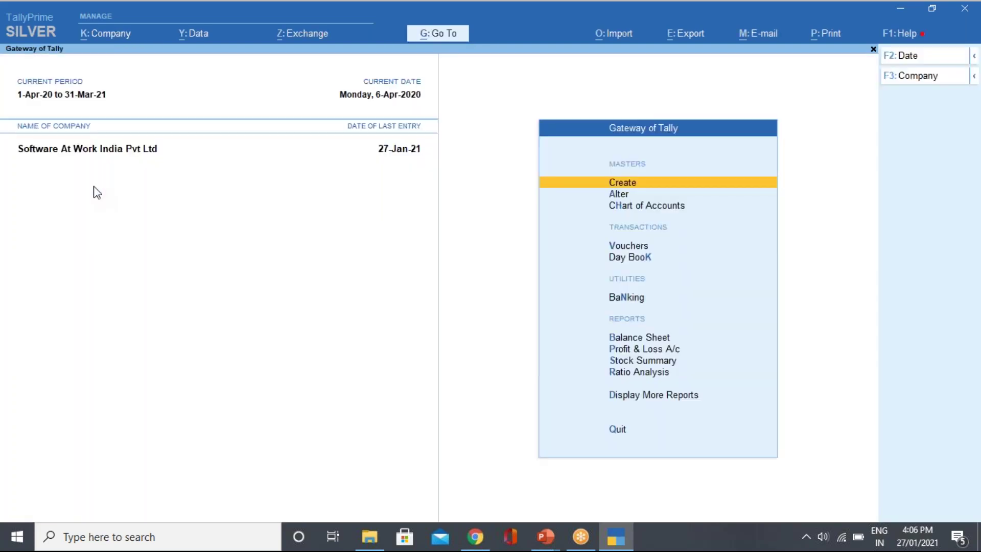
{"action": "key", "text": "v"}
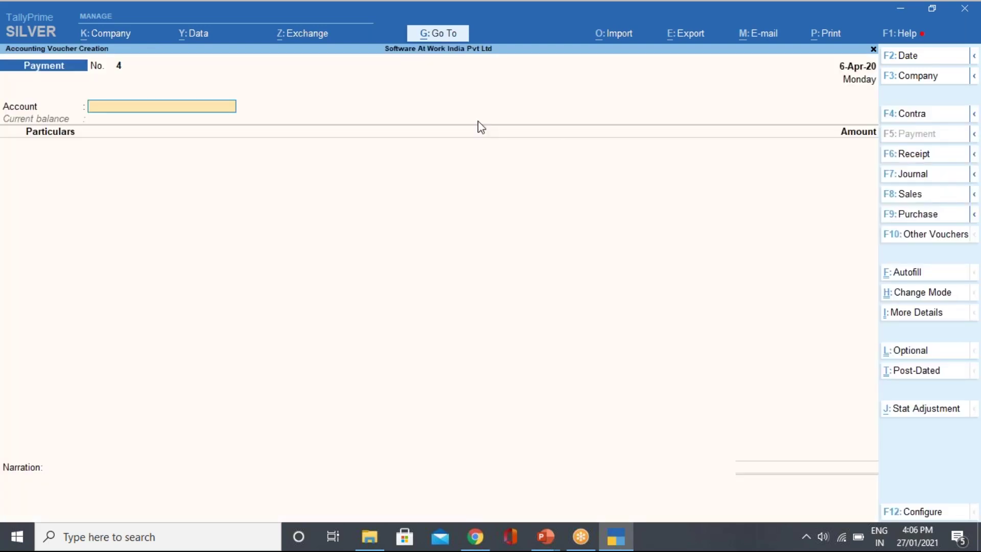
Make it a Purchase voucher dated 24-Apr-20 with supplier invoice number 76432.
{"action": "left_click", "coordinate": [915, 214]}
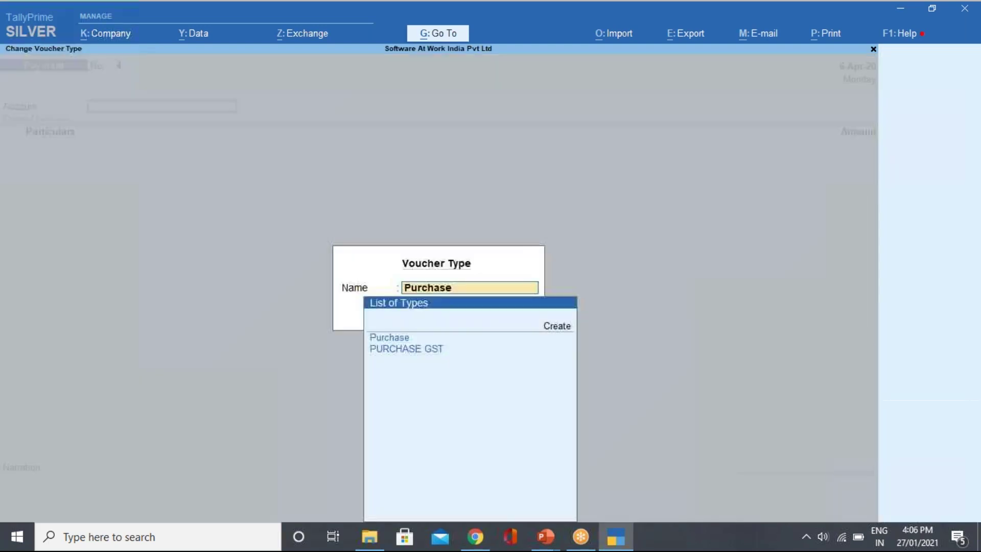
{"action": "key", "text": "Return"}
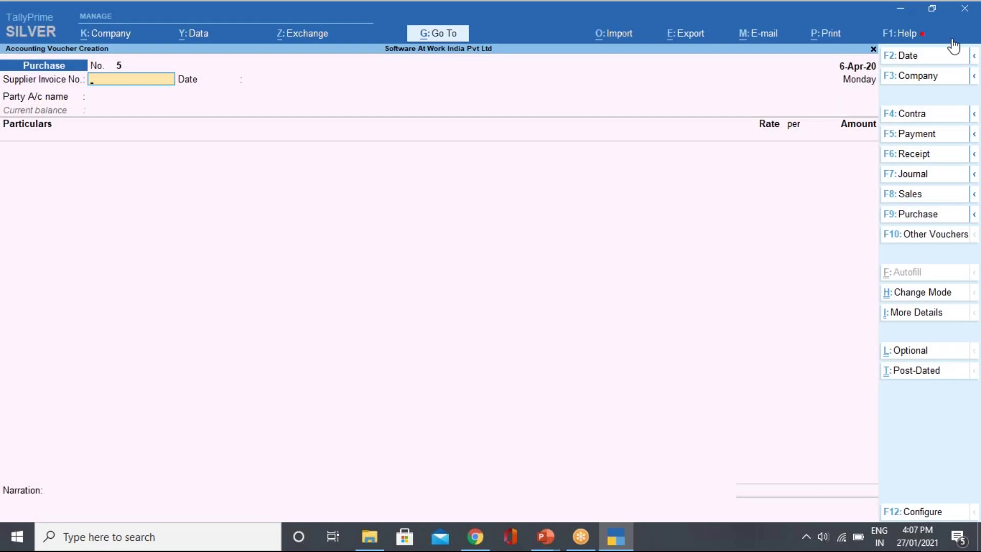
{"action": "left_click", "coordinate": [909, 56]}
{"action": "key", "text": "BackSpace"}
{"action": "type", "text": "24/"}
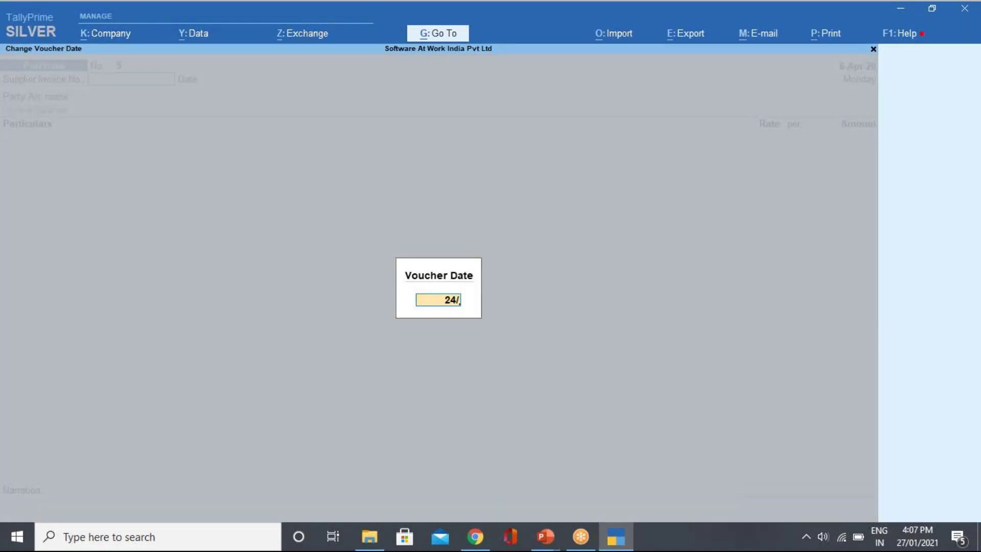
{"action": "type", "text": "4"}
{"action": "key", "text": "Return"}
{"action": "key", "text": "Return"}
{"action": "key", "text": "BackSpace"}
{"action": "type", "text": "76432"}
{"action": "key", "text": "Return"}
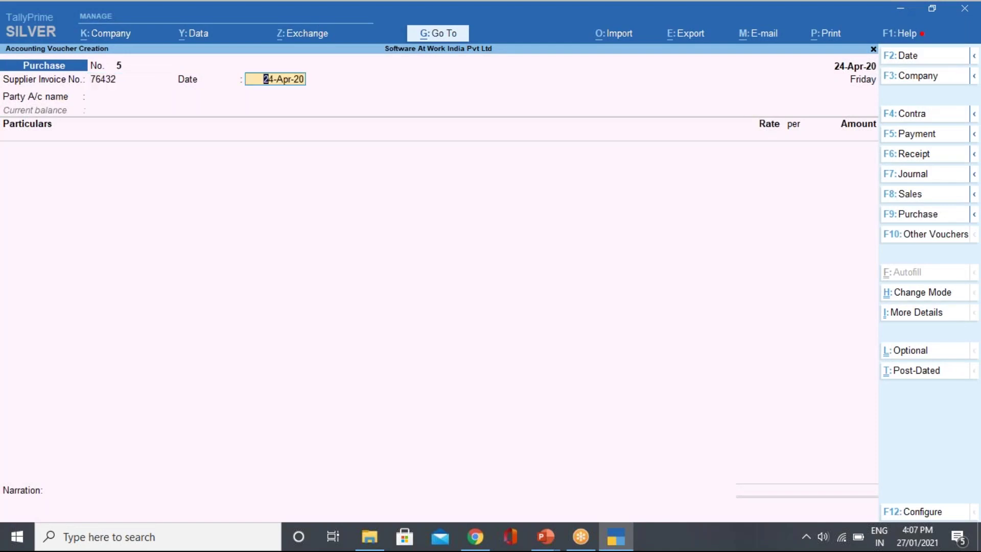
{"action": "key", "text": "Return"}
Choose supplier Ram Pvt Ltd and debit Rent 80,000 as Rent of Land, Building Or Furniture.
{"action": "key", "text": "Down"}
{"action": "key", "text": "Down"}
{"action": "key", "text": "Down"}
{"action": "key", "text": "Down"}
{"action": "key", "text": "Down"}
{"action": "key", "text": "Down"}
{"action": "key", "text": "Down"}
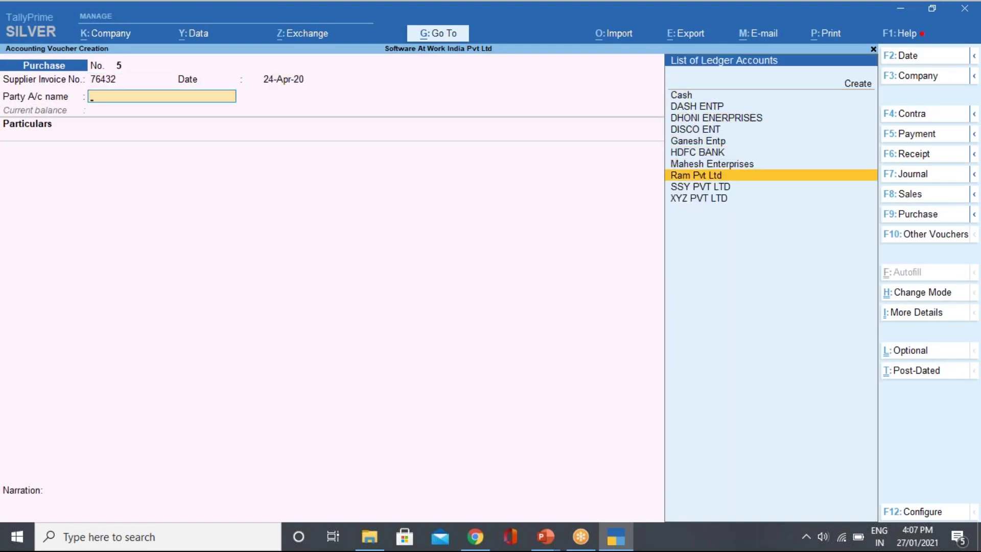
{"action": "key", "text": "Return"}
{"action": "key", "text": "ctrl+a"}
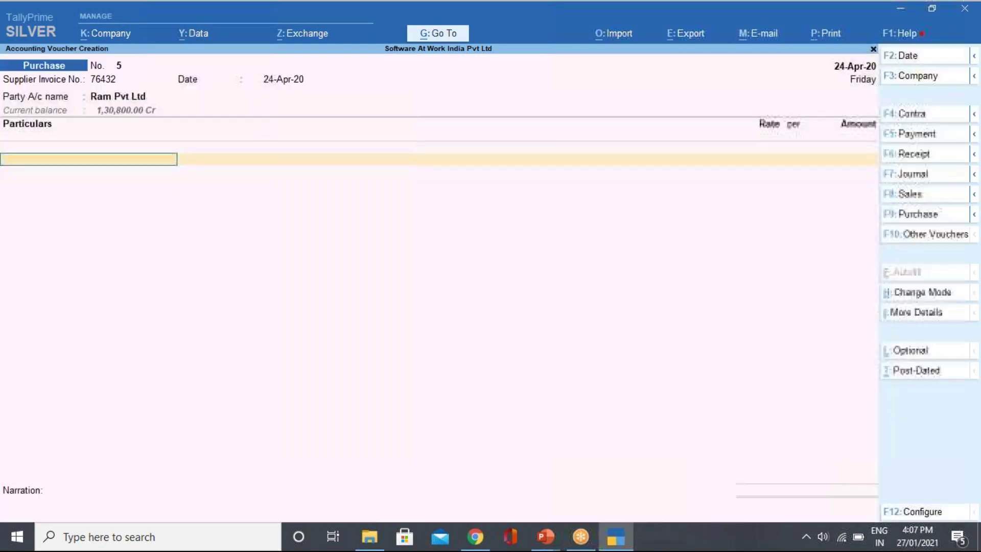
{"action": "key", "text": "Down"}
{"action": "key", "text": "Down"}
{"action": "key", "text": "Down"}
{"action": "key", "text": "Down"}
{"action": "key", "text": "Down"}
{"action": "key", "text": "Down"}
{"action": "key", "text": "Down"}
{"action": "key", "text": "Down"}
{"action": "key", "text": "Down"}
{"action": "key", "text": "Down"}
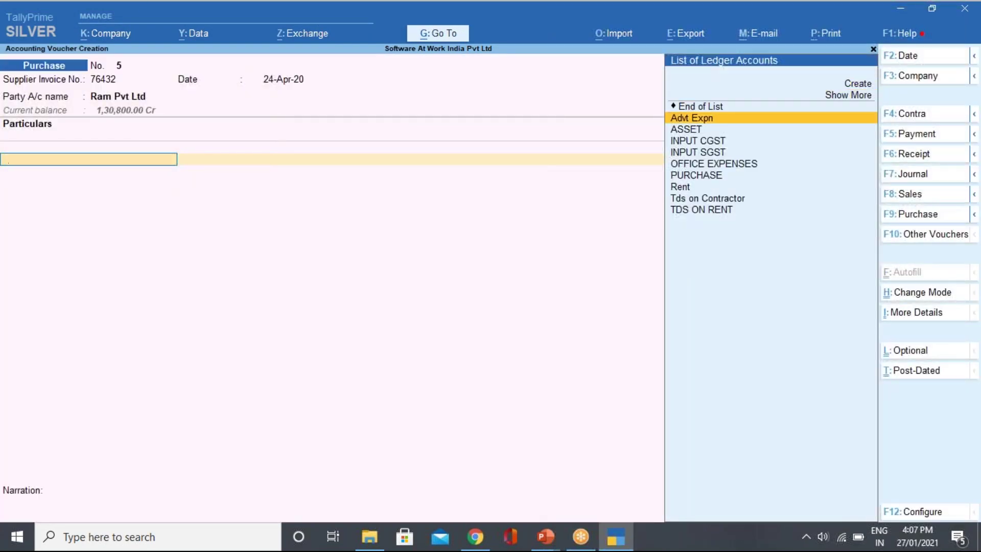
{"action": "key", "text": "Return"}
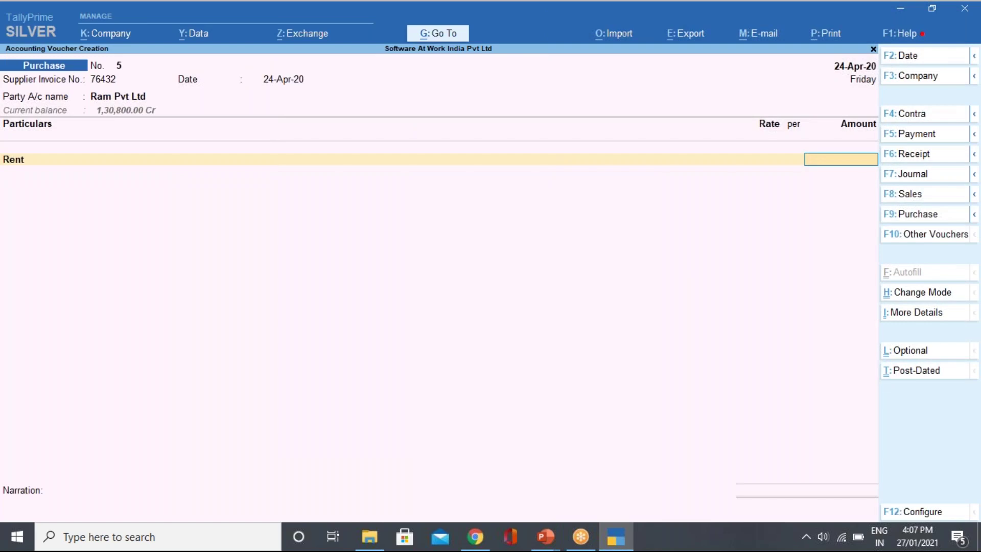
{"action": "type", "text": "80000"}
{"action": "key", "text": "Return"}
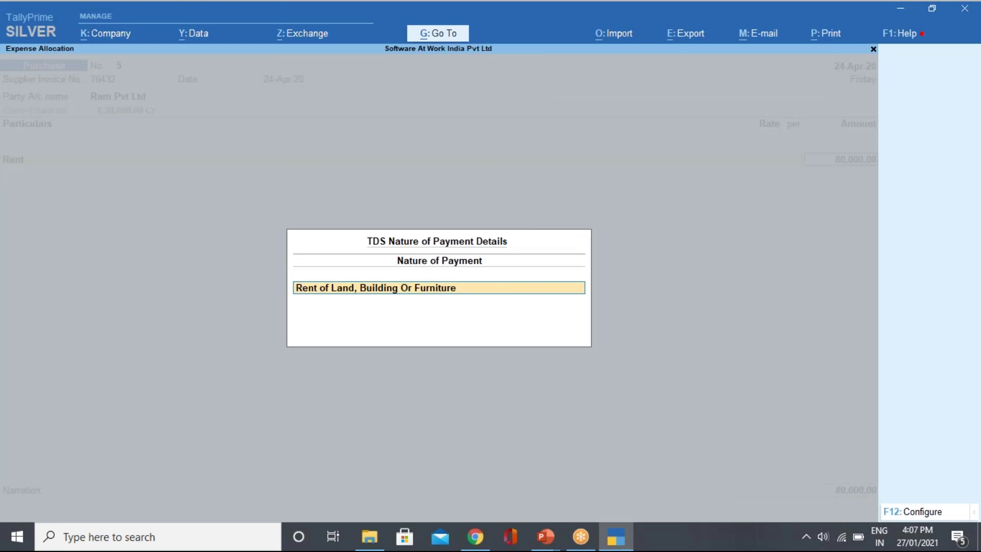
{"action": "key", "text": "Return"}
{"action": "key", "text": "Return"}
{"action": "key", "text": "Return"}
{"action": "key", "text": "Return"}
{"action": "key", "text": "Return"}
{"action": "key", "text": "Return"}
{"action": "key", "text": "Return"}
{"action": "key", "text": "Return"}
{"action": "key", "text": "Return"}
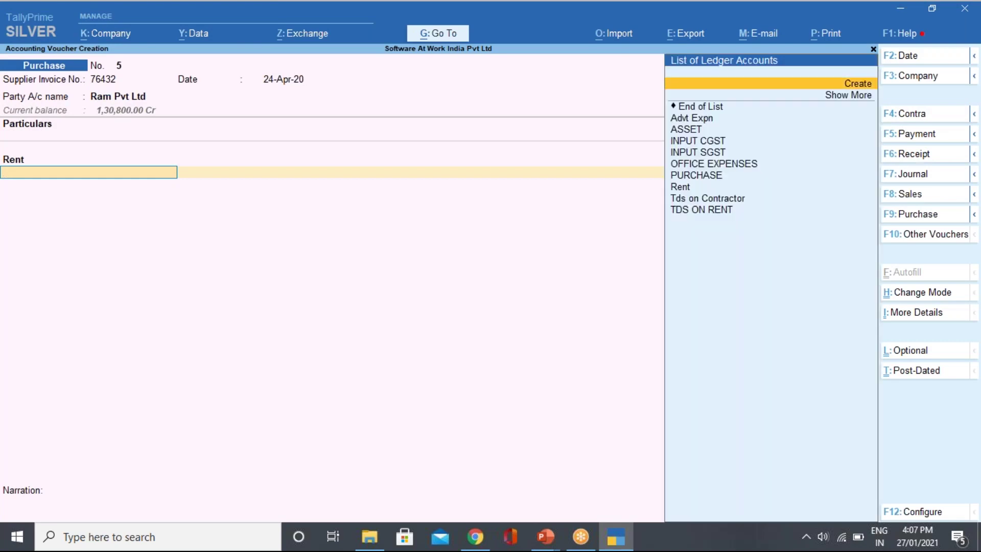
Add TDS ON RENT, adjusting against advance reference Pymt / 2 / 29 with 80,000.00 assessable.
{"action": "key", "text": "Down"}
{"action": "key", "text": "Down"}
{"action": "key", "text": "Down"}
{"action": "key", "text": "Down"}
{"action": "key", "text": "Down"}
{"action": "key", "text": "Down"}
{"action": "key", "text": "Down"}
{"action": "key", "text": "Down"}
{"action": "key", "text": "Down"}
{"action": "key", "text": "Return"}
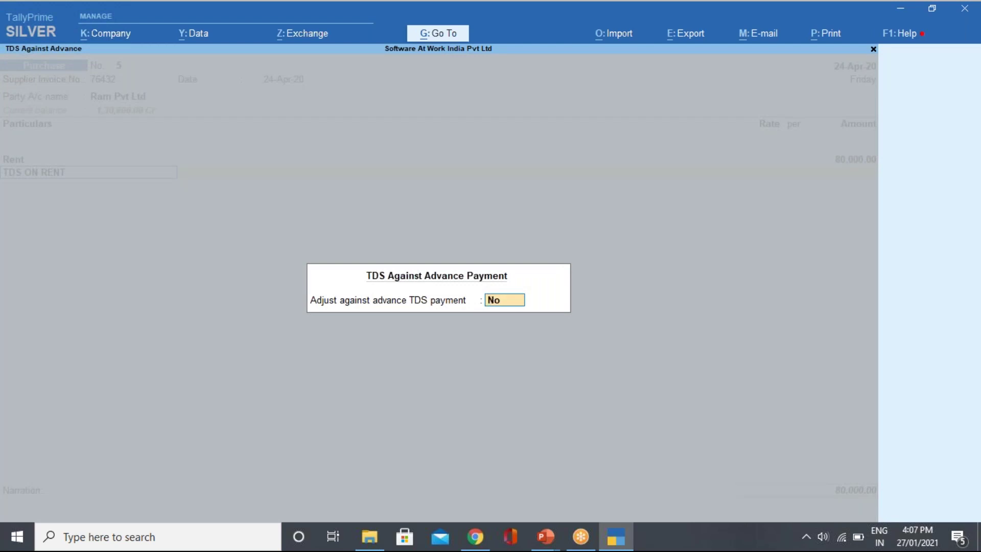
{"action": "type", "text": "Y"}
{"action": "key", "text": "Return"}
{"action": "key", "text": "Down"}
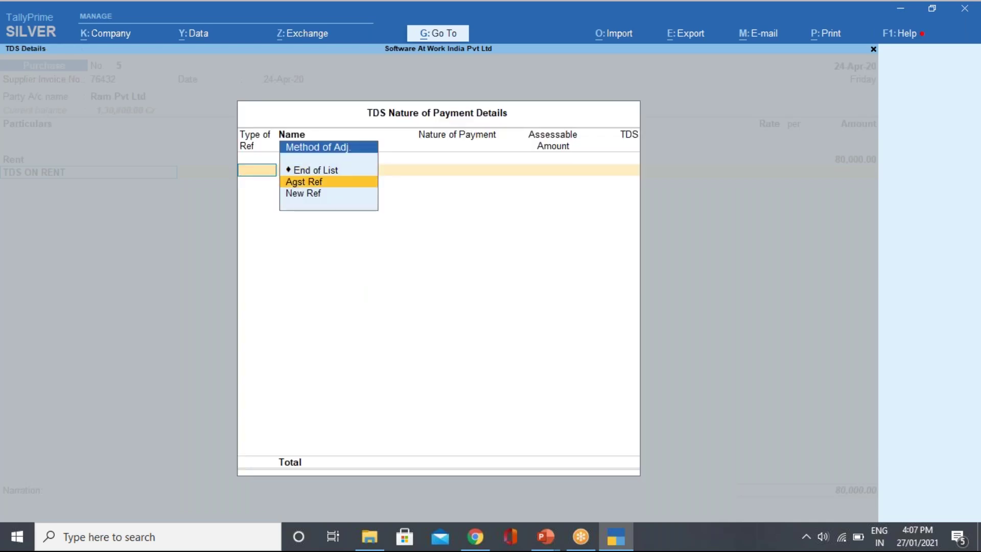
{"action": "key", "text": "Return"}
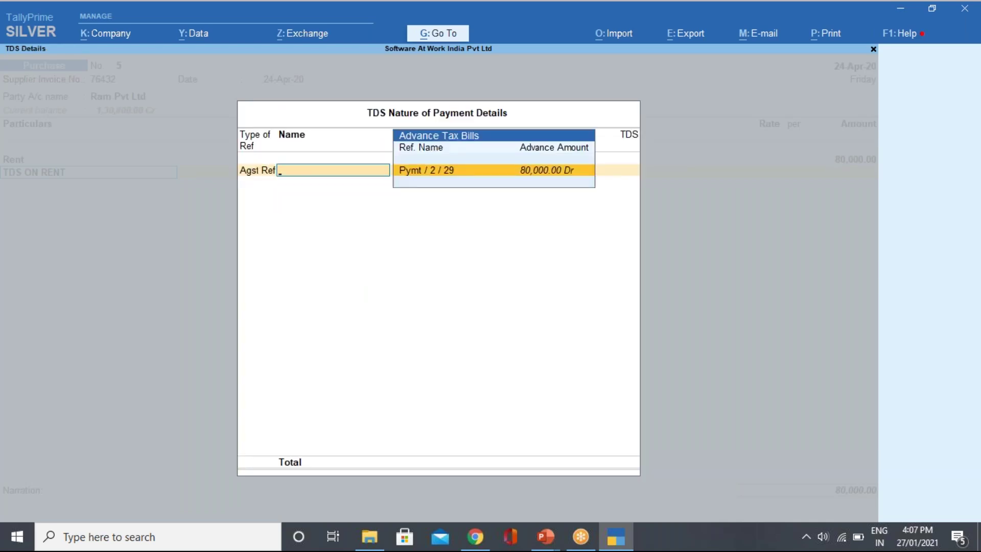
{"action": "key", "text": "Return"}
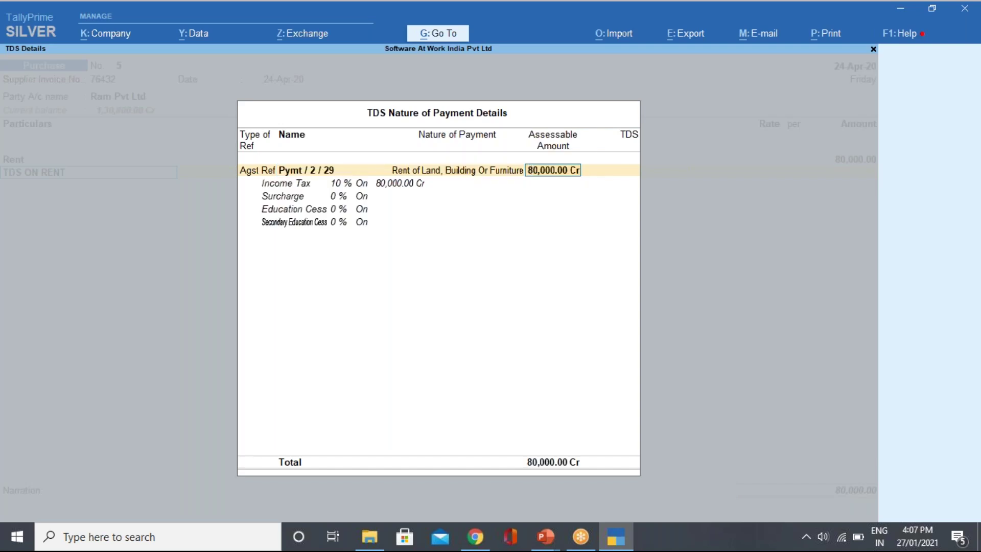
{"action": "key", "text": "Return"}
{"action": "key", "text": "Return"}
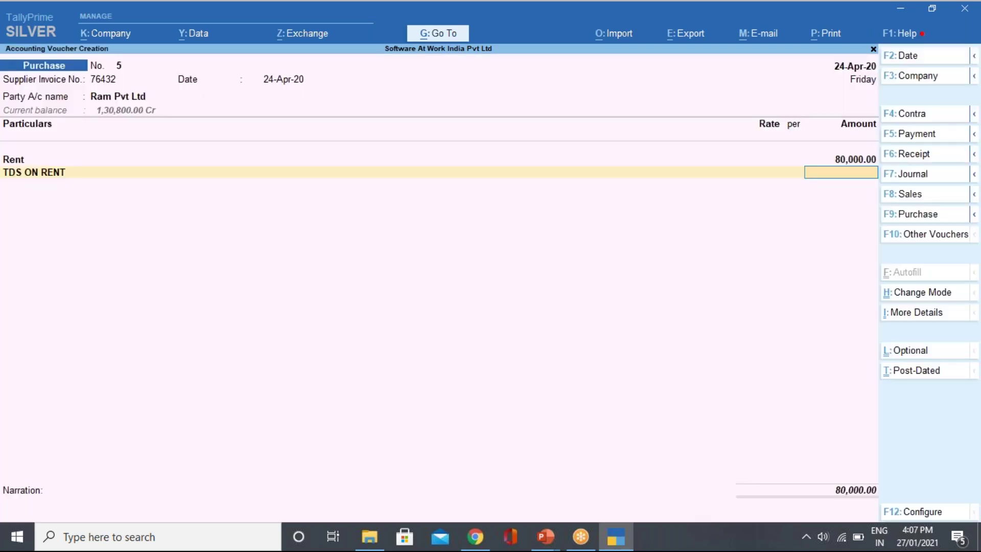
{"action": "key", "text": "Return"}
{"action": "key", "text": "BackSpace"}
{"action": "key", "text": "Return"}
{"action": "key", "text": "Return"}
Rework the TDS reference details, trying new reference Purc/5, then end the reference list.
{"action": "key", "text": "Return"}
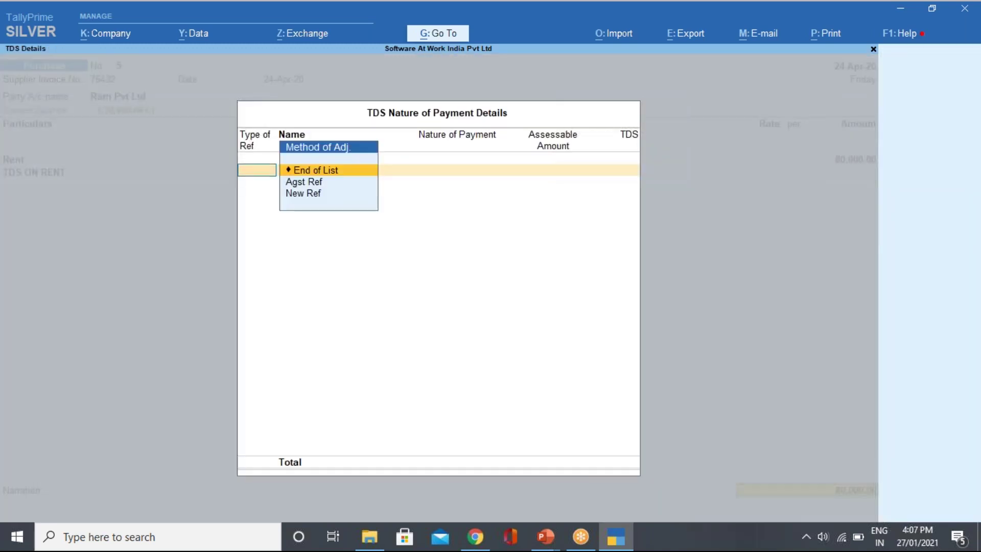
{"action": "key", "text": "Return"}
{"action": "key", "text": "Escape"}
{"action": "key", "text": "Return"}
{"action": "key", "text": "Down"}
{"action": "key", "text": "Down"}
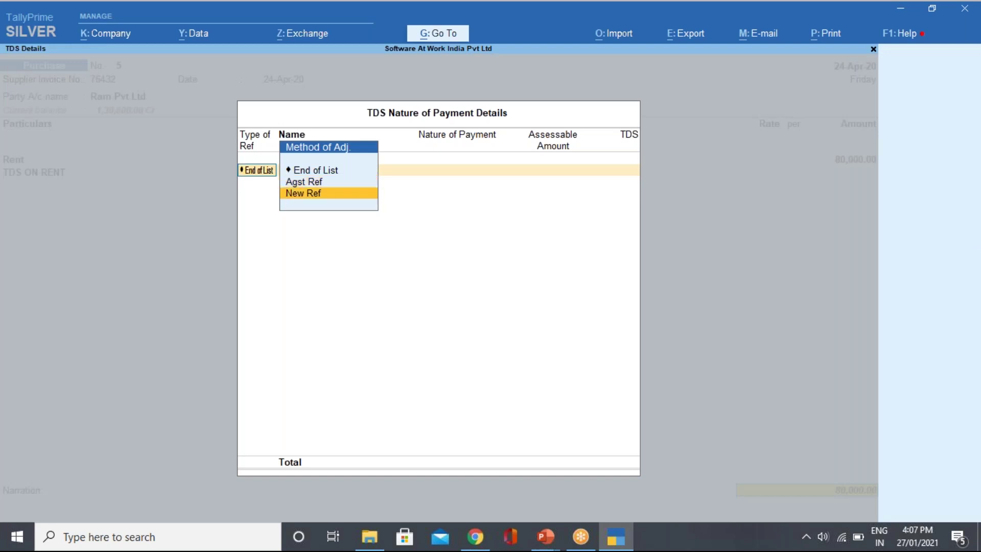
{"action": "key", "text": "Return"}
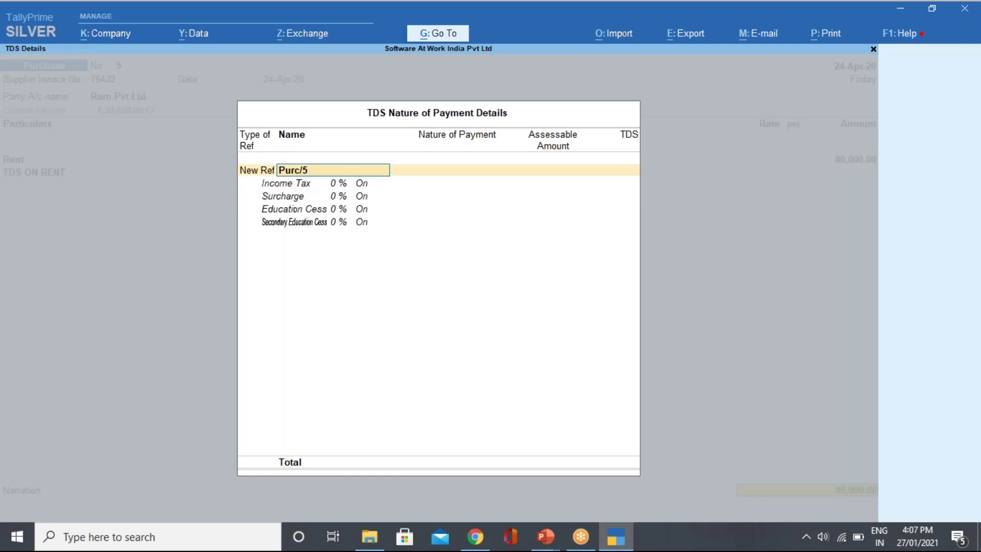
{"action": "key", "text": "BackSpace"}
{"action": "key", "text": "Up"}
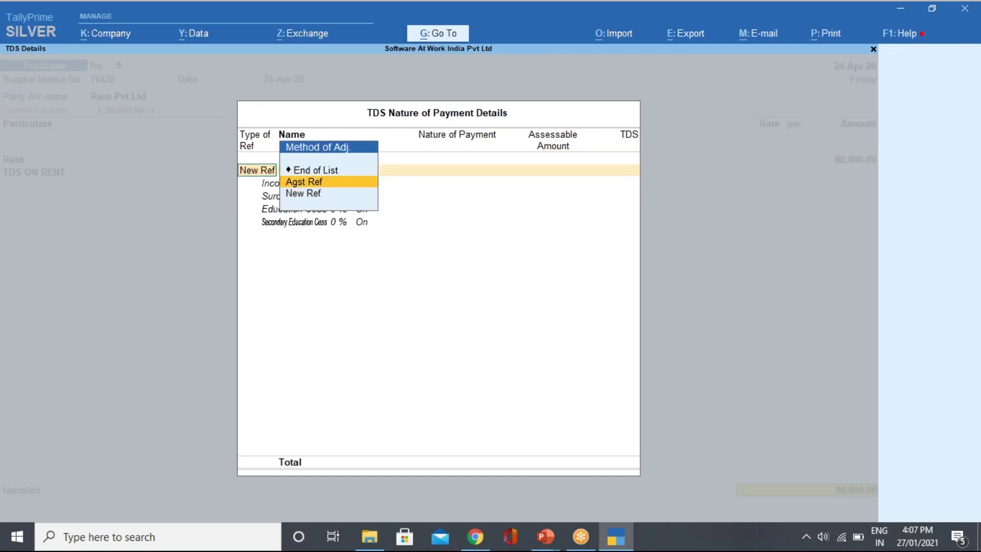
{"action": "key", "text": "Up"}
{"action": "key", "text": "Down"}
{"action": "key", "text": "Down"}
{"action": "key", "text": "Return"}
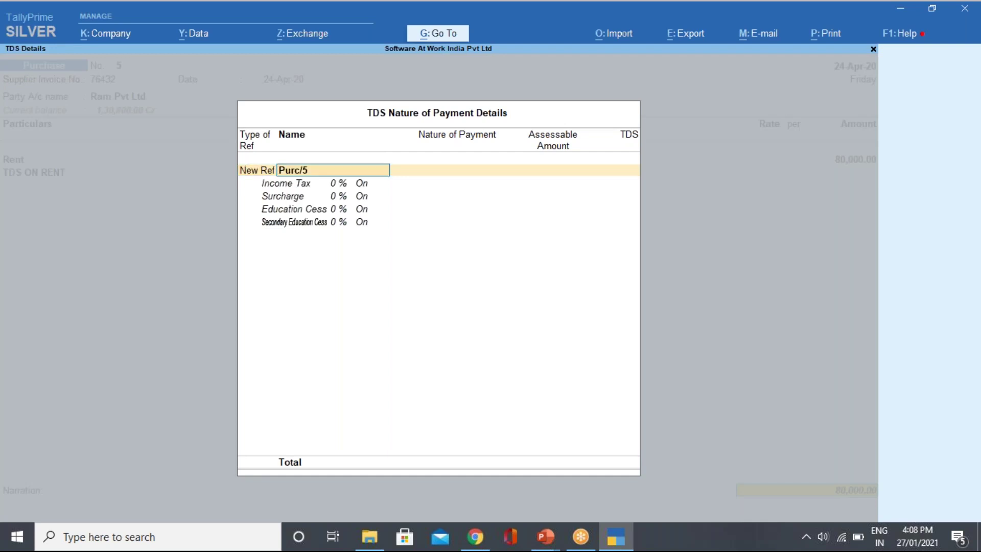
{"action": "key", "text": "BackSpace"}
{"action": "key", "text": "Up"}
{"action": "key", "text": "Up"}
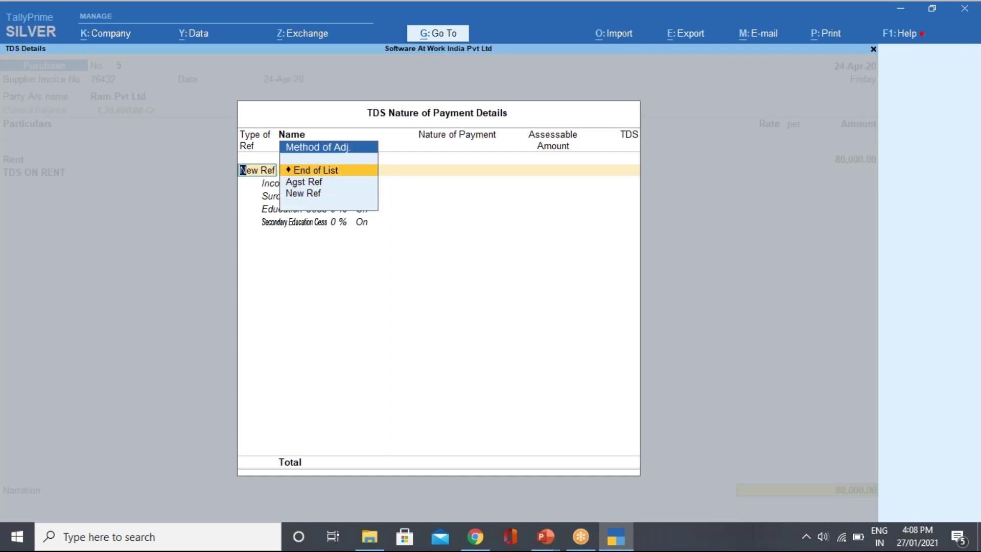
{"action": "key", "text": "Return"}
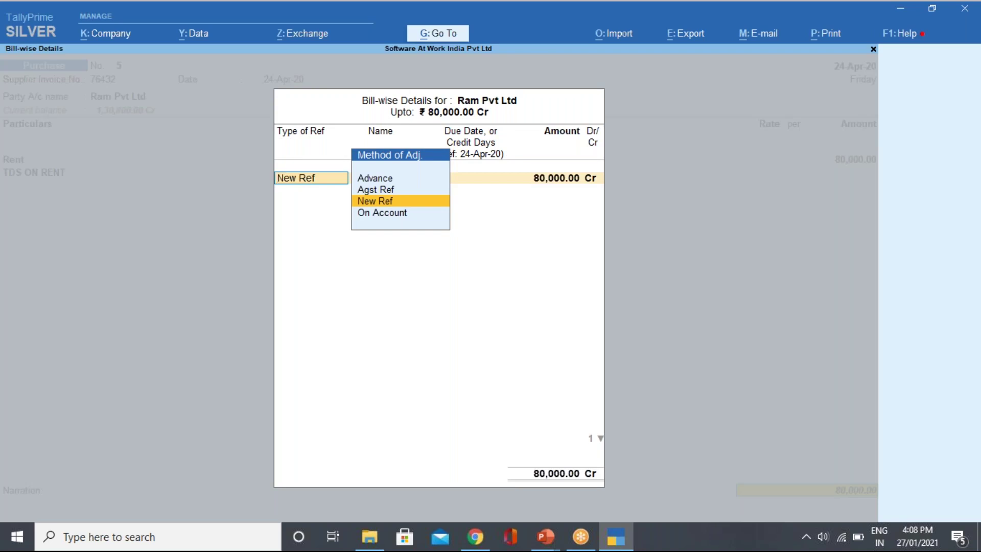
Record the 80,000 bill as new reference 76432 and save the purchase voucher.
{"action": "key", "text": "Return"}
{"action": "key", "text": "Return"}
{"action": "key", "text": "Return"}
{"action": "key", "text": "Return"}
{"action": "key", "text": "Return"}
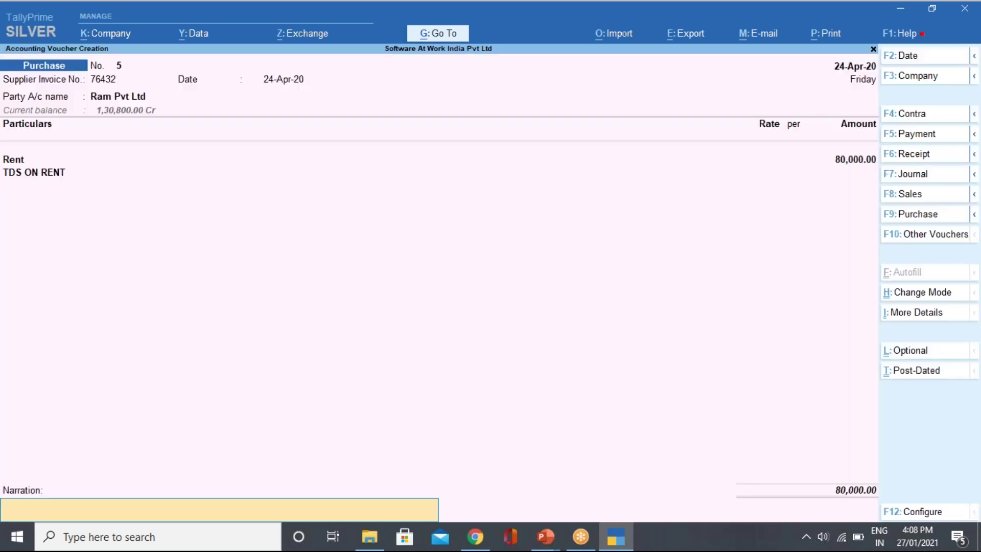
{"action": "key", "text": "Return"}
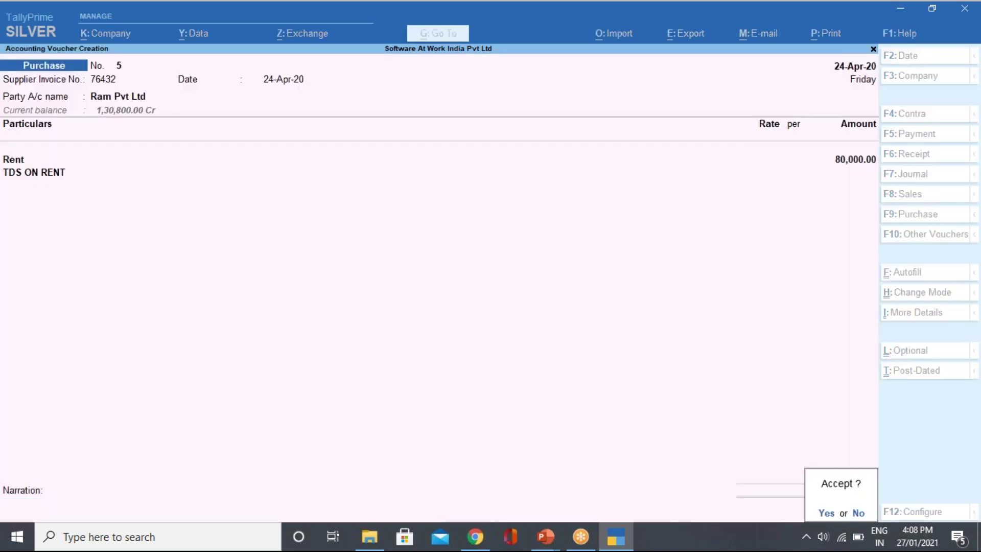
{"action": "key", "text": "Return"}
{"action": "key", "text": "Escape"}
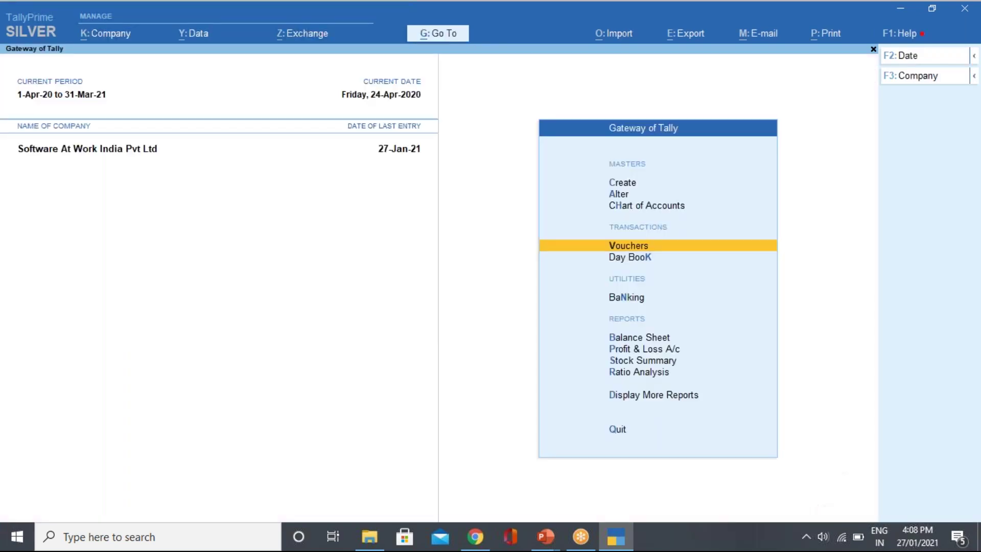
Leave the blank voucher and open Form 26Q from the statutory TDS reports.
{"action": "key", "text": "Escape"}
{"action": "key", "text": "Escape"}
{"action": "key", "text": "d"}
{"action": "key", "text": "o"}
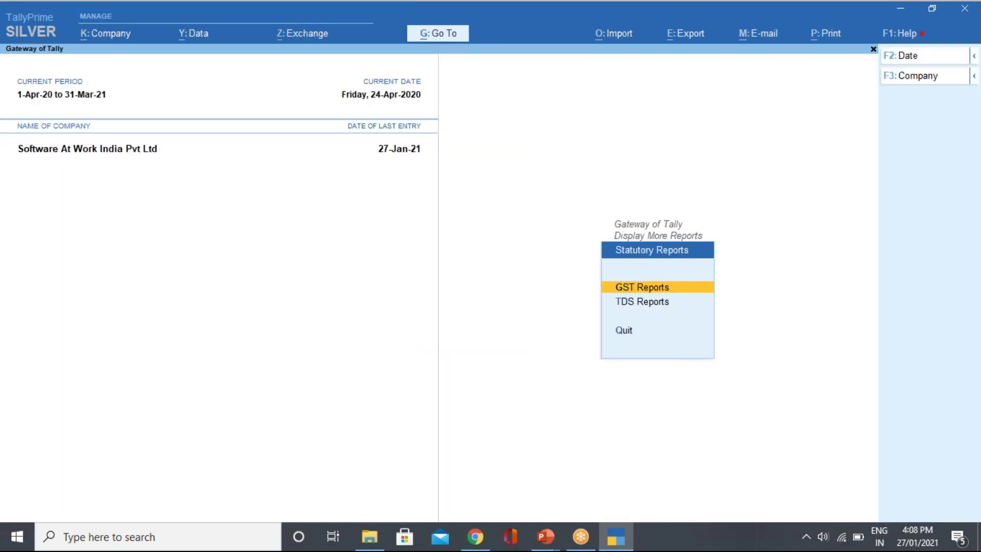
{"action": "key", "text": "Return"}
{"action": "key", "text": "Down"}
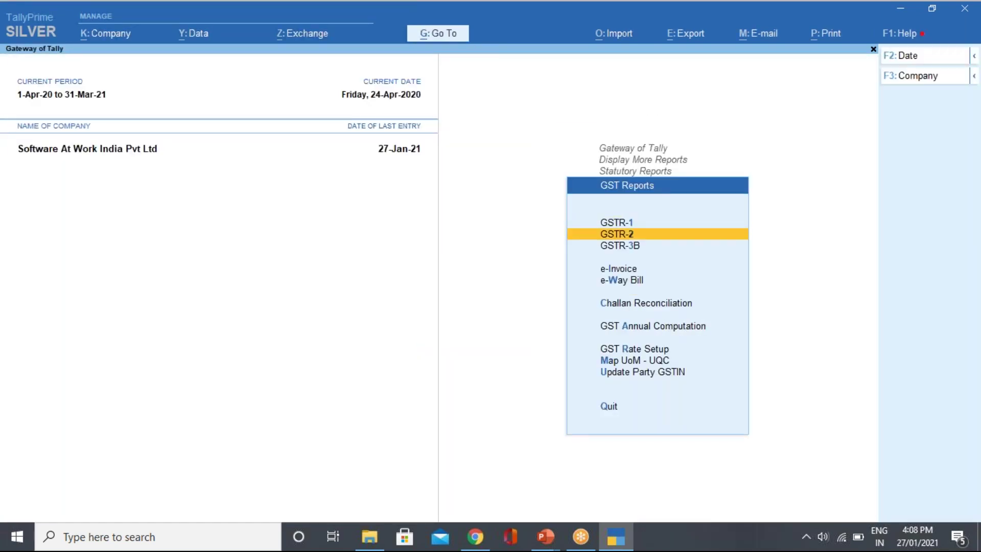
{"action": "key", "text": "Escape"}
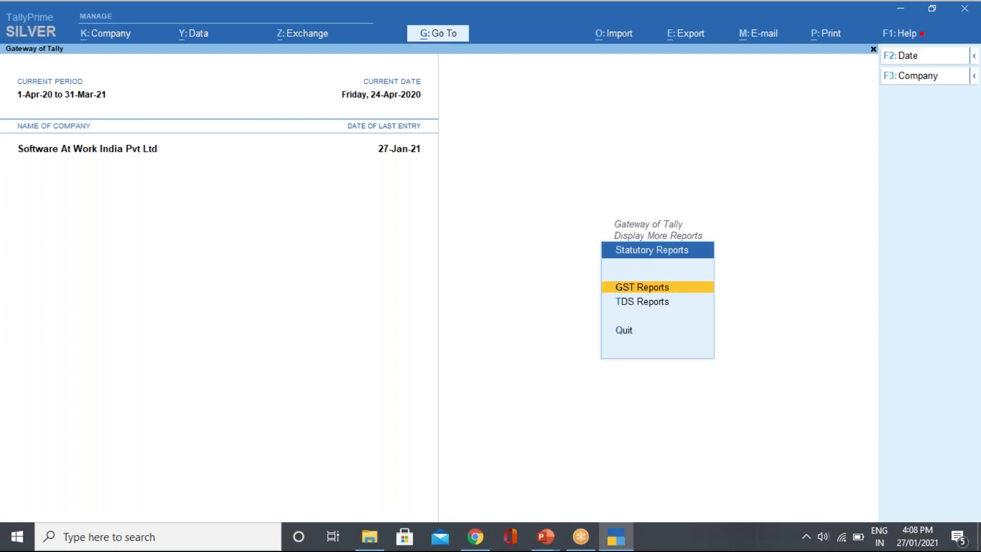
{"action": "key", "text": "Down"}
{"action": "key", "text": "Return"}
{"action": "key", "text": "Down"}
{"action": "key", "text": "Down"}
{"action": "key", "text": "Up"}
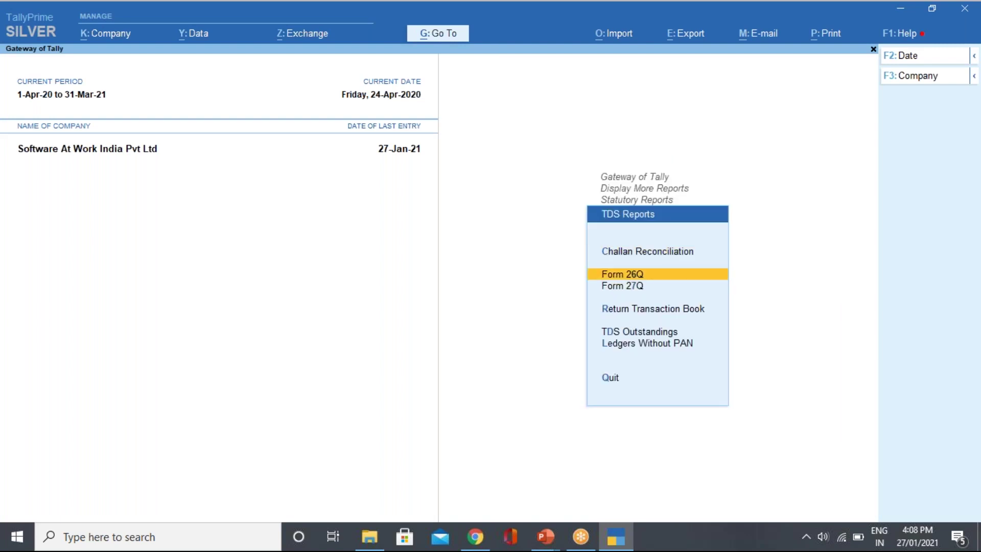
{"action": "key", "text": "Return"}
Set the Form 26Q period to 1-4-2020 through 30-4-2020.
{"action": "key", "text": "F2"}
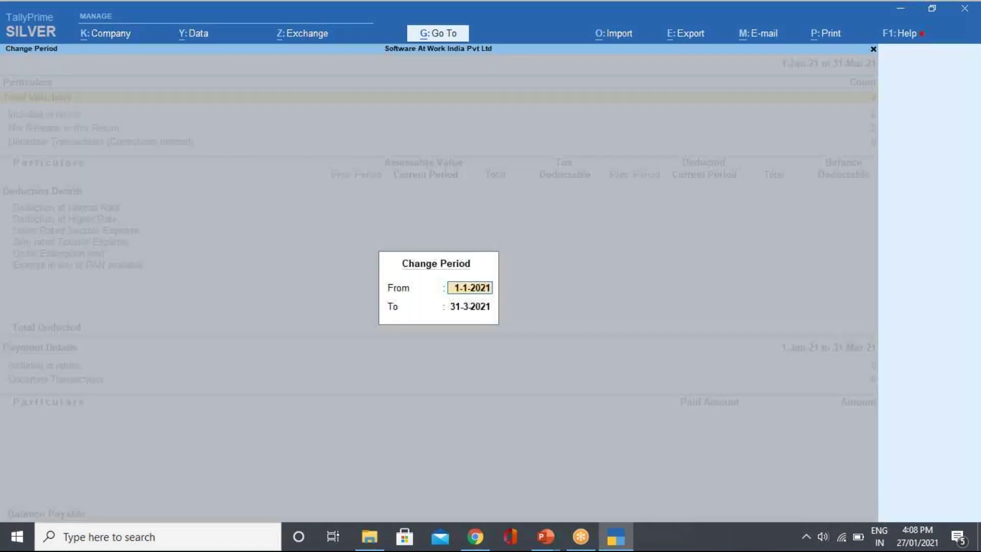
{"action": "type", "text": "1.4"}
{"action": "key", "text": "Return"}
{"action": "type", "text": "3"}
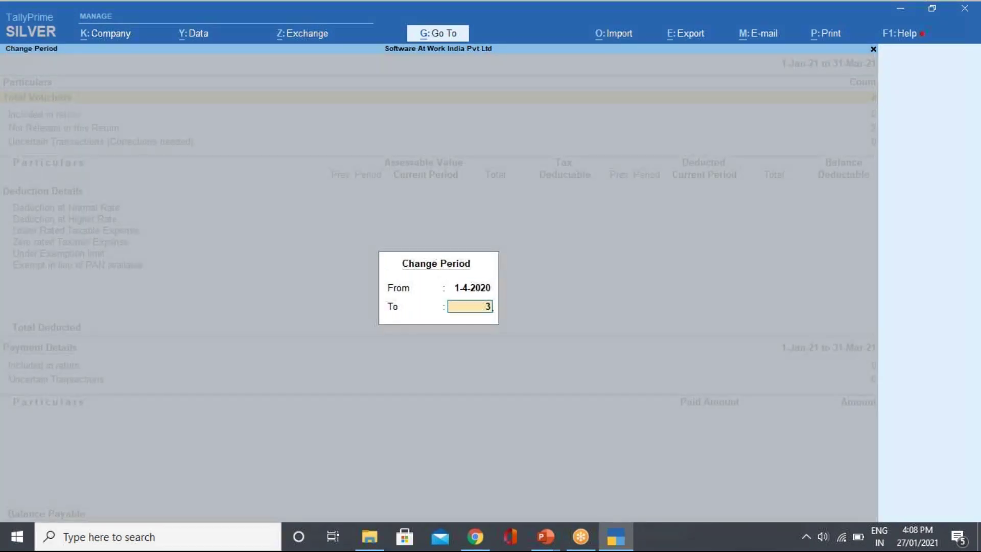
{"action": "type", "text": "0.4"}
{"action": "key", "text": "Return"}
Review Ram Pvt Ltd's normal-rate rent deductions (61,900.00), then close Form 26Q.
{"action": "key", "text": "Down"}
{"action": "key", "text": "Down"}
{"action": "key", "text": "Down"}
{"action": "key", "text": "Down"}
{"action": "key", "text": "Down"}
{"action": "key", "text": "Up"}
{"action": "key", "text": "Return"}
{"action": "key", "text": "Down"}
{"action": "key", "text": "Return"}
{"action": "key", "text": "Return"}
{"action": "key", "text": "Down"}
{"action": "key", "text": "Down"}
{"action": "key", "text": "Down"}
{"action": "key", "text": "Down"}
{"action": "key", "text": "Return"}
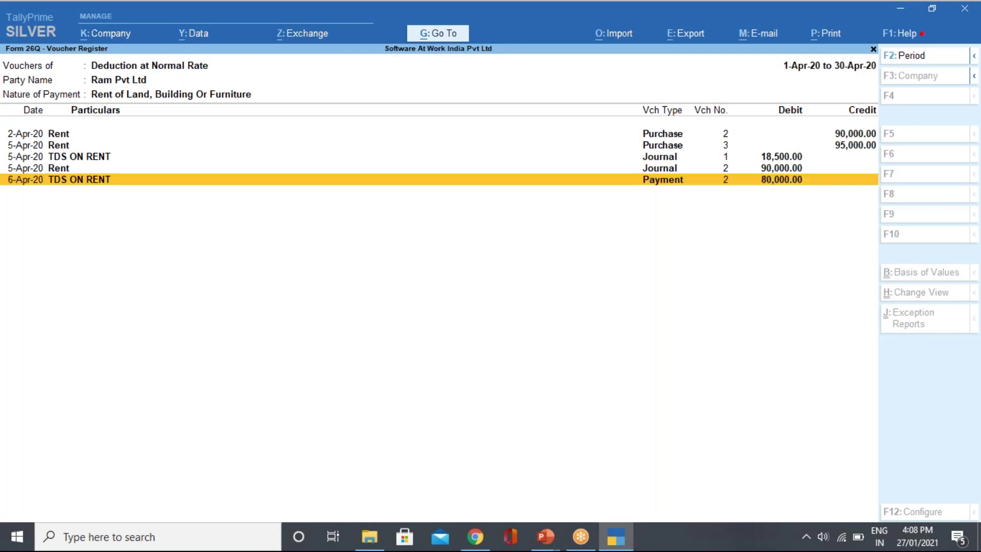
{"action": "key", "text": "Escape"}
{"action": "key", "text": "Escape"}
{"action": "key", "text": "Escape"}
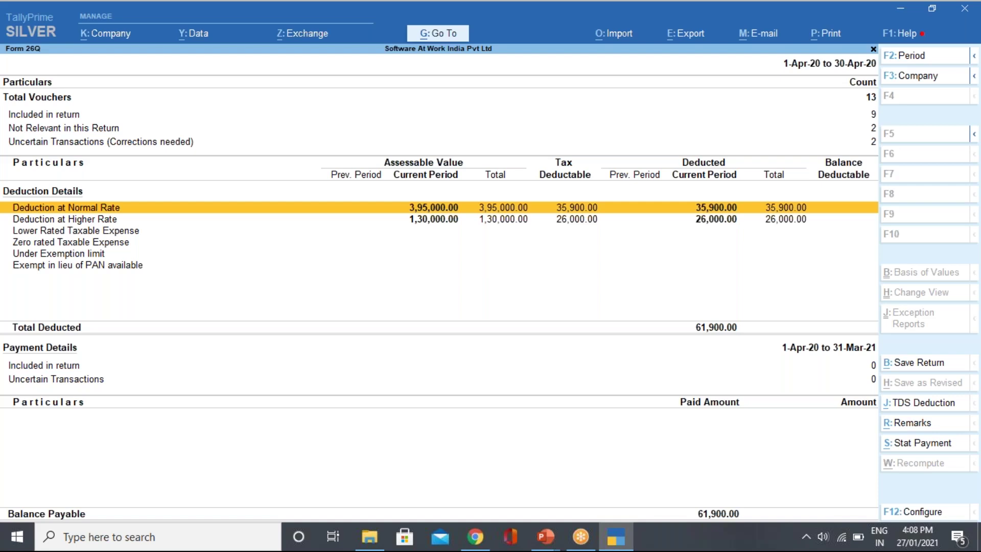
{"action": "key", "text": "Escape"}
{"action": "key", "text": "Escape"}
{"action": "key", "text": "Escape"}
{"action": "key", "text": "Escape"}
{"action": "key", "text": "Escape"}
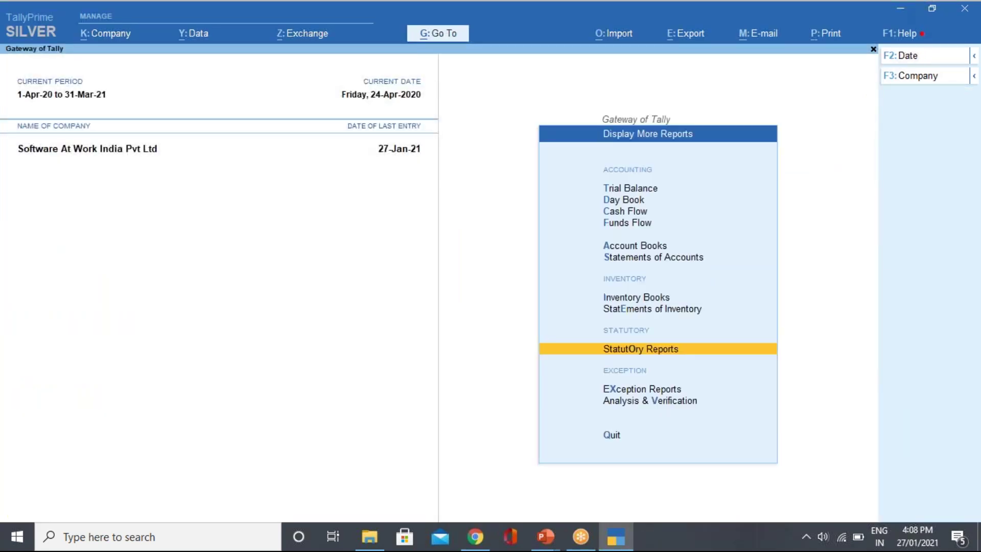
Open the April purchase register via voucher statistics and open voucher No. 5.
{"action": "key", "text": "d"}
{"action": "key", "text": "s"}
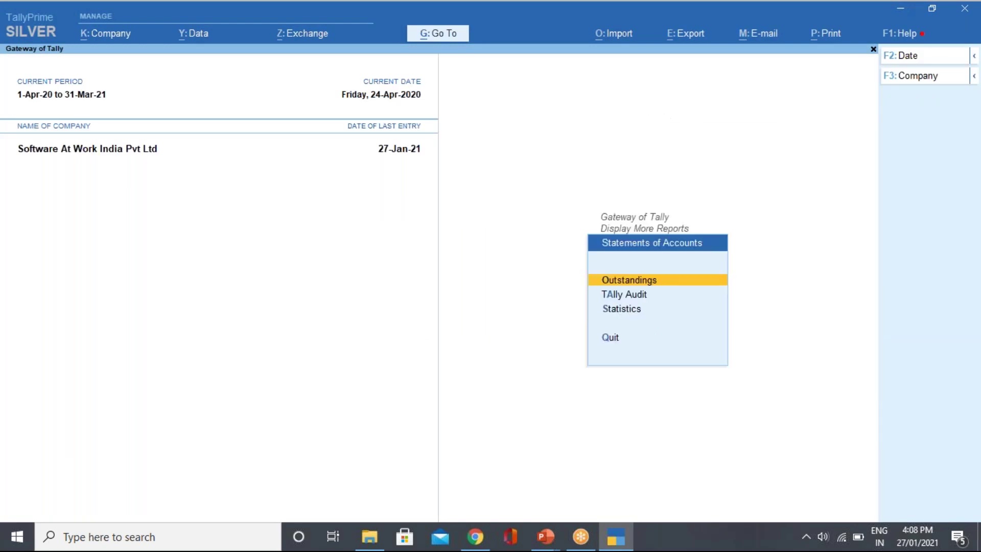
{"action": "key", "text": "s"}
{"action": "key", "text": "Down"}
{"action": "key", "text": "Down"}
{"action": "key", "text": "Down"}
{"action": "key", "text": "Down"}
{"action": "key", "text": "Down"}
{"action": "key", "text": "Down"}
{"action": "key", "text": "Down"}
{"action": "key", "text": "Down"}
{"action": "key", "text": "Down"}
{"action": "key", "text": "Down"}
{"action": "key", "text": "Down"}
{"action": "key", "text": "Down"}
{"action": "key", "text": "Down"}
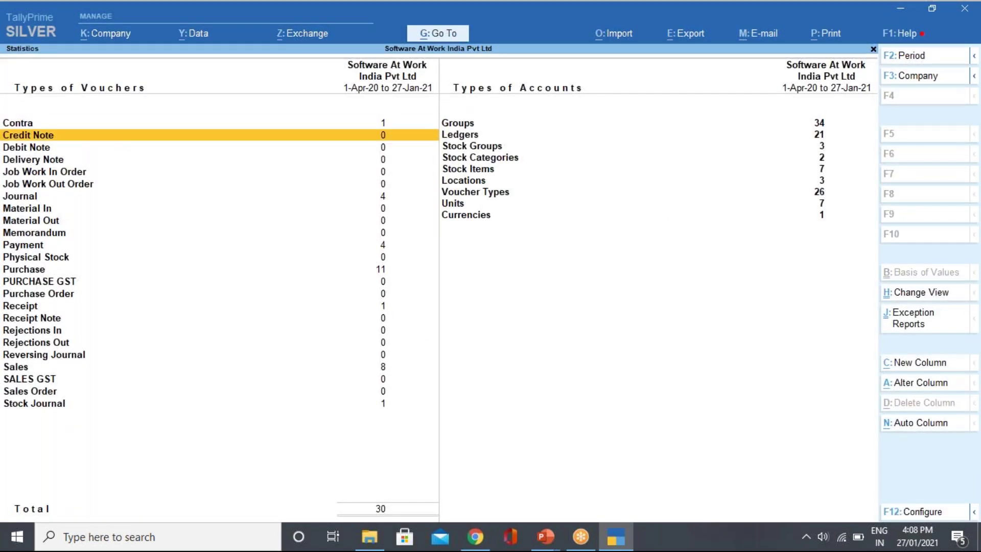
{"action": "key", "text": "Up"}
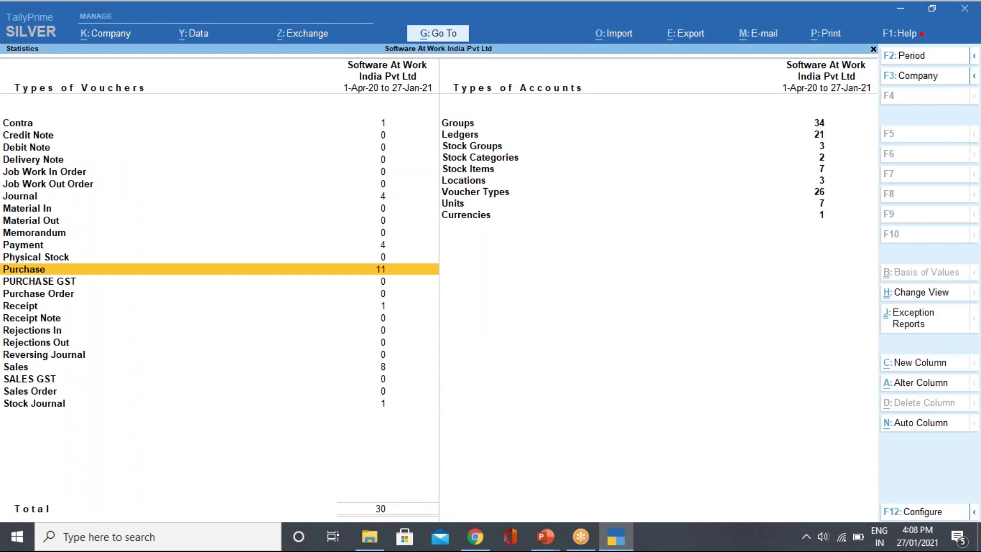
{"action": "key", "text": "Return"}
{"action": "key", "text": "Up"}
{"action": "key", "text": "Up"}
{"action": "key", "text": "Up"}
{"action": "key", "text": "Up"}
{"action": "key", "text": "Up"}
{"action": "key", "text": "Up"}
{"action": "key", "text": "Up"}
{"action": "key", "text": "Up"}
{"action": "key", "text": "Up"}
{"action": "key", "text": "Return"}
{"action": "key", "text": "Down"}
{"action": "key", "text": "Down"}
{"action": "key", "text": "Down"}
{"action": "key", "text": "Down"}
{"action": "key", "text": "Return"}
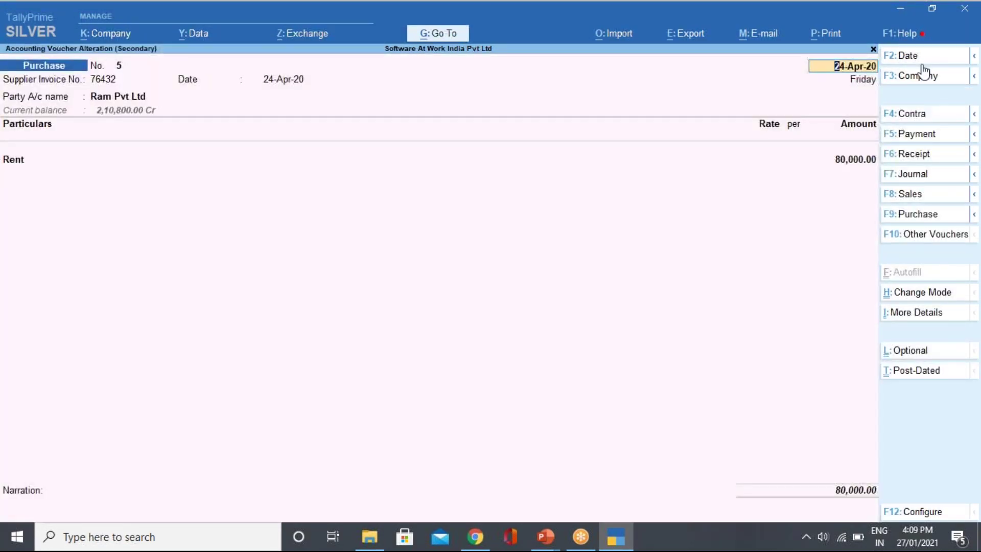
Inspect the Rent and TDS ON RENT lines, then quit the voucher without saving.
{"action": "left_click", "coordinate": [843, 164]}
{"action": "key", "text": "Return"}
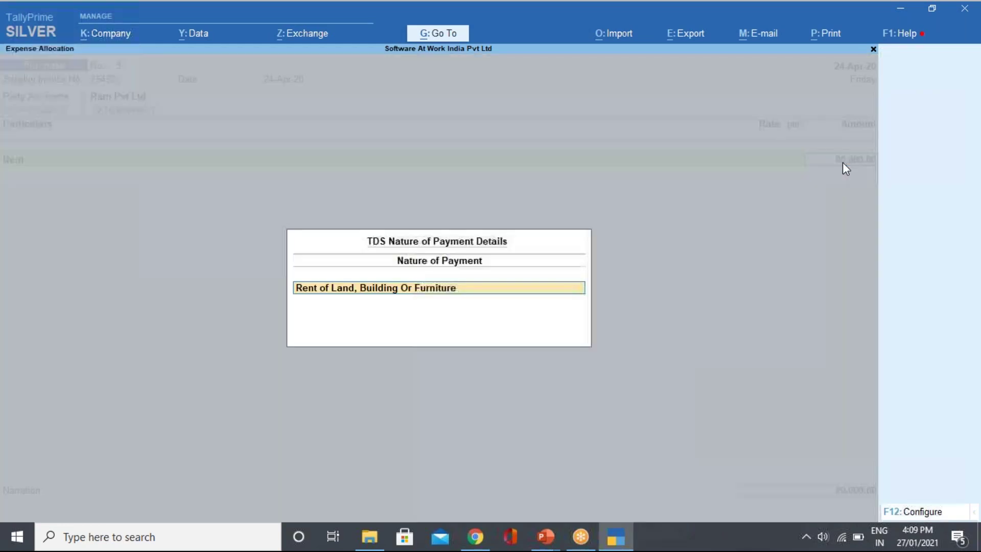
{"action": "key", "text": "Return"}
{"action": "key", "text": "Return"}
{"action": "key", "text": "Return"}
{"action": "key", "text": "Return"}
{"action": "key", "text": "Return"}
{"action": "key", "text": "Return"}
{"action": "key", "text": "Return"}
{"action": "key", "text": "Return"}
{"action": "key", "text": "Return"}
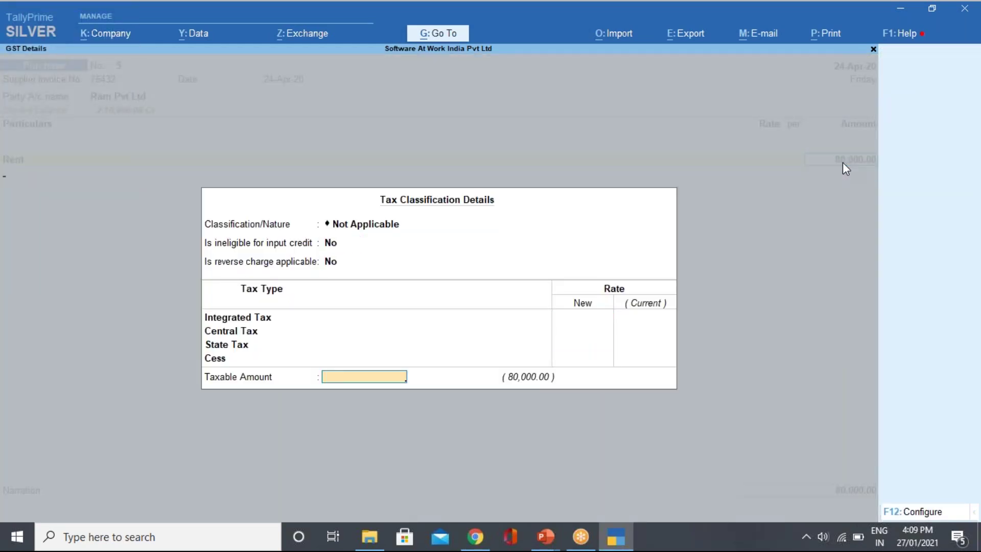
{"action": "key", "text": "Down"}
{"action": "key", "text": "Down"}
{"action": "key", "text": "Down"}
{"action": "key", "text": "Down"}
{"action": "key", "text": "Down"}
{"action": "key", "text": "Down"}
{"action": "key", "text": "Down"}
{"action": "key", "text": "Down"}
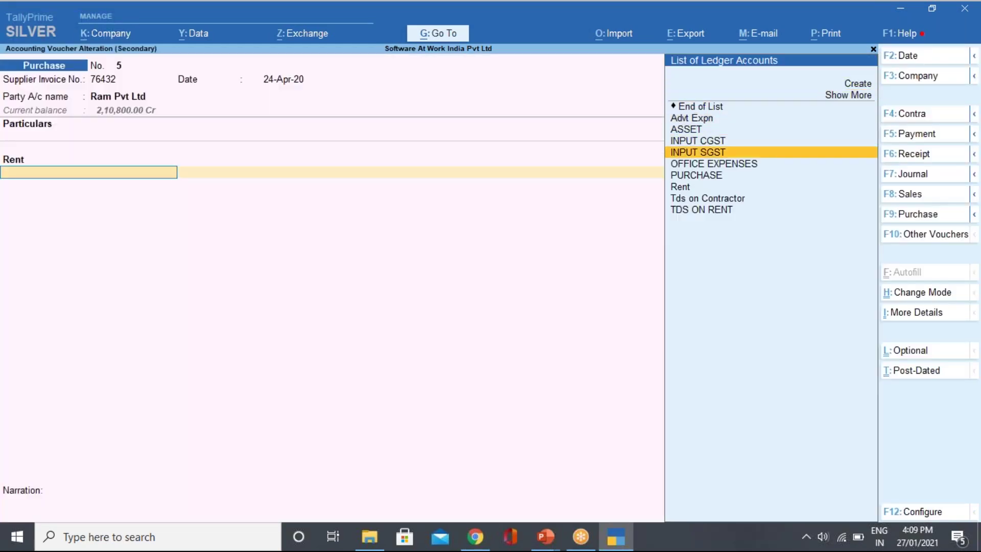
{"action": "key", "text": "Return"}
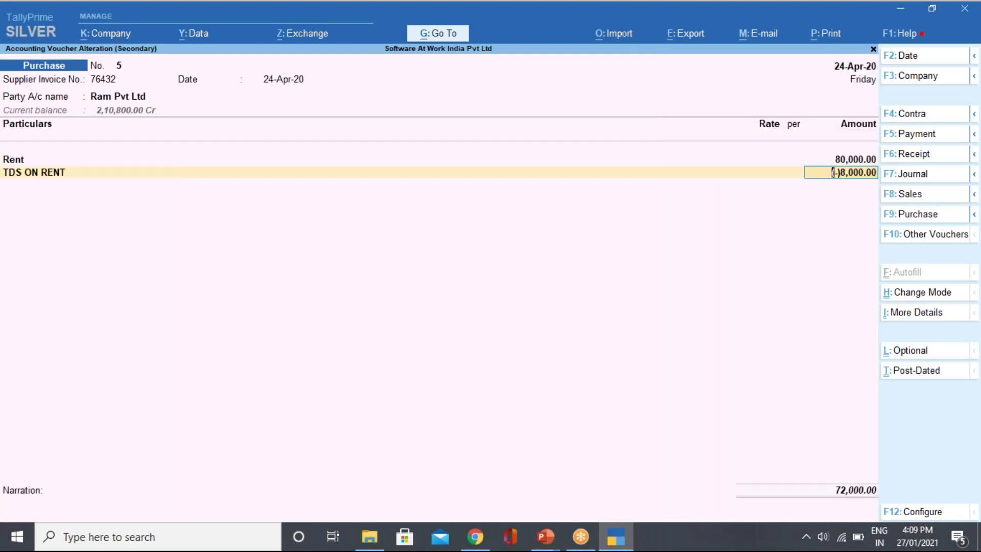
{"action": "key", "text": "BackSpace"}
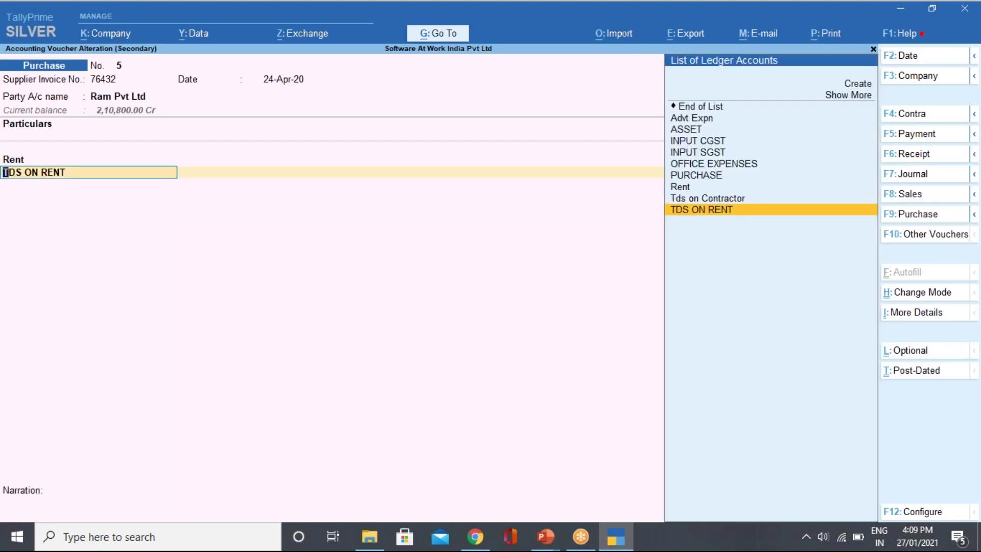
{"action": "key", "text": "BackSpace"}
{"action": "key", "text": "Escape"}
{"action": "key", "text": "y"}
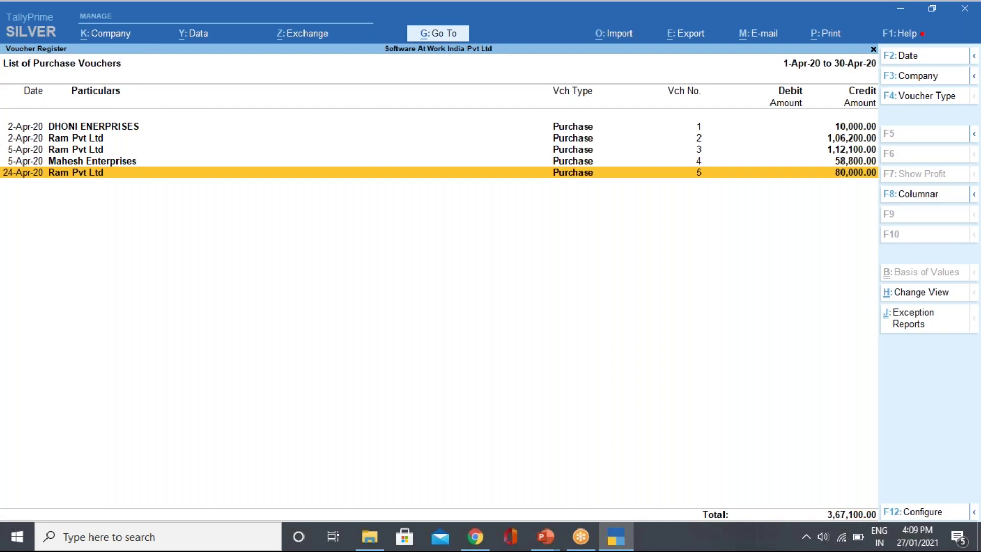
Reopen voucher No. 5 to check the 80,000.00 bill-wise details, then back out to the Gateway.
{"action": "key", "text": "Return"}
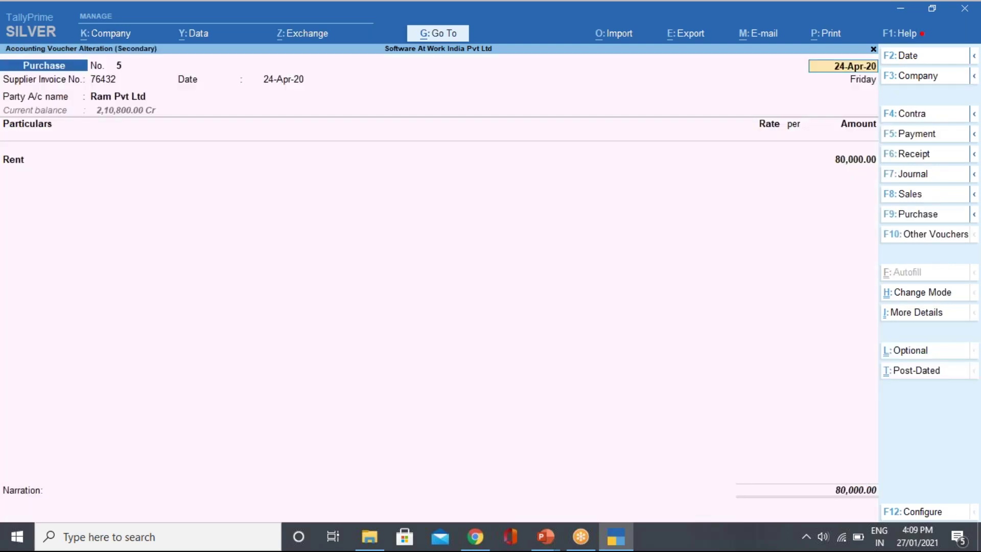
{"action": "left_click", "coordinate": [772, 491]}
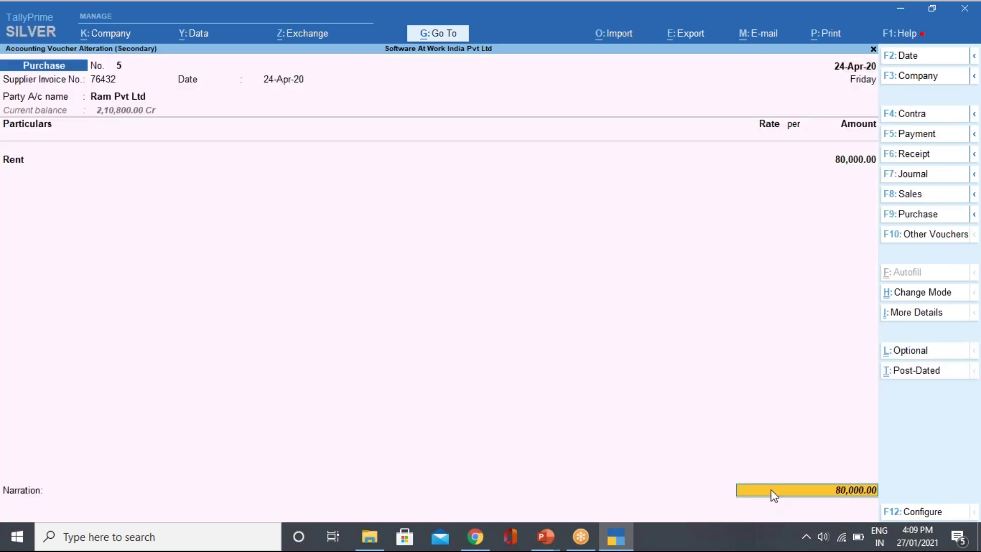
{"action": "key", "text": "Return"}
{"action": "key", "text": "Return"}
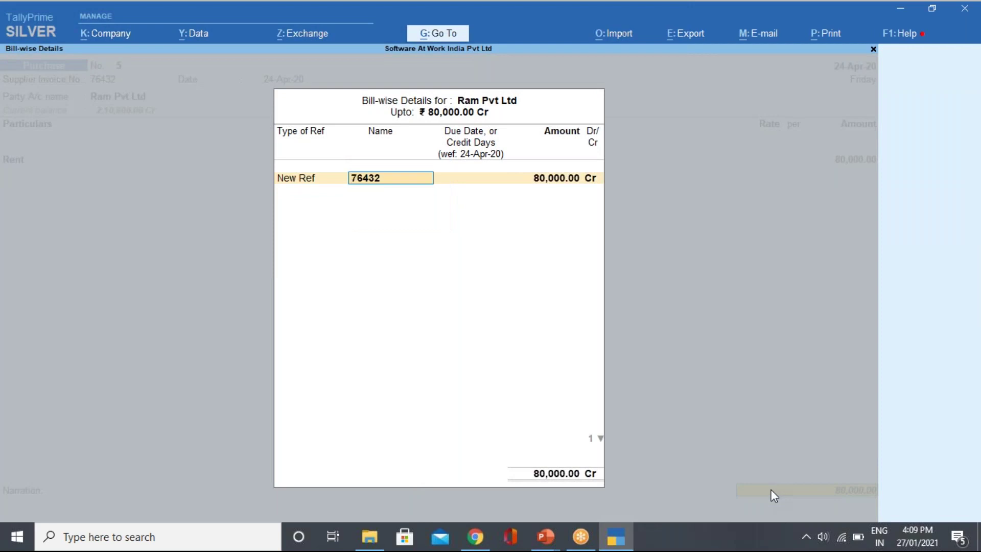
{"action": "key", "text": "BackSpace"}
{"action": "key", "text": "Escape"}
{"action": "key", "text": "y"}
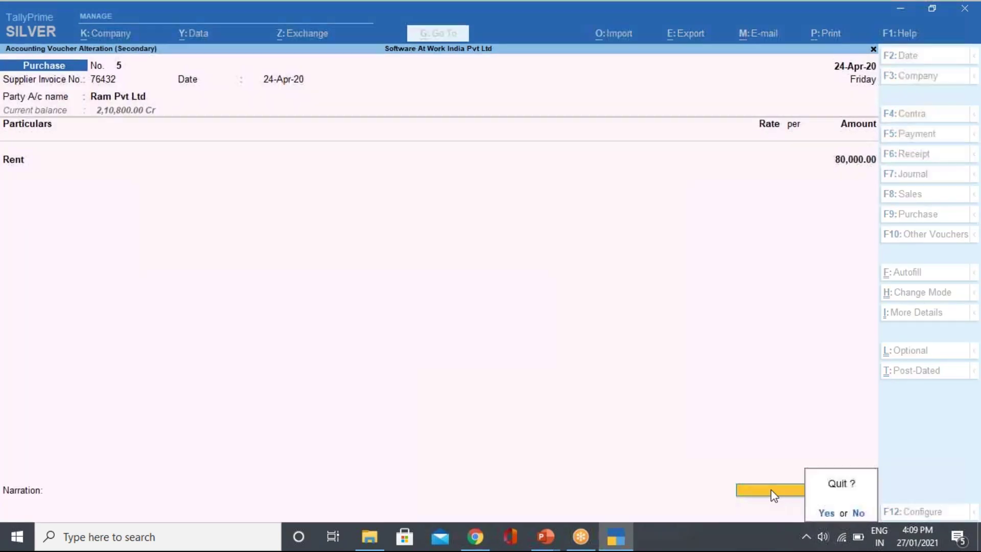
{"action": "key", "text": "Escape"}
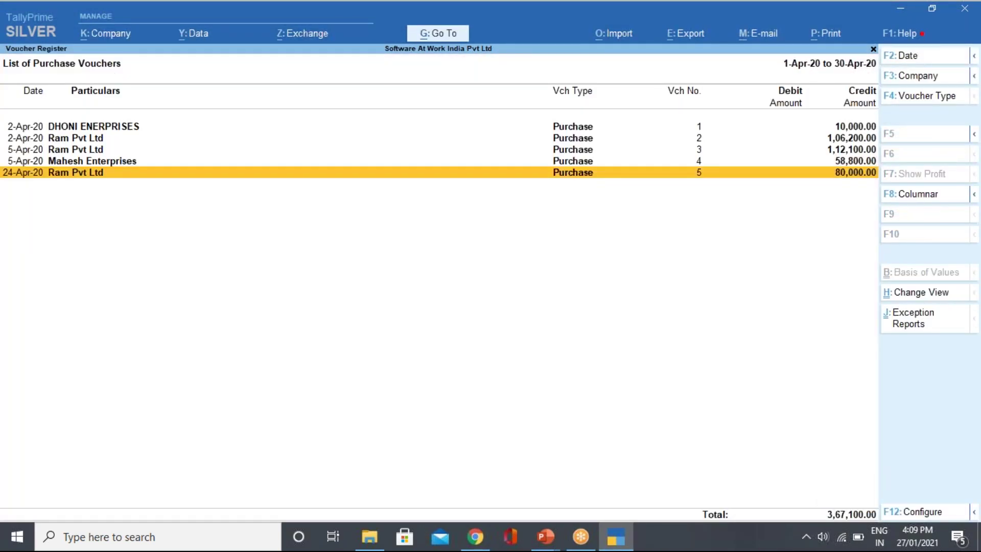
{"action": "key", "text": "Escape"}
{"action": "key", "text": "Escape"}
{"action": "key", "text": "Escape"}
{"action": "key", "text": "Escape"}
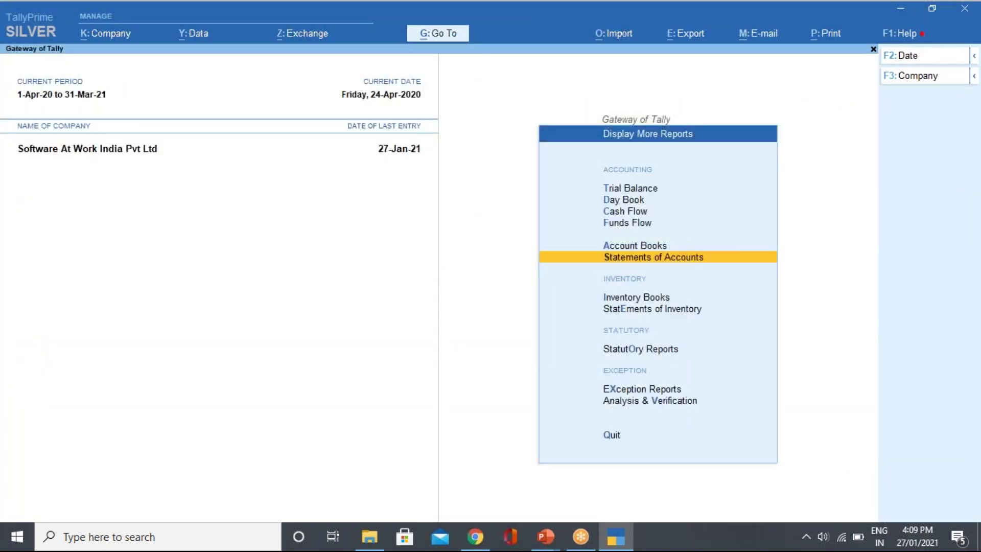
{"action": "key", "text": "n"}
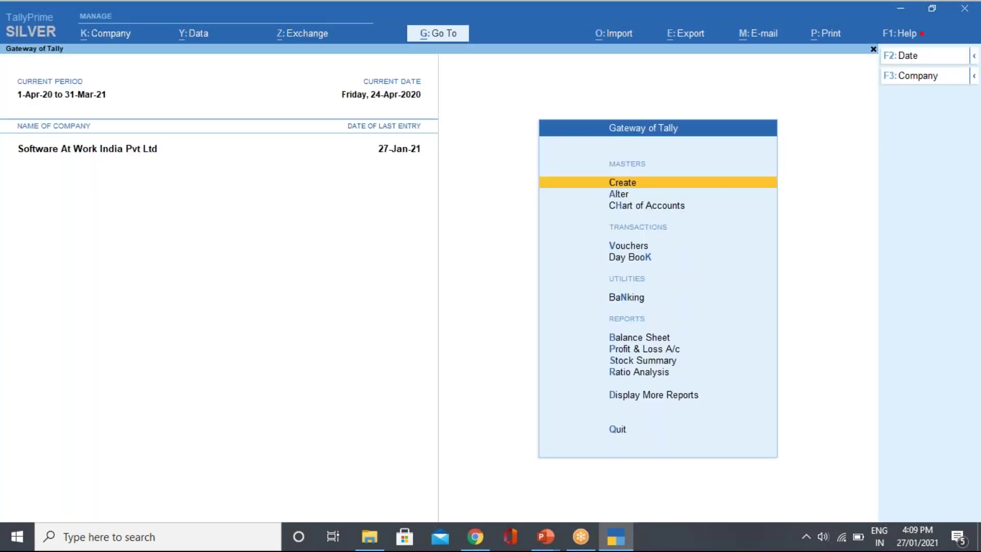